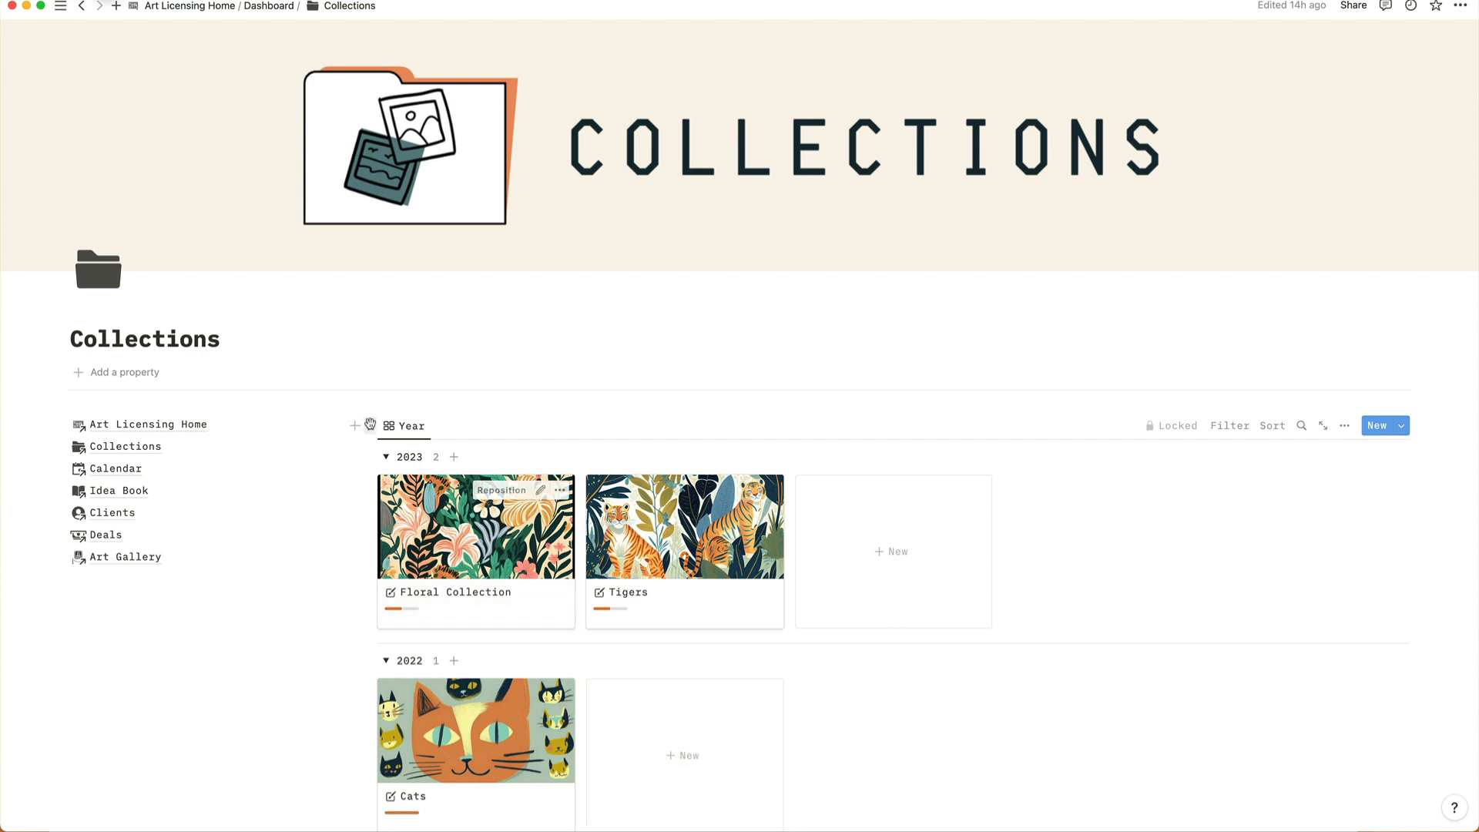
# Collapse the 2022 group in the collections gallery and expand it again.
pyautogui.scroll(-4, 375, 550)
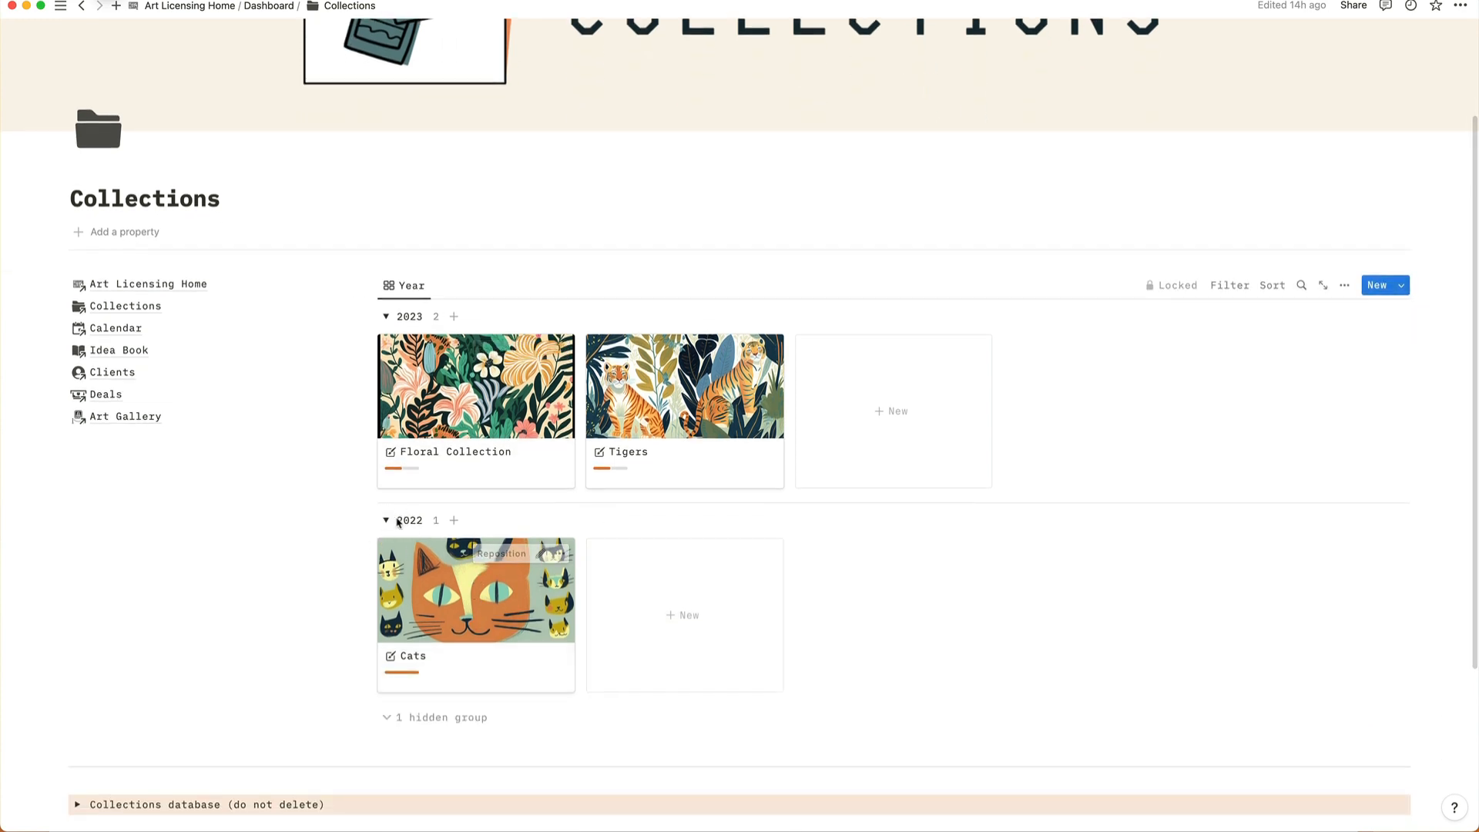
pyautogui.click(386, 520)
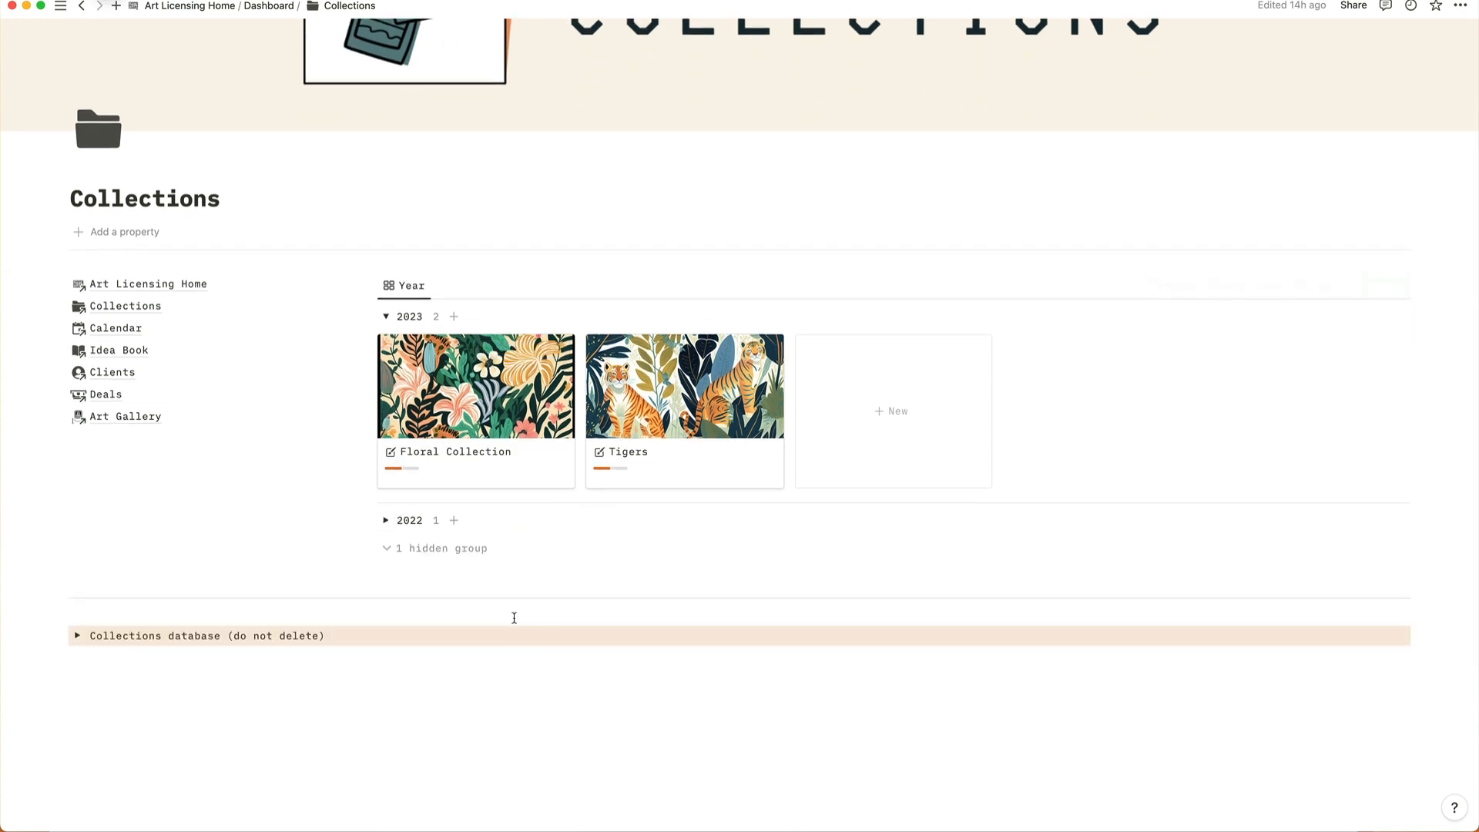
pyautogui.click(385, 520)
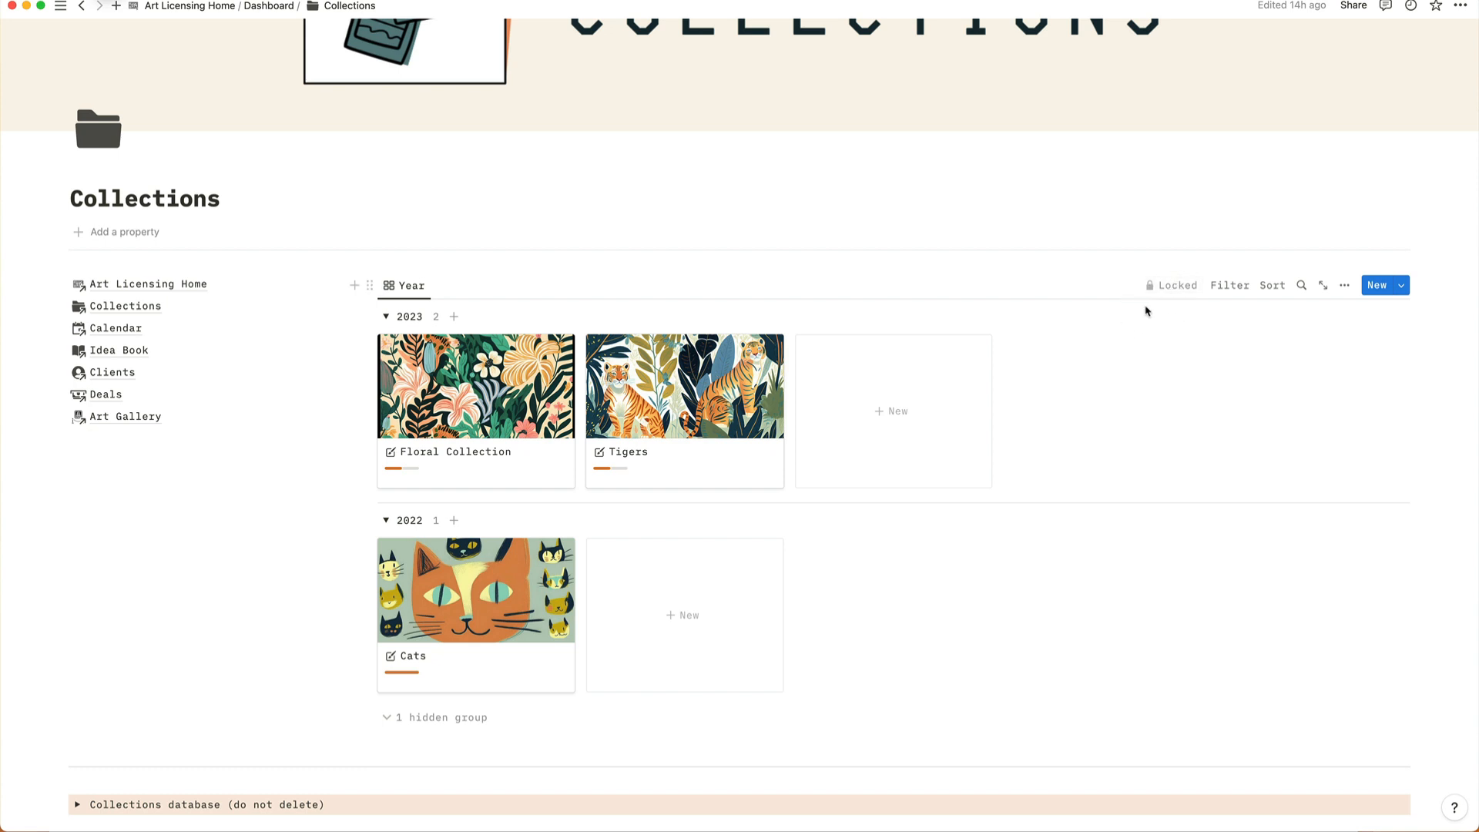
# Unlock the Year gallery view, group the collections by Theme instead of Date, and undo the regrouping.
pyautogui.click(1179, 292)
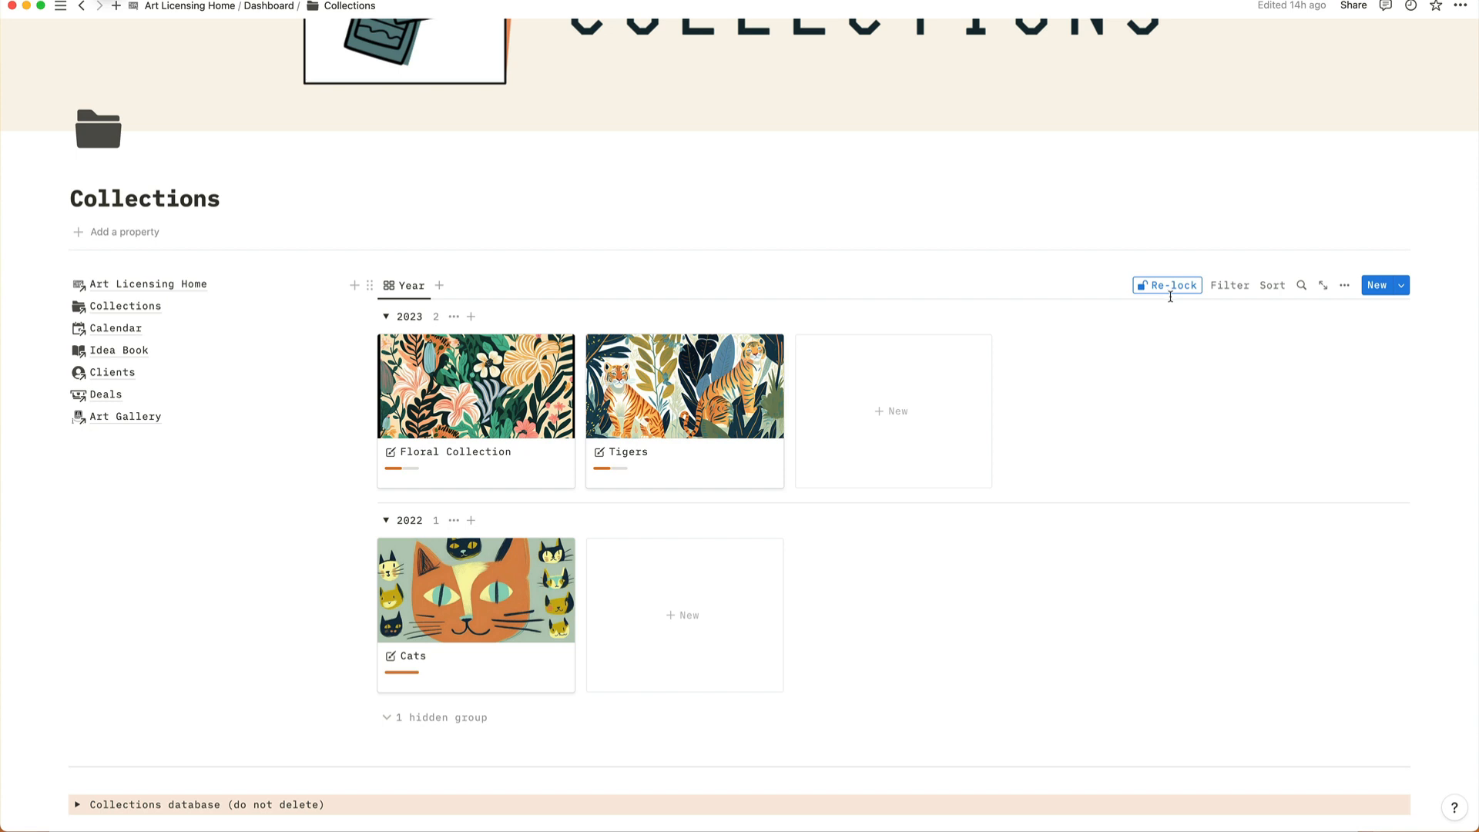
pyautogui.click(1345, 286)
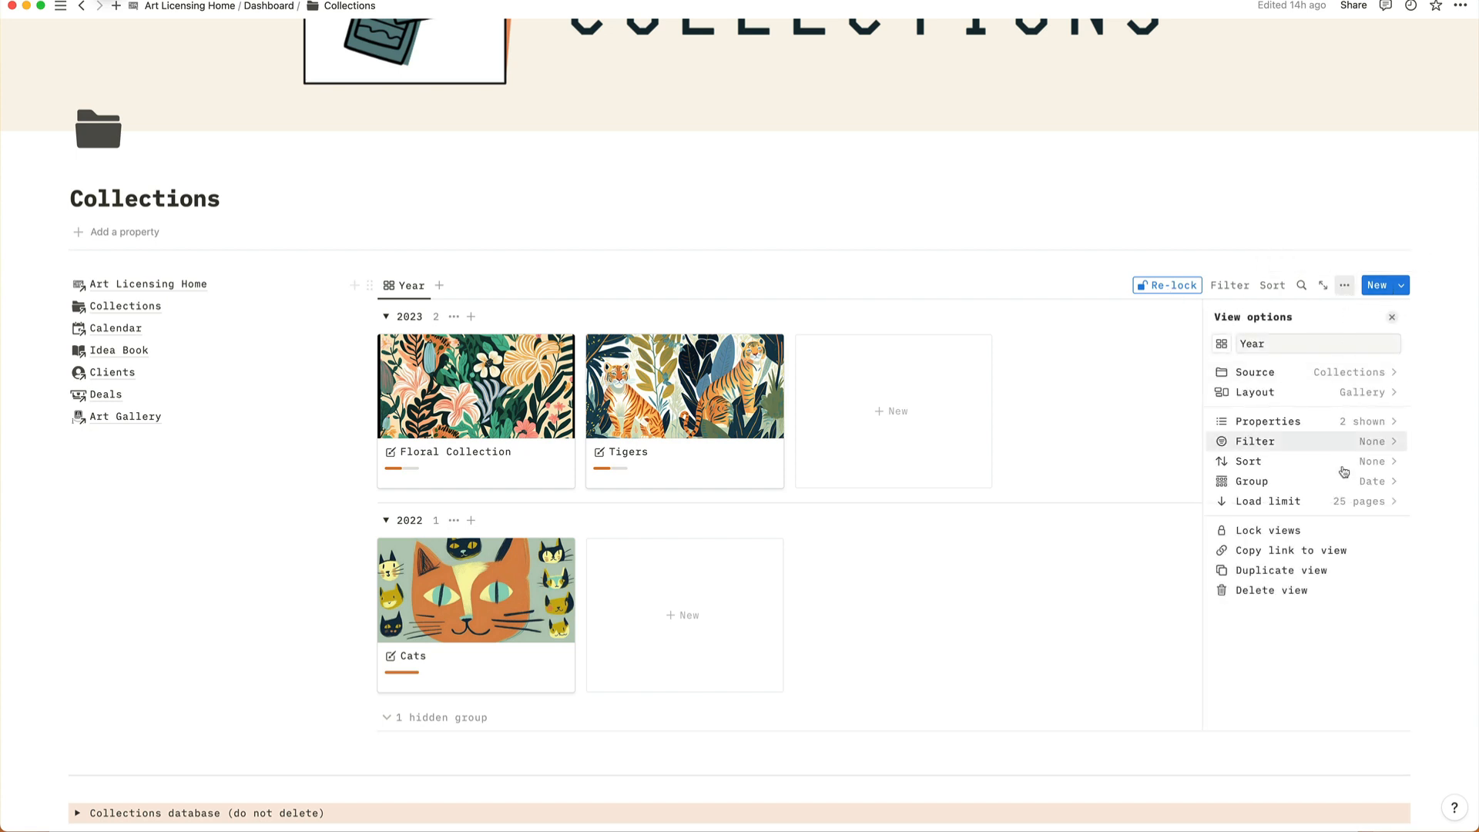
pyautogui.click(1273, 481)
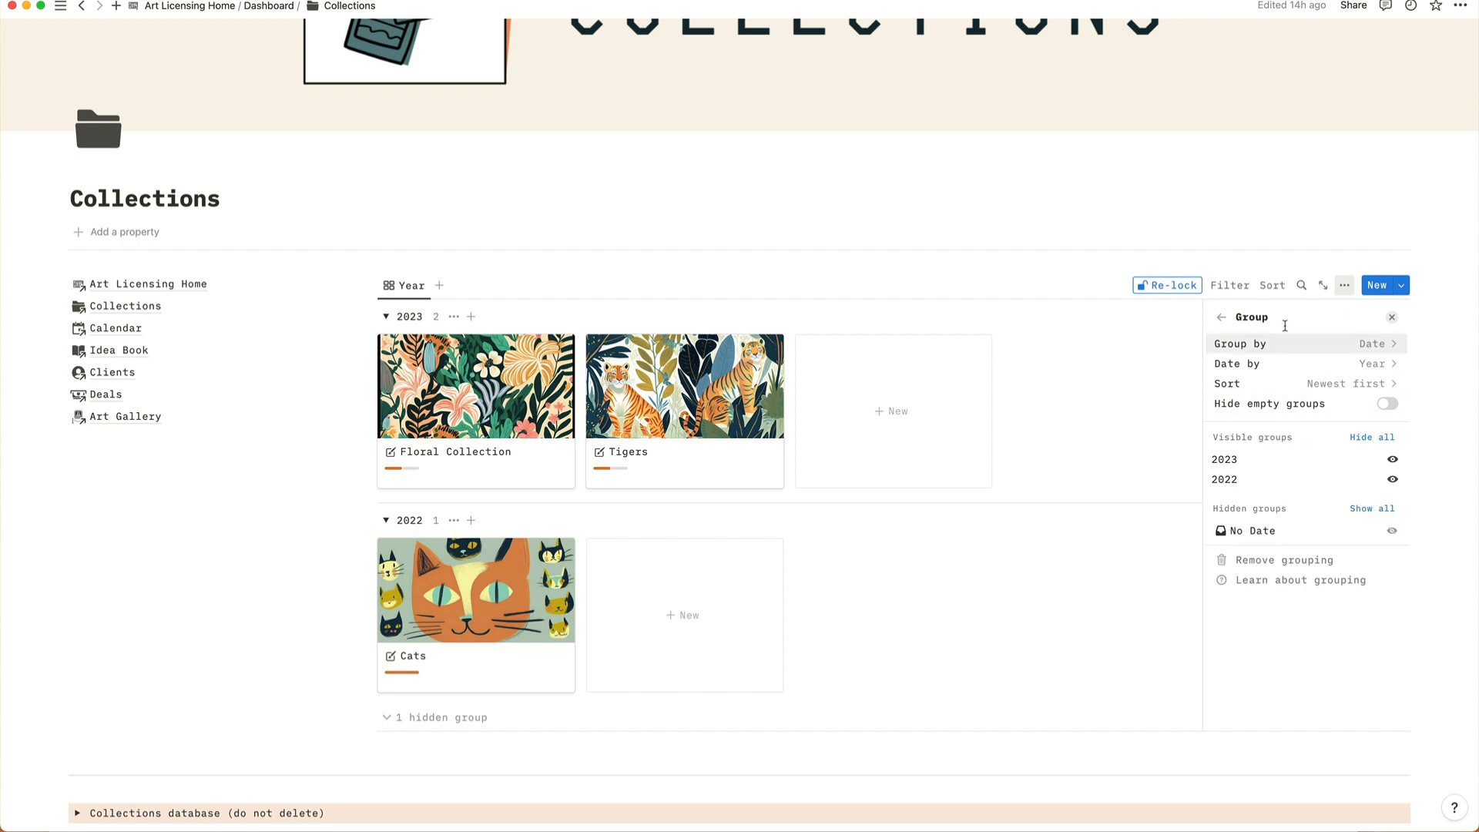
pyautogui.click(1371, 345)
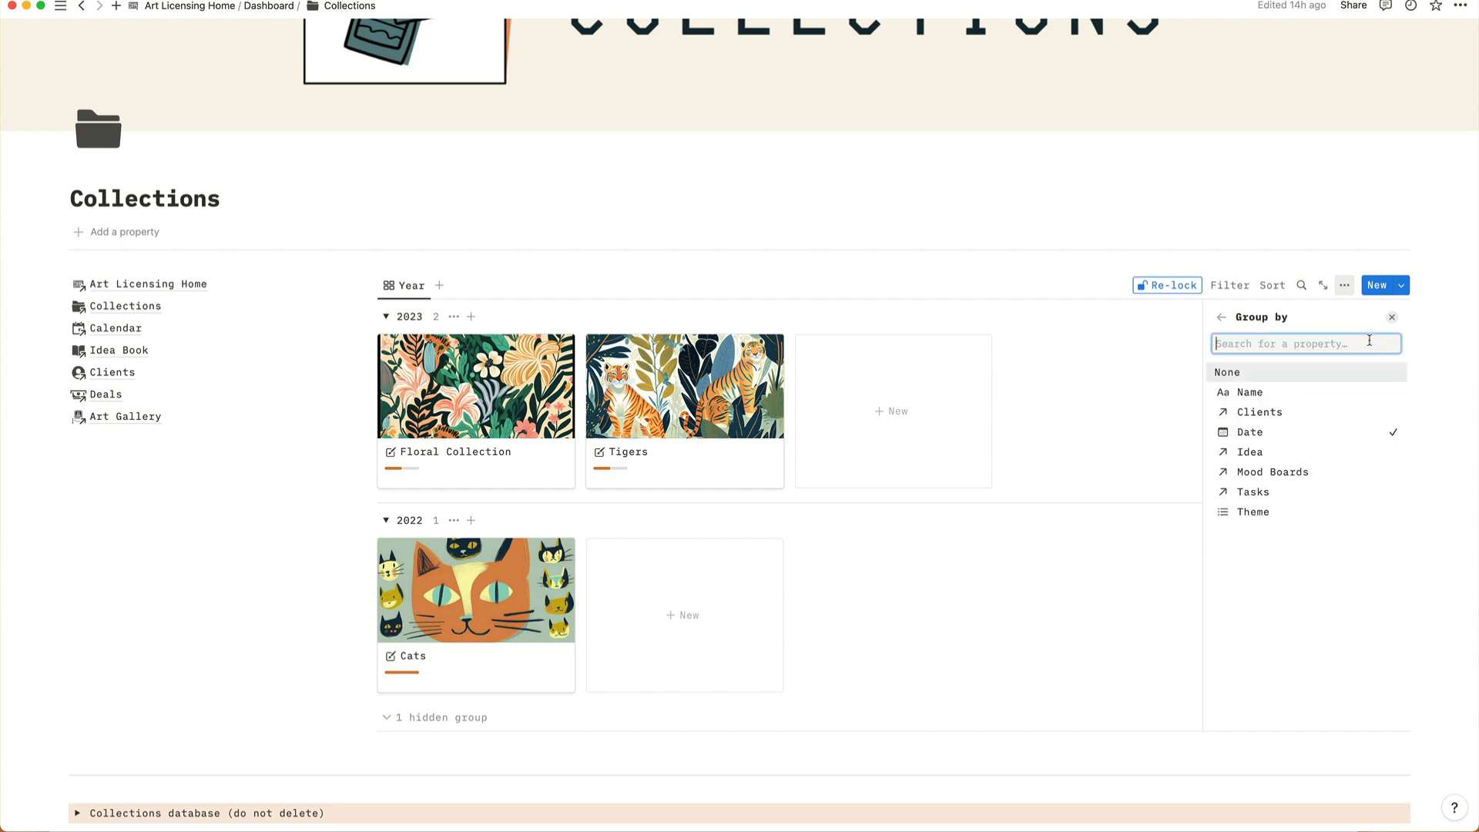
pyautogui.click(1302, 513)
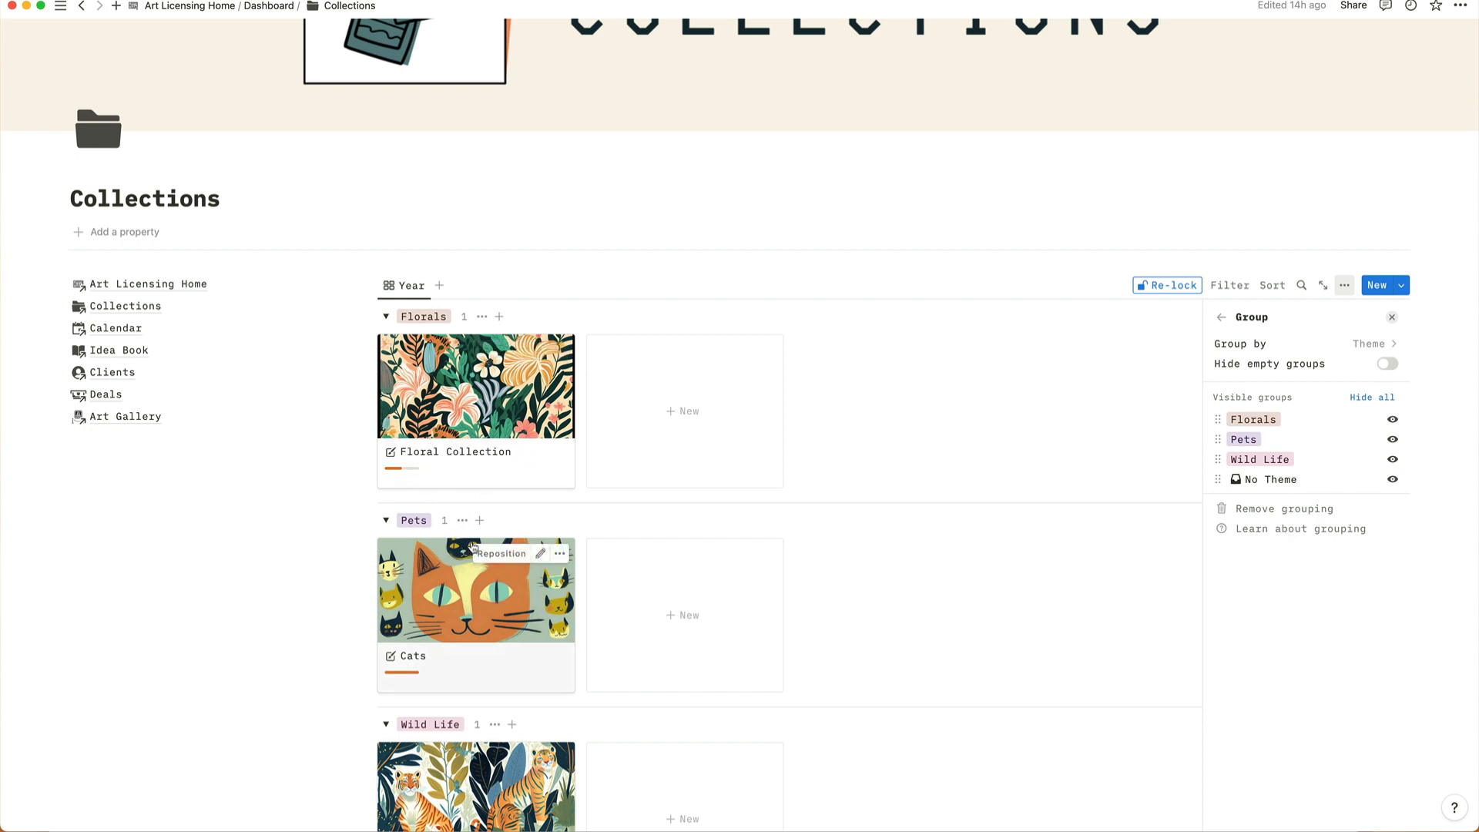
pyautogui.press('super+z')
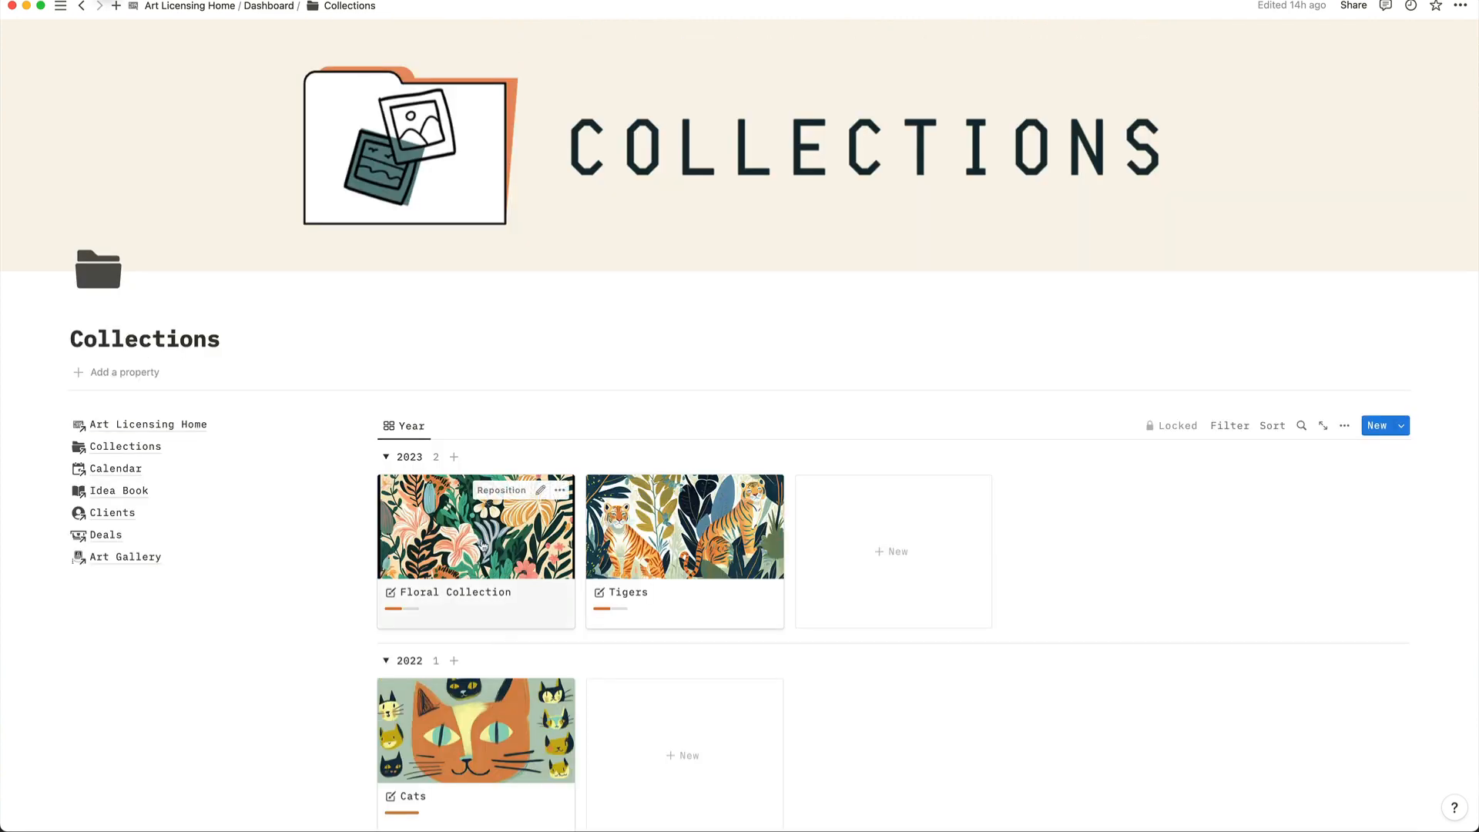
# Open the Floral Collection and replace its linked client Marigo Studio with Super Toys Inc.
pyautogui.click(482, 545)
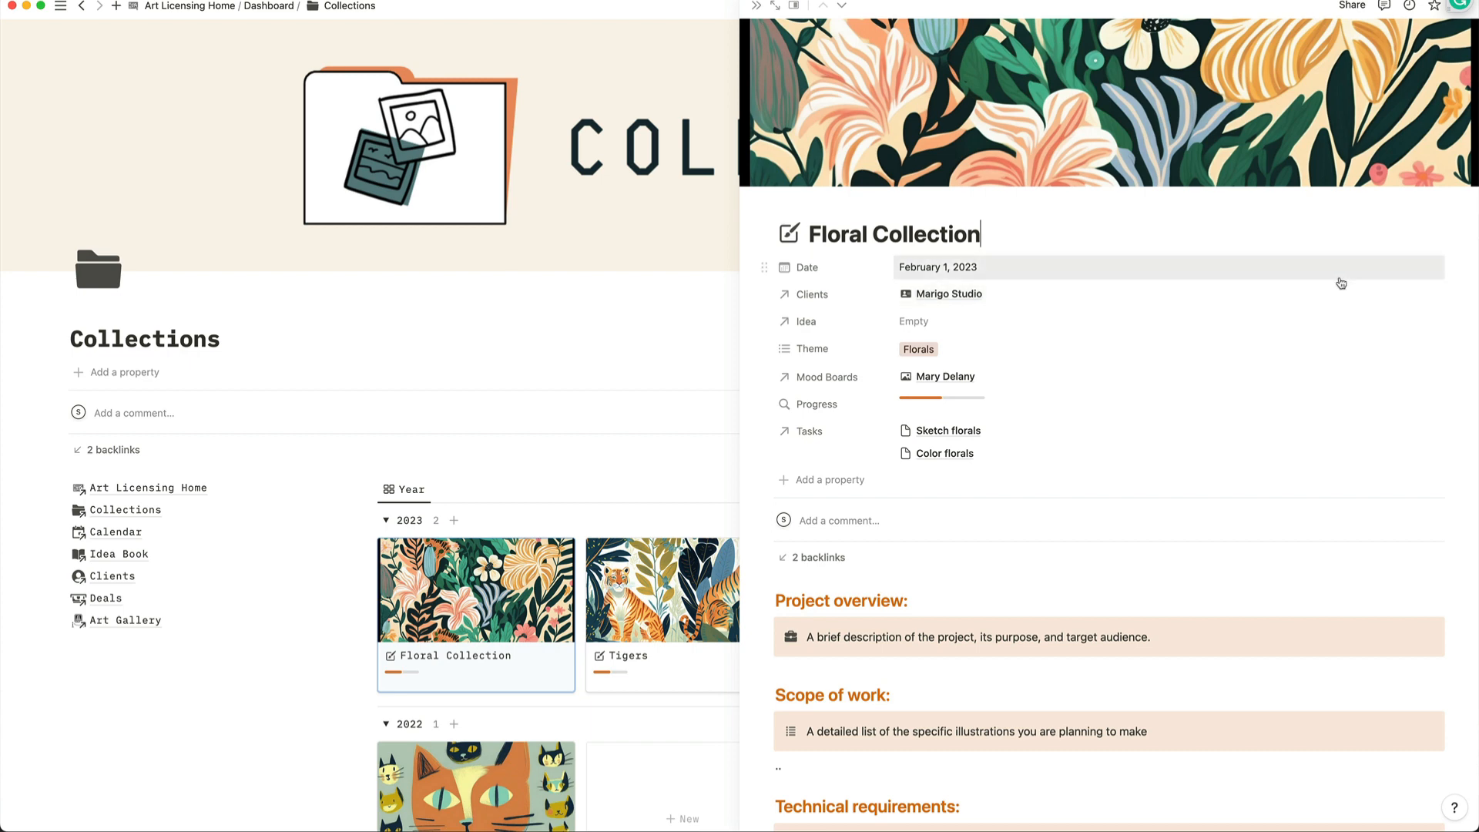
pyautogui.click(1434, 295)
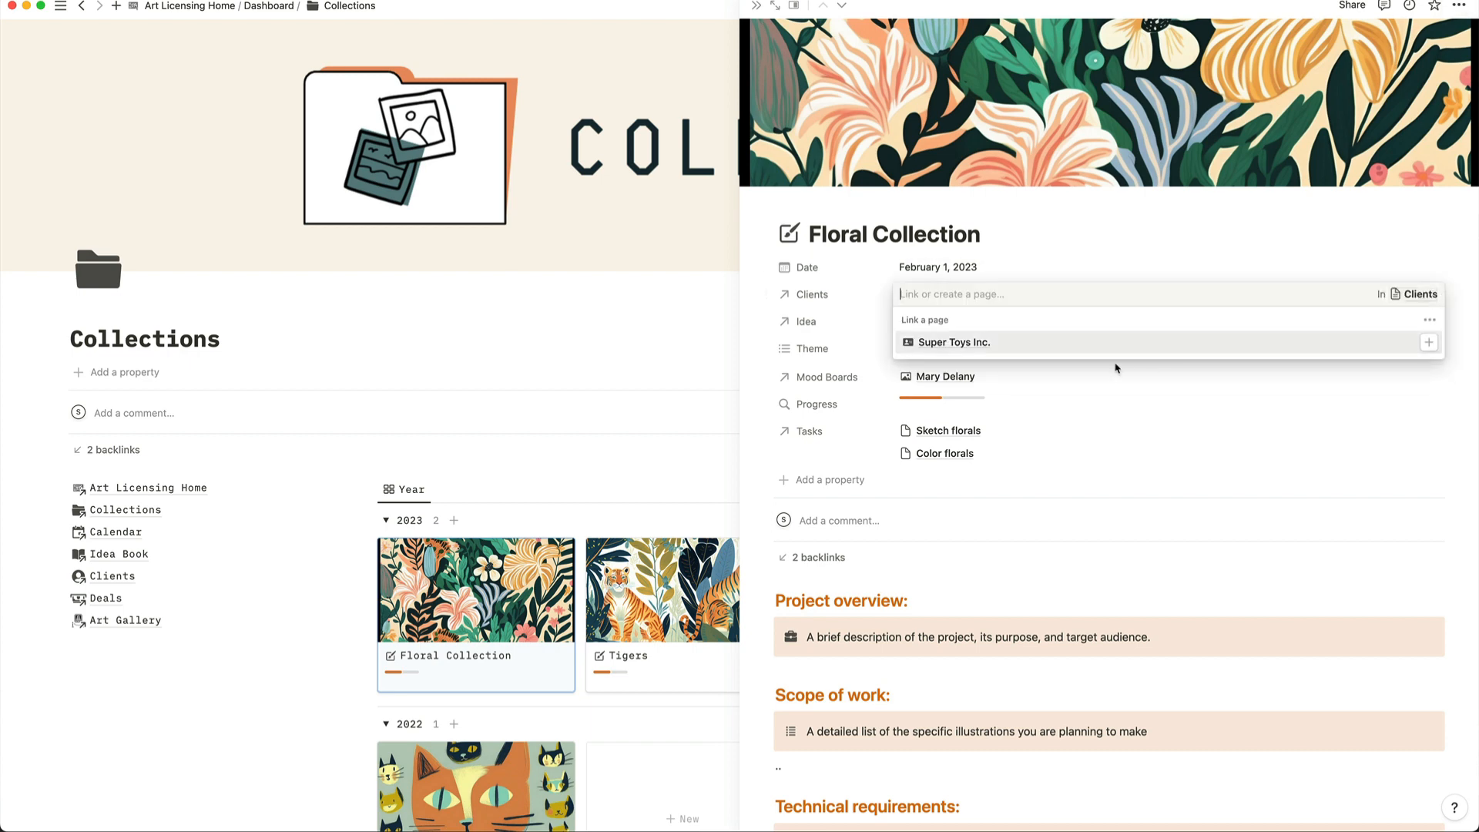
pyautogui.click(977, 344)
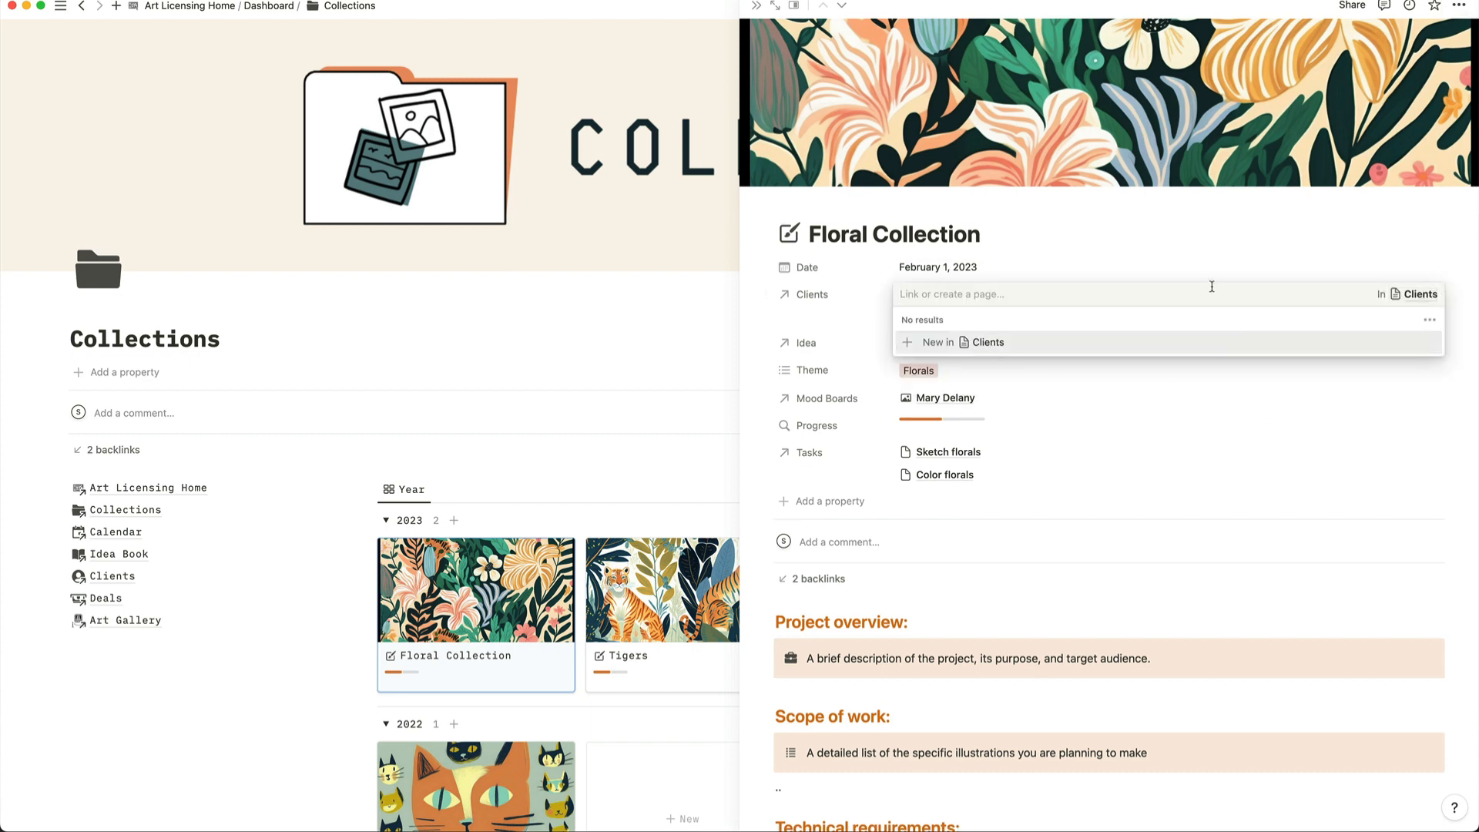
pyautogui.click(1211, 276)
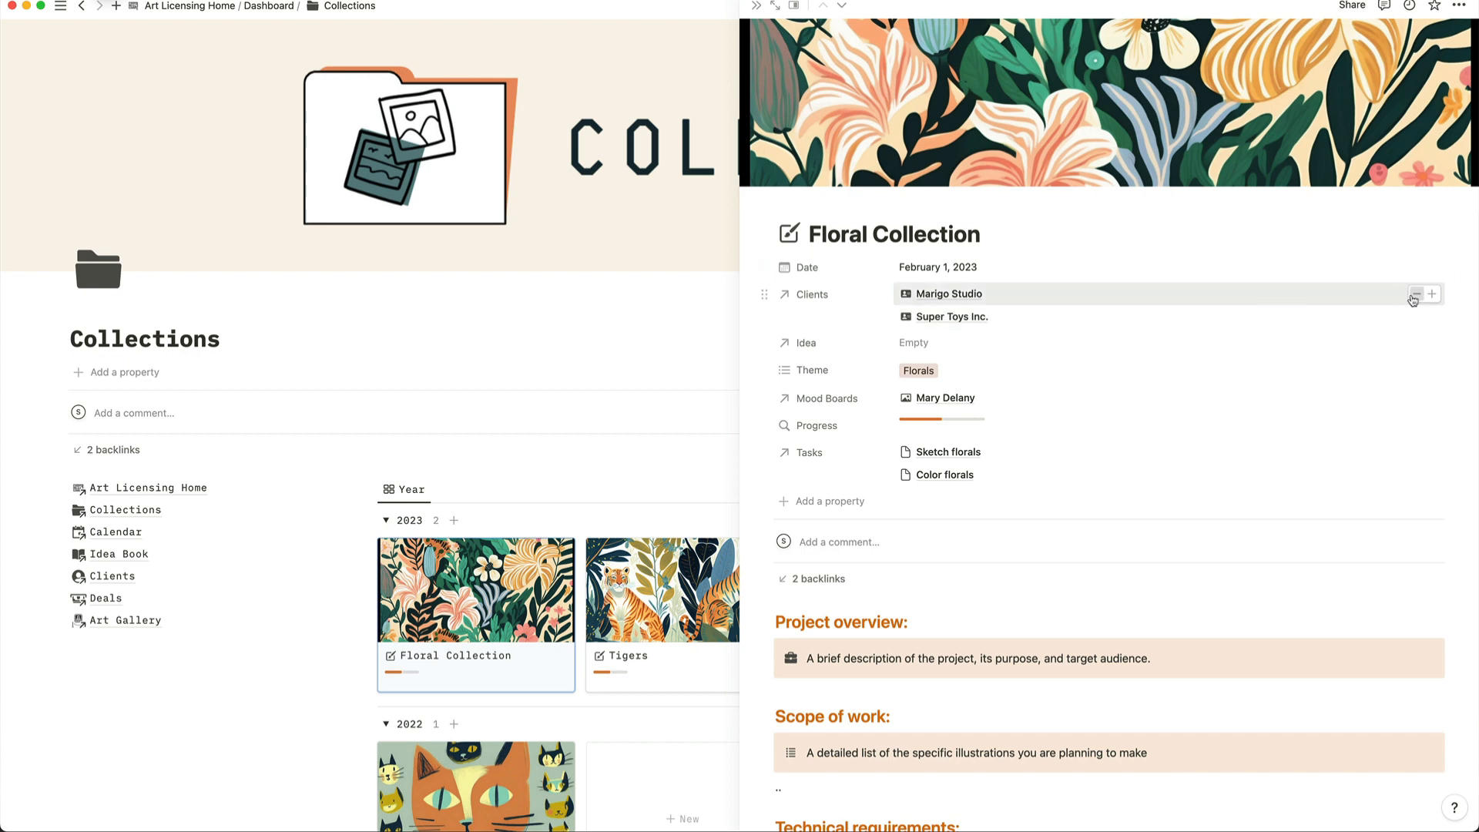
pyautogui.click(1414, 297)
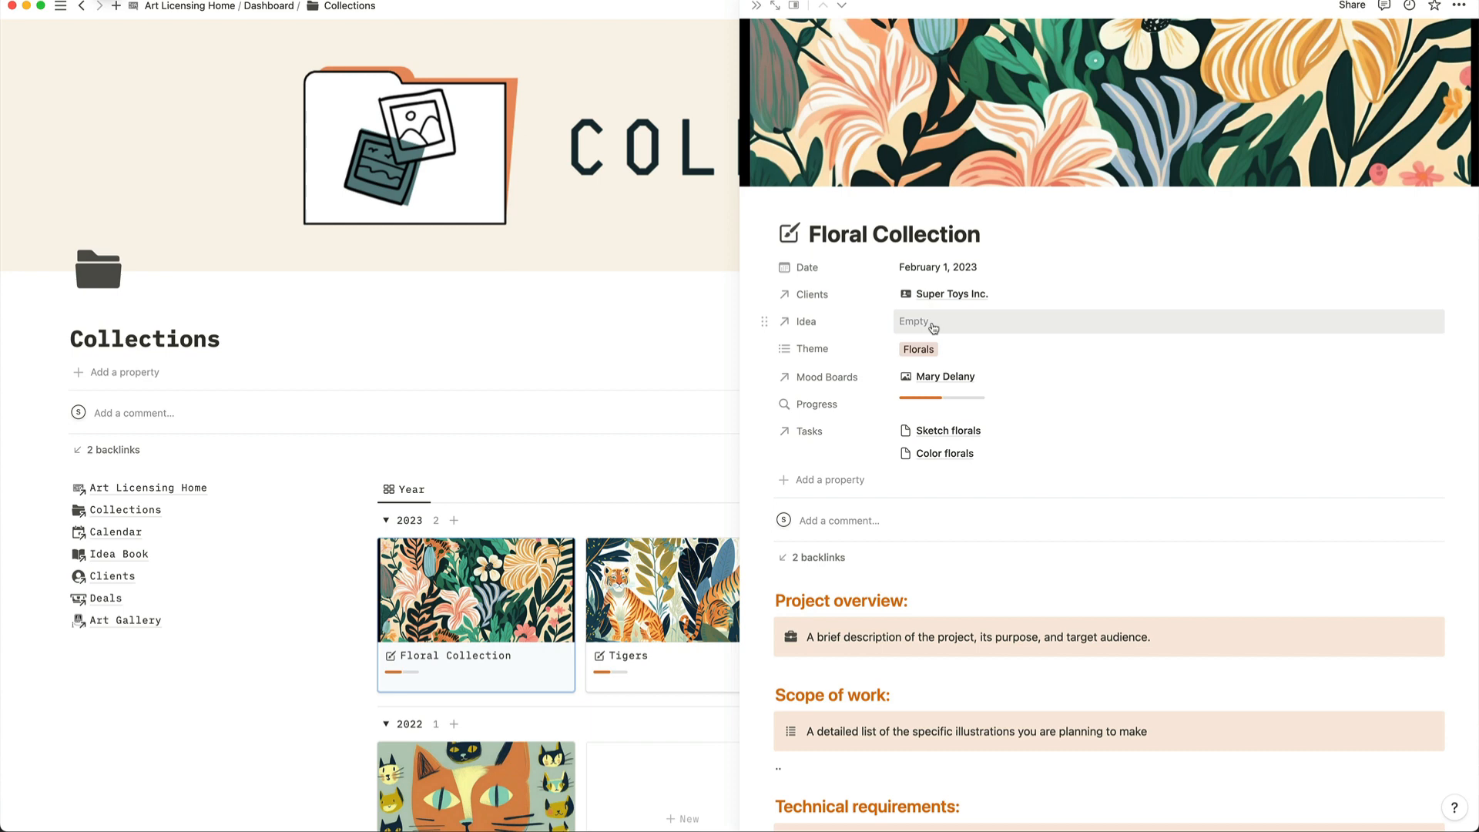
# Link the Idea page from the Idea Book to the Floral Collection and check the available Theme options.
pyautogui.click(932, 326)
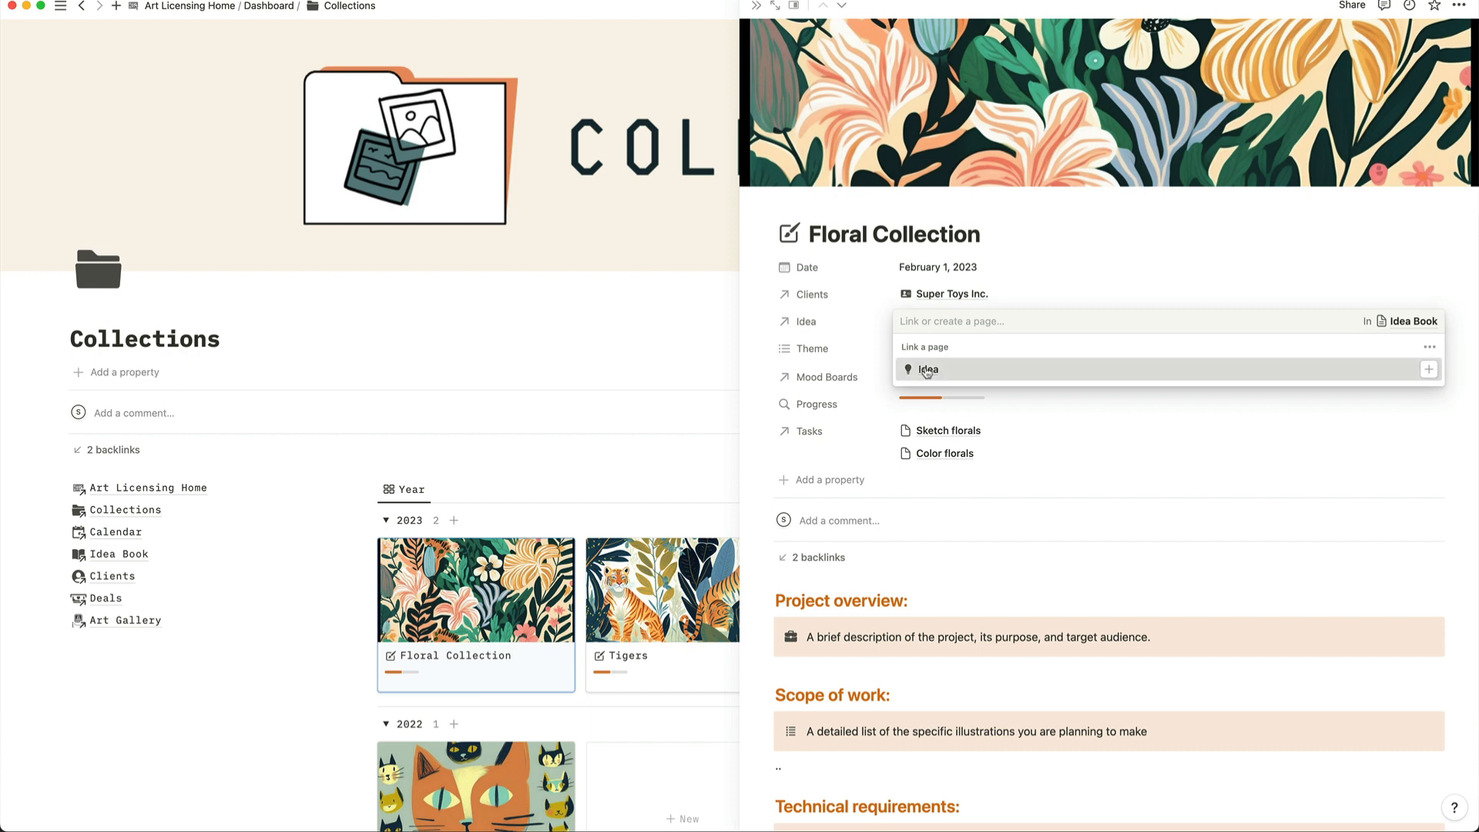
pyautogui.click(926, 372)
pyautogui.click(1106, 291)
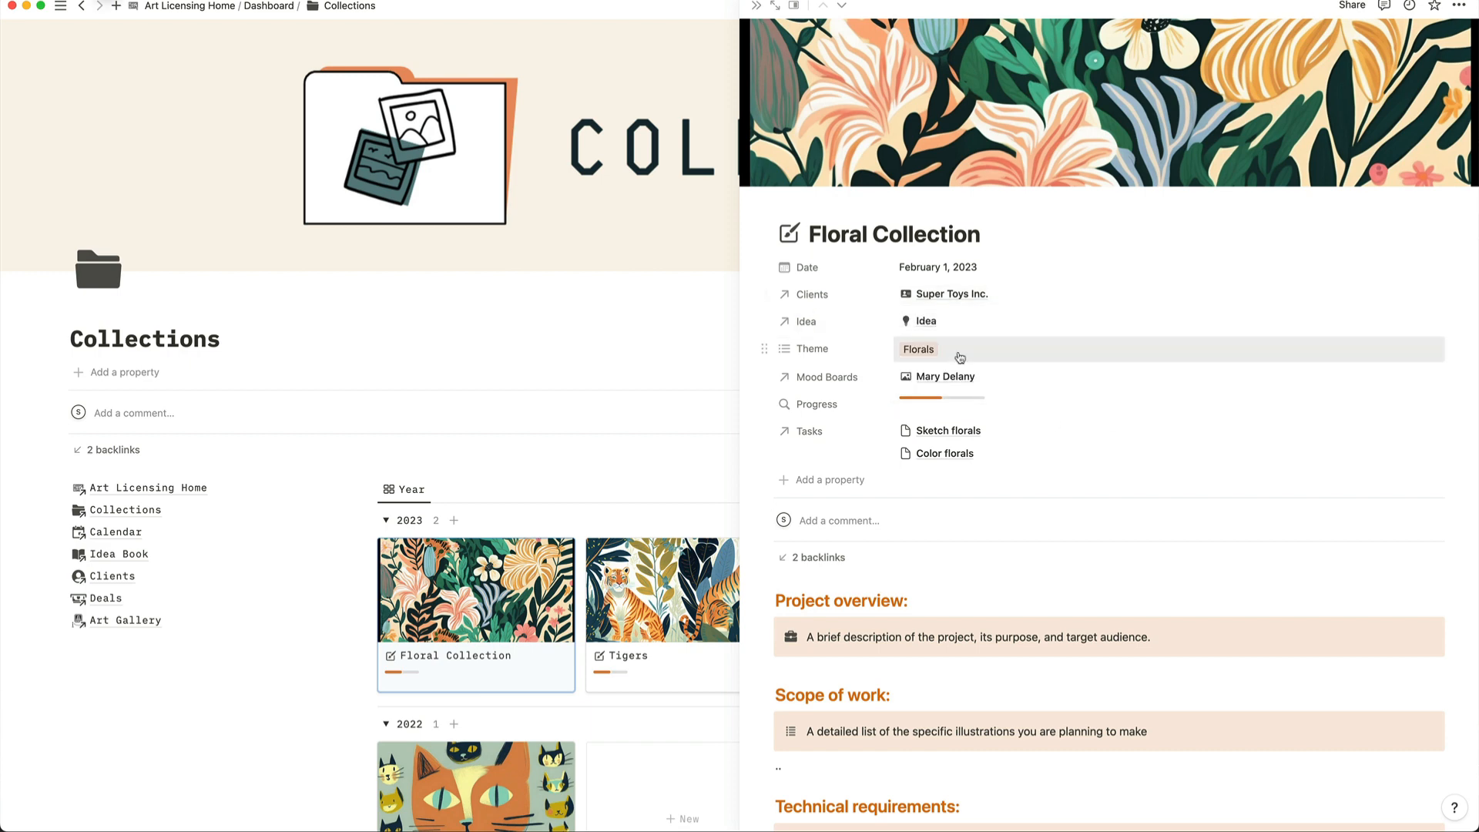
pyautogui.click(968, 350)
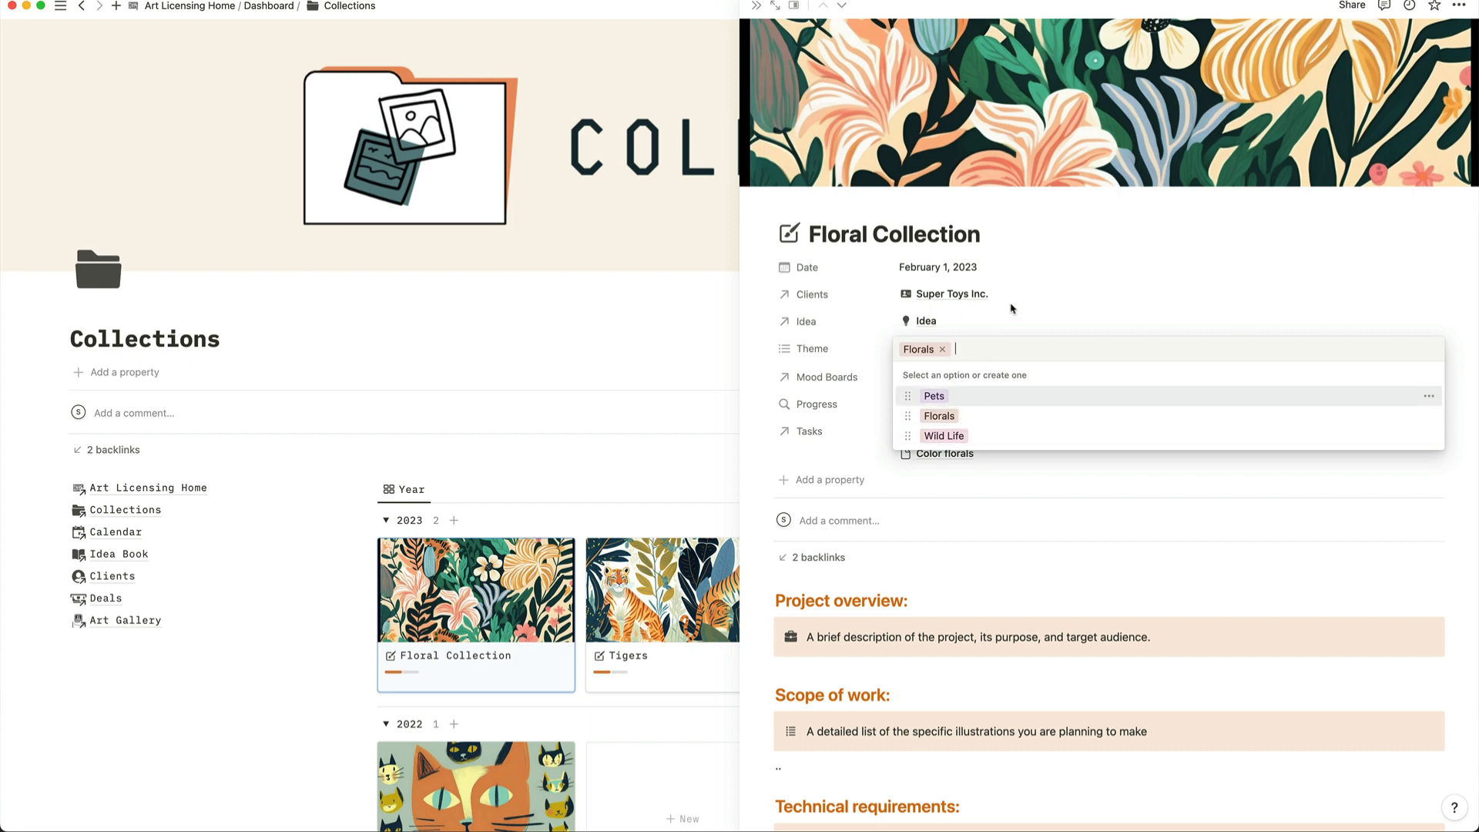
pyautogui.click(1026, 314)
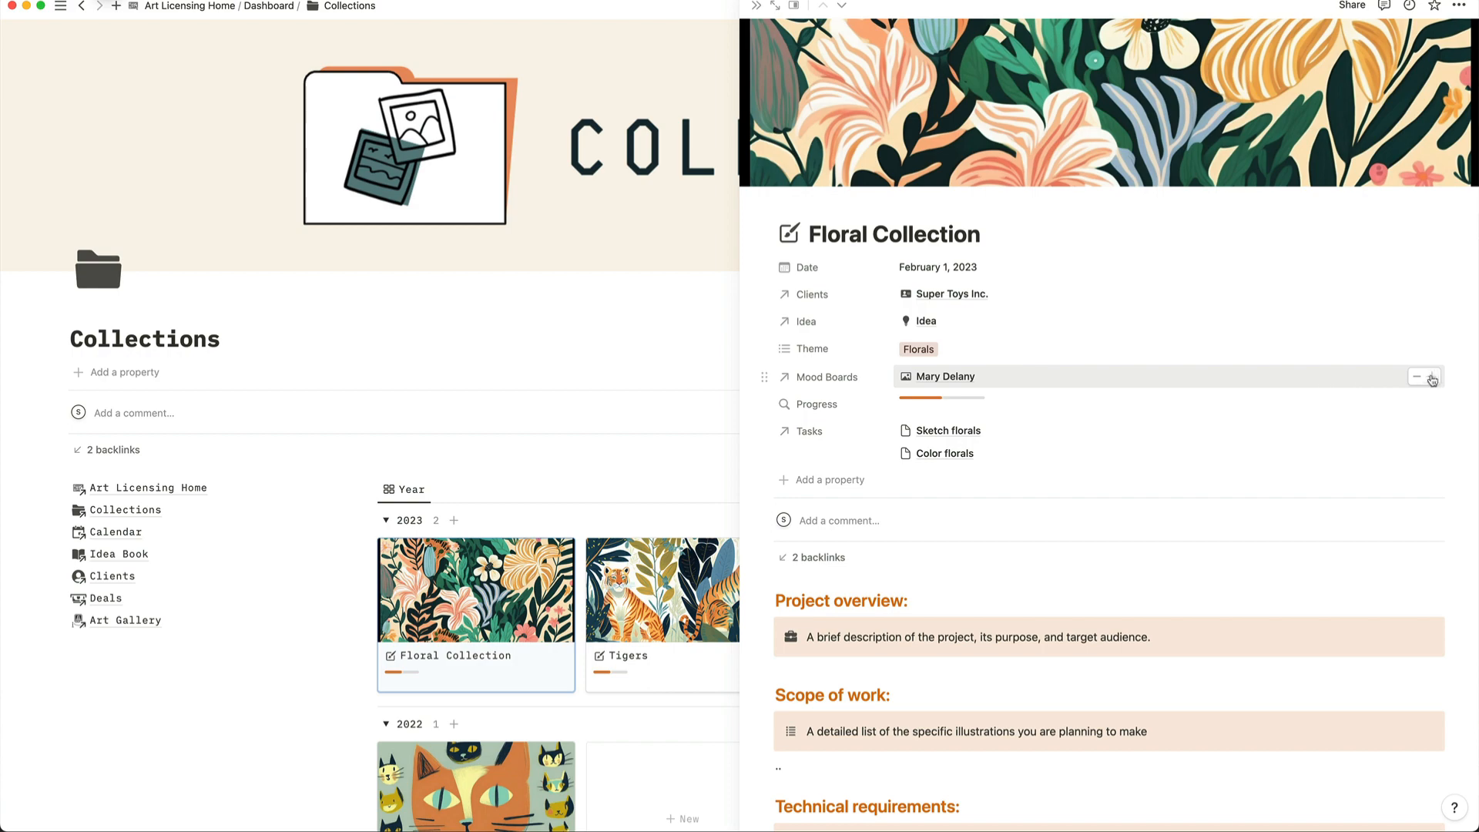
# Examine the properties and images of the linked Mary Delany mood board, and return to the Floral Collection.
pyautogui.click(960, 382)
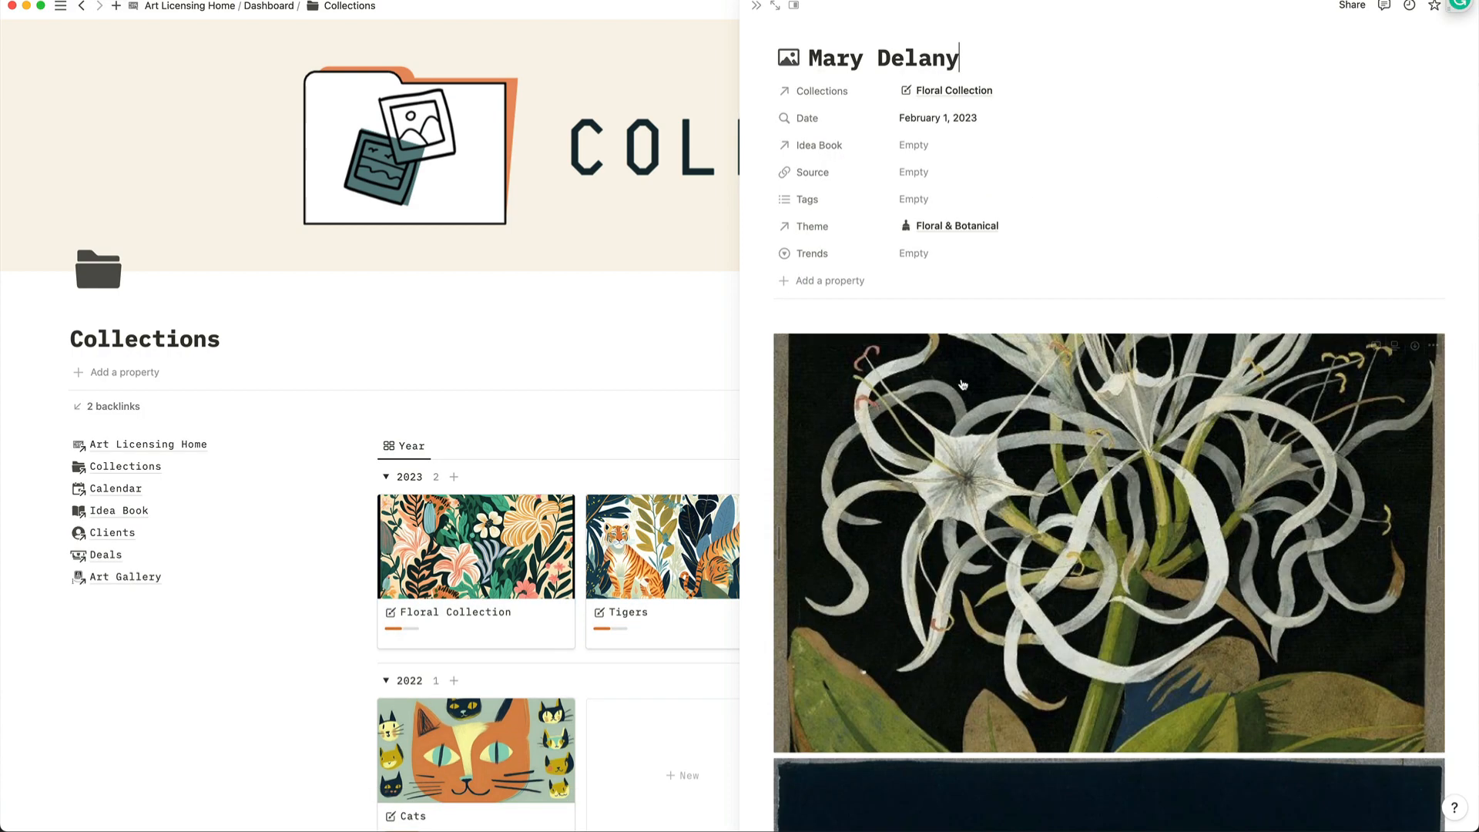
pyautogui.scroll(-10, 1132, 411)
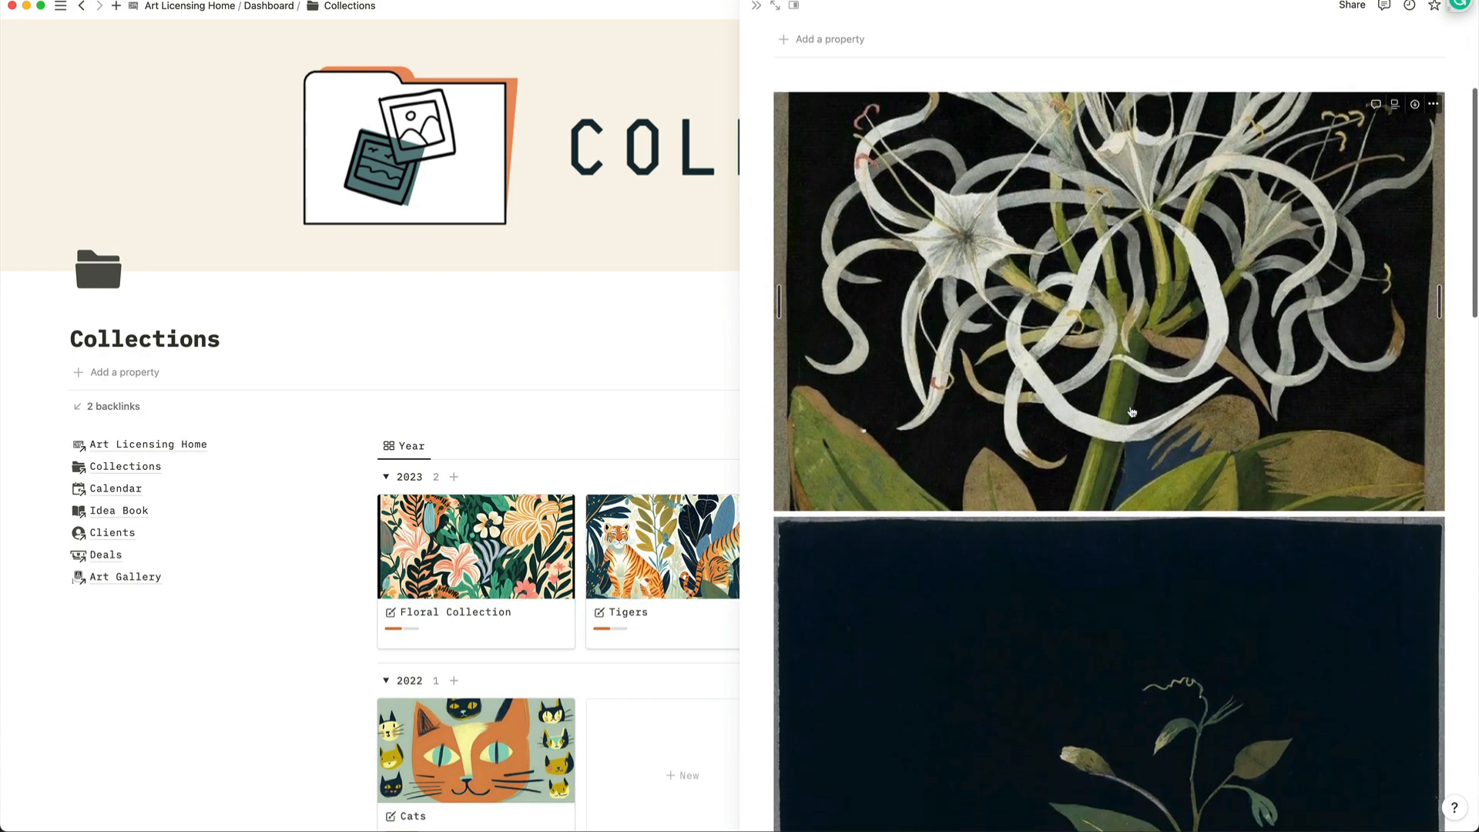
pyautogui.scroll(-12, 1132, 411)
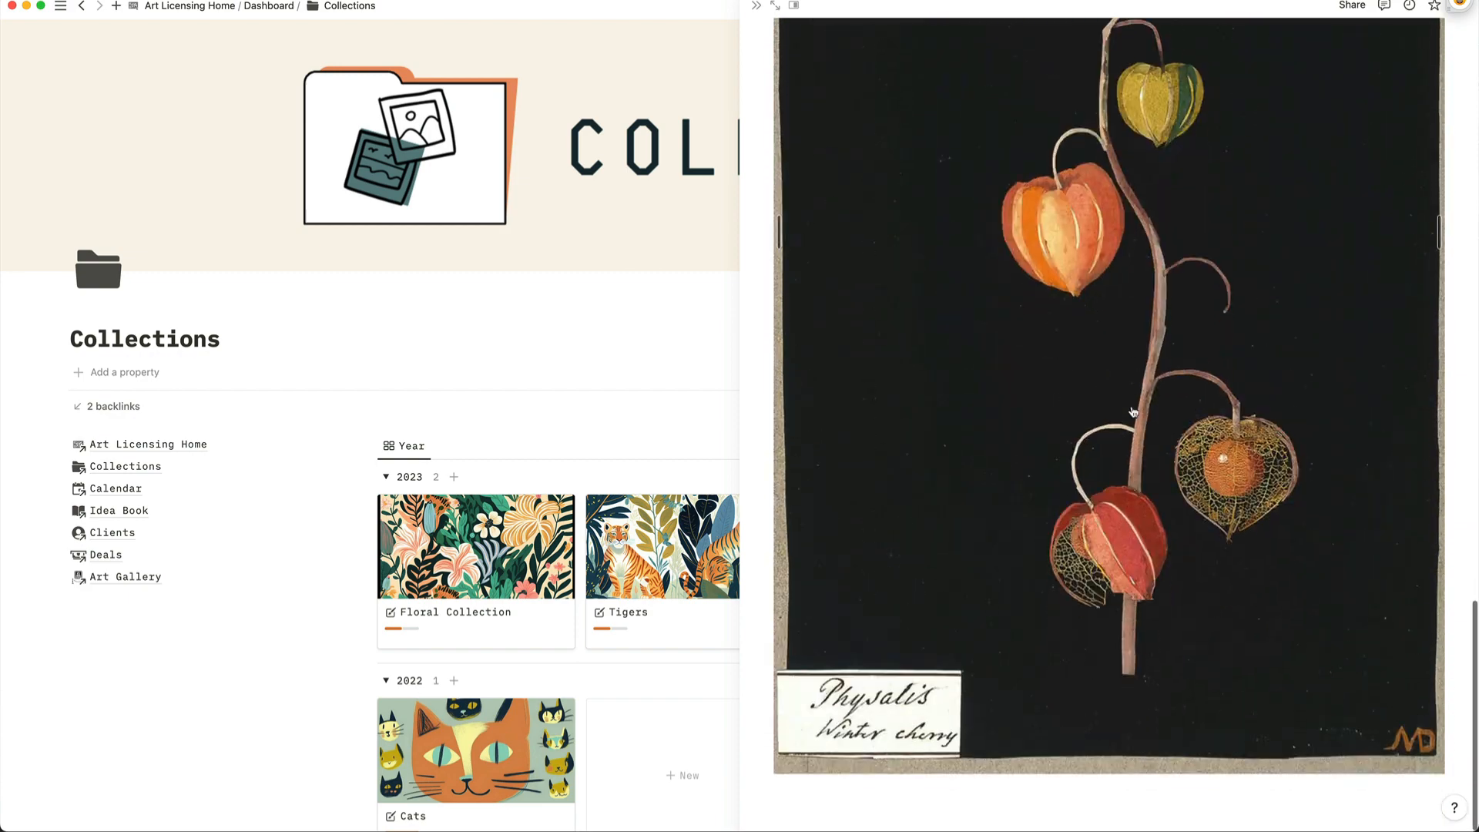
pyautogui.scroll(10, 1133, 412)
pyautogui.scroll(15, 1133, 412)
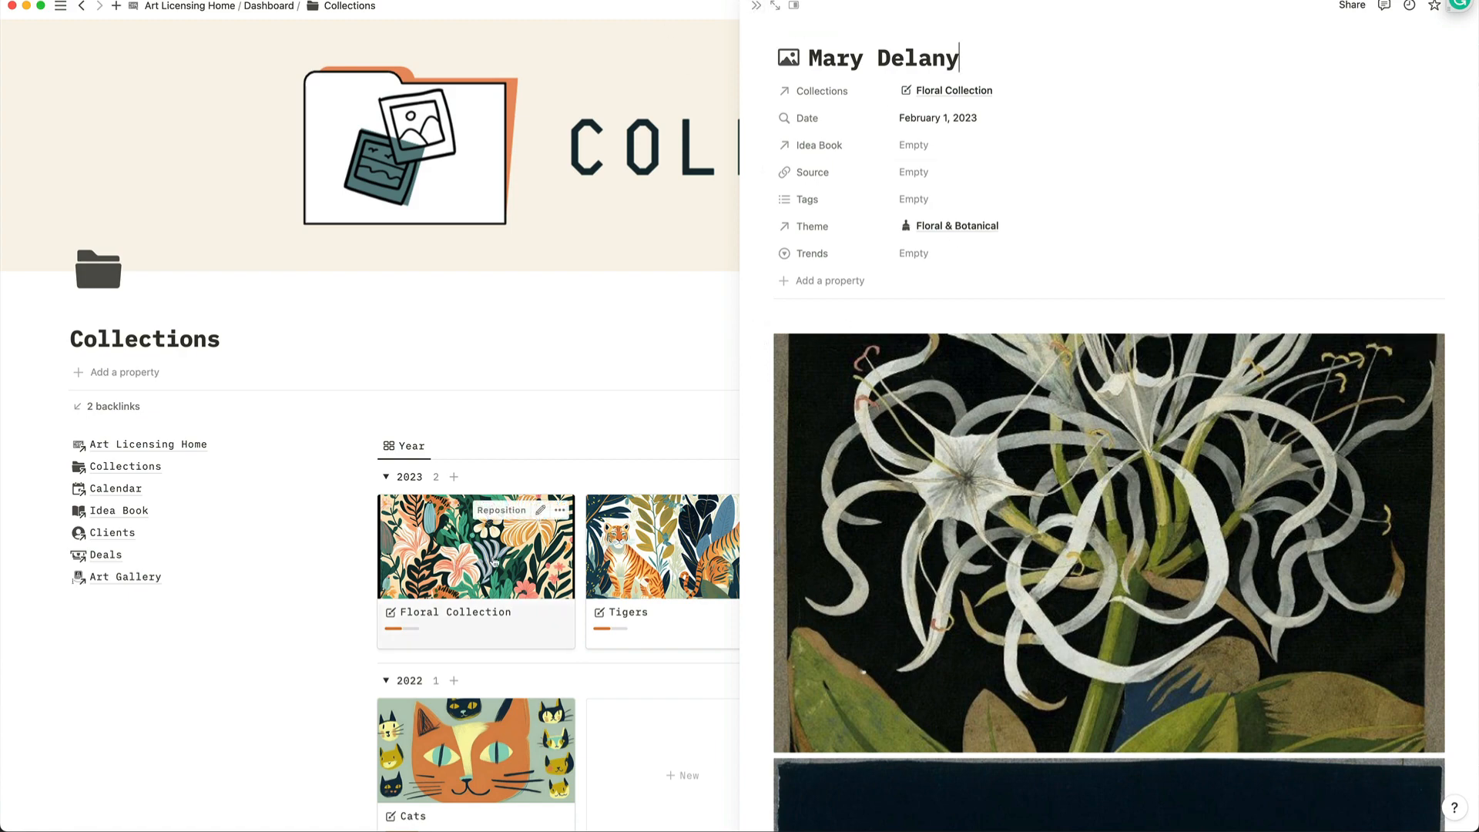
pyautogui.click(953, 90)
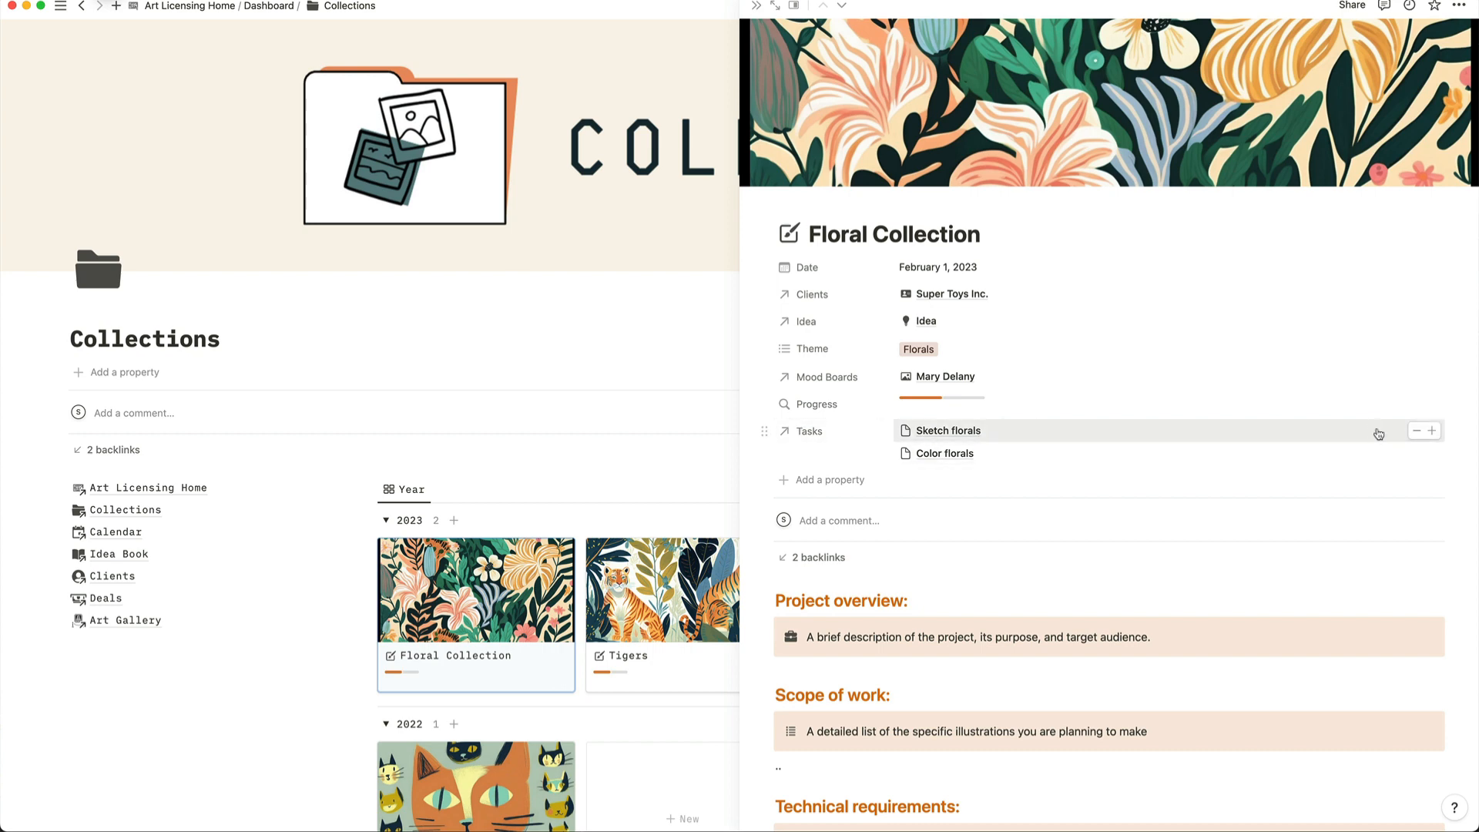
# Review the Floral Collection's task links, progress bar and project brief sections from overview to deadlines.
pyautogui.click(1431, 431)
pyautogui.click(928, 538)
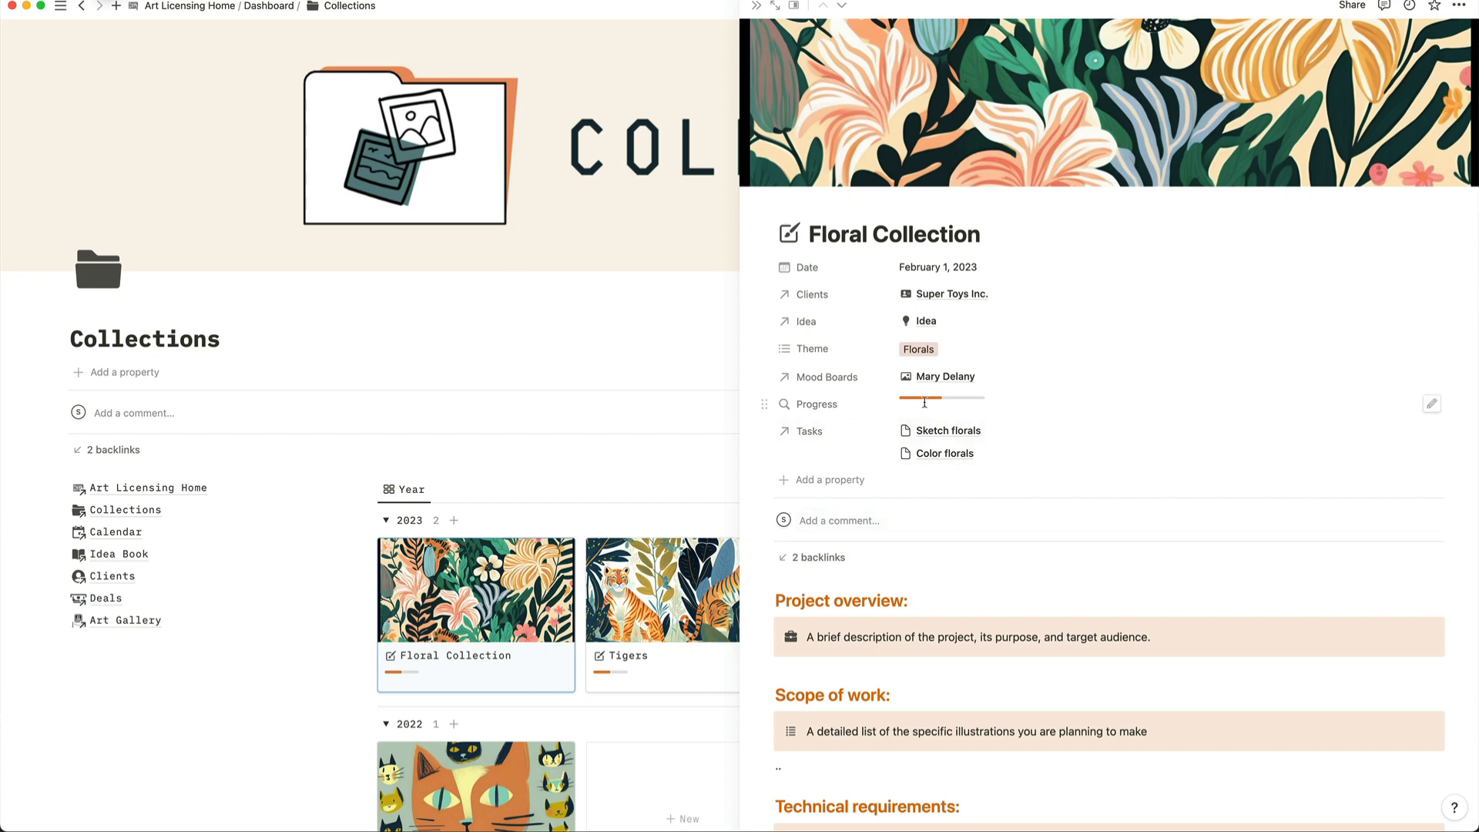
pyautogui.moveTo(933, 398)
pyautogui.scroll(-5, 1079, 744)
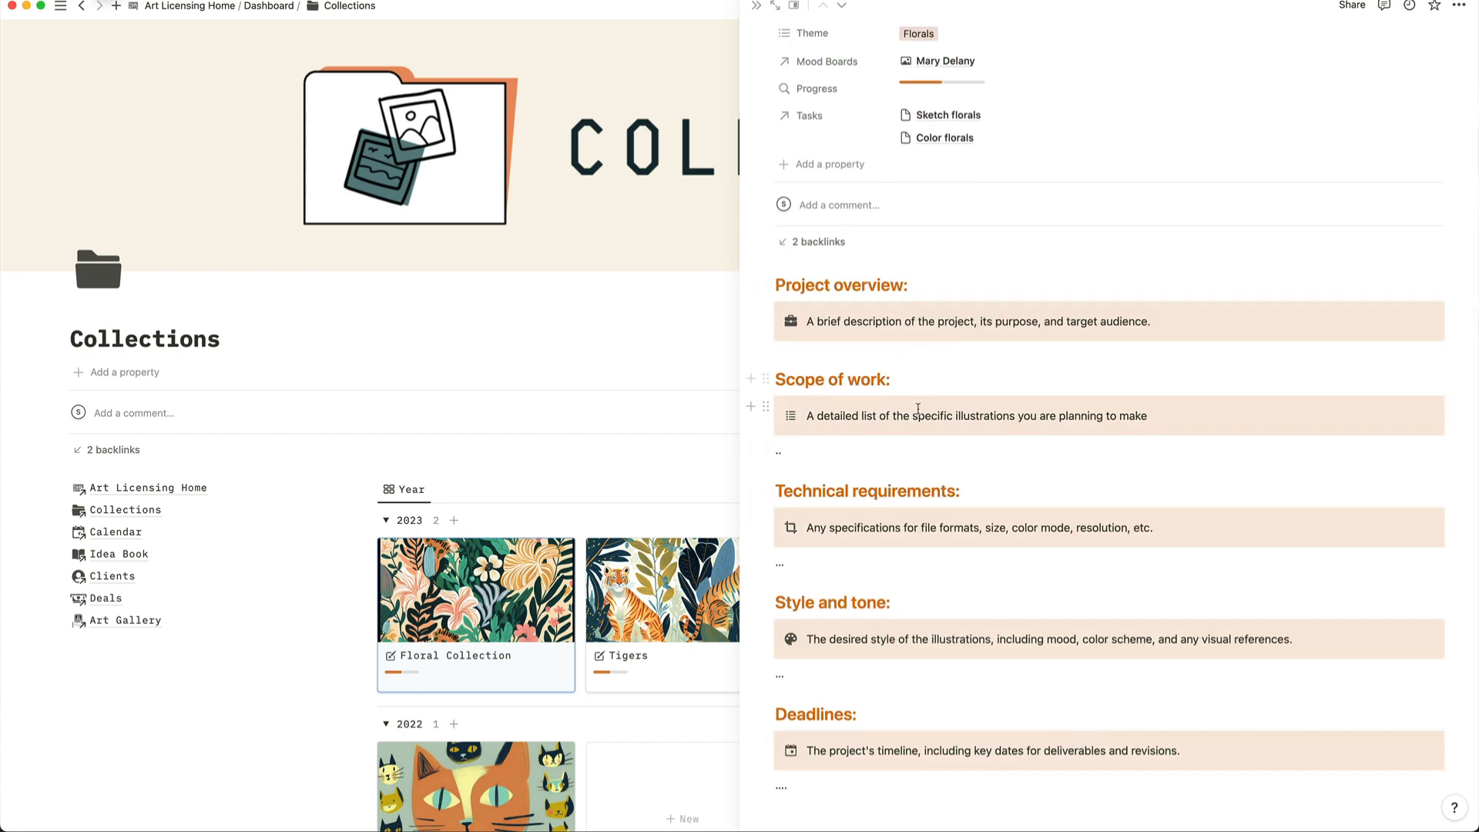
pyautogui.scroll(-1, 946, 439)
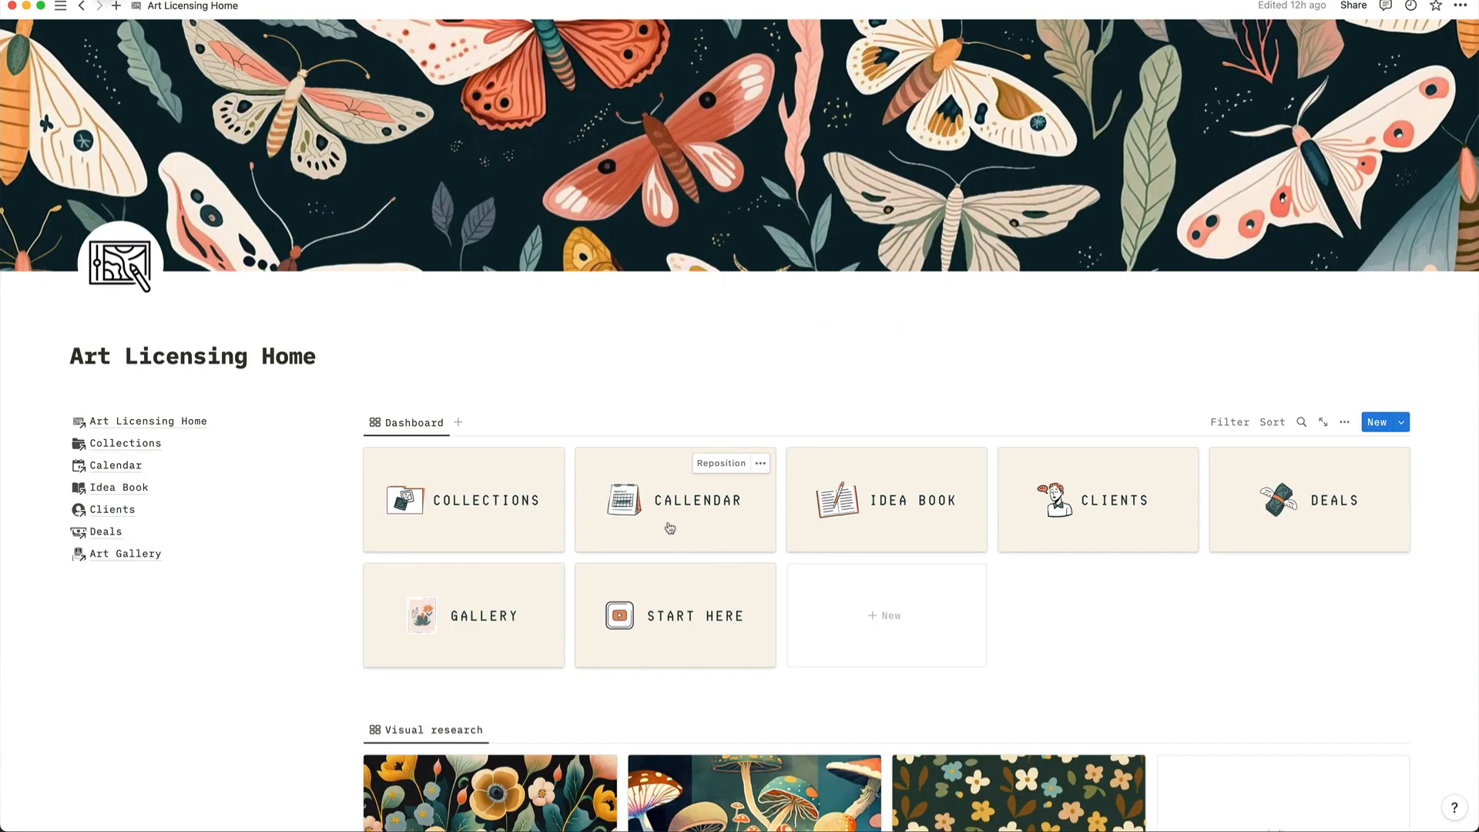
# Open the Calendar page from Art Licensing Home and add a new entry on February 16, 2023.
pyautogui.click(688, 524)
pyautogui.scroll(-2, 795, 579)
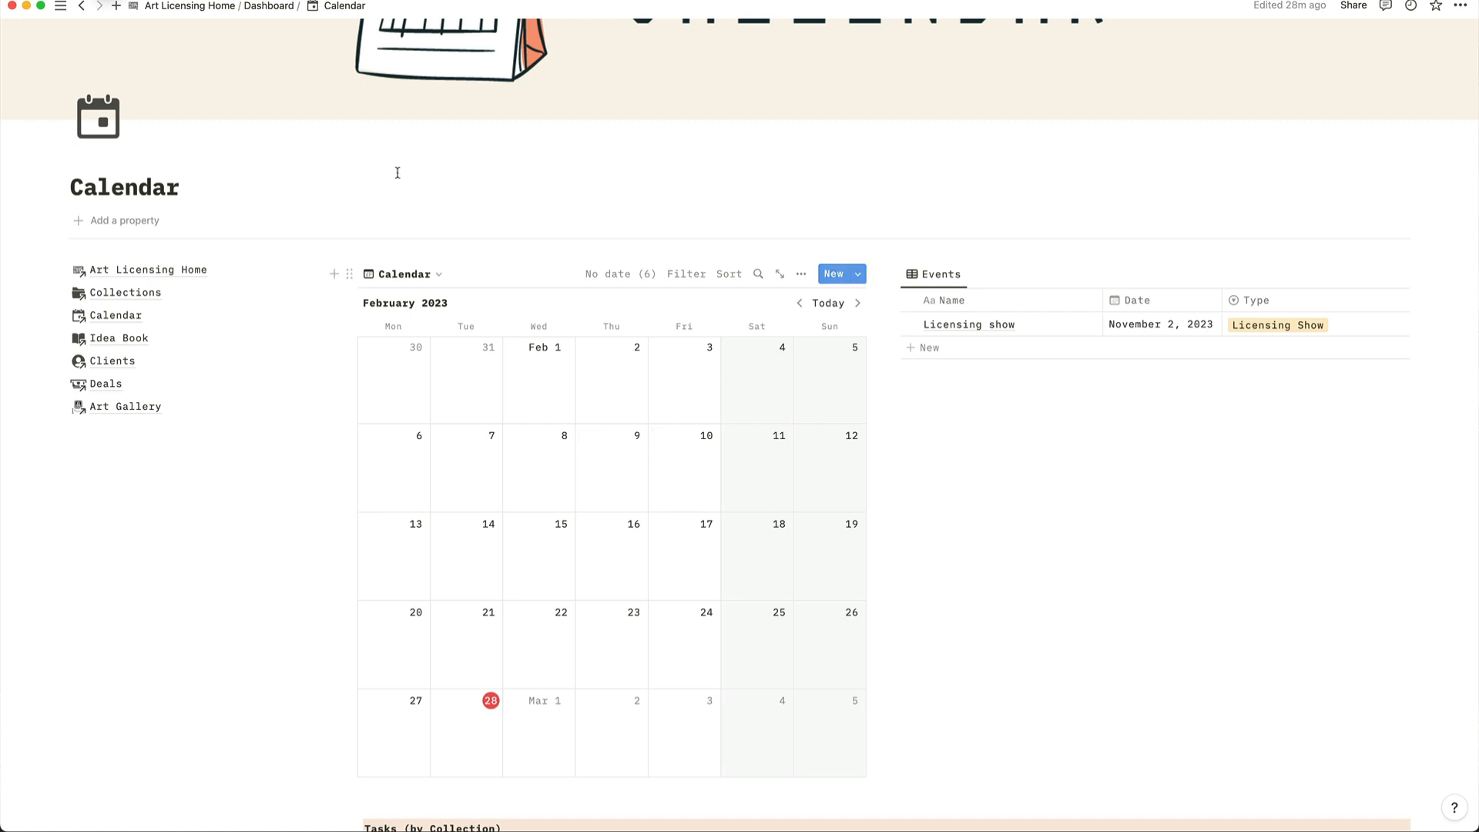
pyautogui.scroll(-3, 396, 171)
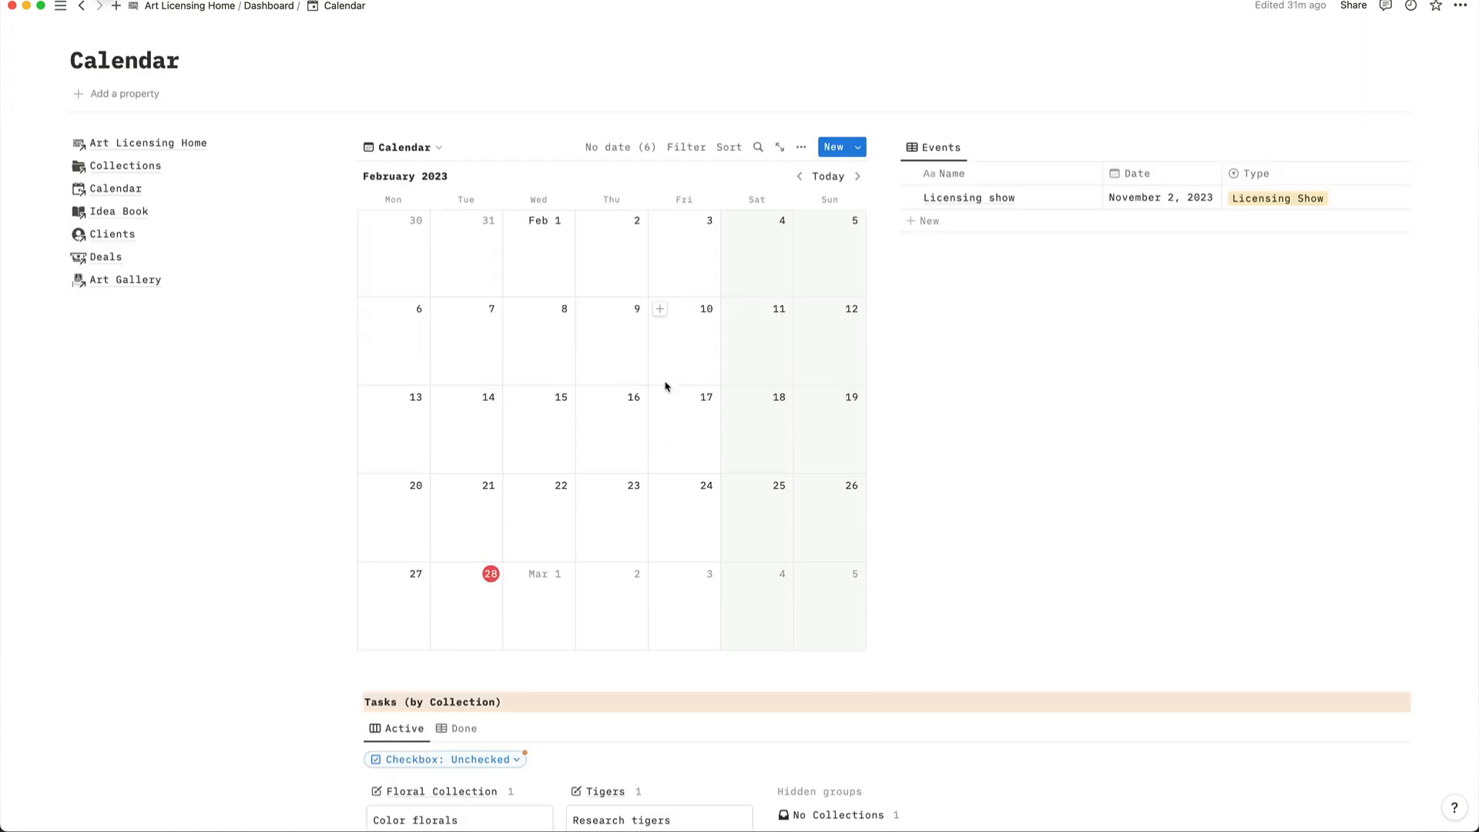
pyautogui.click(587, 397)
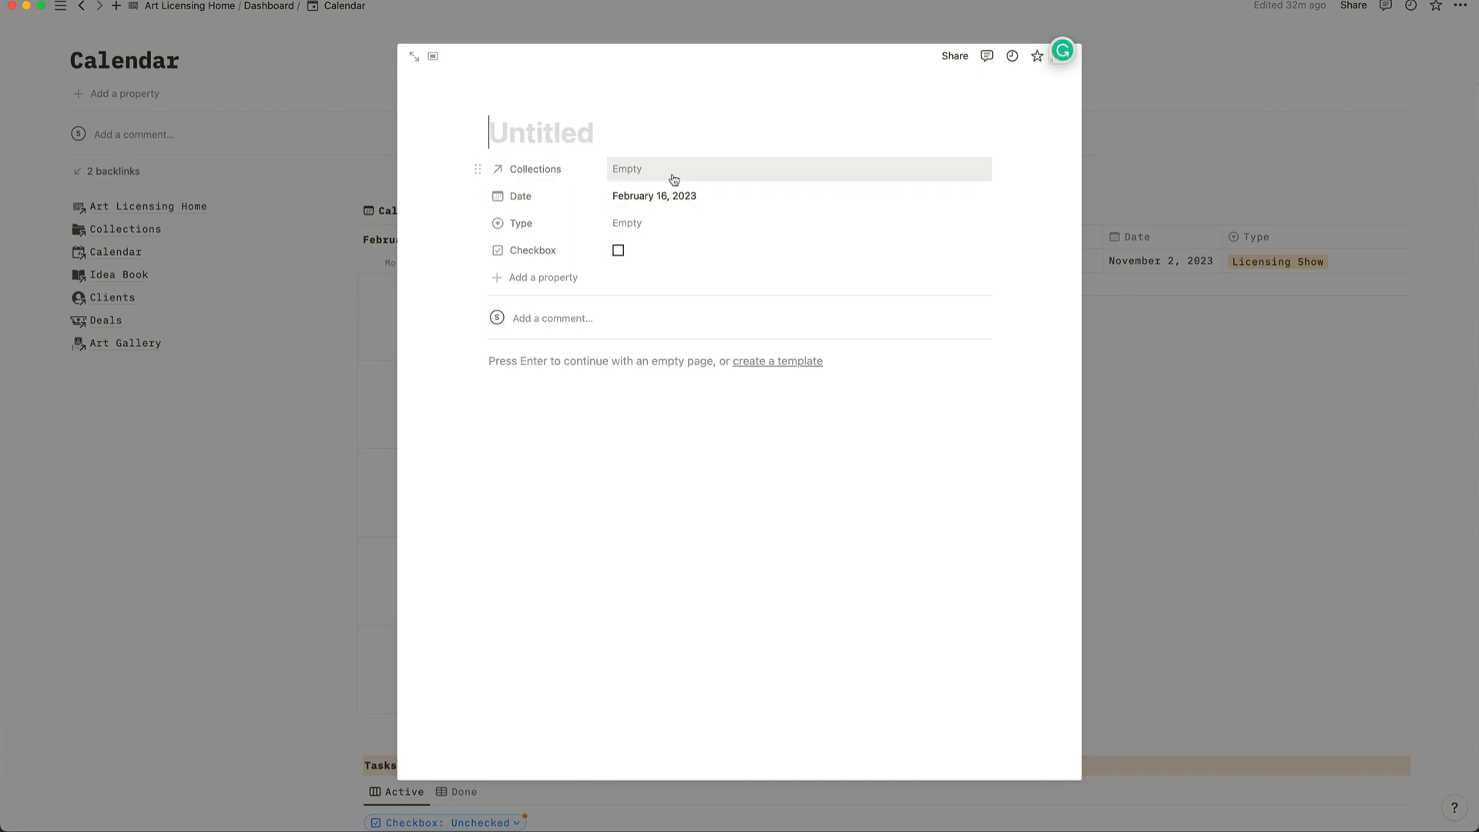
# Set the calendar task's type to Sketch and link the Mary Delany mood board to it.
pyautogui.click(635, 224)
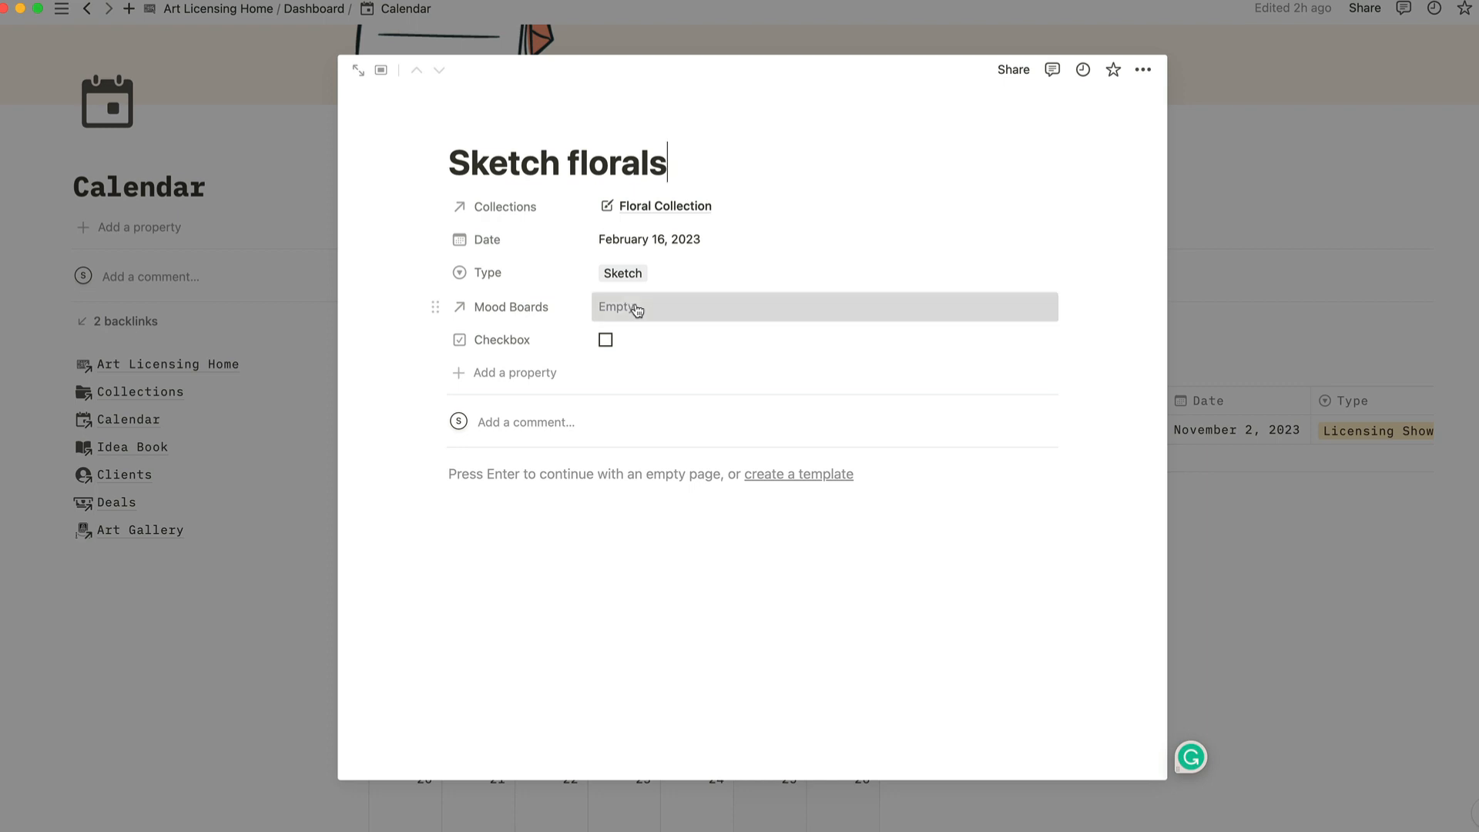
pyautogui.click(632, 309)
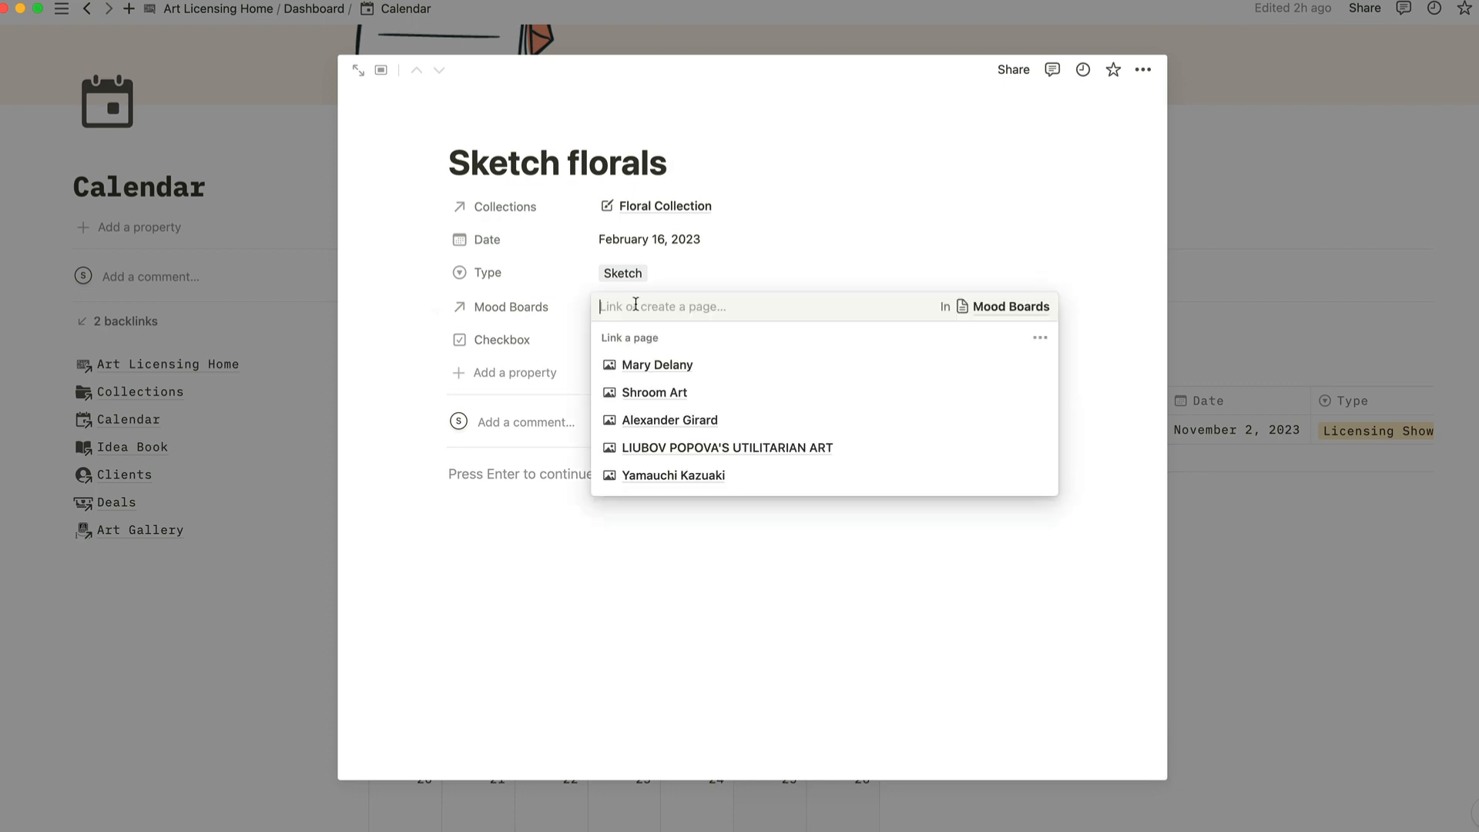
pyautogui.click(672, 365)
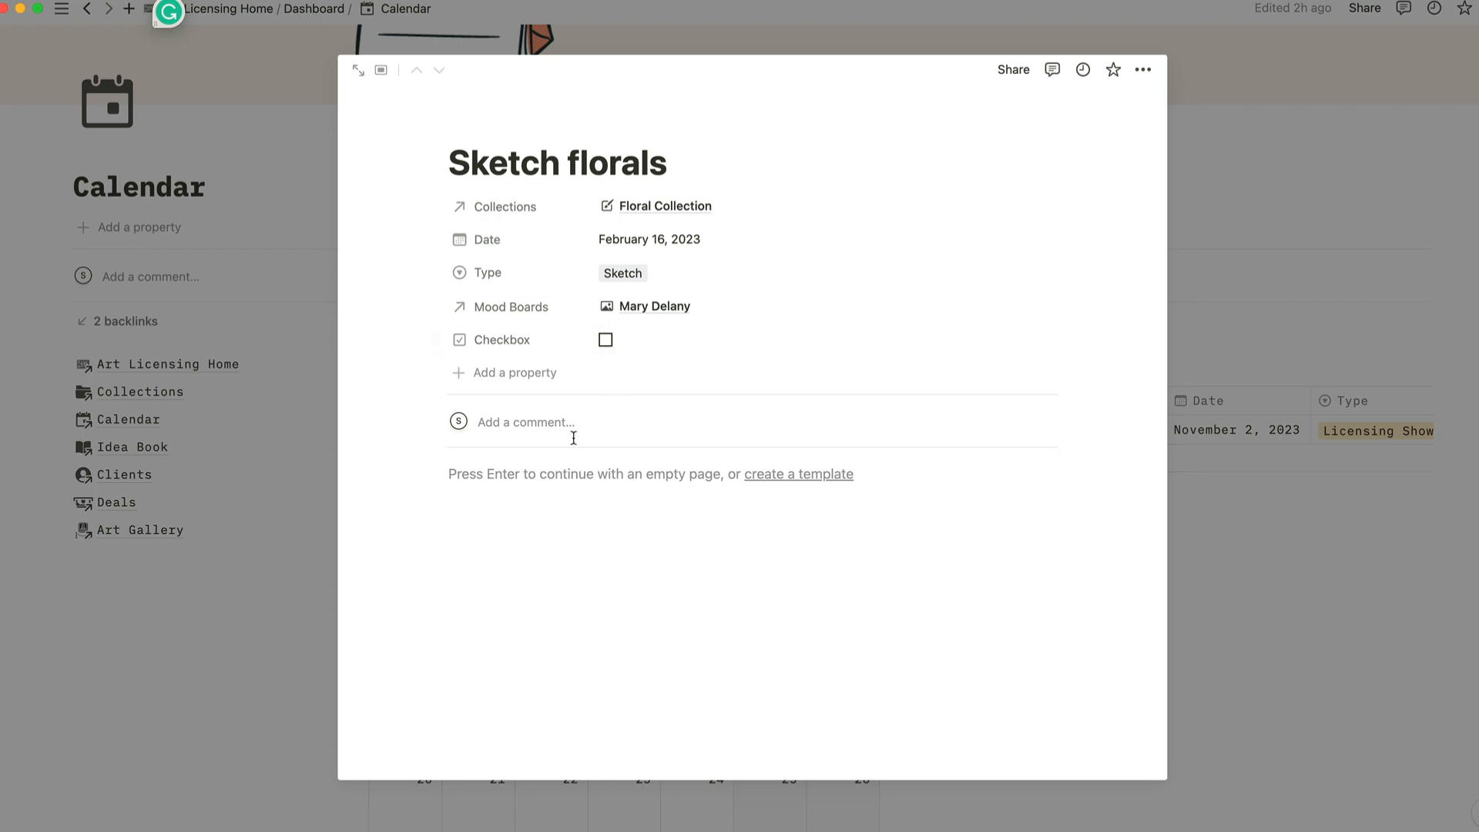
# Add a to-do list with the items subtask, subtask 2 and subtask 3 to the Sketch florals page, and close it.
pyautogui.click(853, 603)
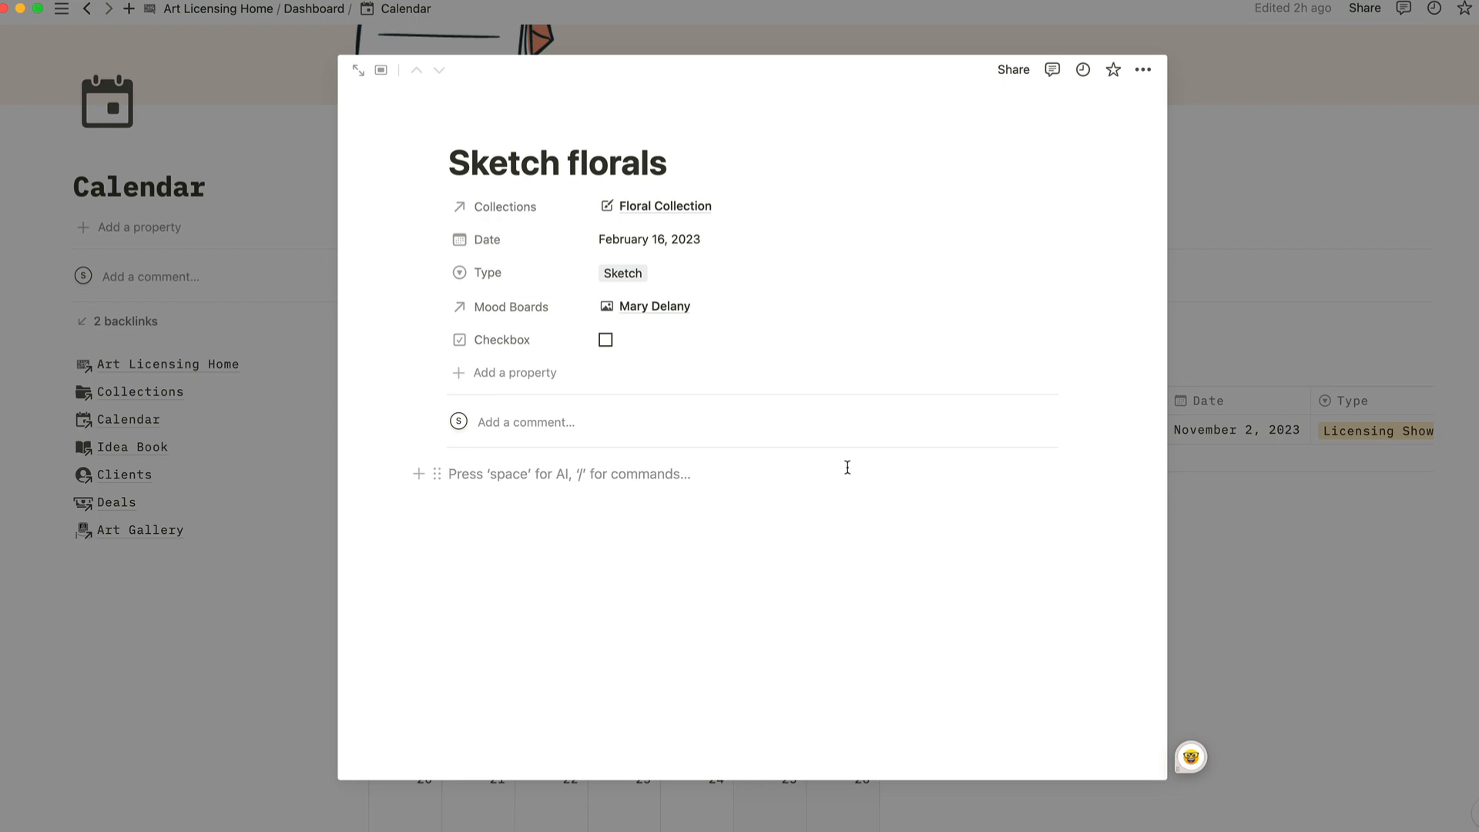
pyautogui.click(417, 474)
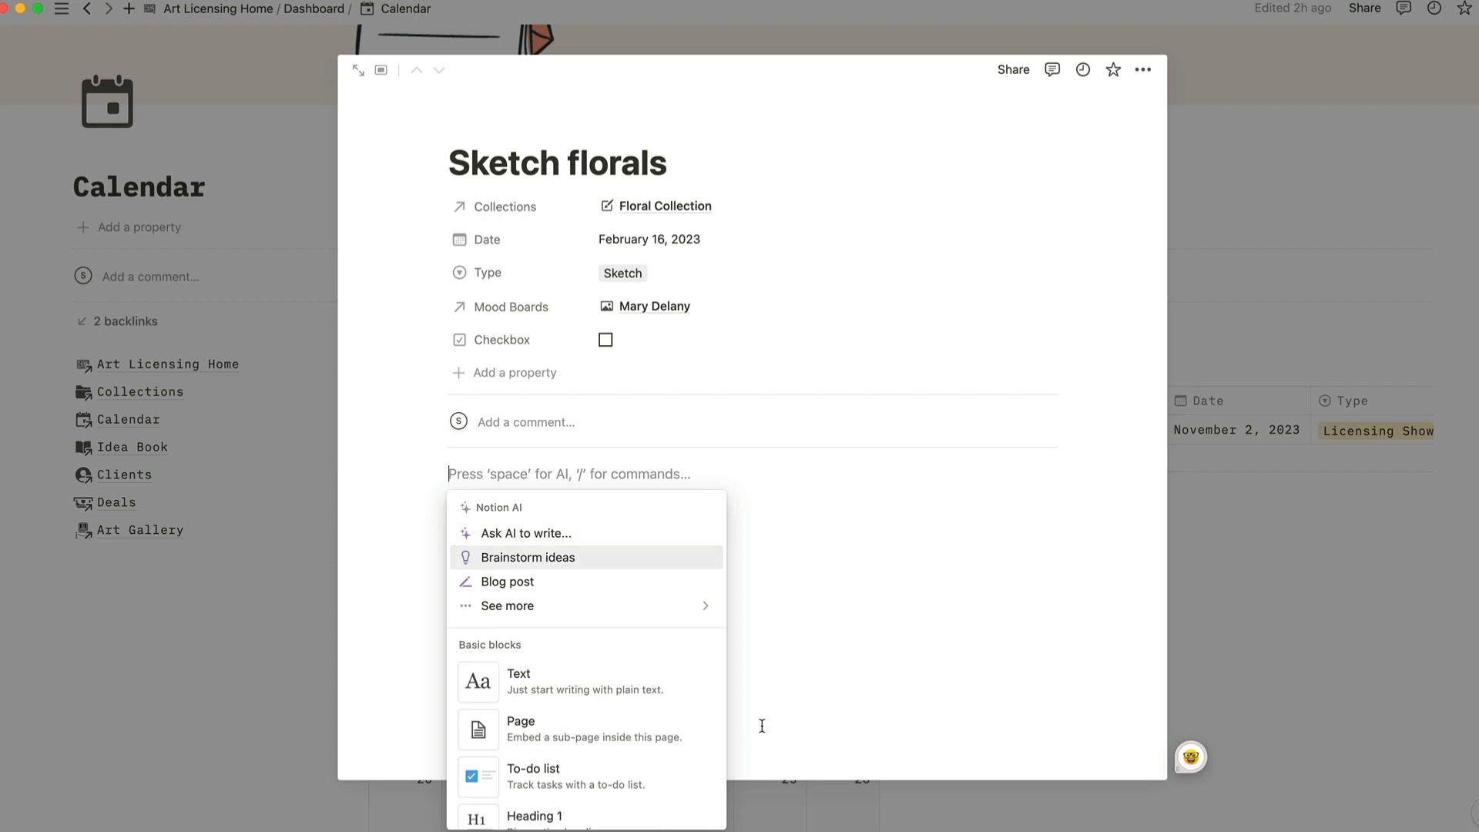
pyautogui.scroll(-2, 620, 671)
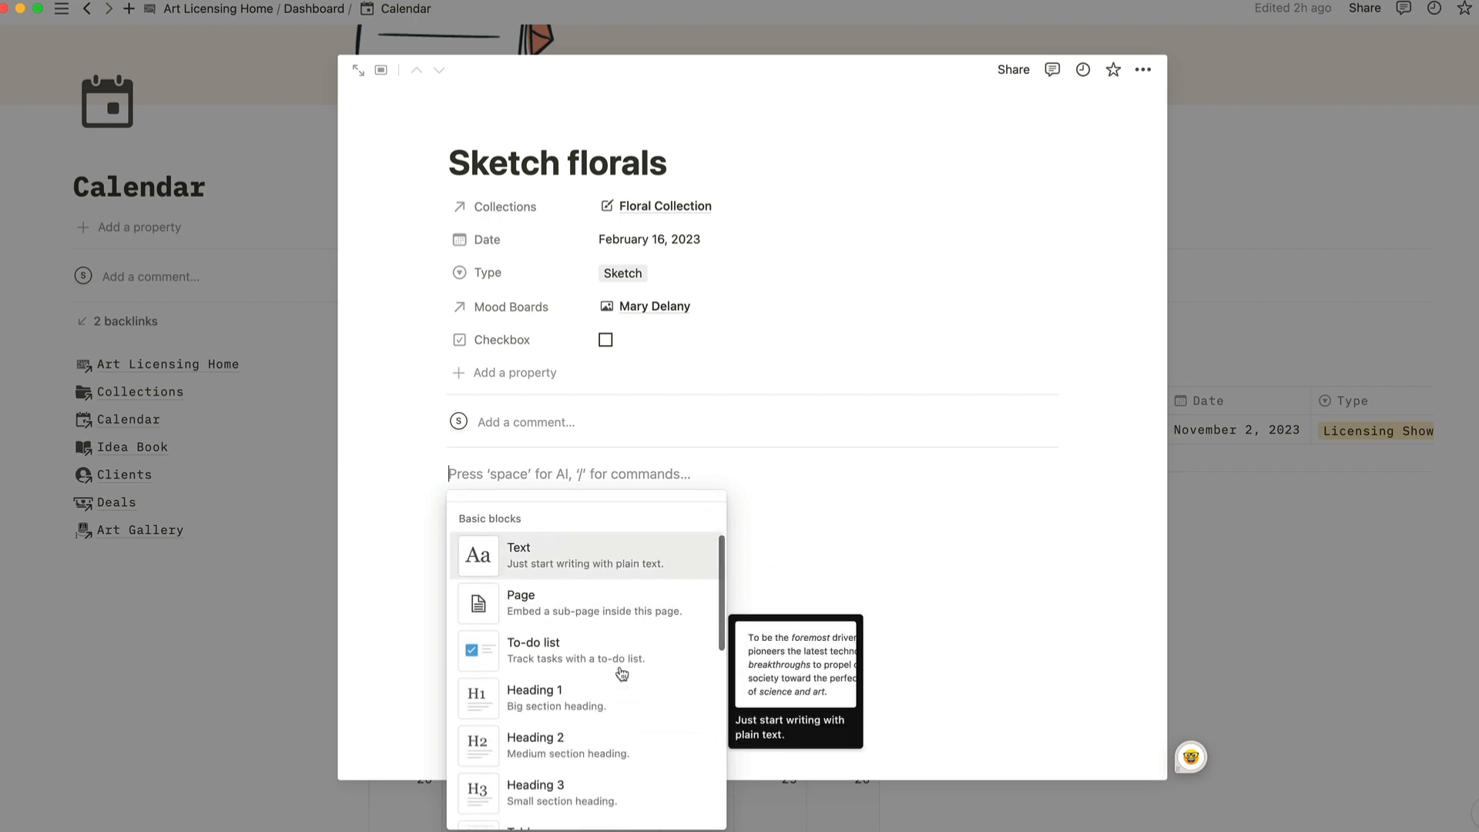
pyautogui.click(587, 655)
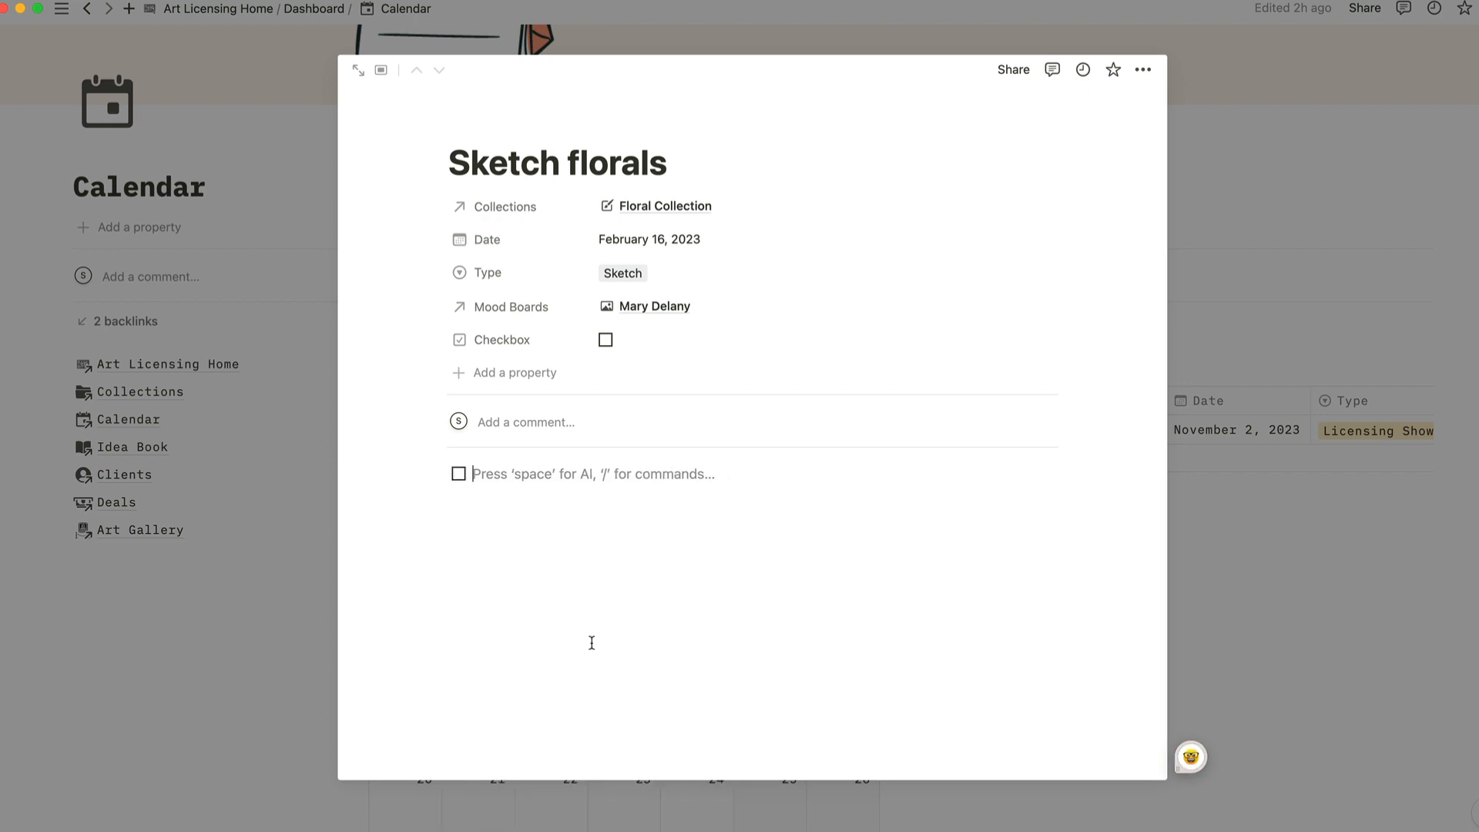
pyautogui.write('subtask')
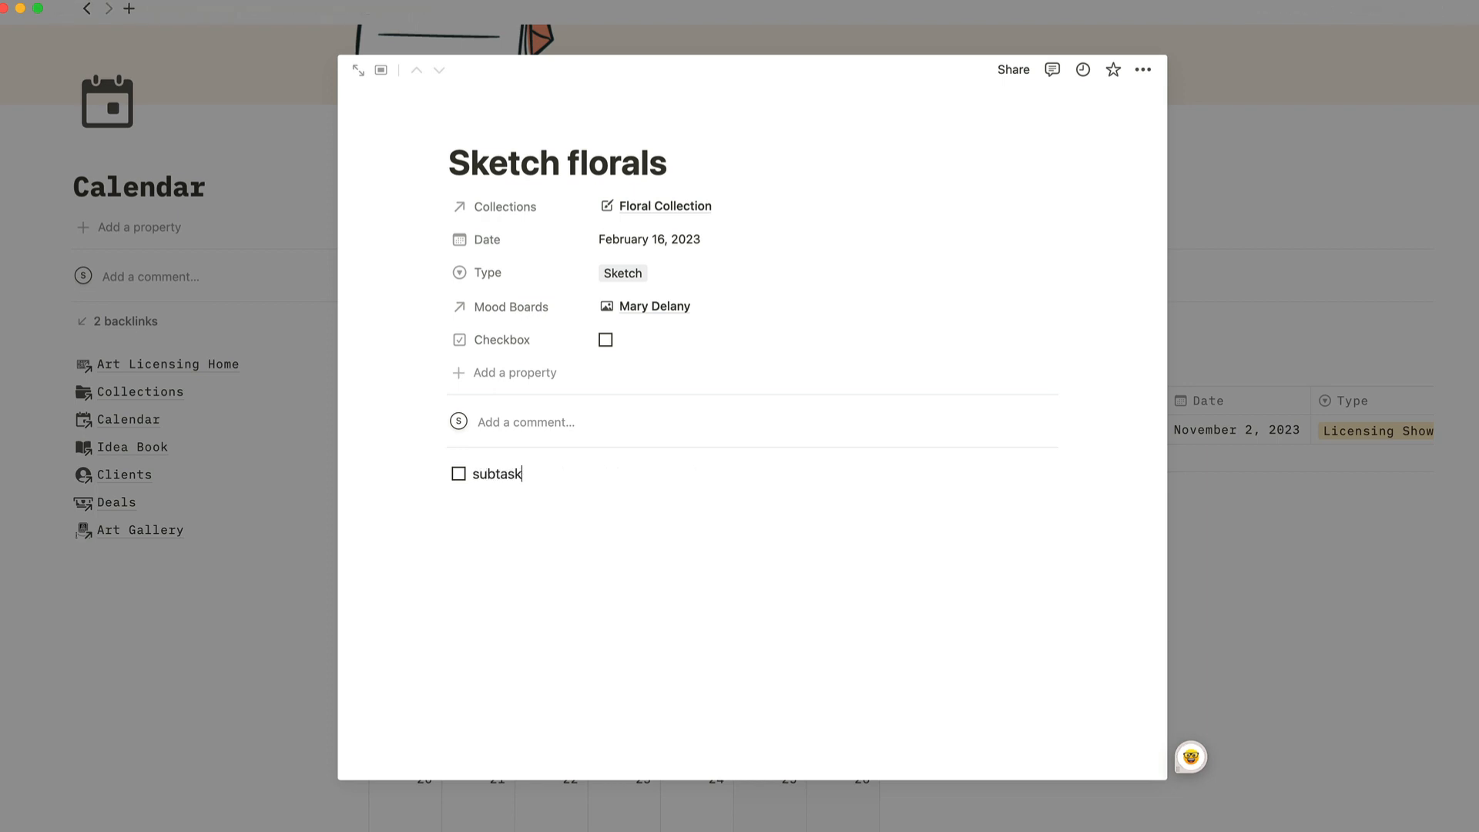
pyautogui.press('Return')
pyautogui.write('subtask 2')
pyautogui.press('Return')
pyautogui.write('sut')
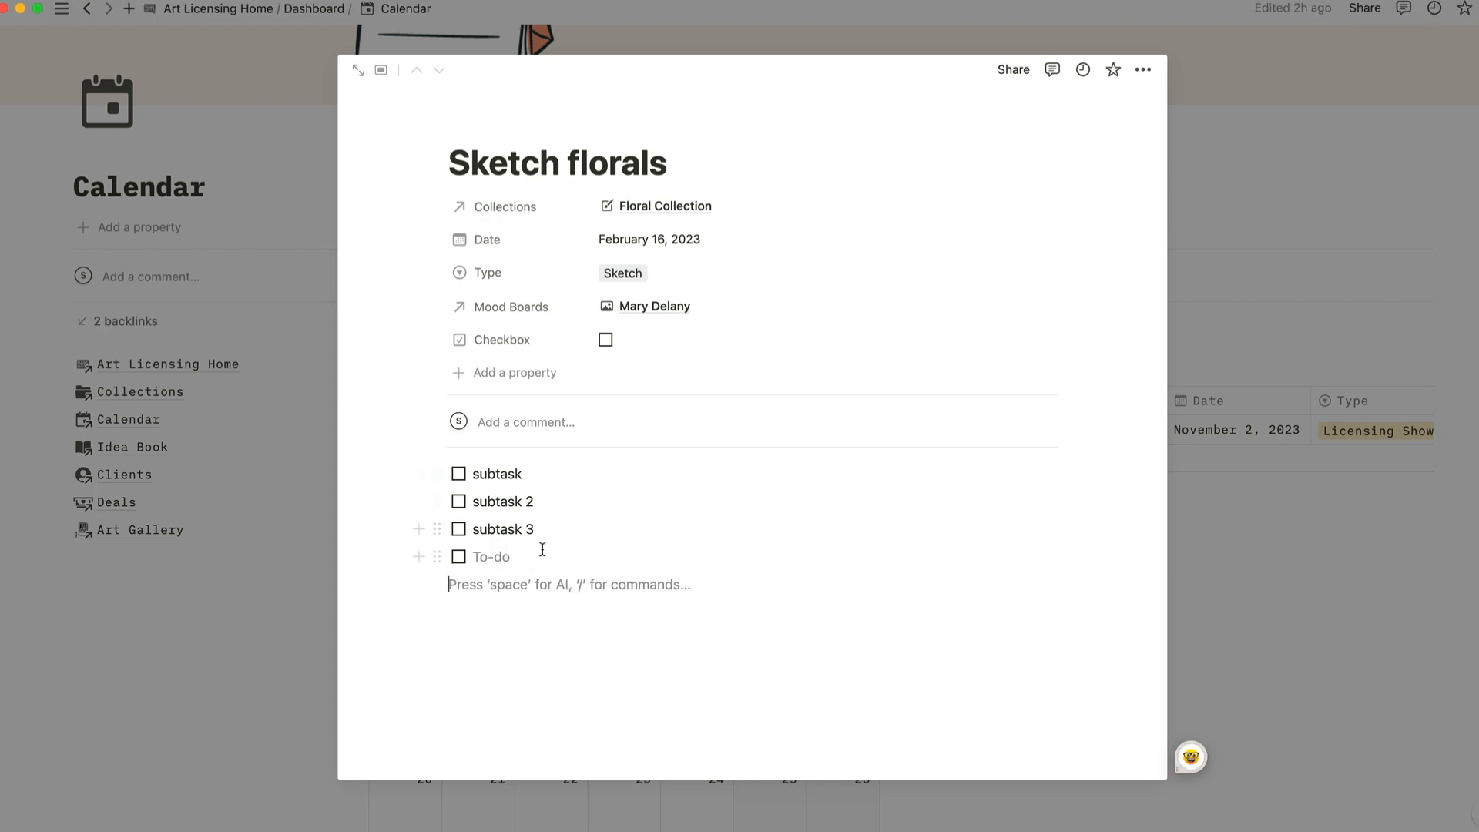
pyautogui.press('Escape')
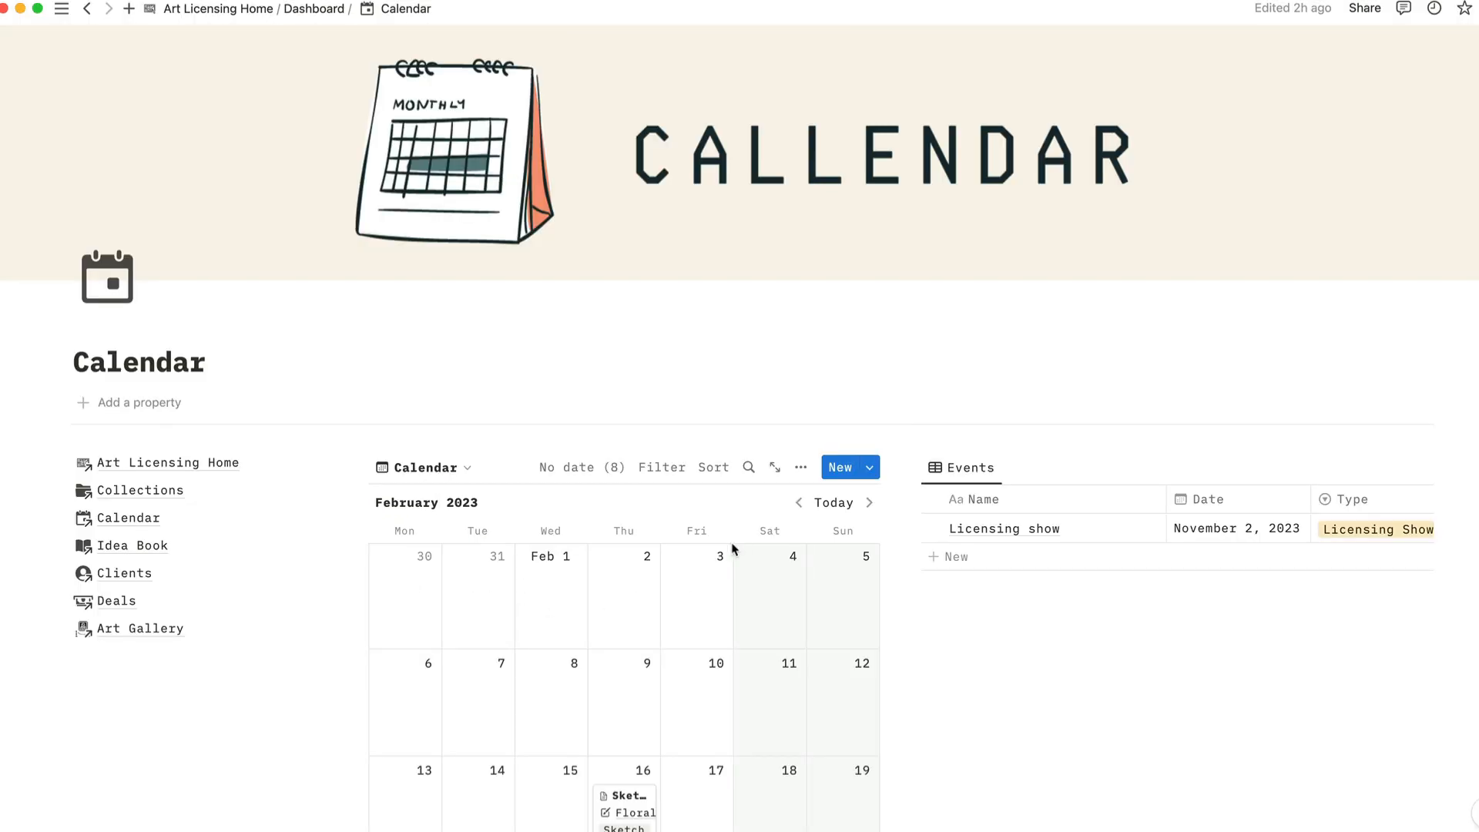
# Switch the Licensing Tasks calendar to the Weekly view.
pyautogui.click(435, 470)
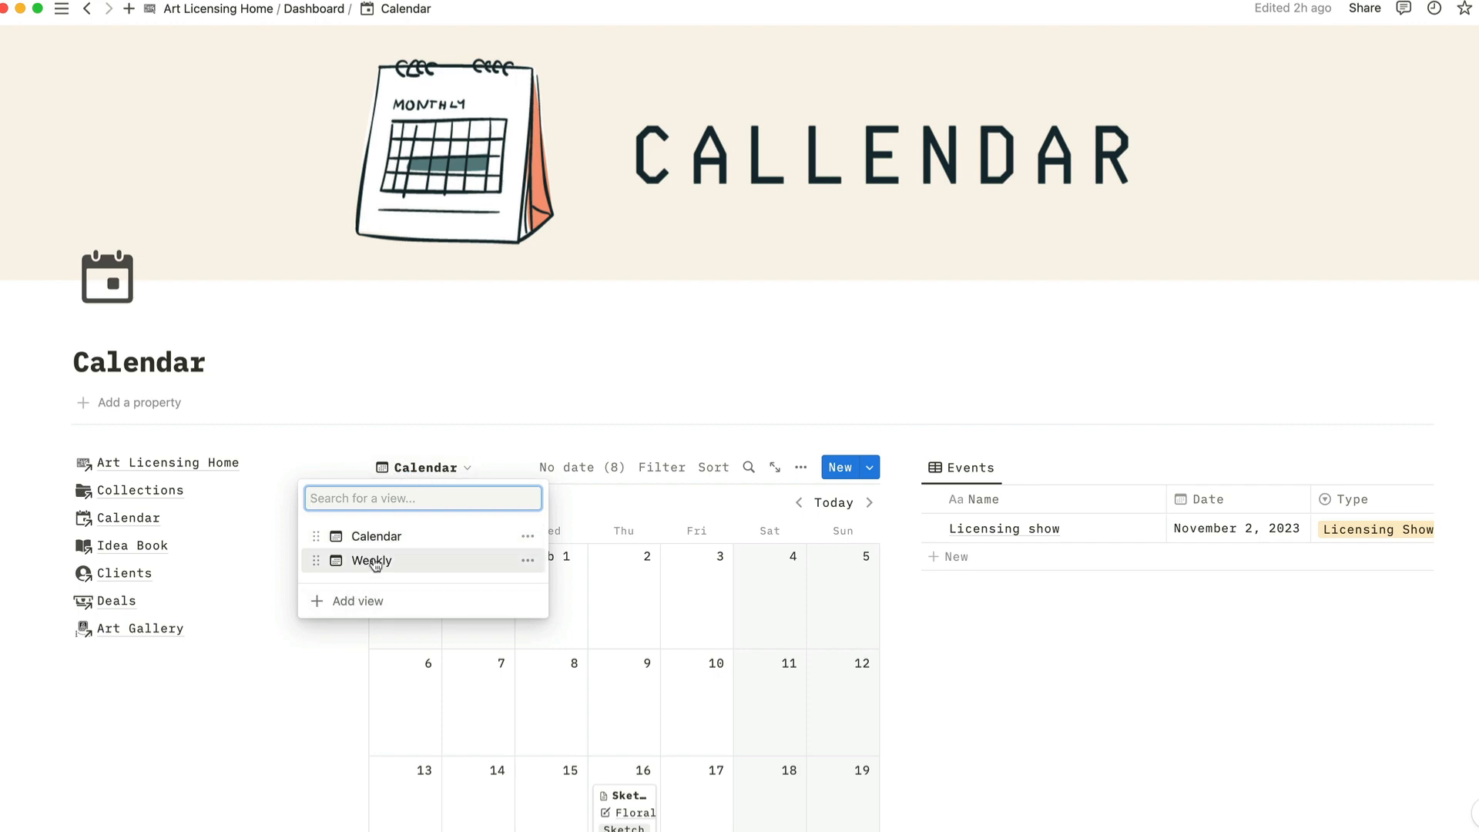
pyautogui.click(372, 560)
pyautogui.scroll(-3, 647, 707)
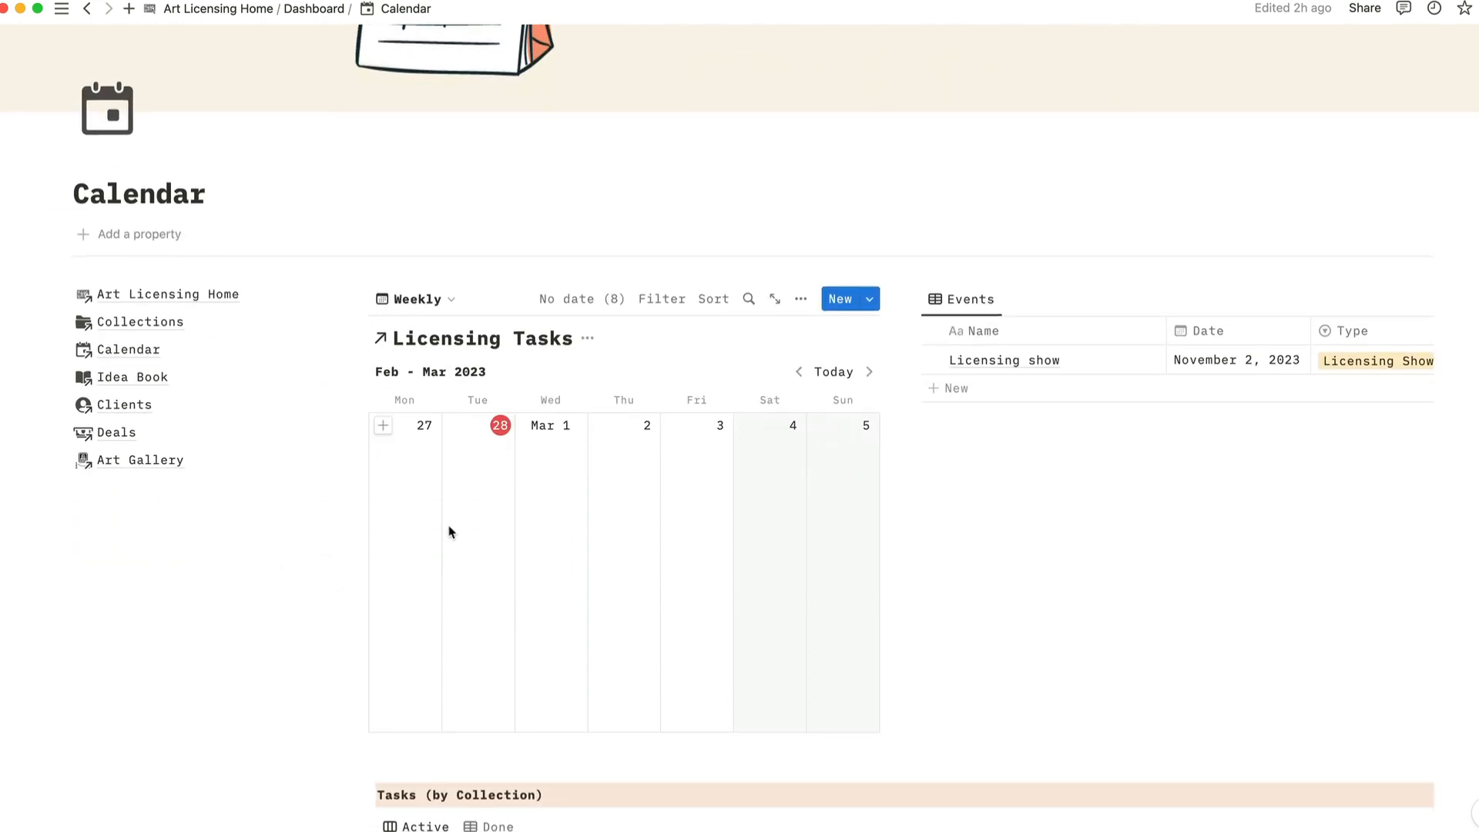
# Add two unnamed task cards to the Cats group on the Tasks (by Collection) board.
pyautogui.scroll(-5, 847, 570)
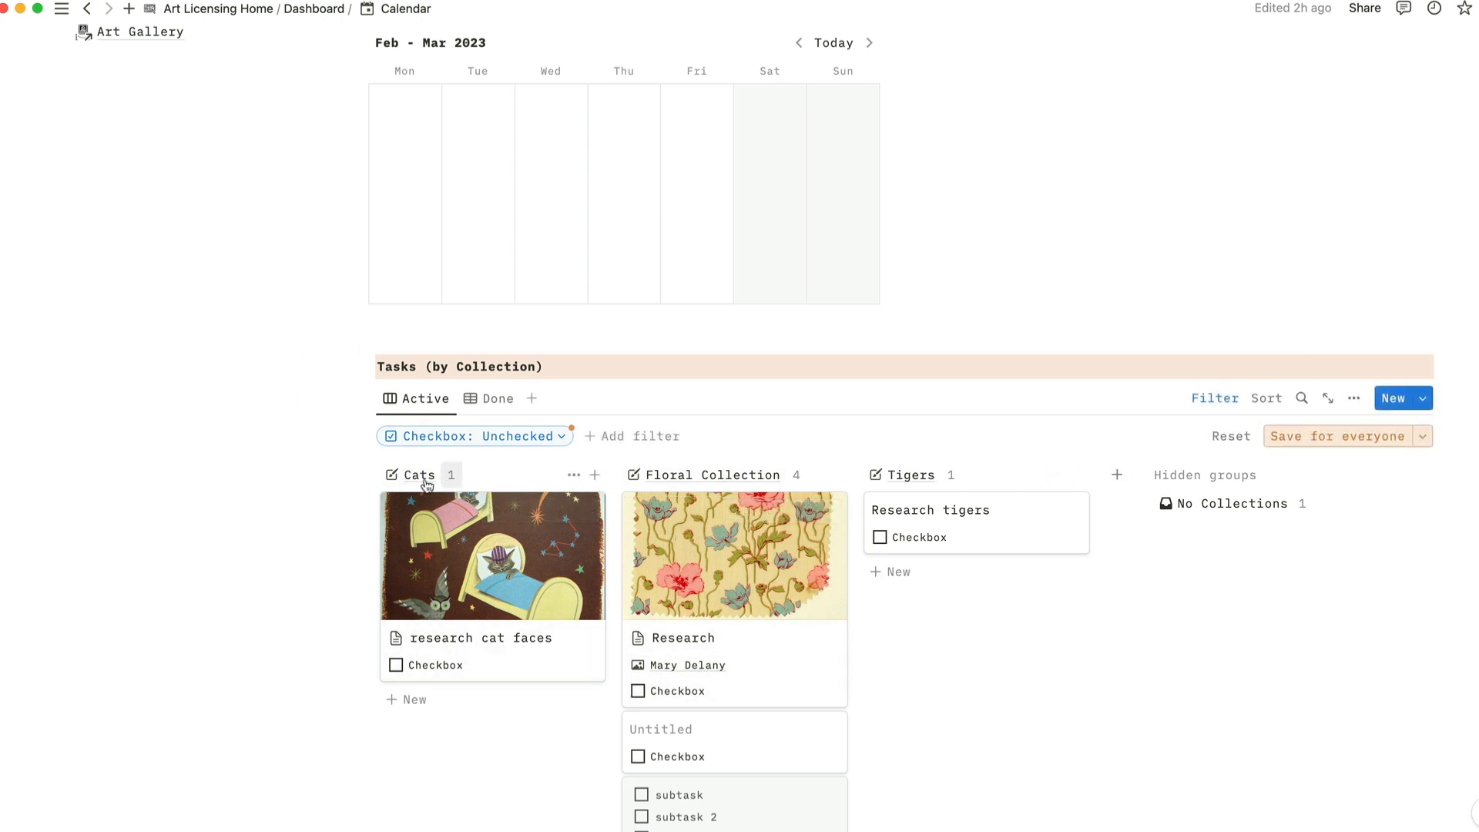
pyautogui.scroll(-1, 659, 574)
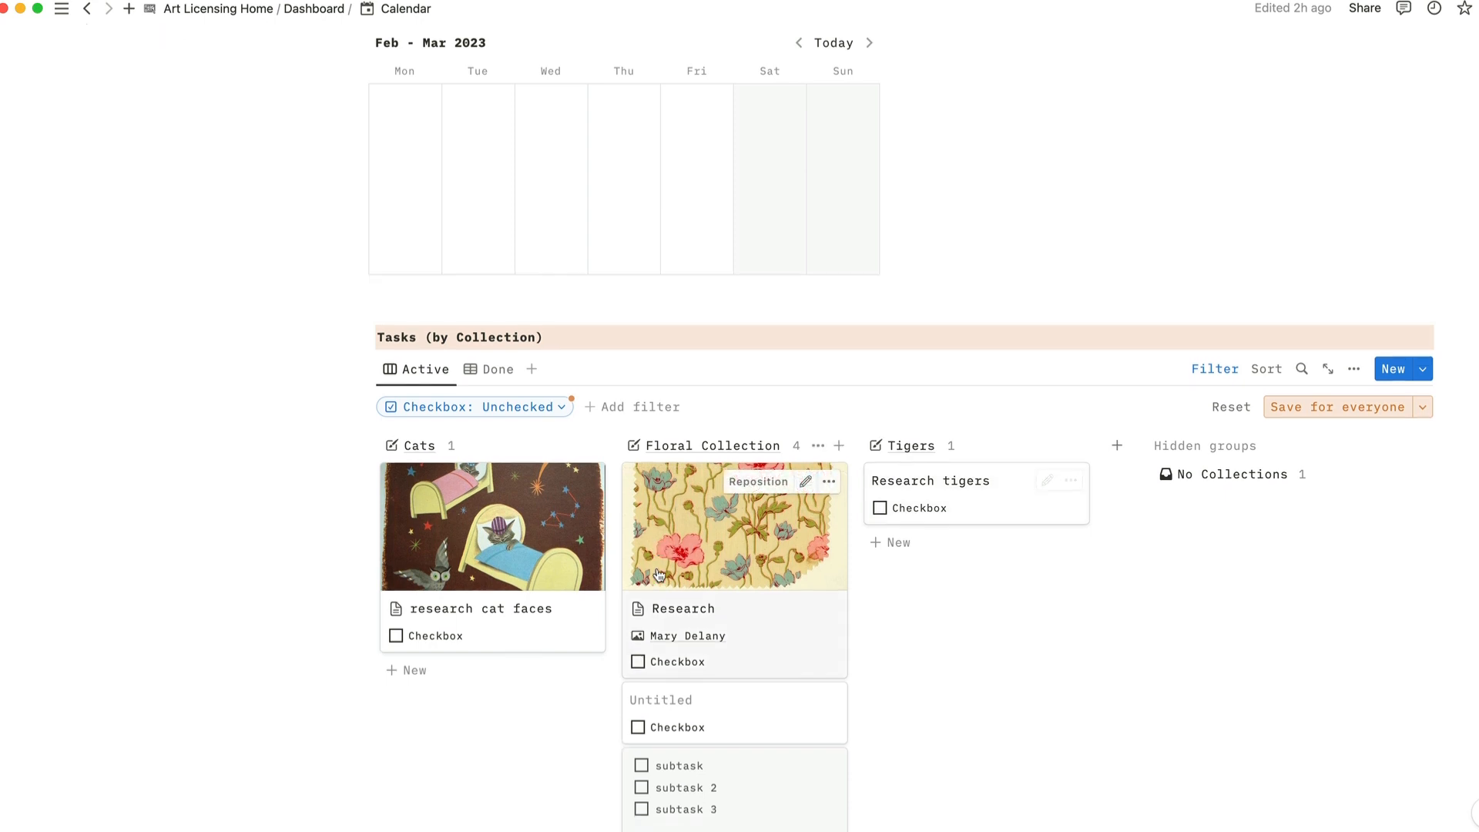
pyautogui.scroll(-3, 658, 574)
pyautogui.click(406, 553)
pyautogui.click(410, 645)
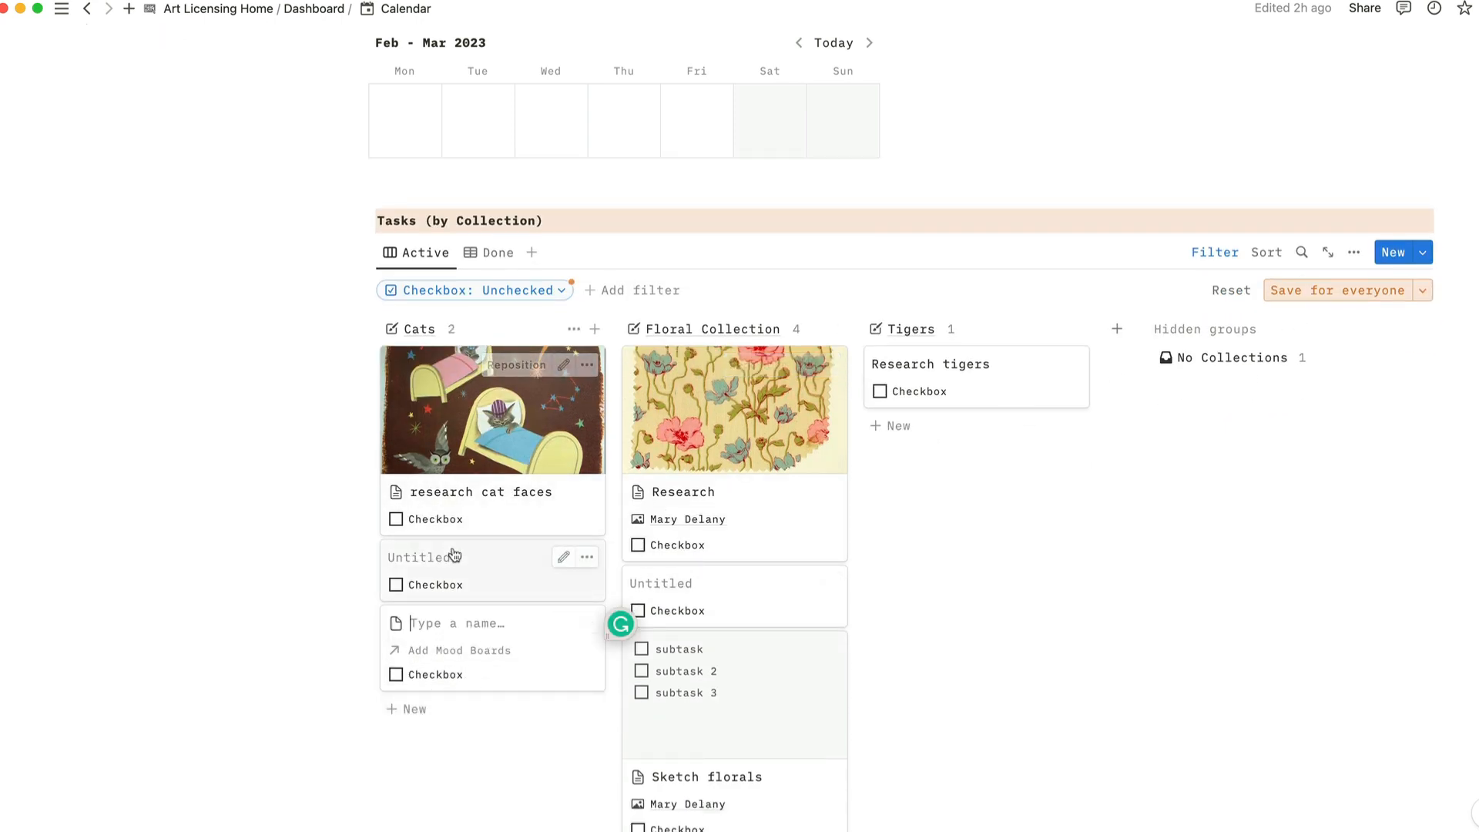
pyautogui.scroll(-1, 934, 518)
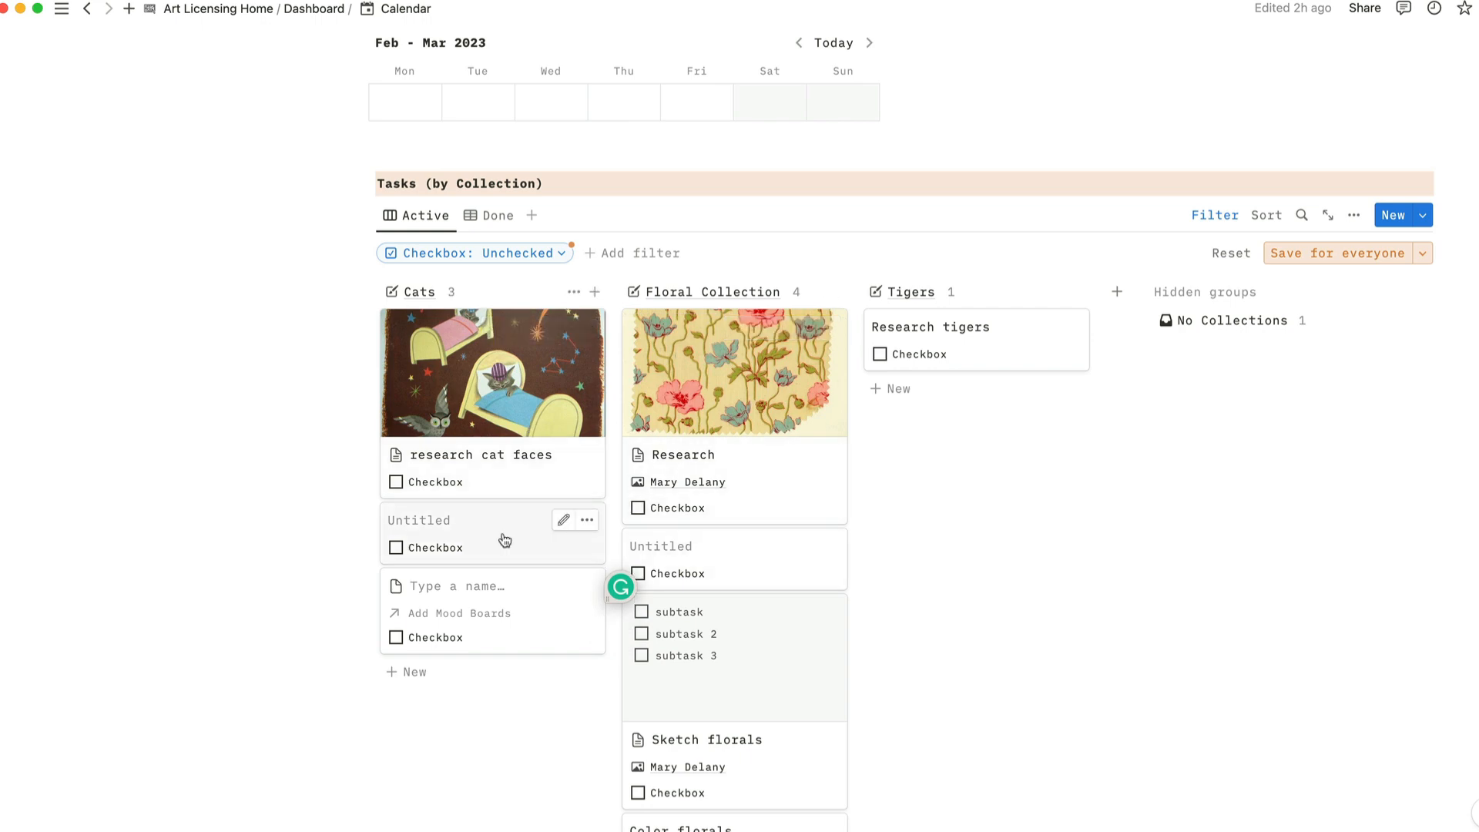
pyautogui.scroll(10, 516, 426)
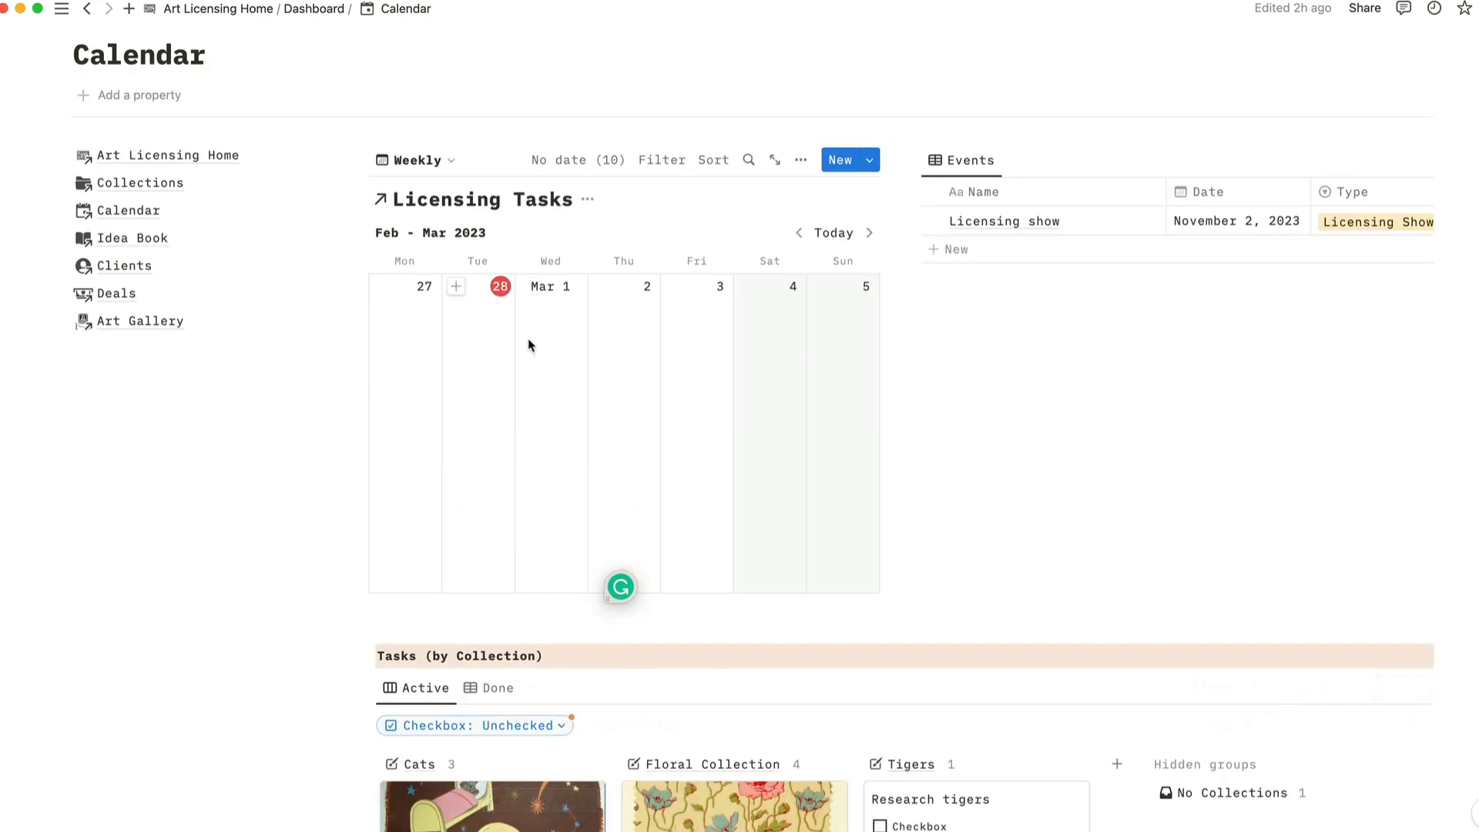
pyautogui.scroll(-9, 610, 439)
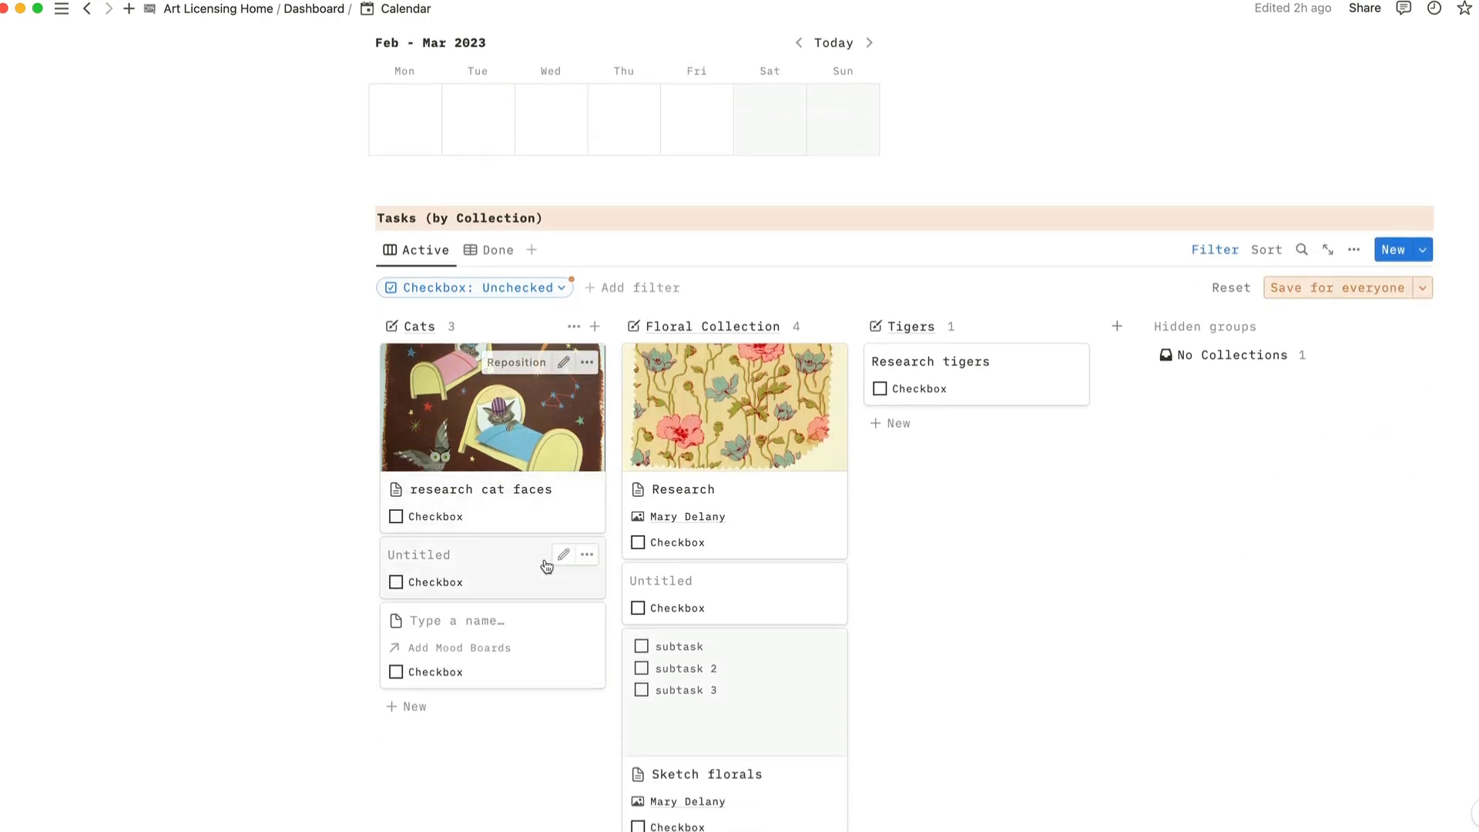
pyautogui.click(546, 566)
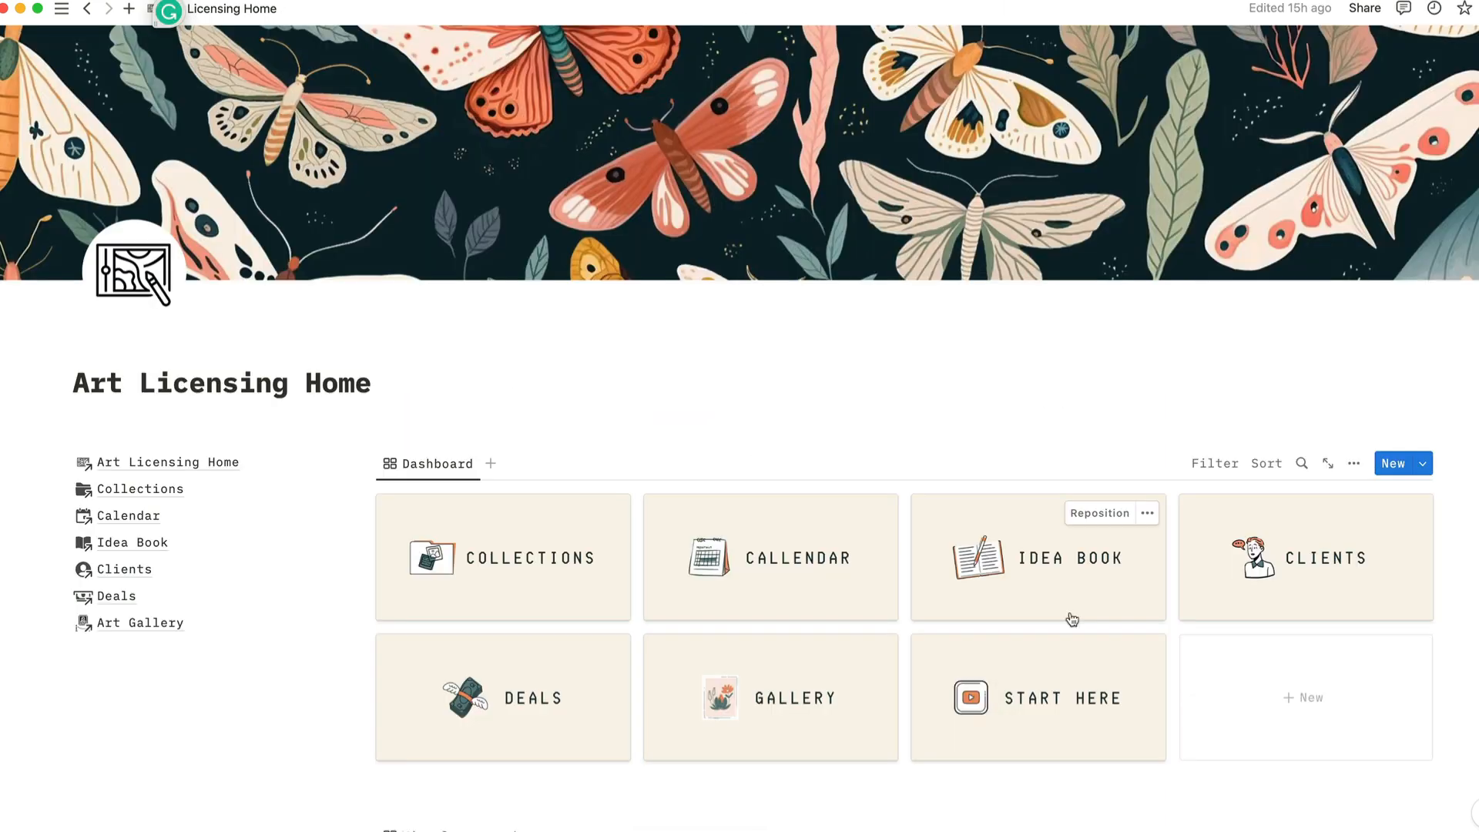
# Open the Idea Book from Art Licensing Home, add a new idea to its table and open the idea's page.
pyautogui.click(1050, 573)
pyautogui.click(412, 612)
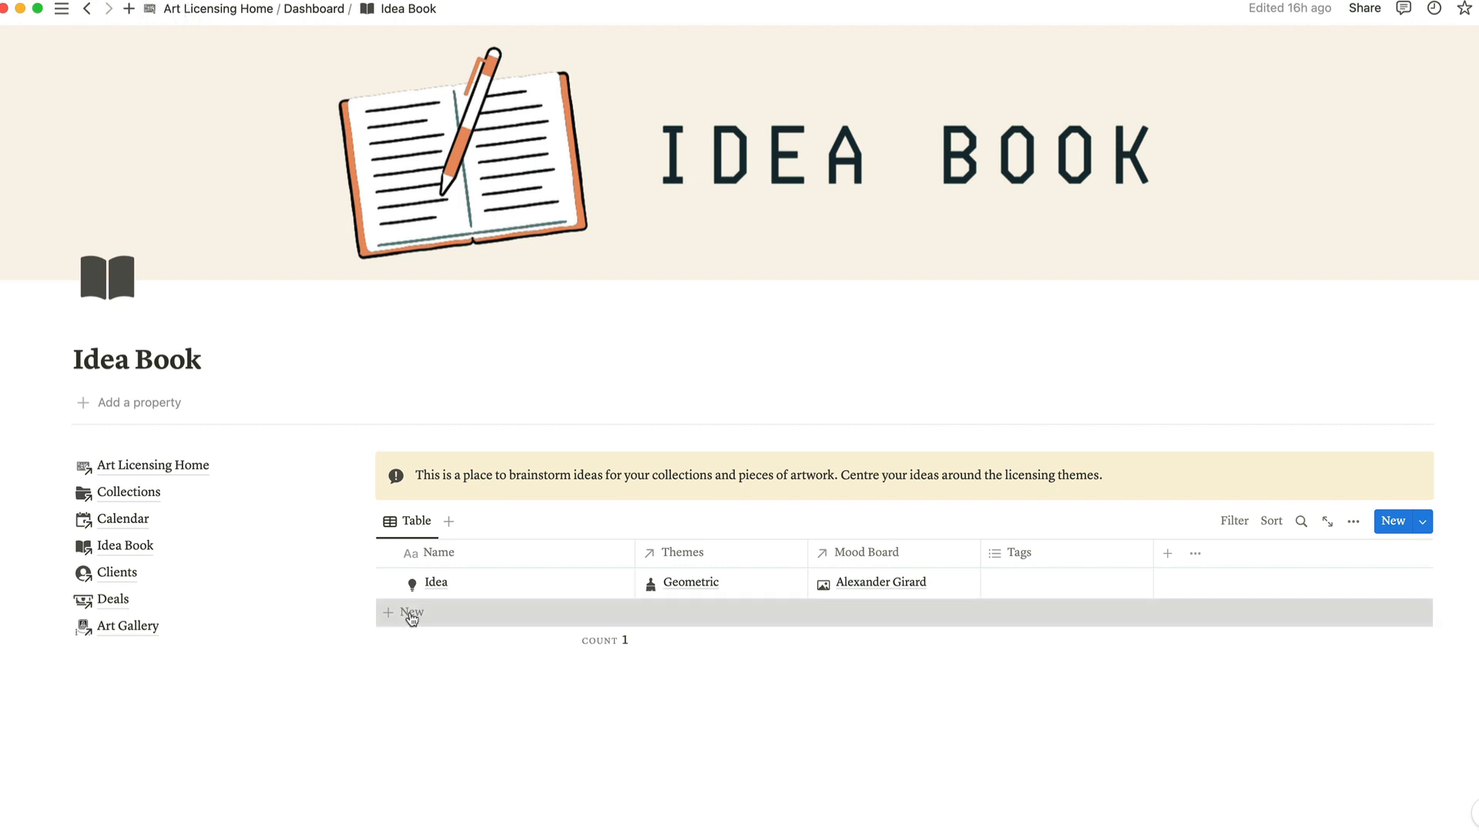
pyautogui.press('Escape')
pyautogui.click(599, 612)
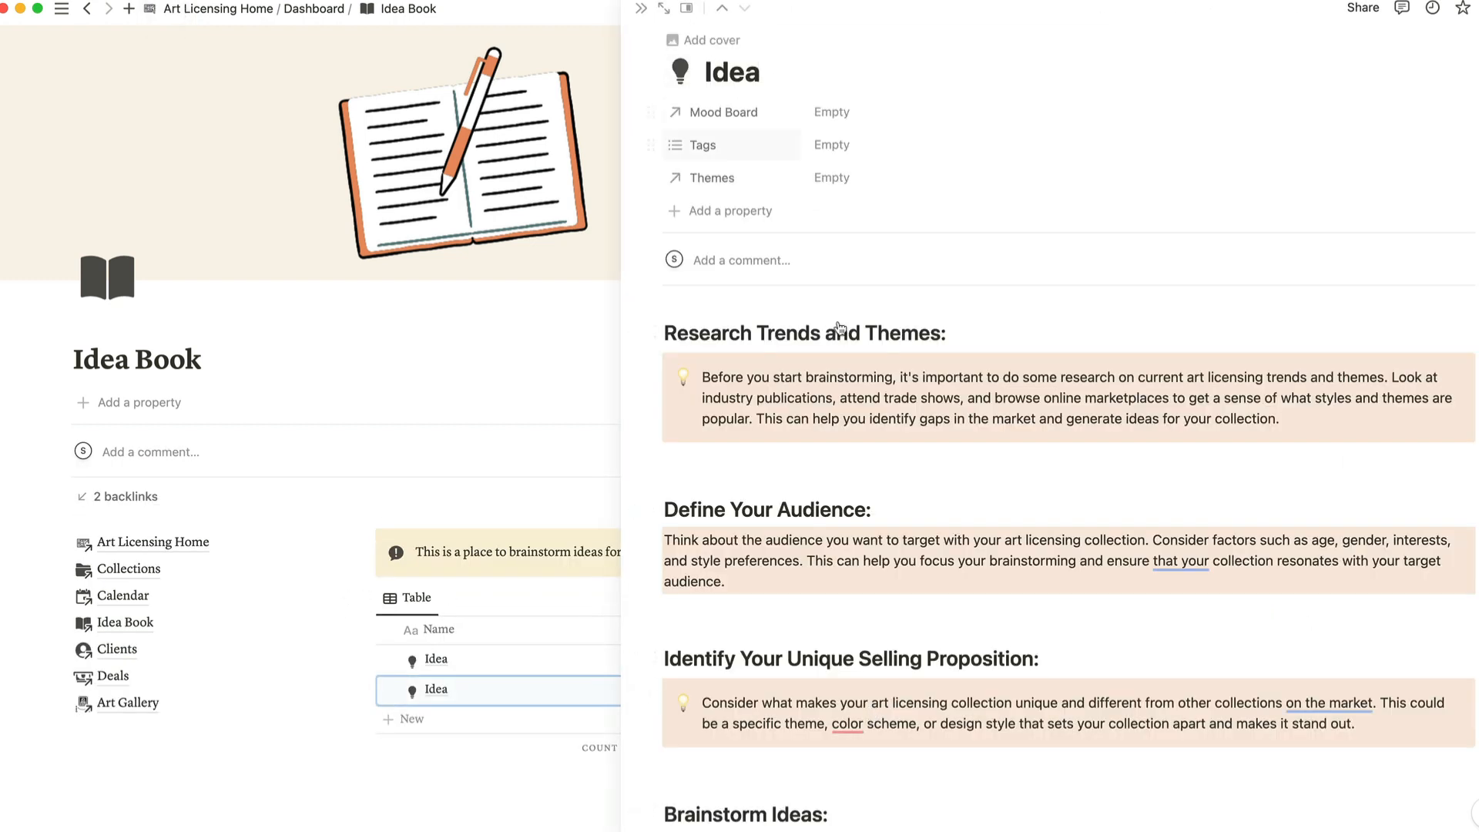
# Read the new idea's guidance sections from Research Trends and Themes to Get Feedback, and close the page.
pyautogui.scroll(-3, 776, 601)
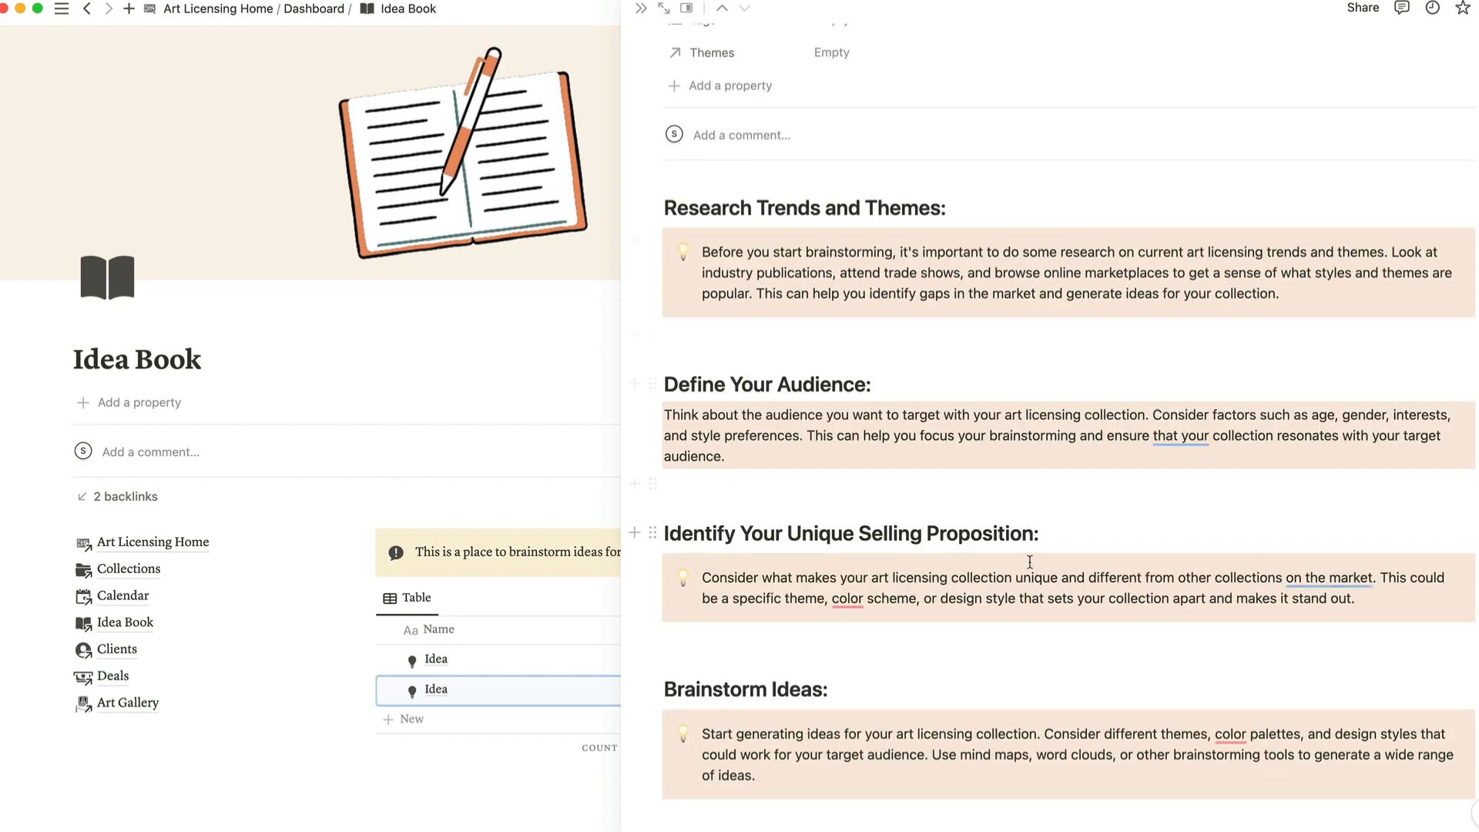
pyautogui.scroll(3, 1032, 570)
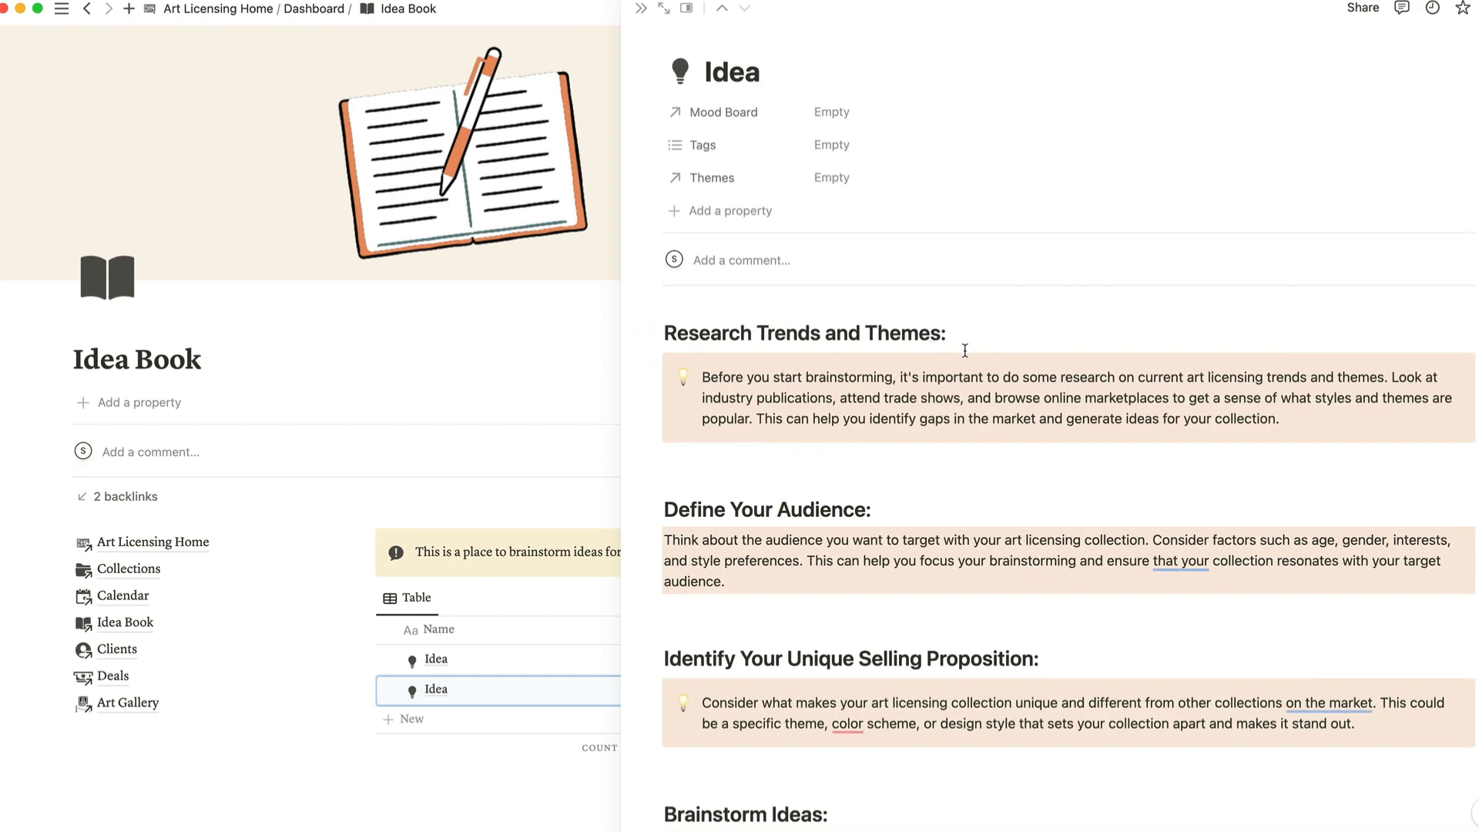
pyautogui.scroll(-4, 856, 573)
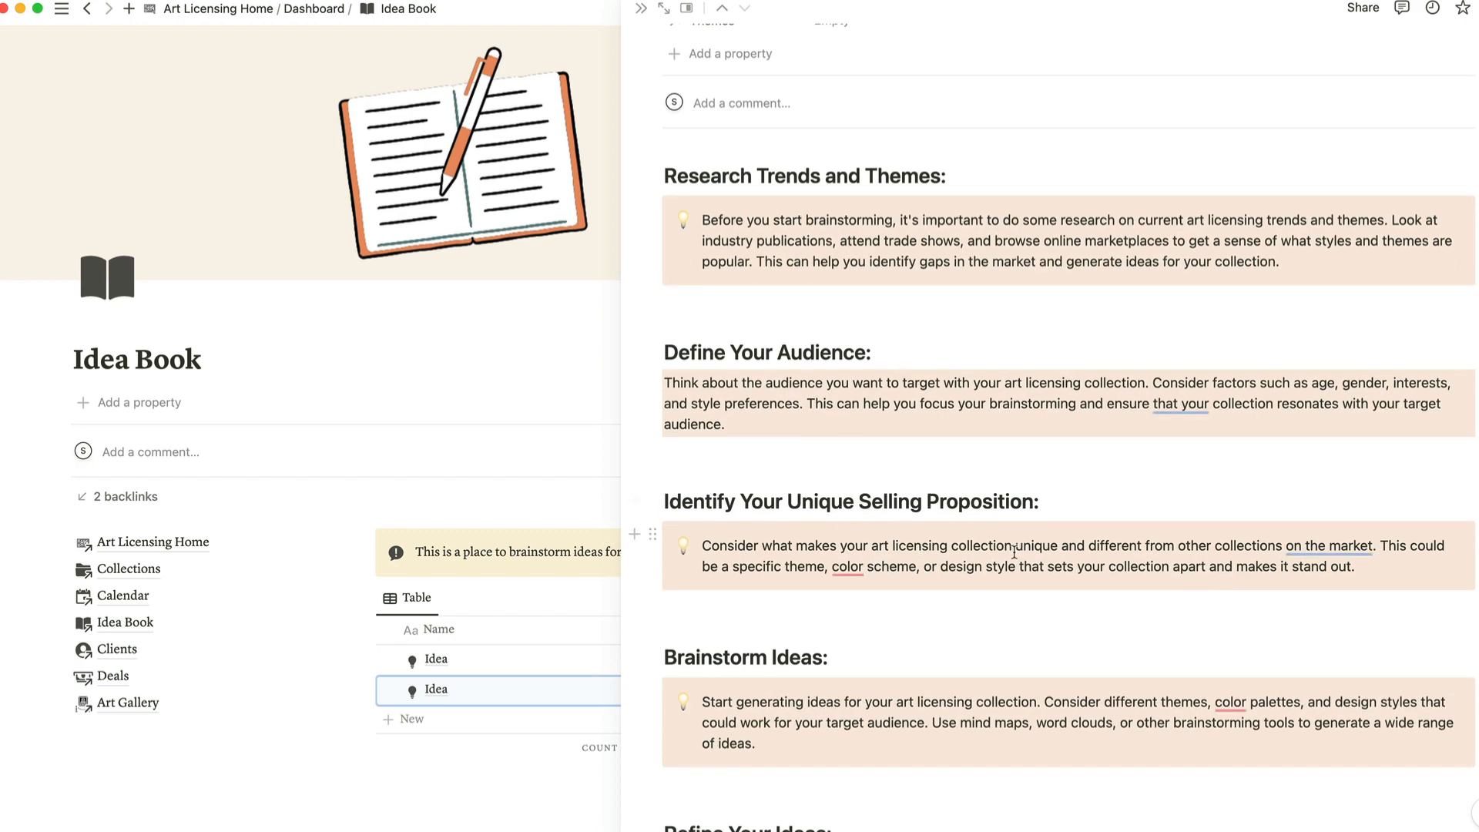
pyautogui.scroll(-4, 1015, 551)
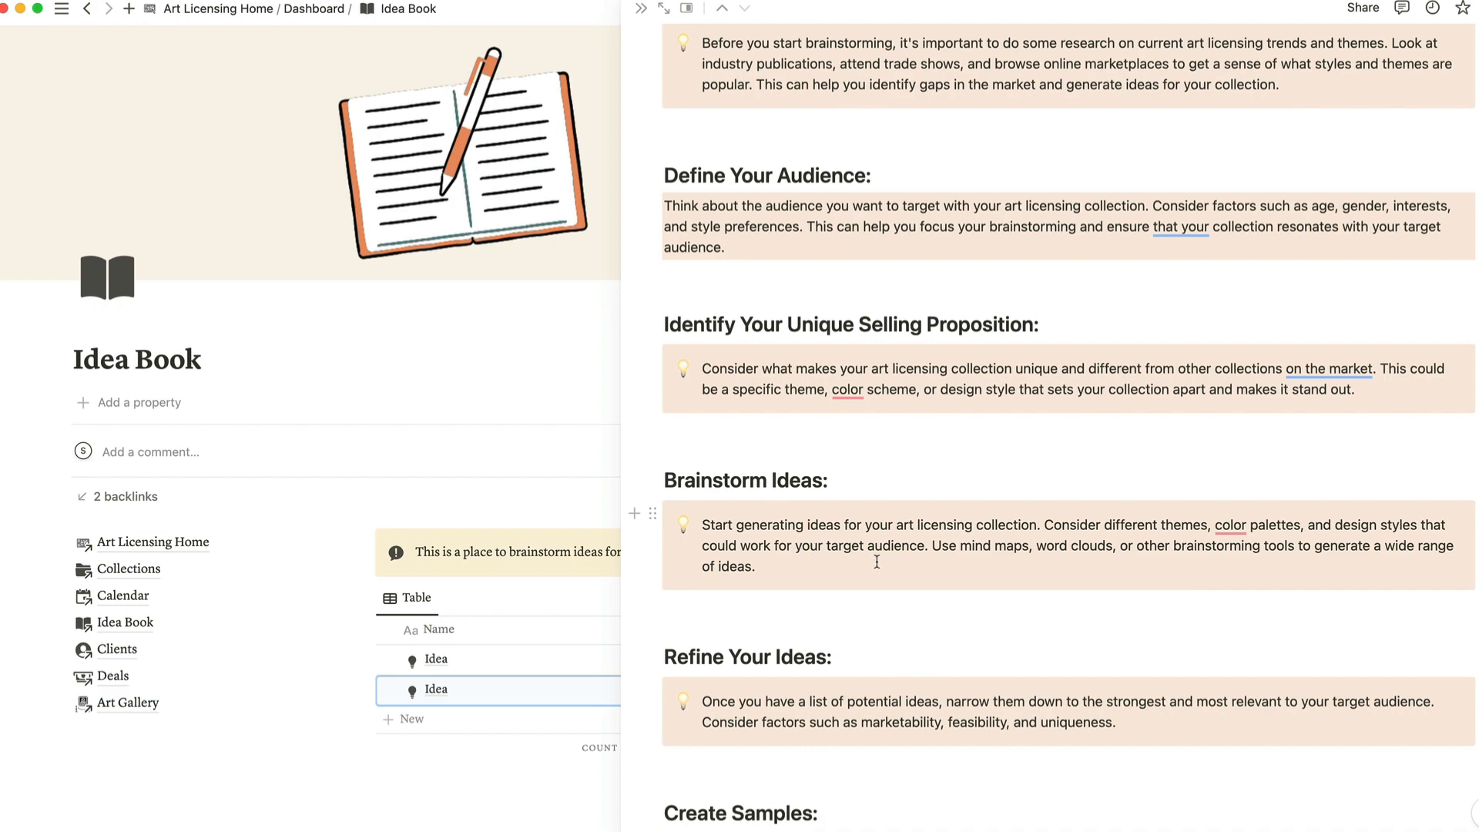
pyautogui.scroll(-4, 877, 562)
pyautogui.scroll(-4, 810, 588)
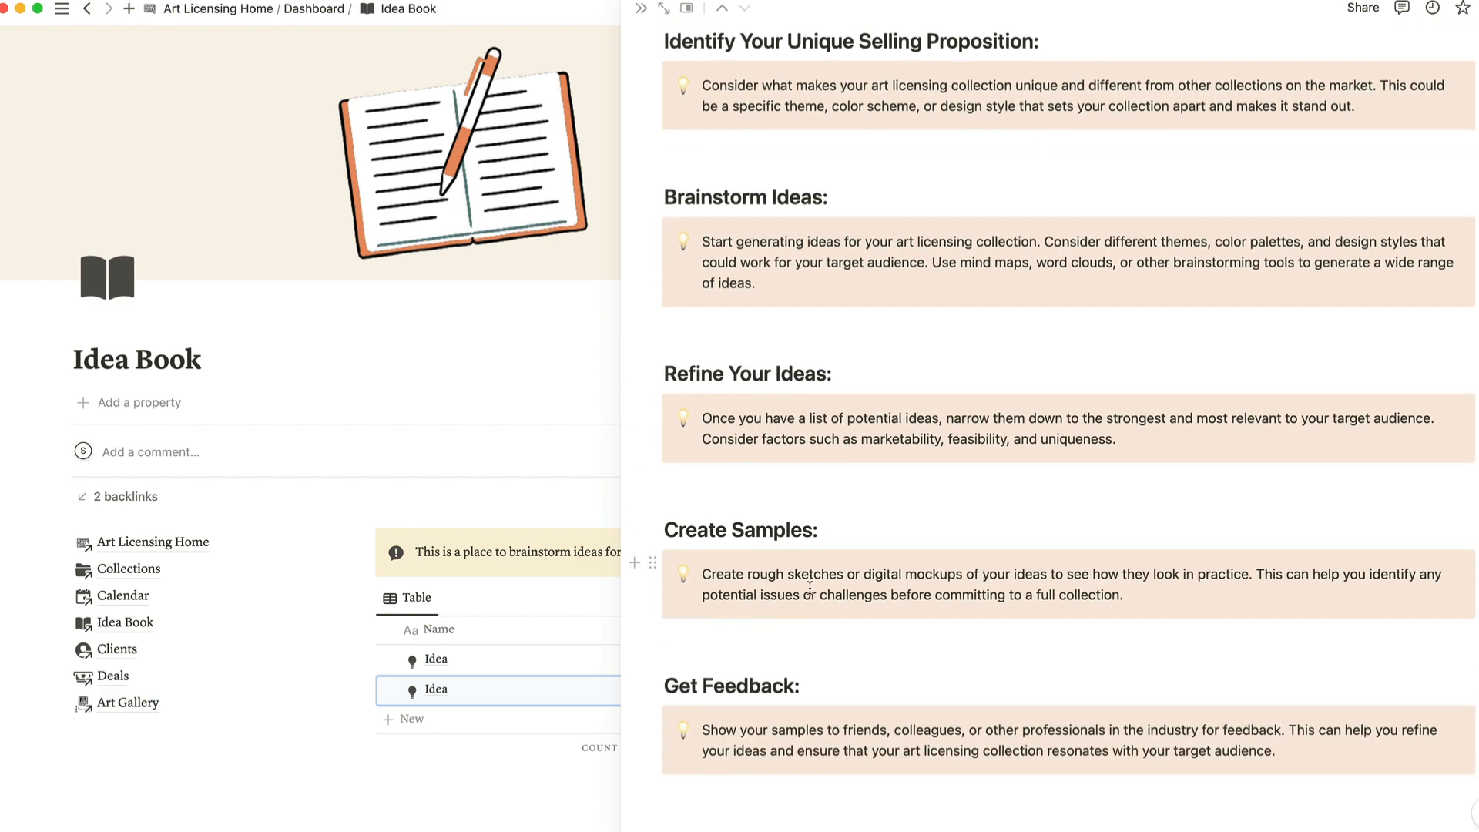
pyautogui.scroll(3, 855, 740)
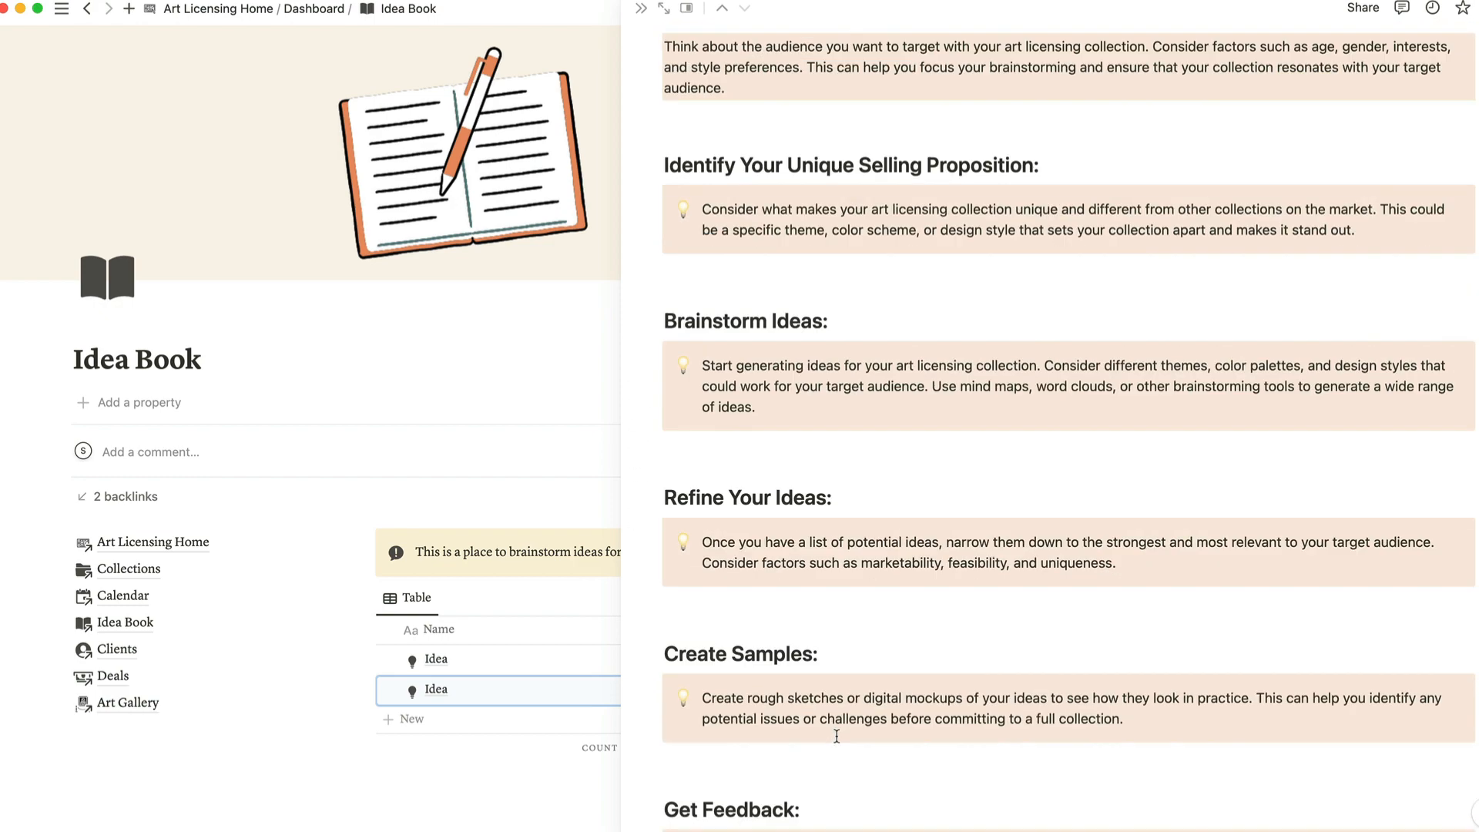
pyautogui.press('Escape')
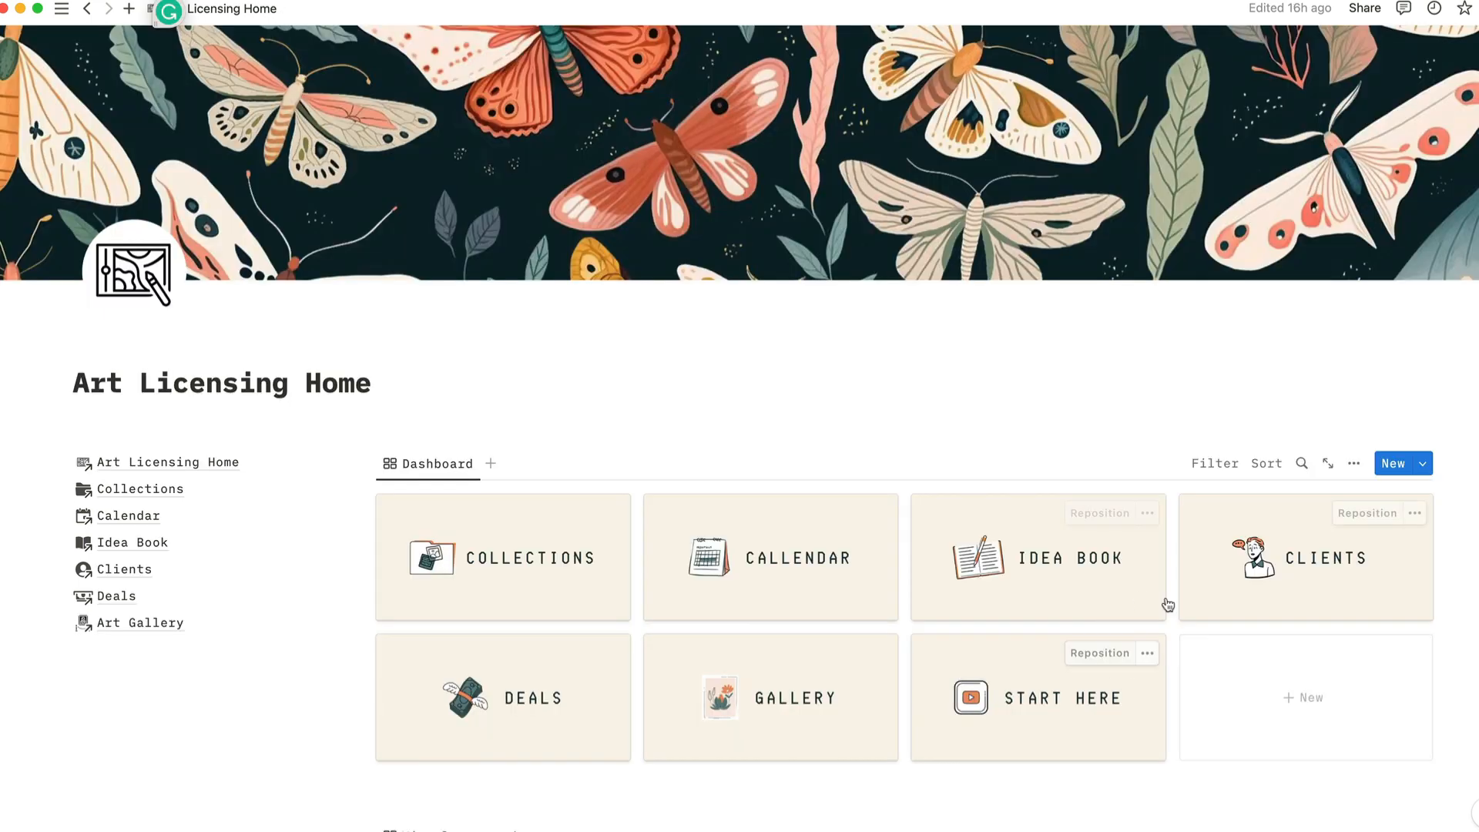
# Open the Clients page from Art Licensing Home and review the table's contact, collection, licensing deal and pitch columns.
pyautogui.click(1271, 574)
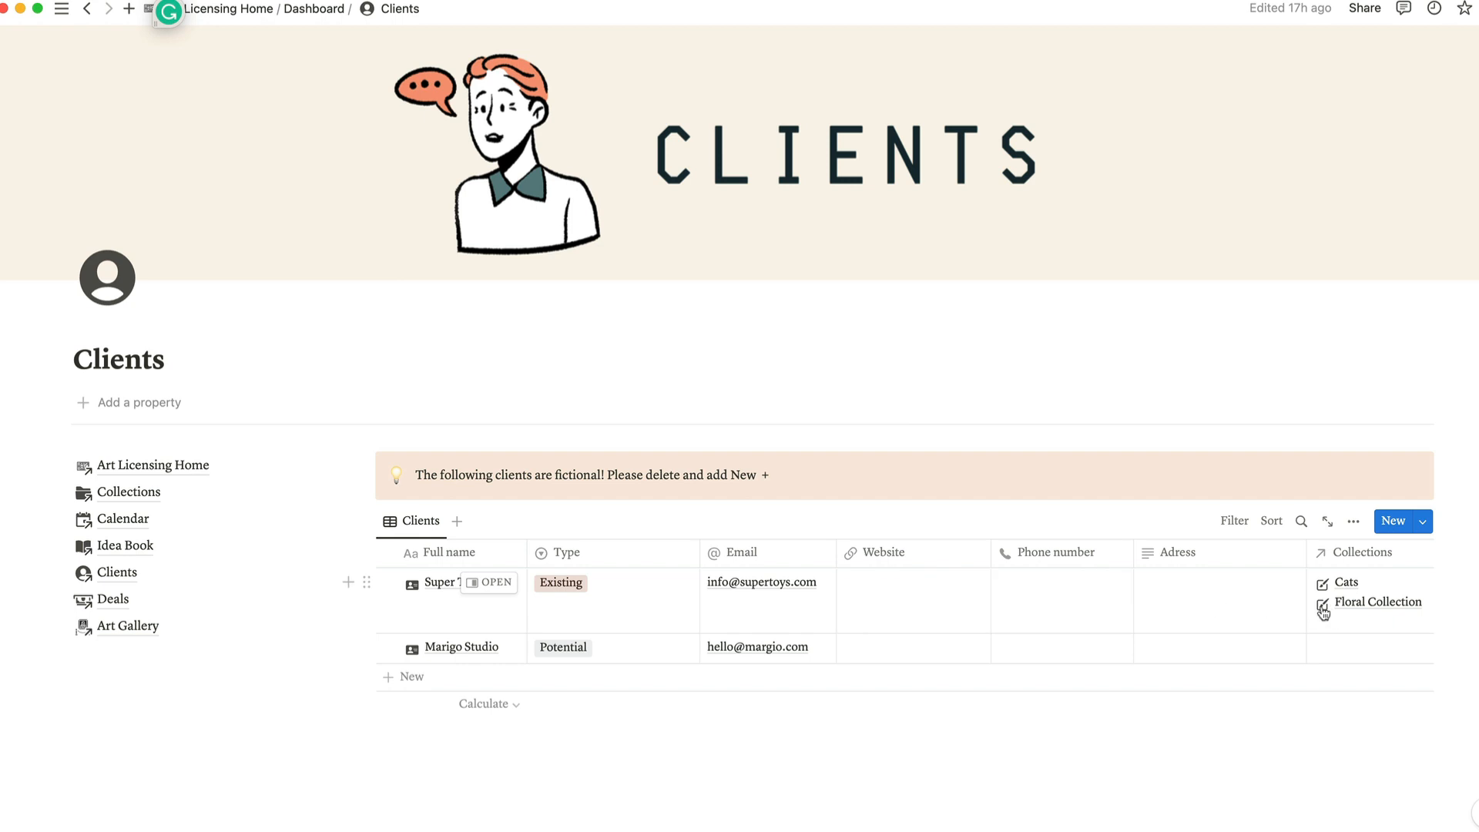
pyautogui.hscroll(5, 1320, 611)
pyautogui.hscroll(4, 1320, 612)
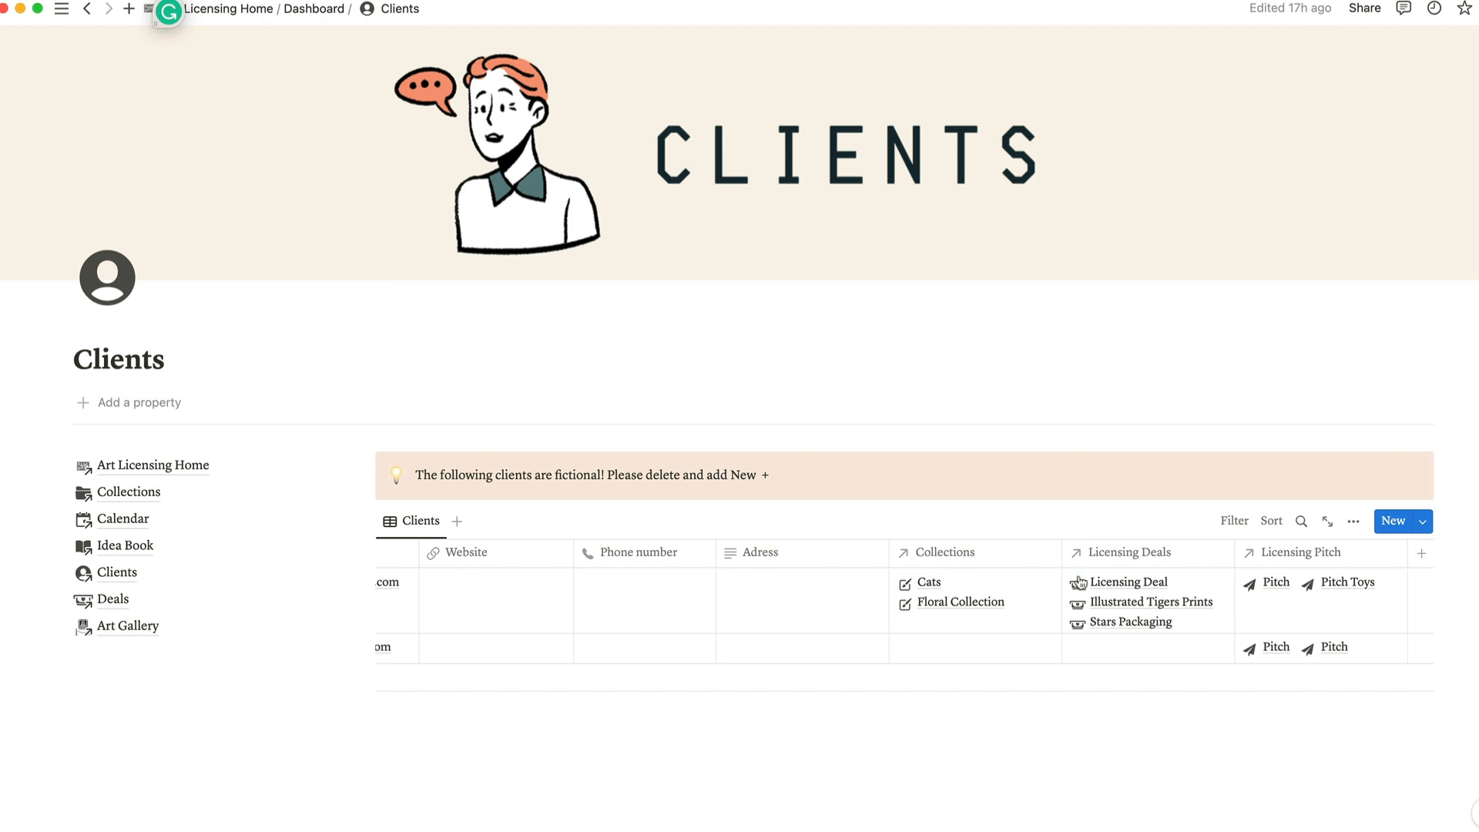
pyautogui.hscroll(1, 1272, 645)
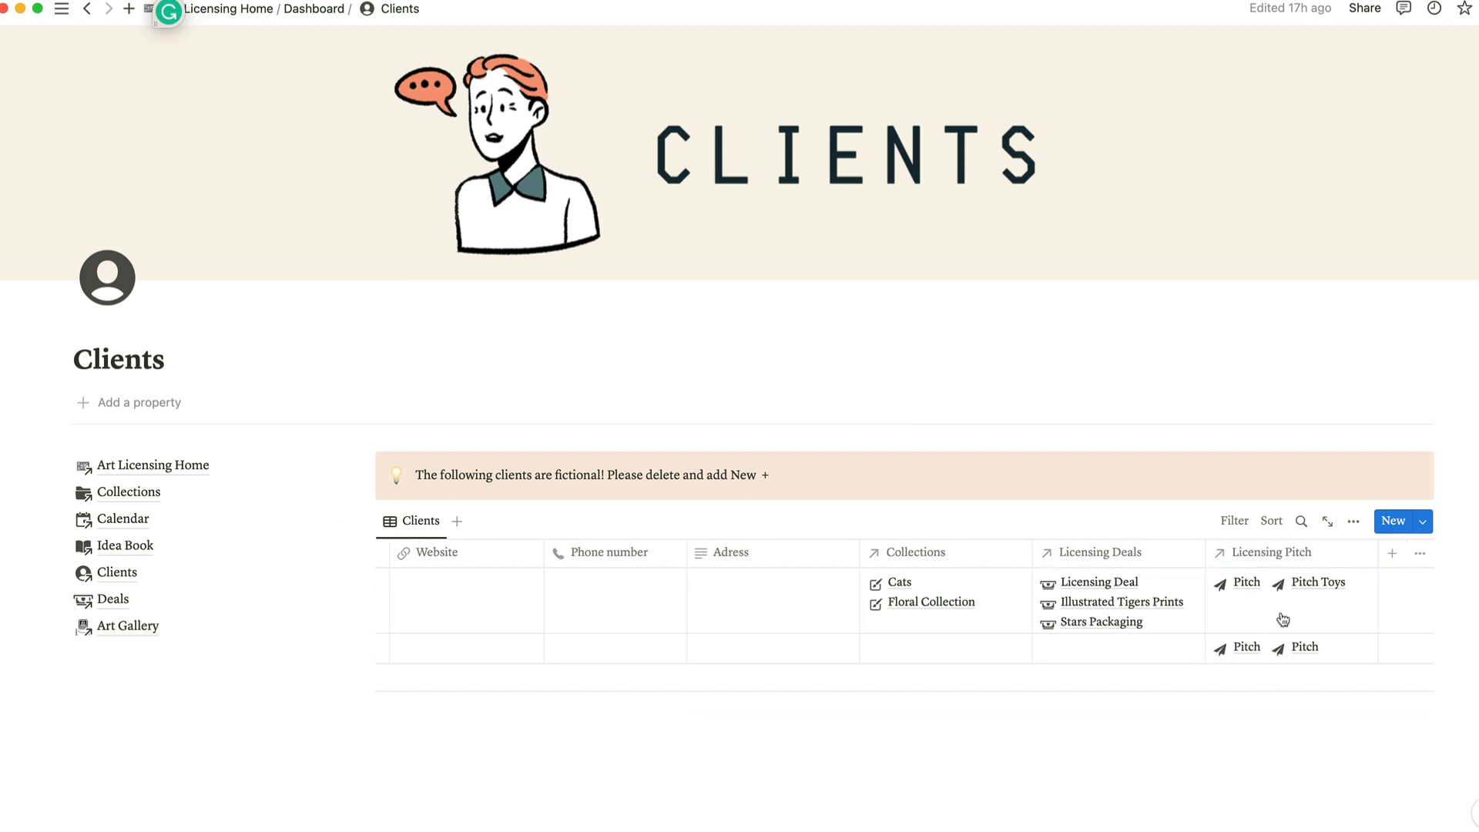
pyautogui.hscroll(-5, 576, 662)
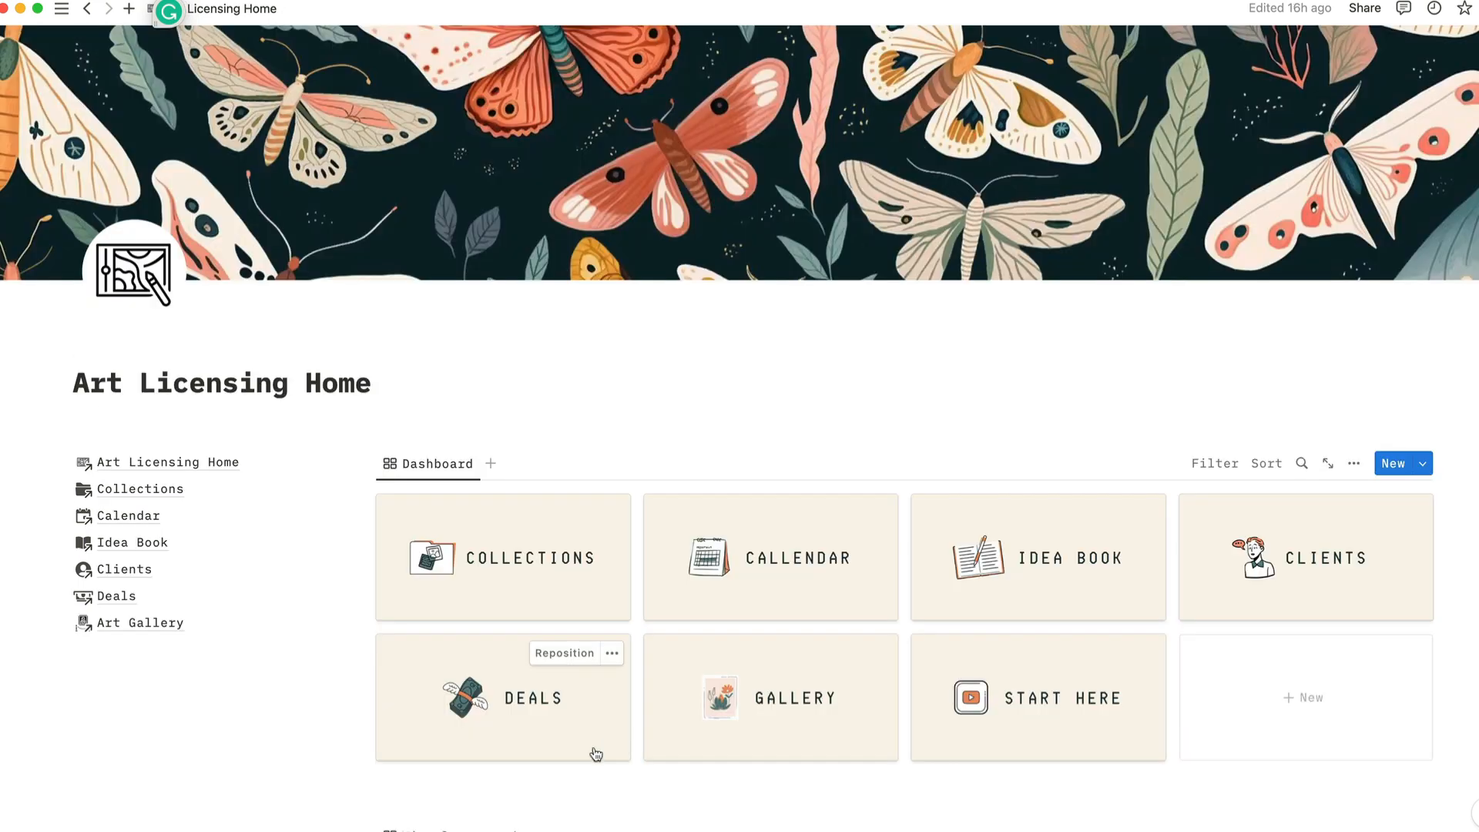
# Open the Deals page from Art Licensing Home, read the steps for an effective licensing pitch and collapse them again.
pyautogui.click(549, 719)
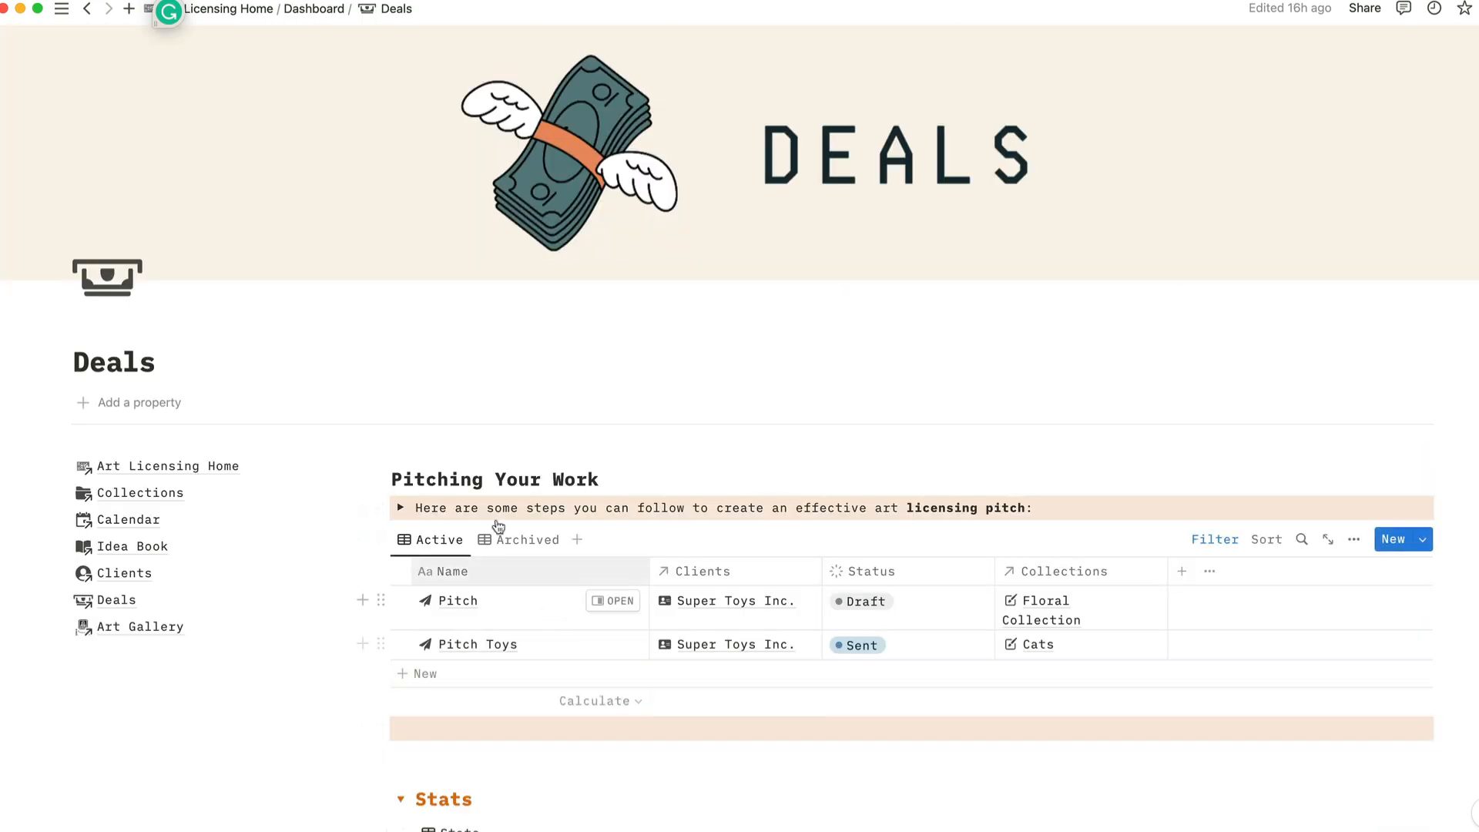
pyautogui.click(400, 507)
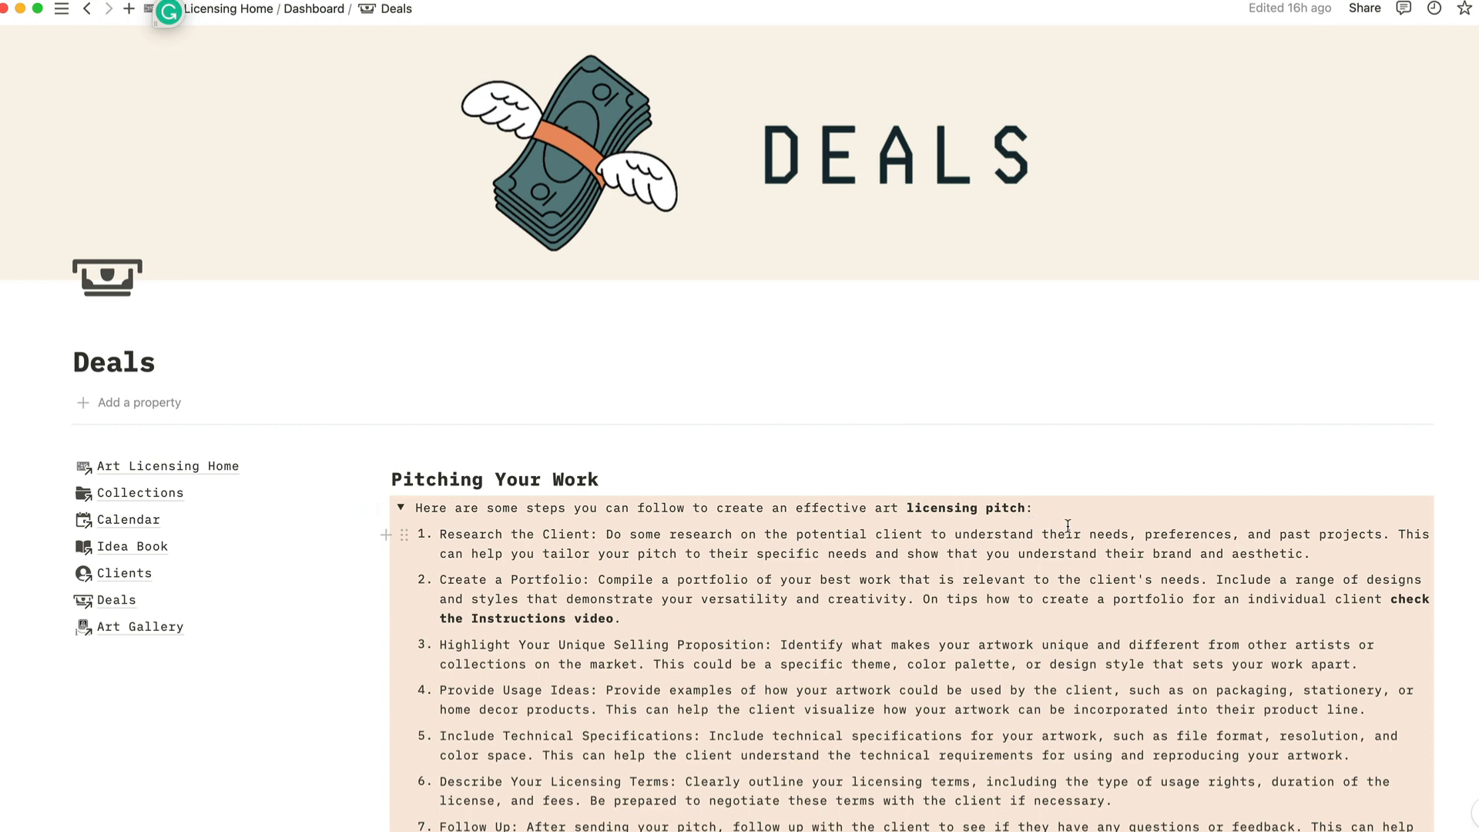
pyautogui.scroll(-2, 1067, 525)
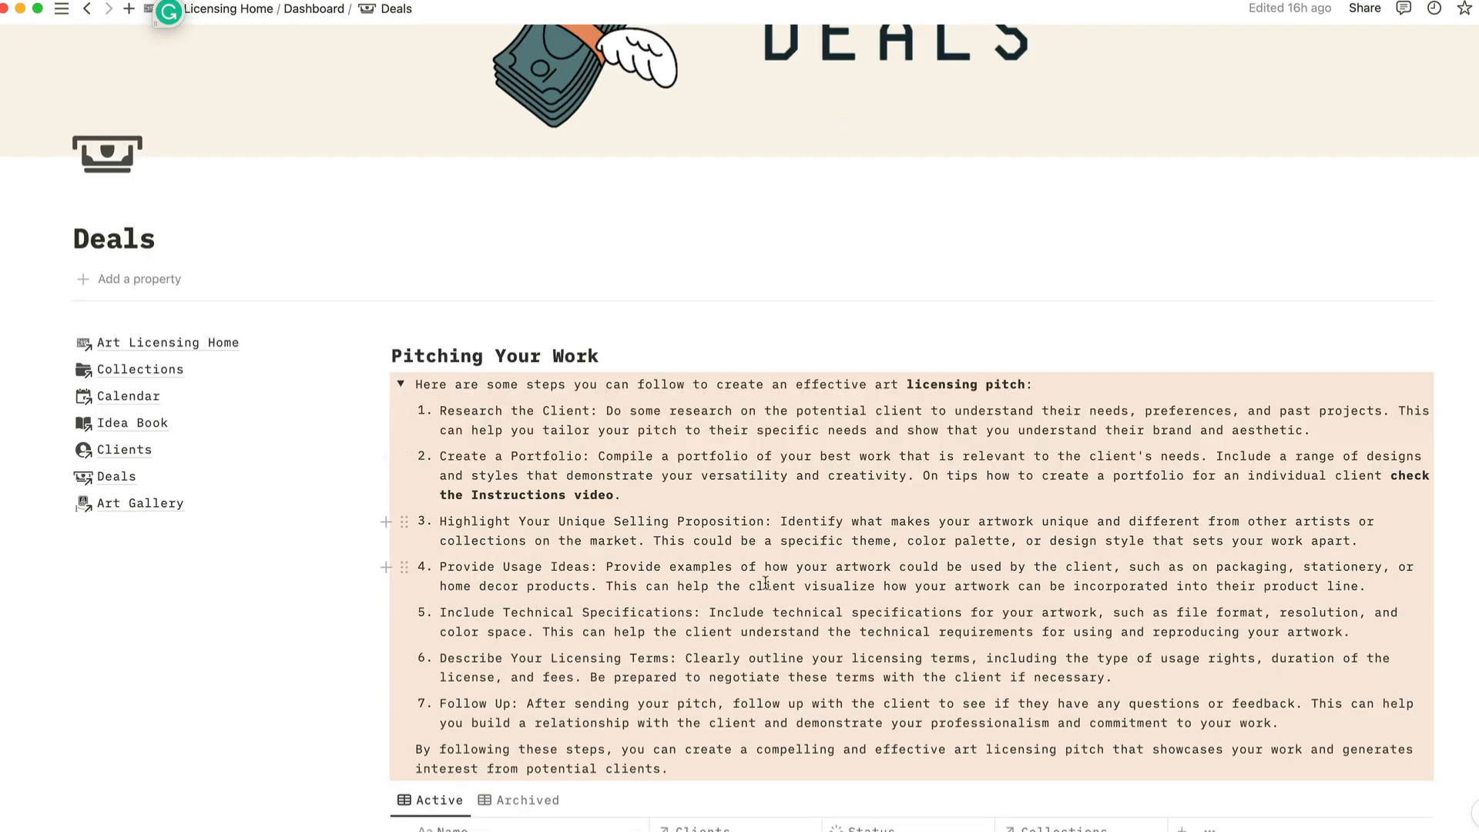
pyautogui.click(401, 384)
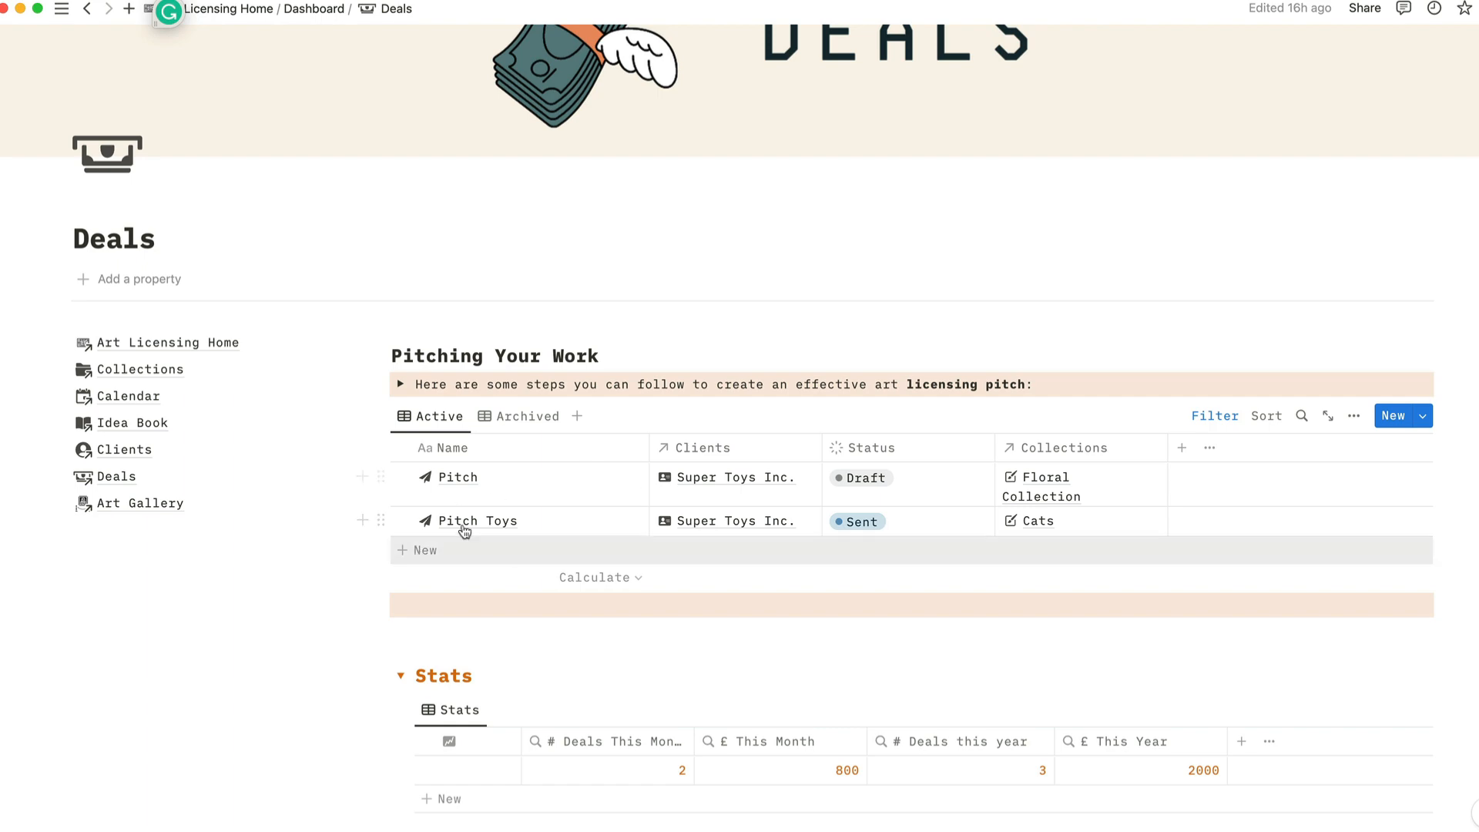
# Add a new pitch to the Pitching Your Work table and open its page to read the example client email.
pyautogui.click(426, 552)
pyautogui.click(626, 551)
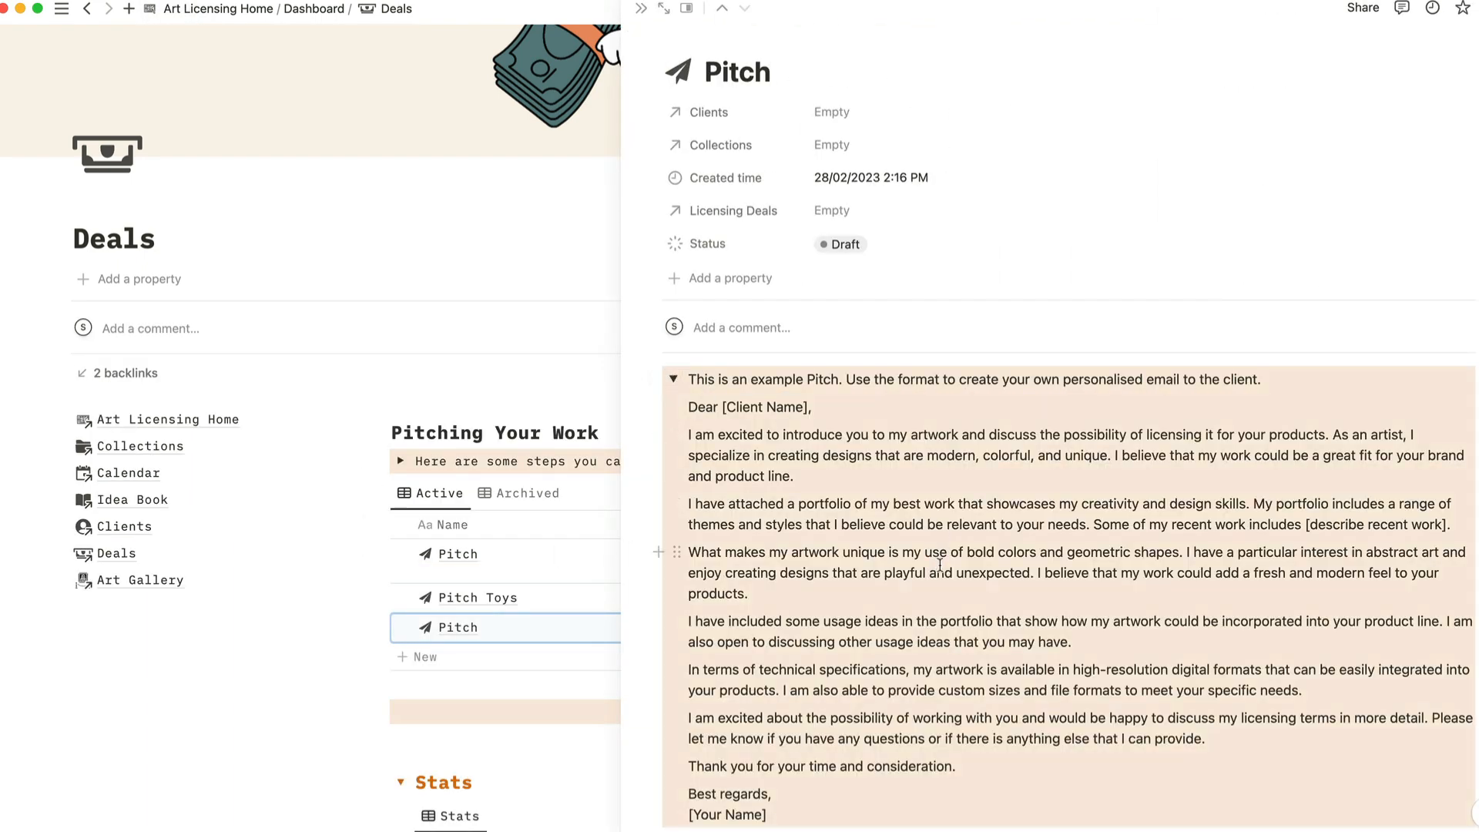
pyautogui.scroll(-1, 939, 566)
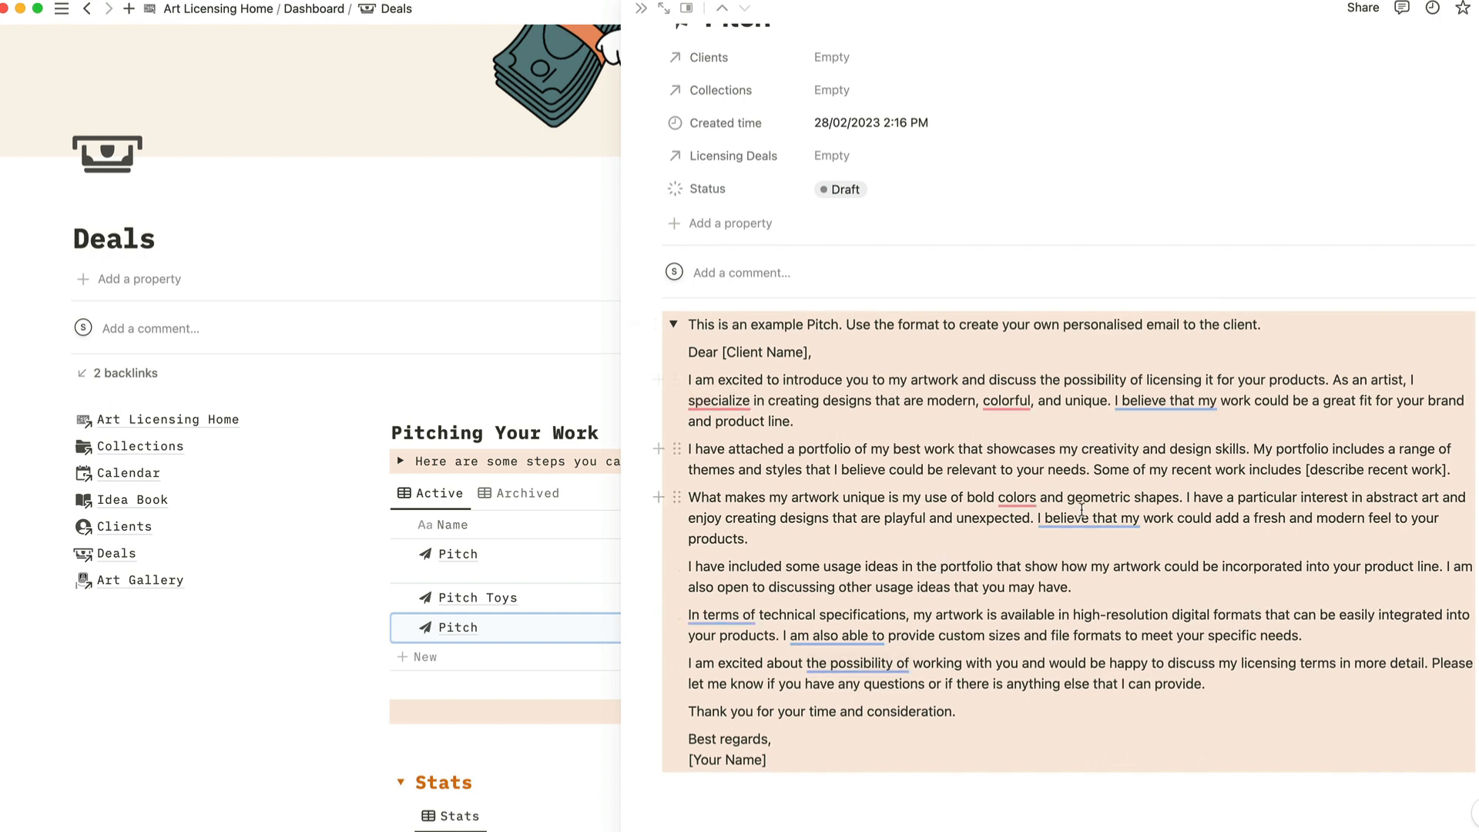
# Collapse the example client email on the new pitch's page and open the pitch's Status options.
pyautogui.click(673, 324)
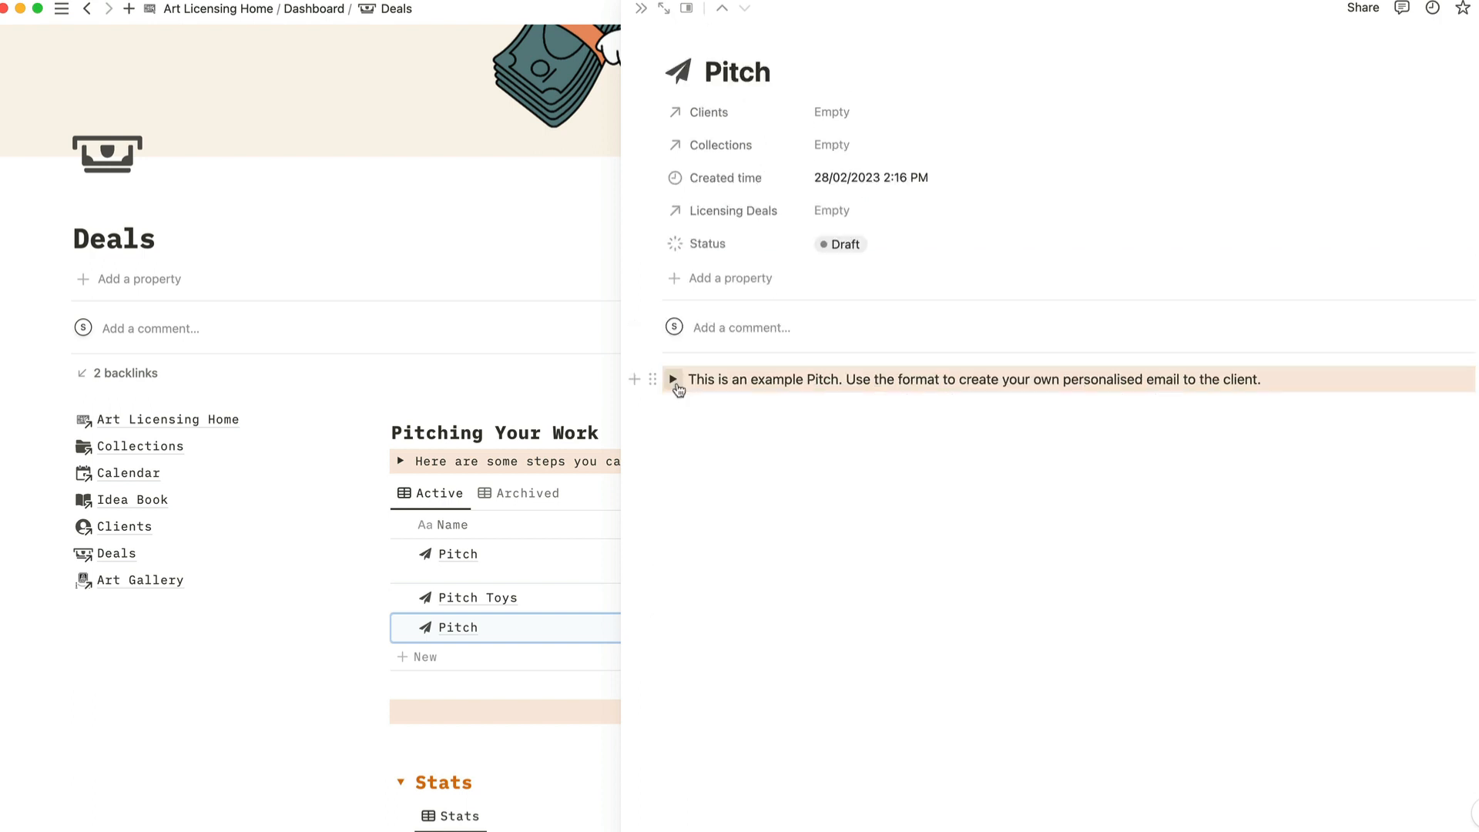
pyautogui.click(843, 244)
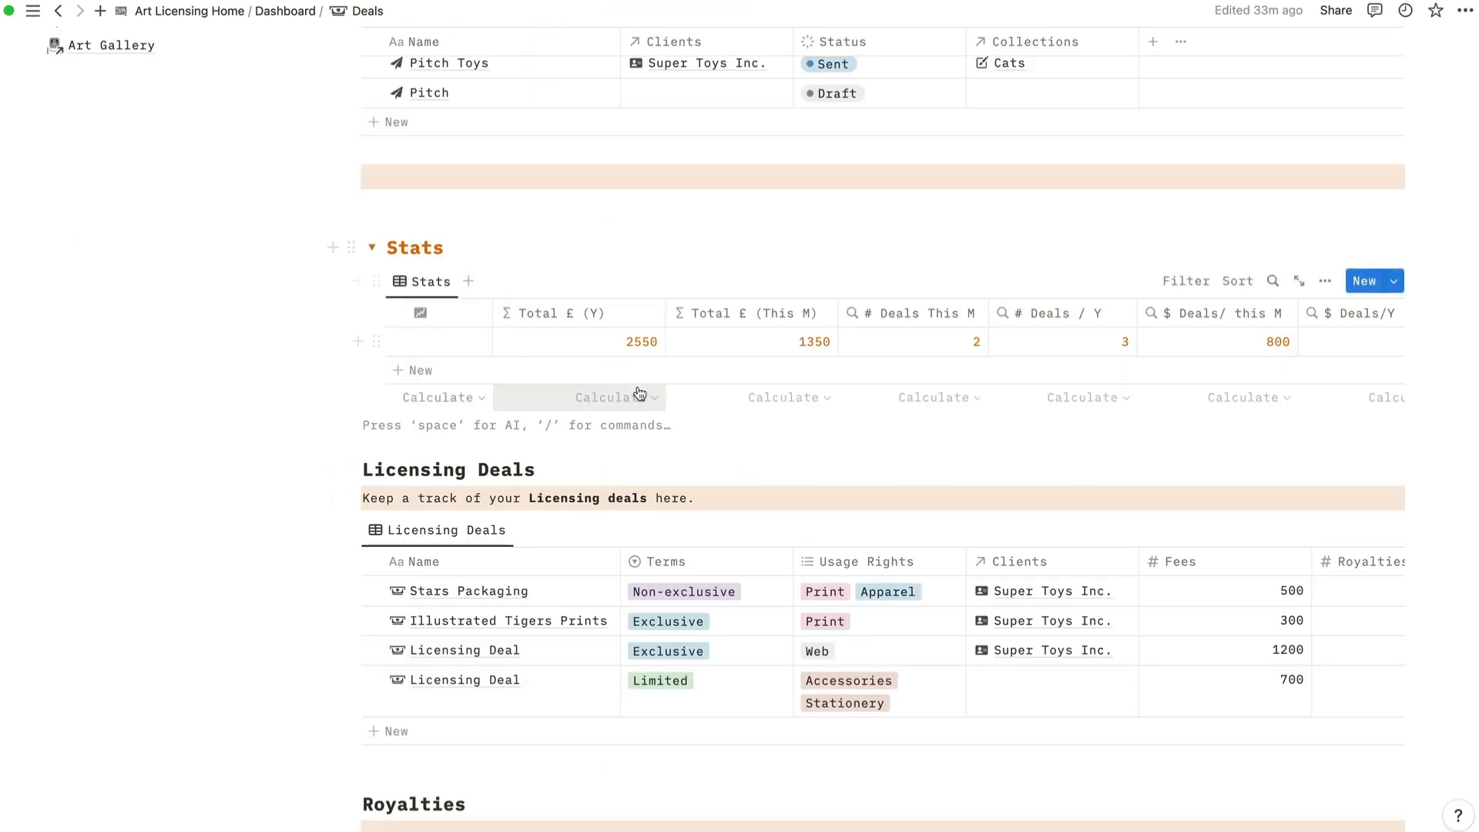
# Review the Licensing Deals table's terms, usage rights, clients, fees, royalties, date and contract columns, checking which clients can be linked.
pyautogui.scroll(-3, 659, 428)
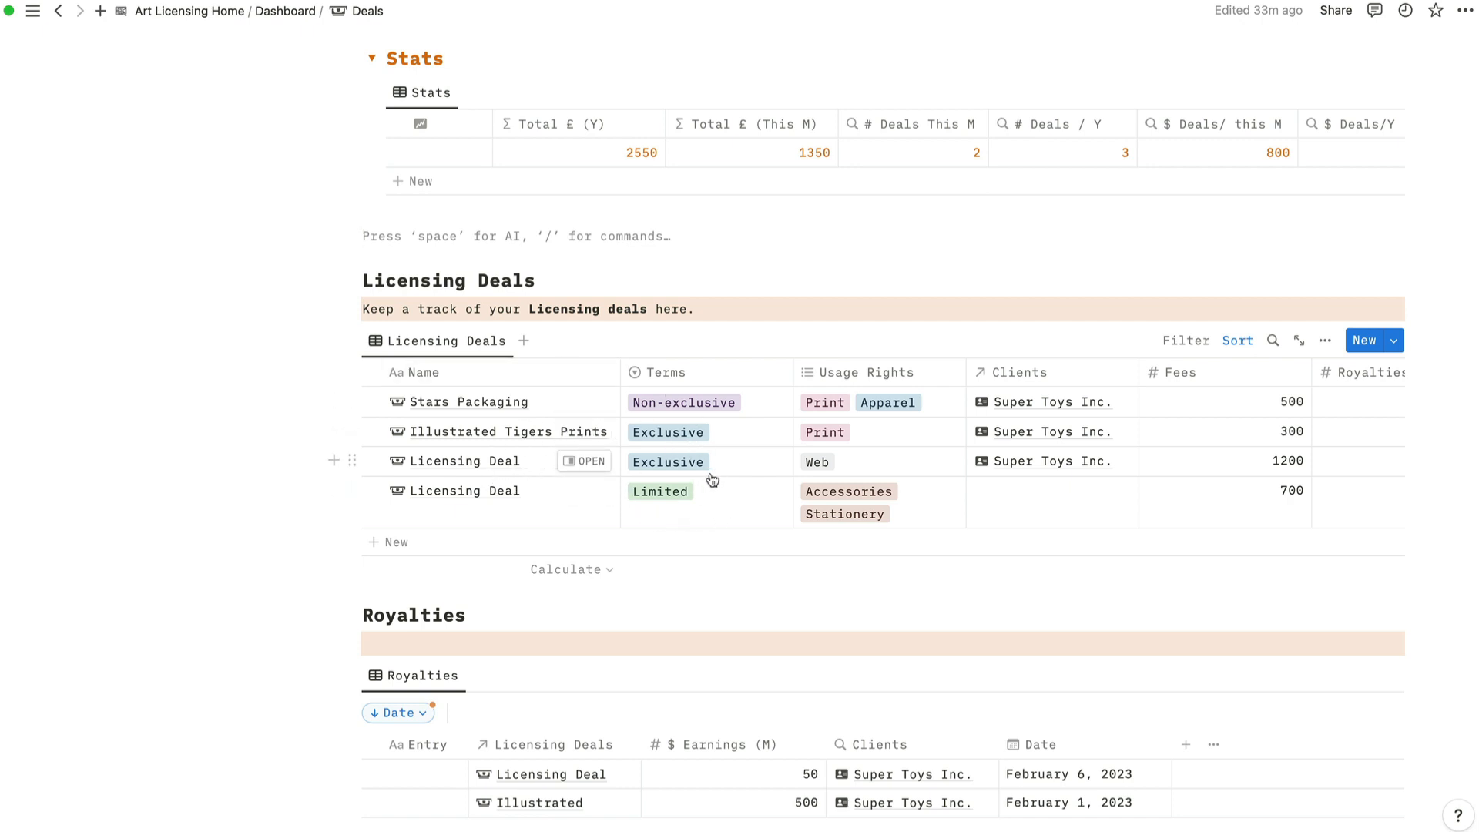
pyautogui.hscroll(5, 894, 518)
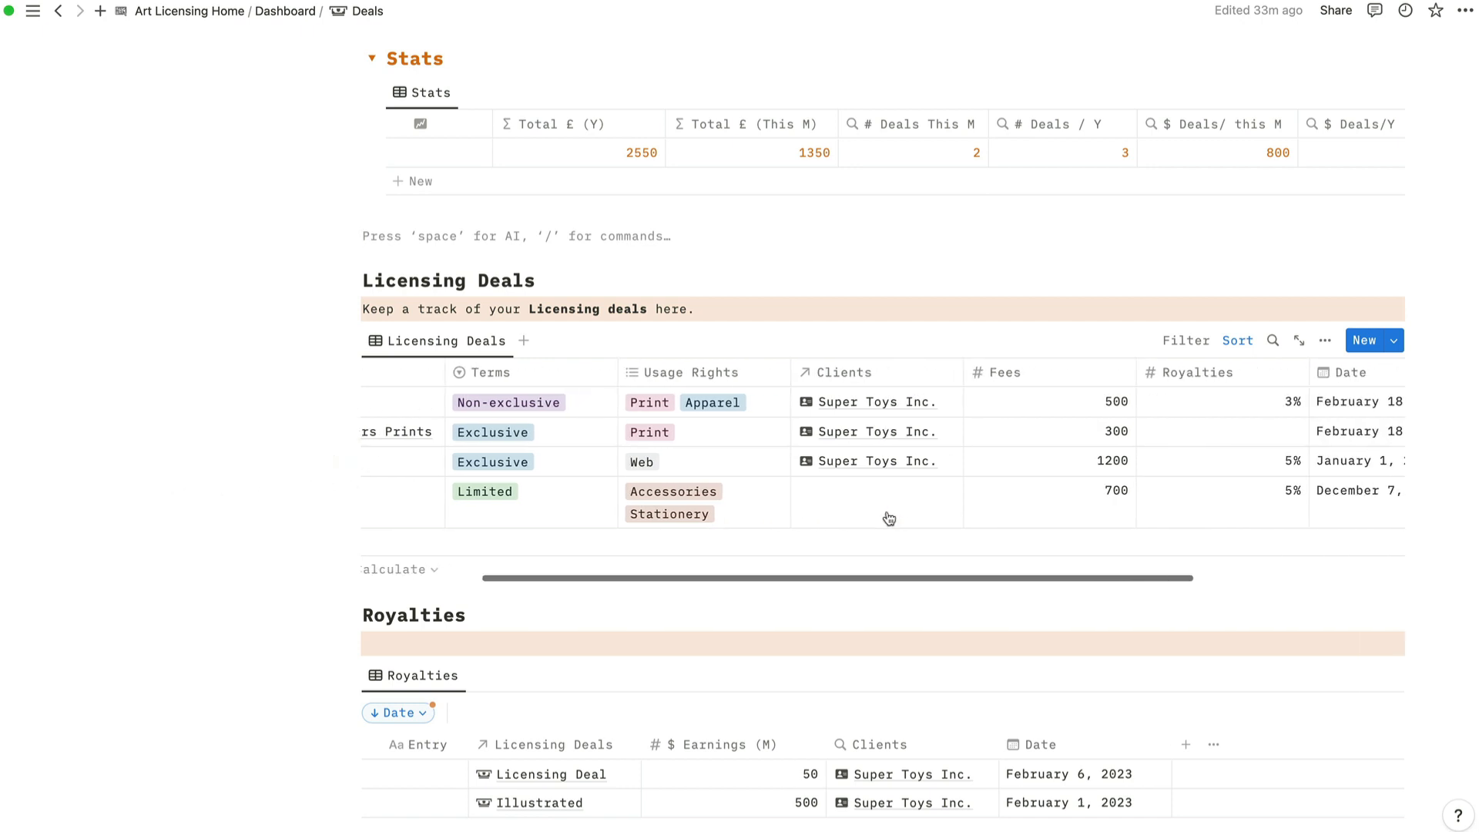
pyautogui.click(862, 499)
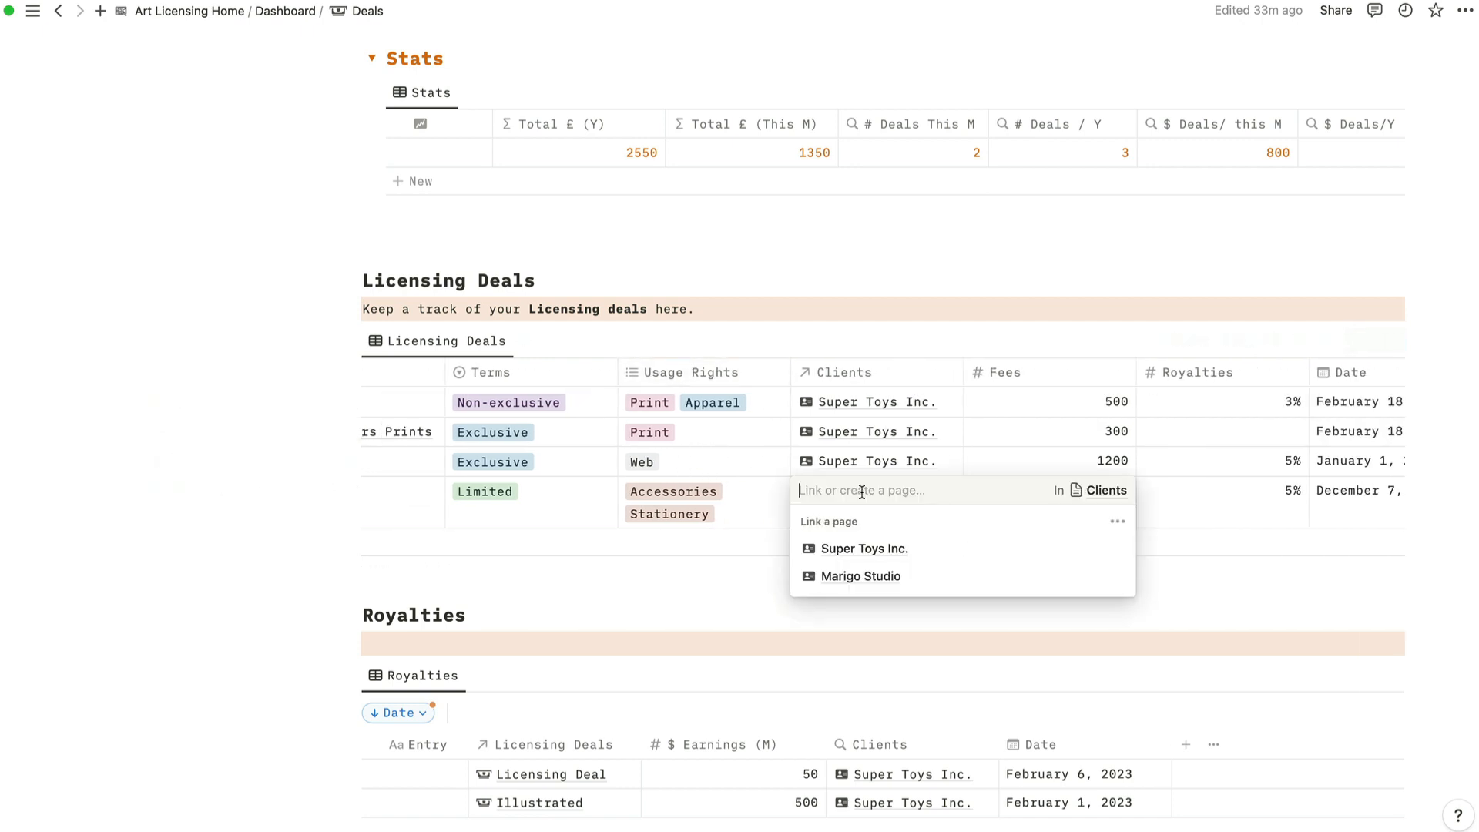
pyautogui.press('Escape')
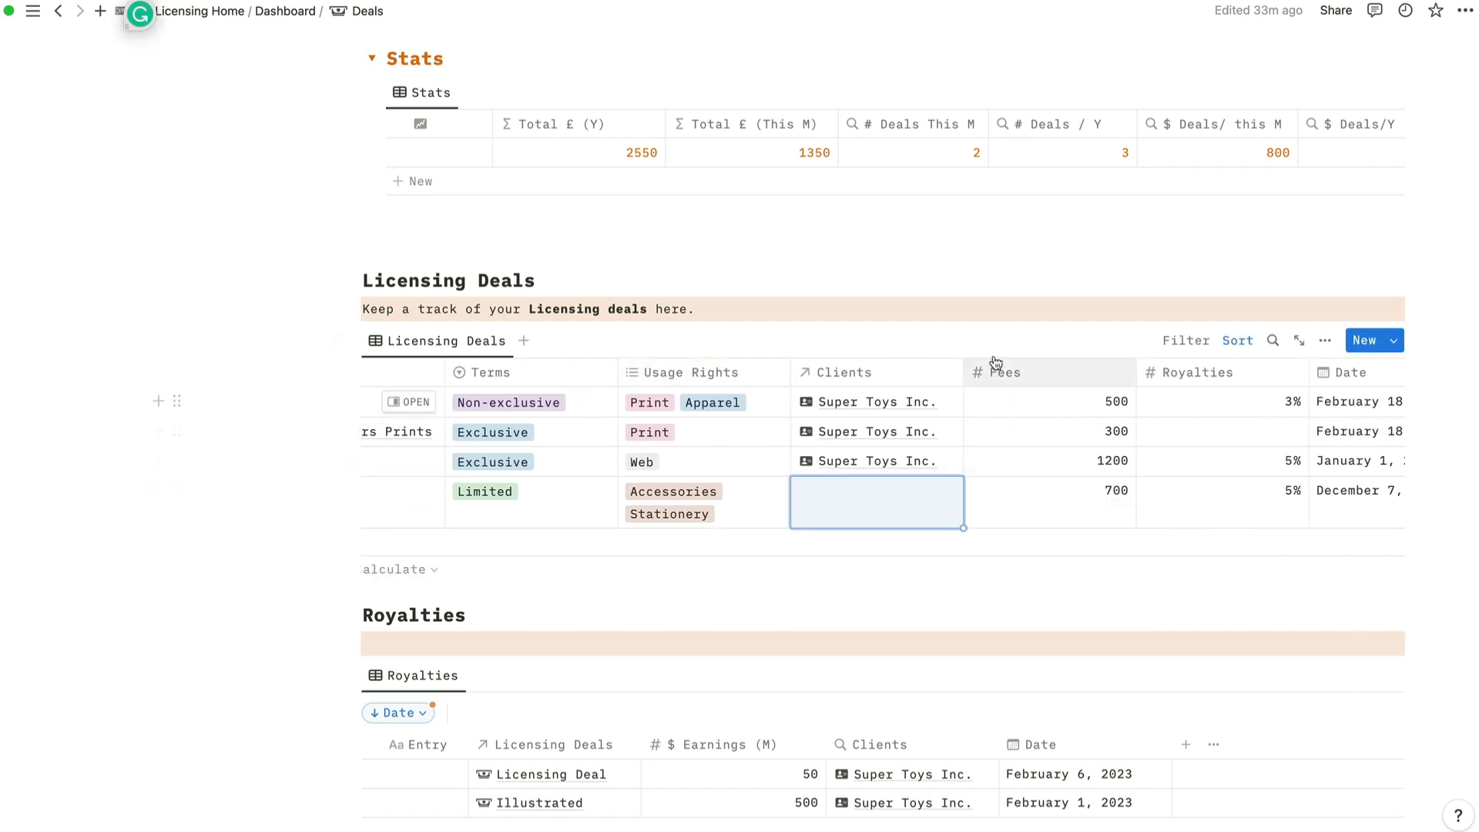
pyautogui.hscroll(4, 1063, 499)
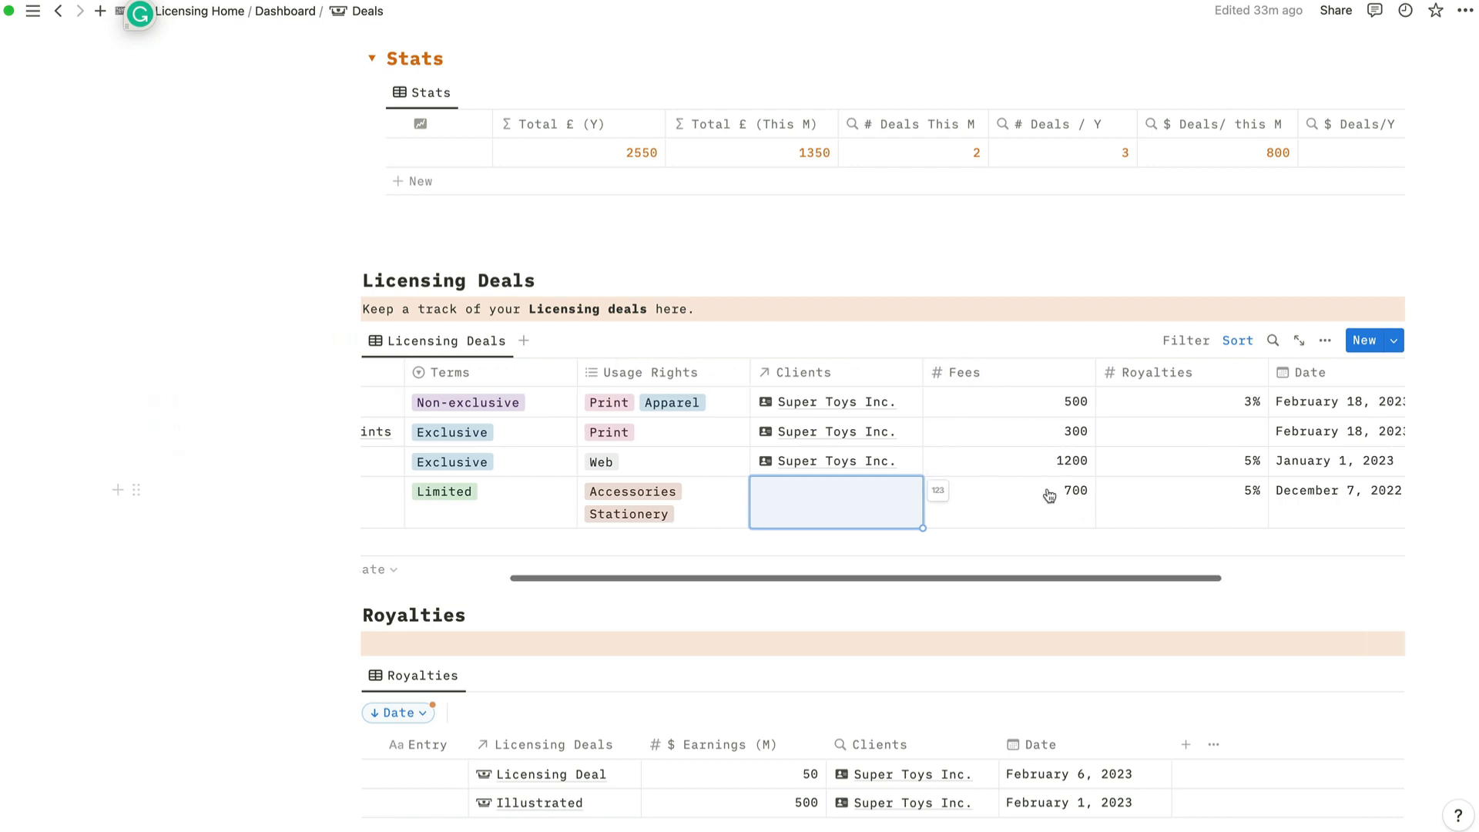
pyautogui.hscroll(5, 965, 479)
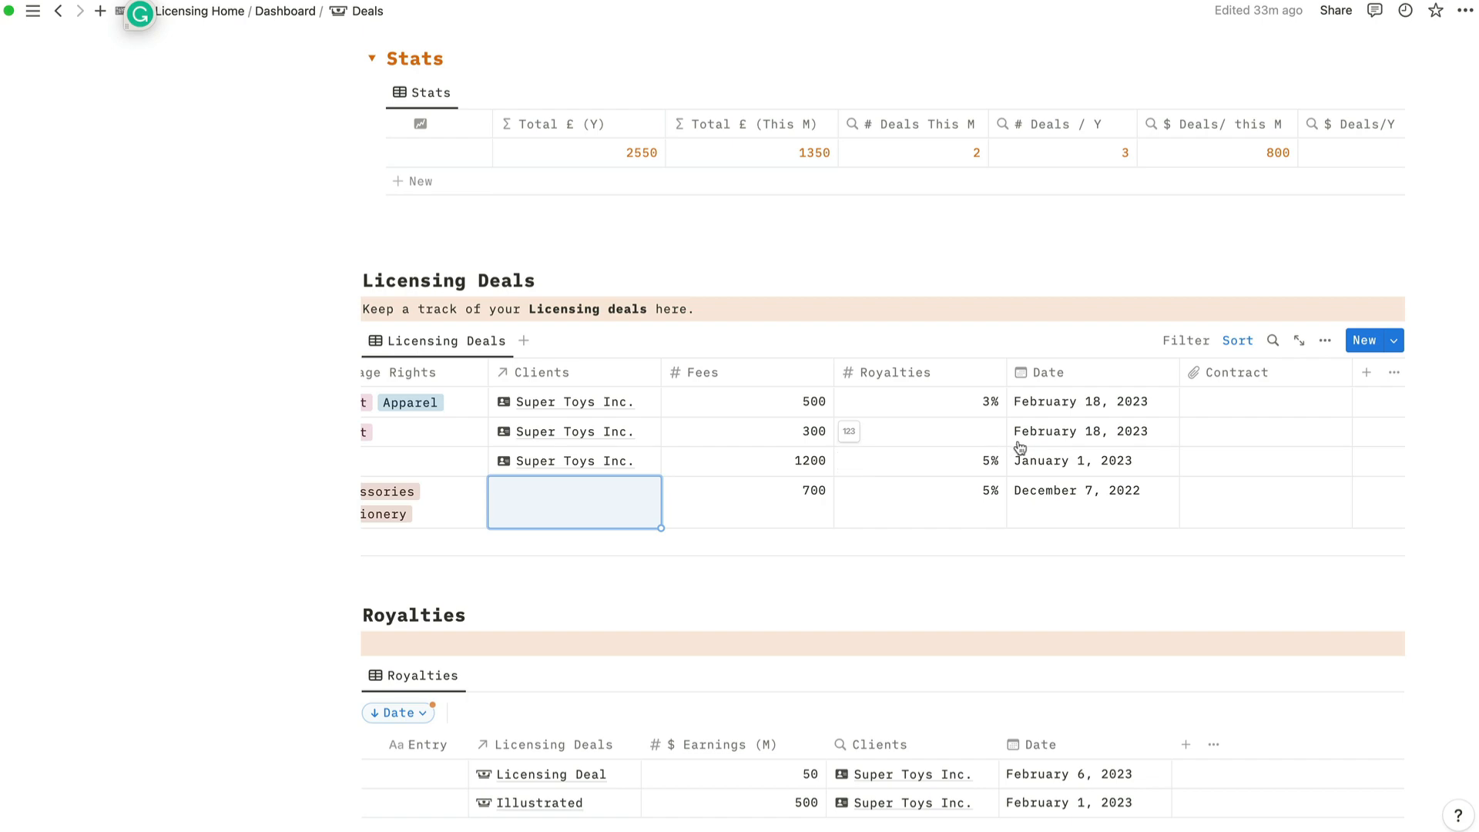
pyautogui.hscroll(1, 1001, 446)
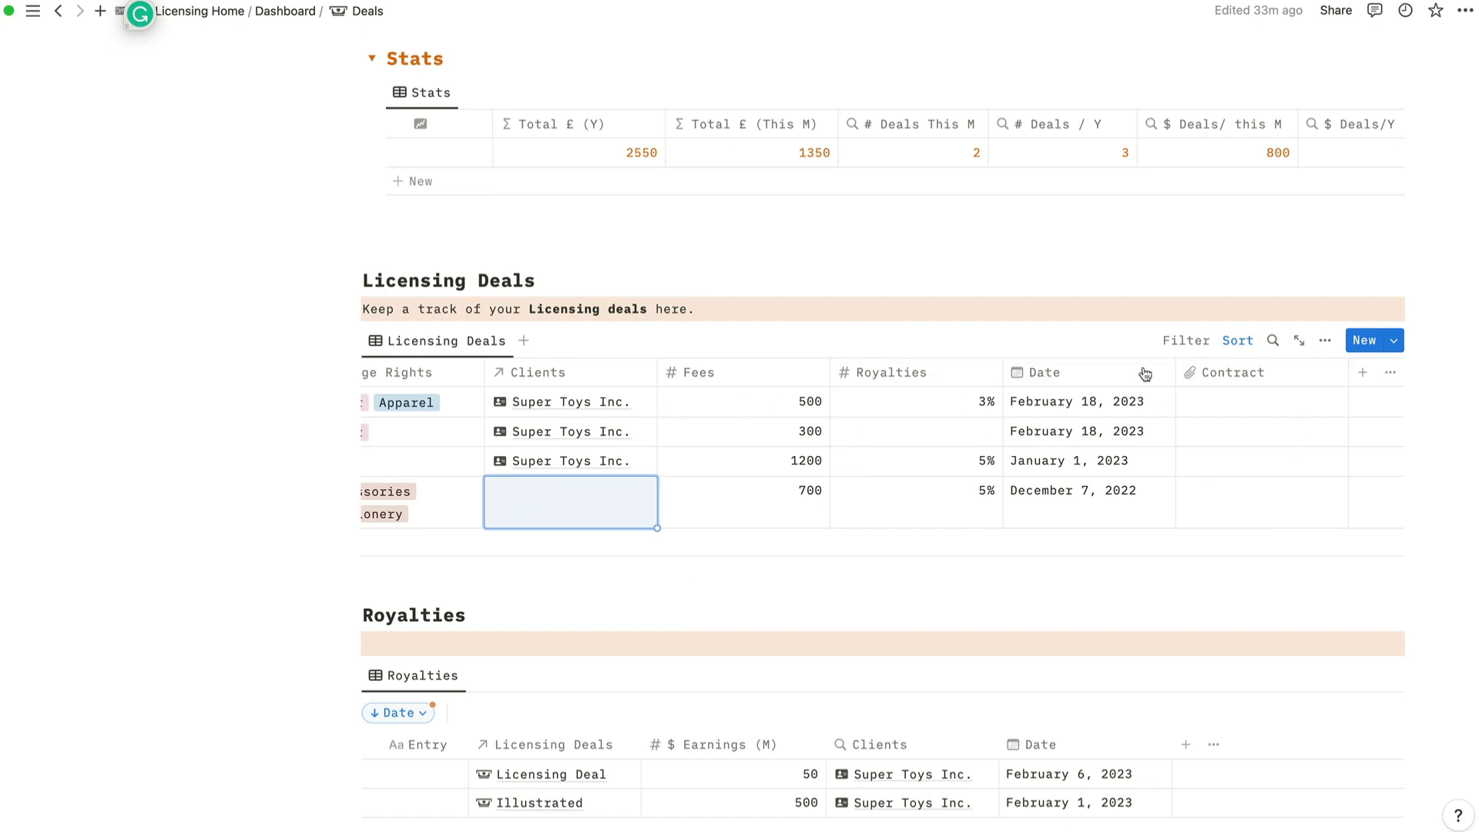
# Open the Stars Packaging licensing deal and read its contract guidance sections, from Licensing Term to Copyright.
pyautogui.hscroll(-10, 1194, 420)
pyautogui.click(597, 399)
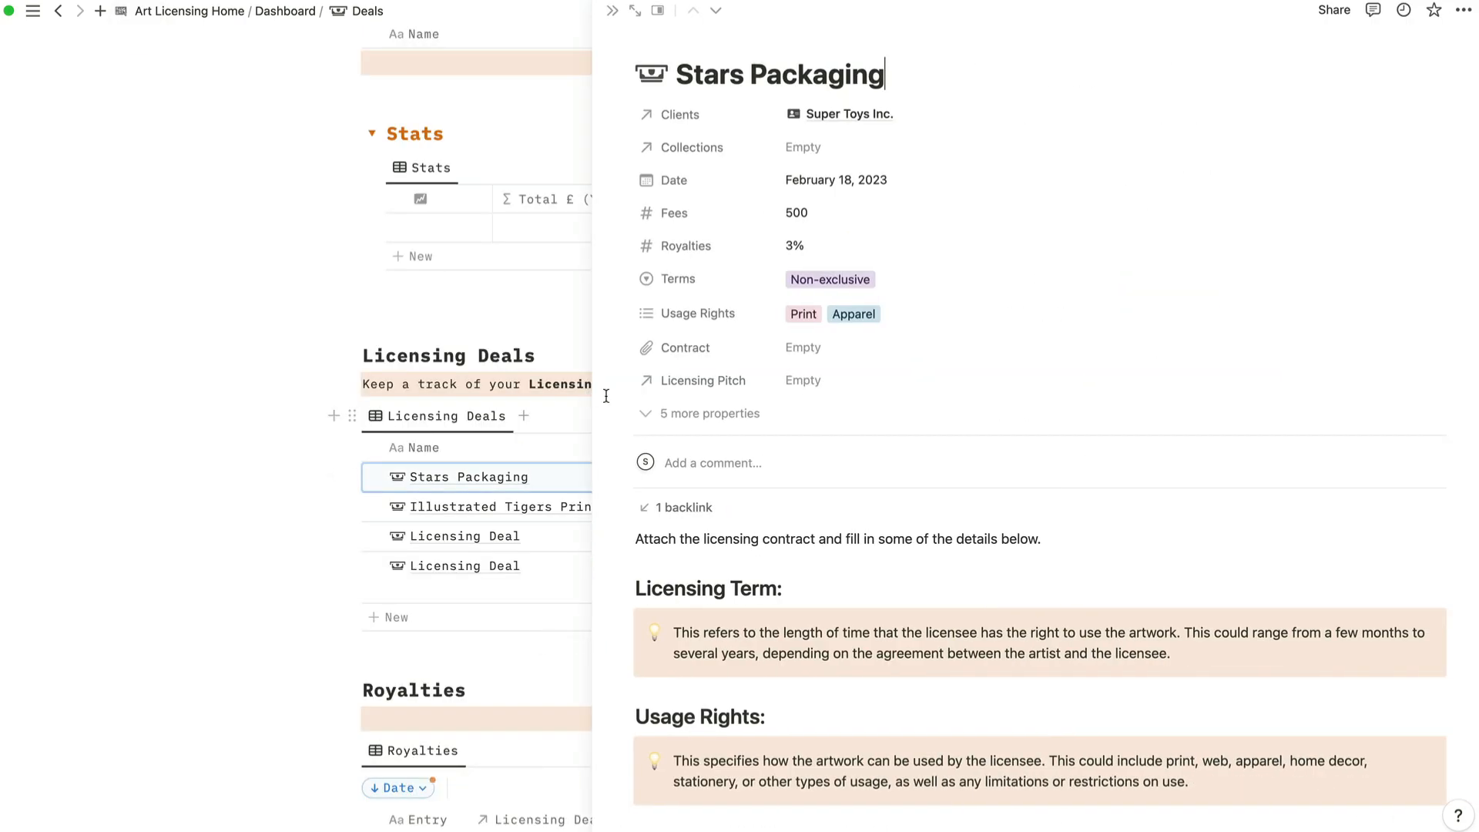
pyautogui.scroll(-5, 884, 437)
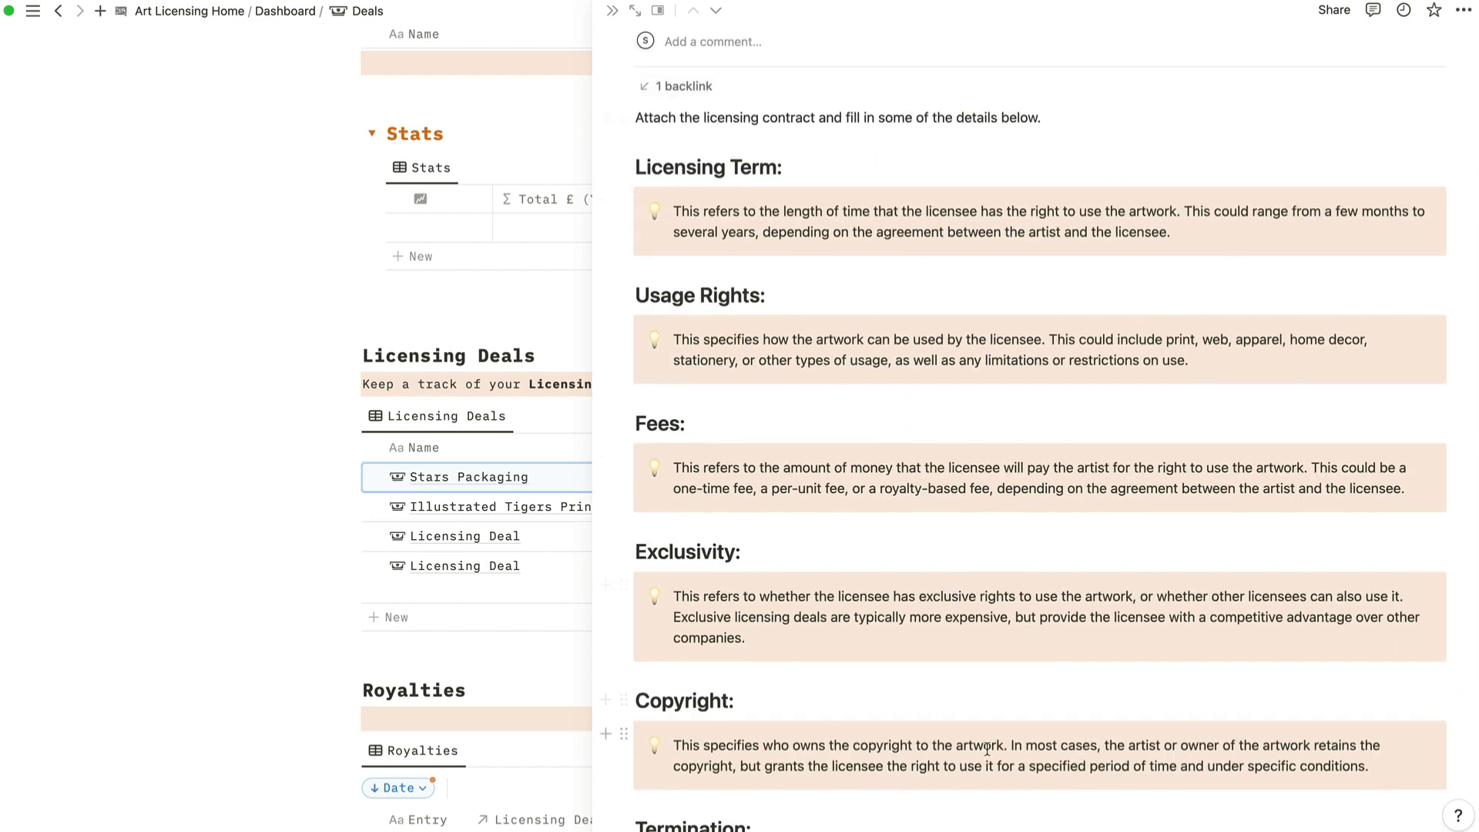
pyautogui.scroll(1, 792, 605)
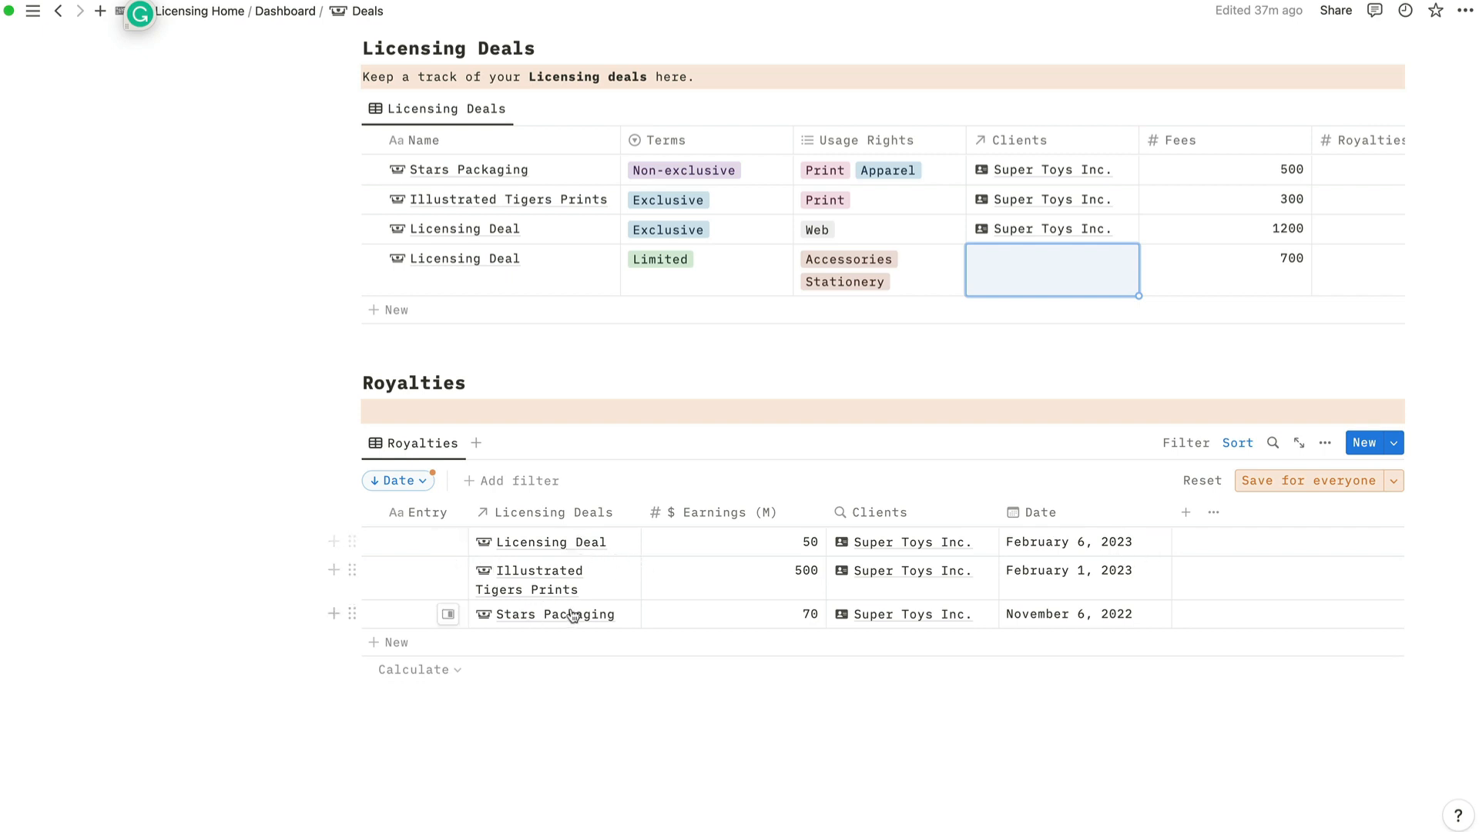
# Add a Royalties entry named "#" and link it to the Stars Packaging licensing deal.
pyautogui.click(445, 640)
pyautogui.write('#')
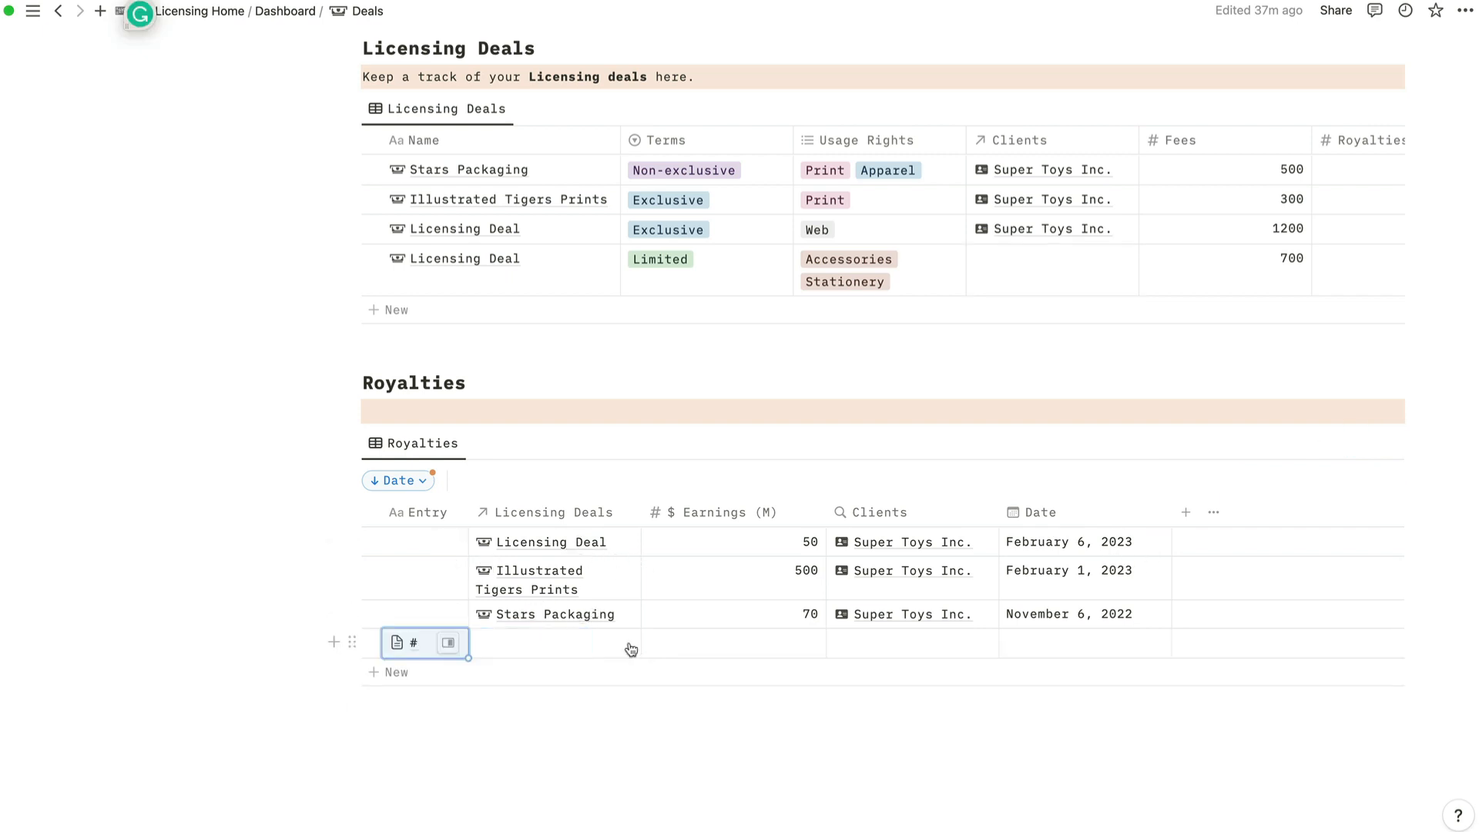
pyautogui.click(521, 657)
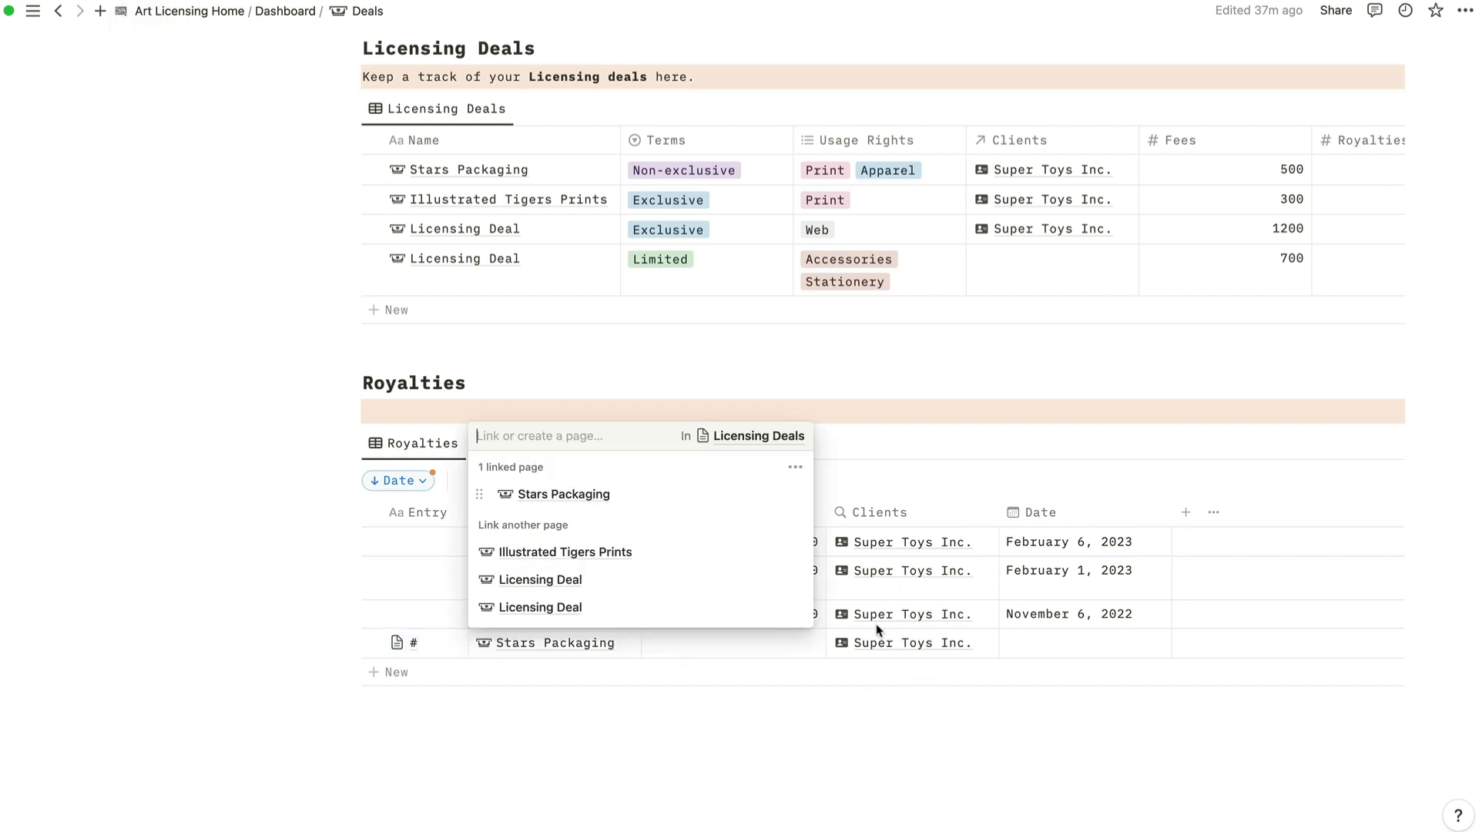
pyautogui.click(960, 728)
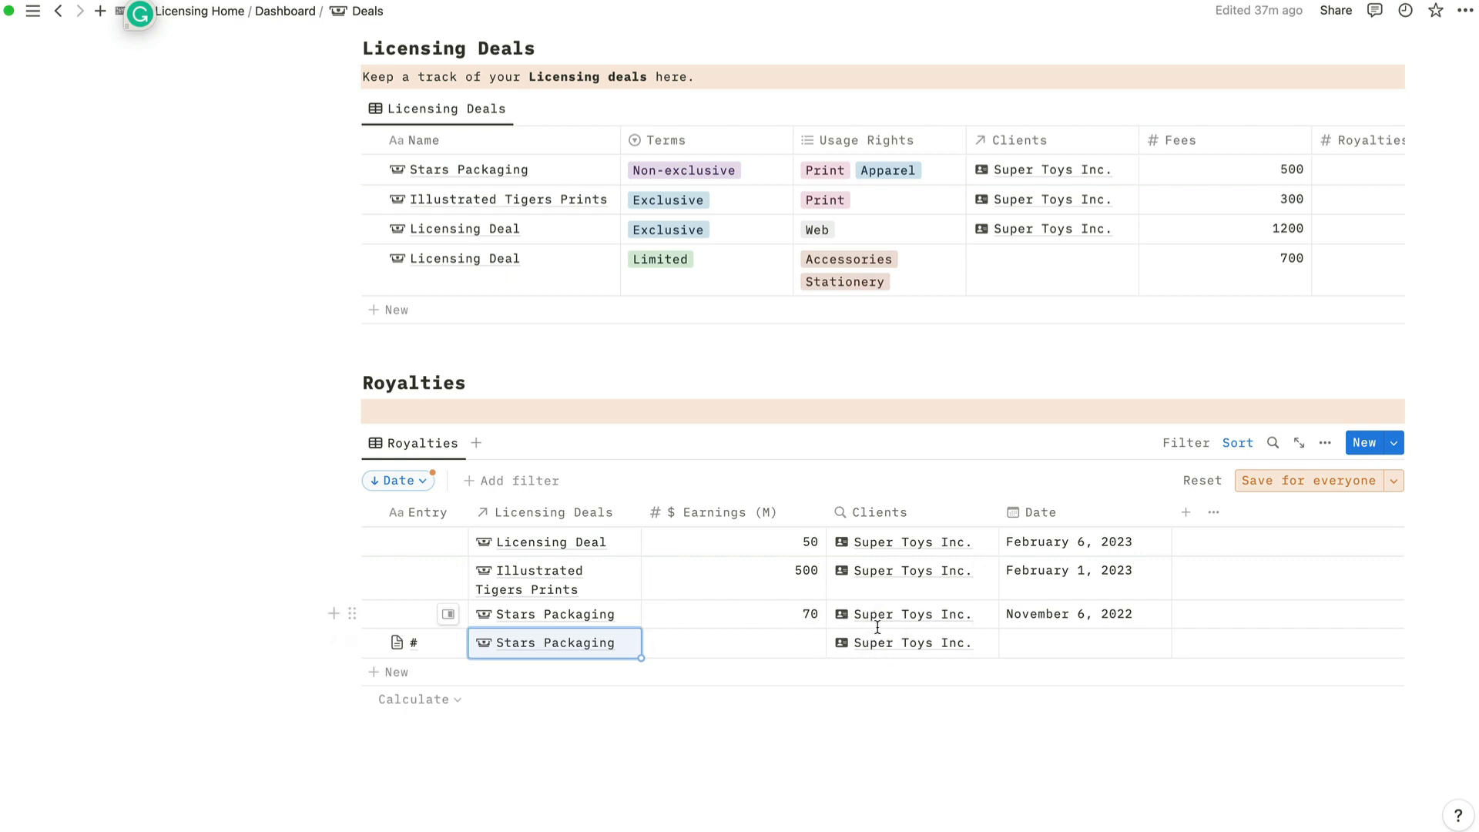
# Review the Stats table's yearly and monthly columns for totals, deals and royalties.
pyautogui.scroll(8, 878, 624)
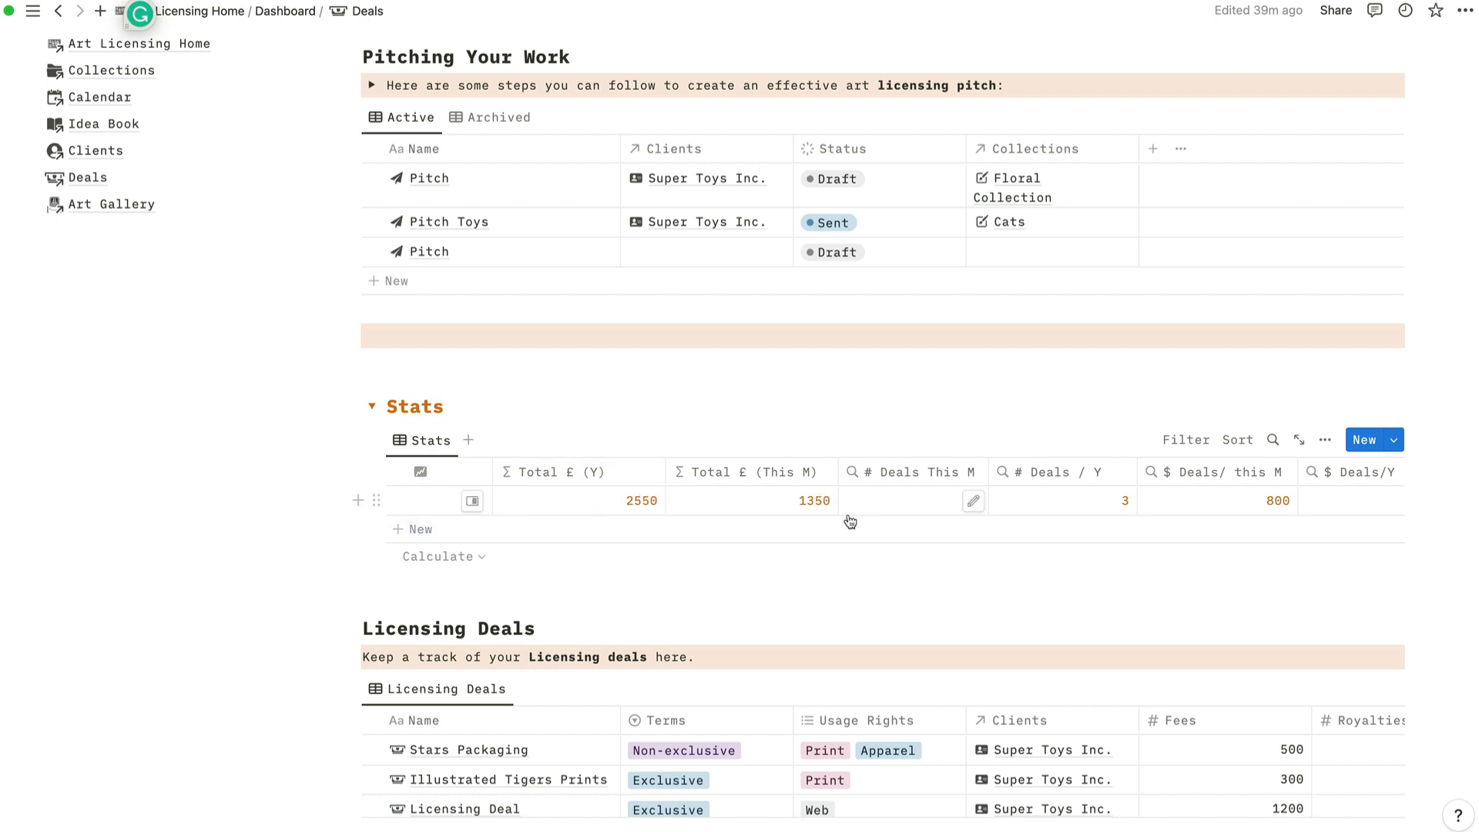
pyautogui.hscroll(3, 843, 523)
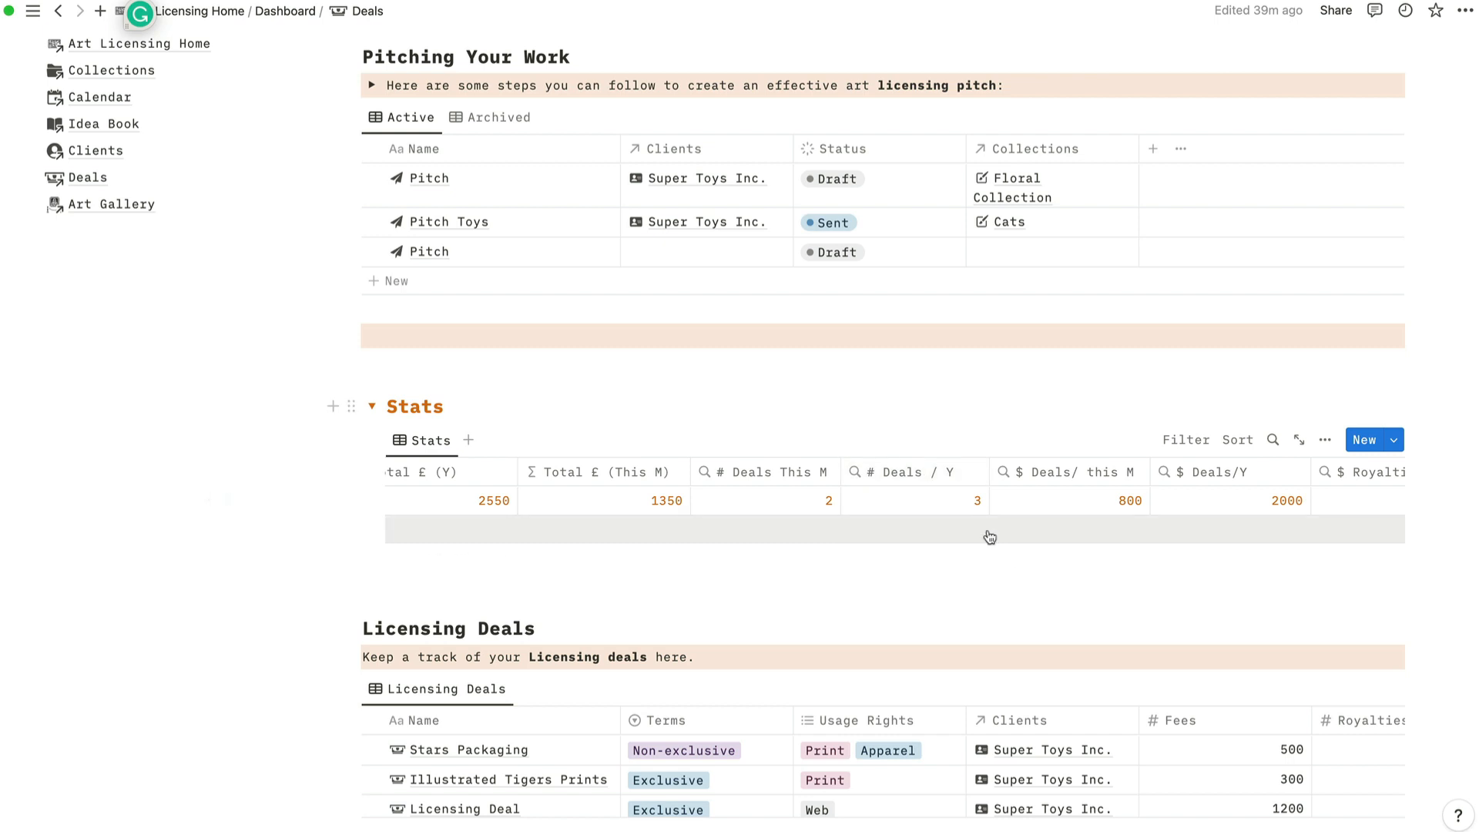
pyautogui.hscroll(4, 955, 523)
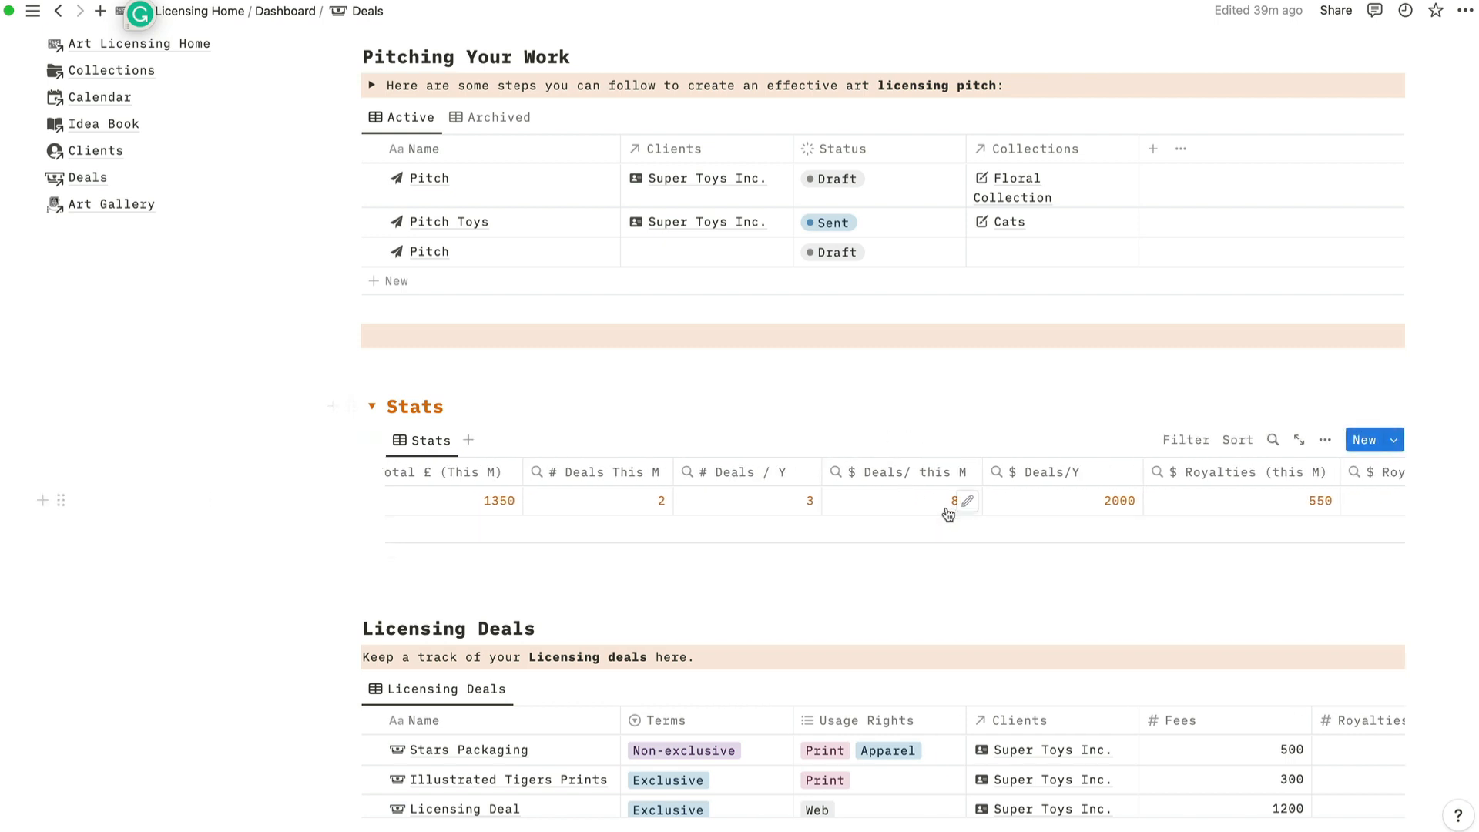
pyautogui.hscroll(3, 1110, 528)
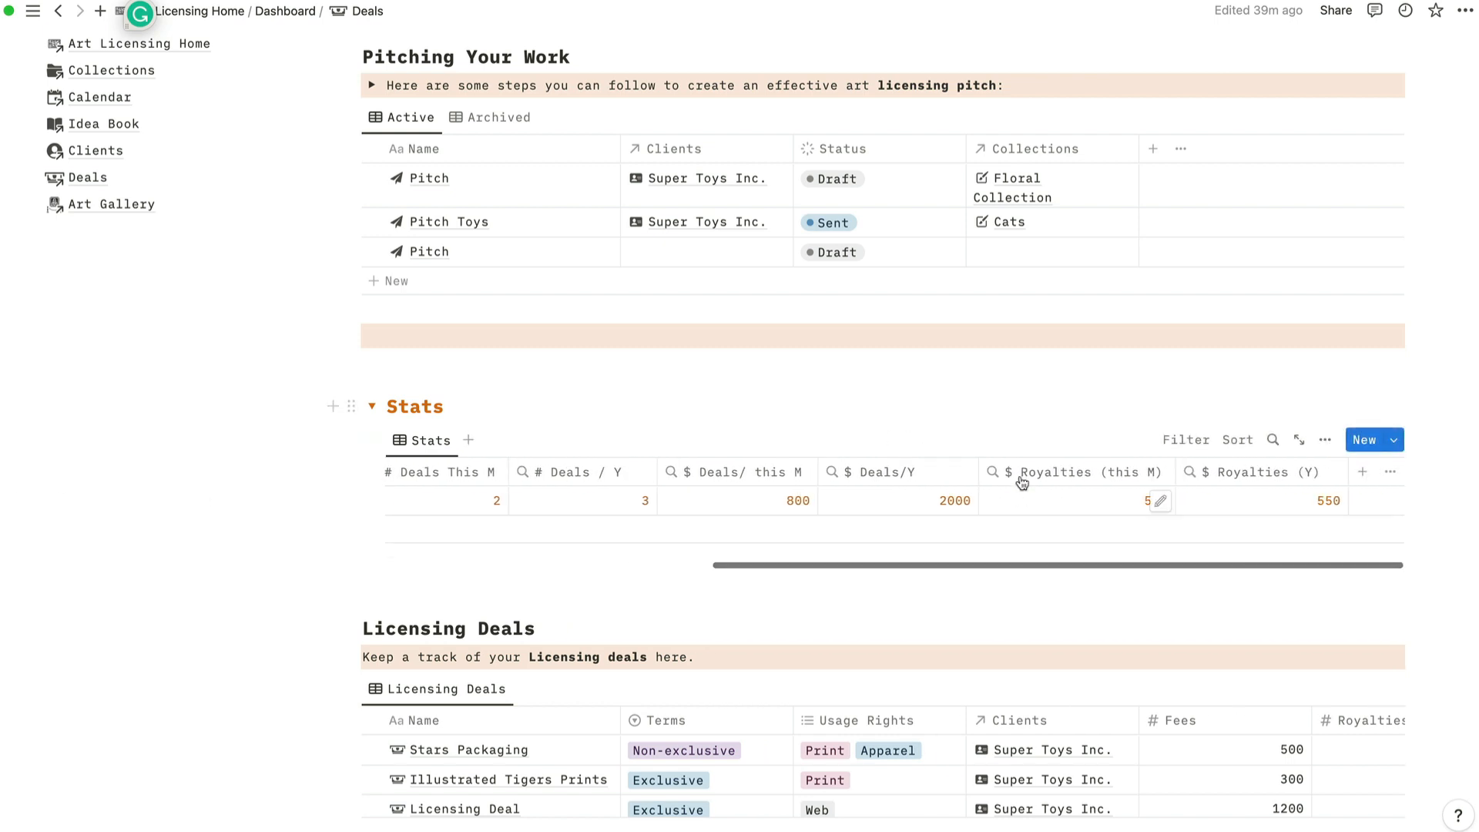
# Open the Stars Packaging deal from the Licensing Deals table again and expand its hidden properties.
pyautogui.scroll(-5, 886, 585)
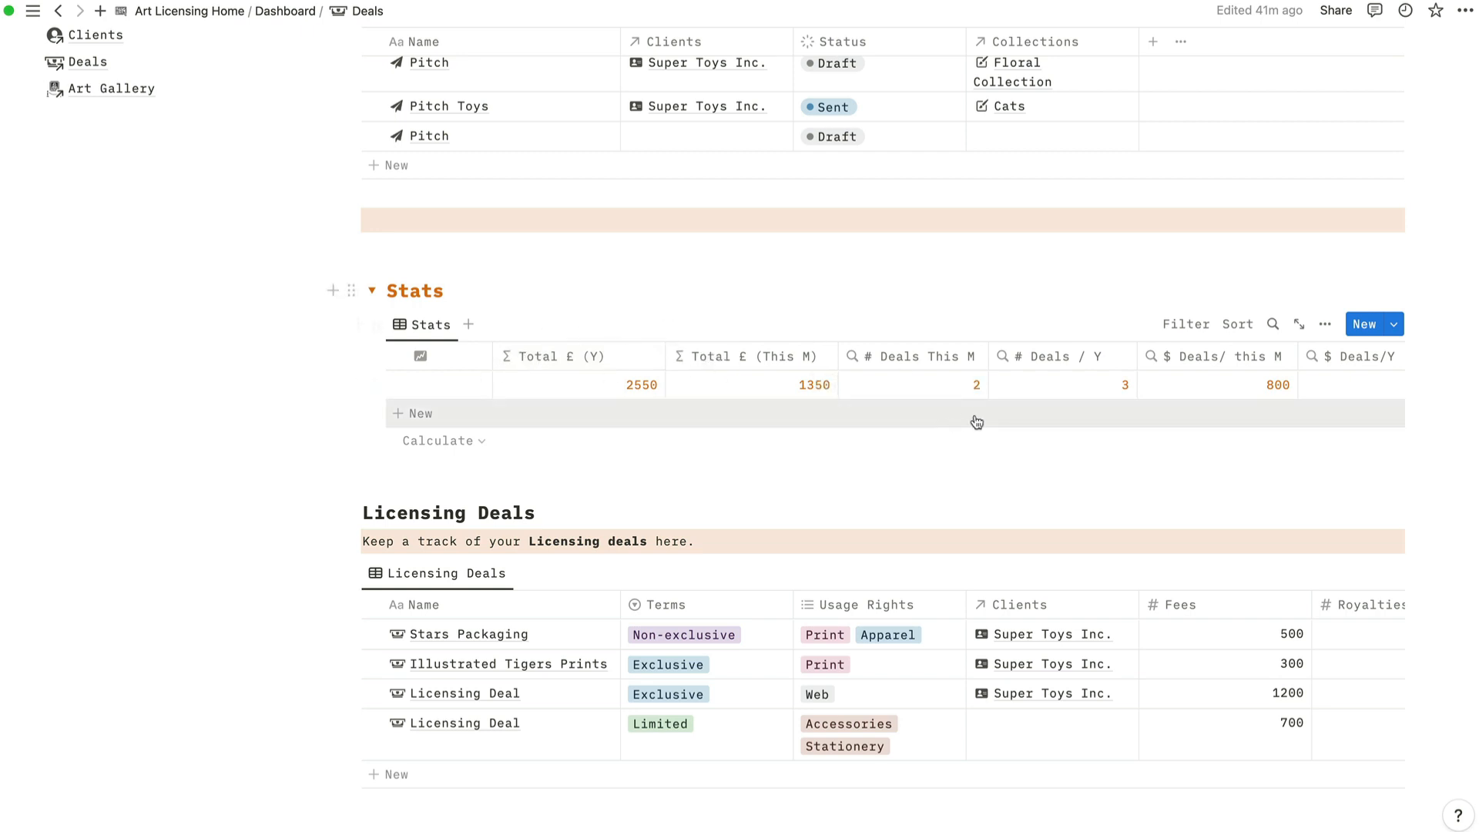
pyautogui.scroll(-3, 964, 463)
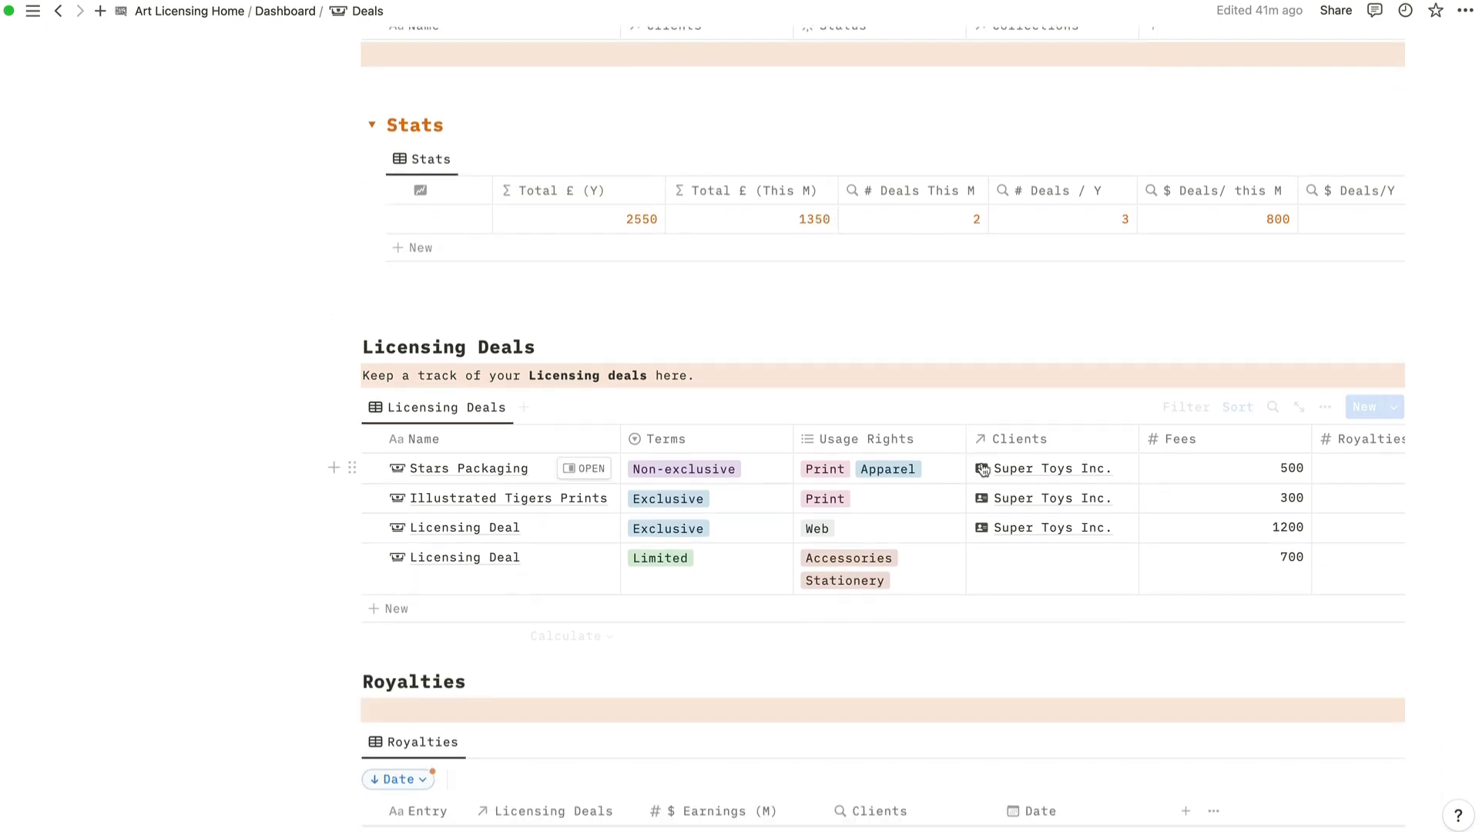
pyautogui.click(587, 470)
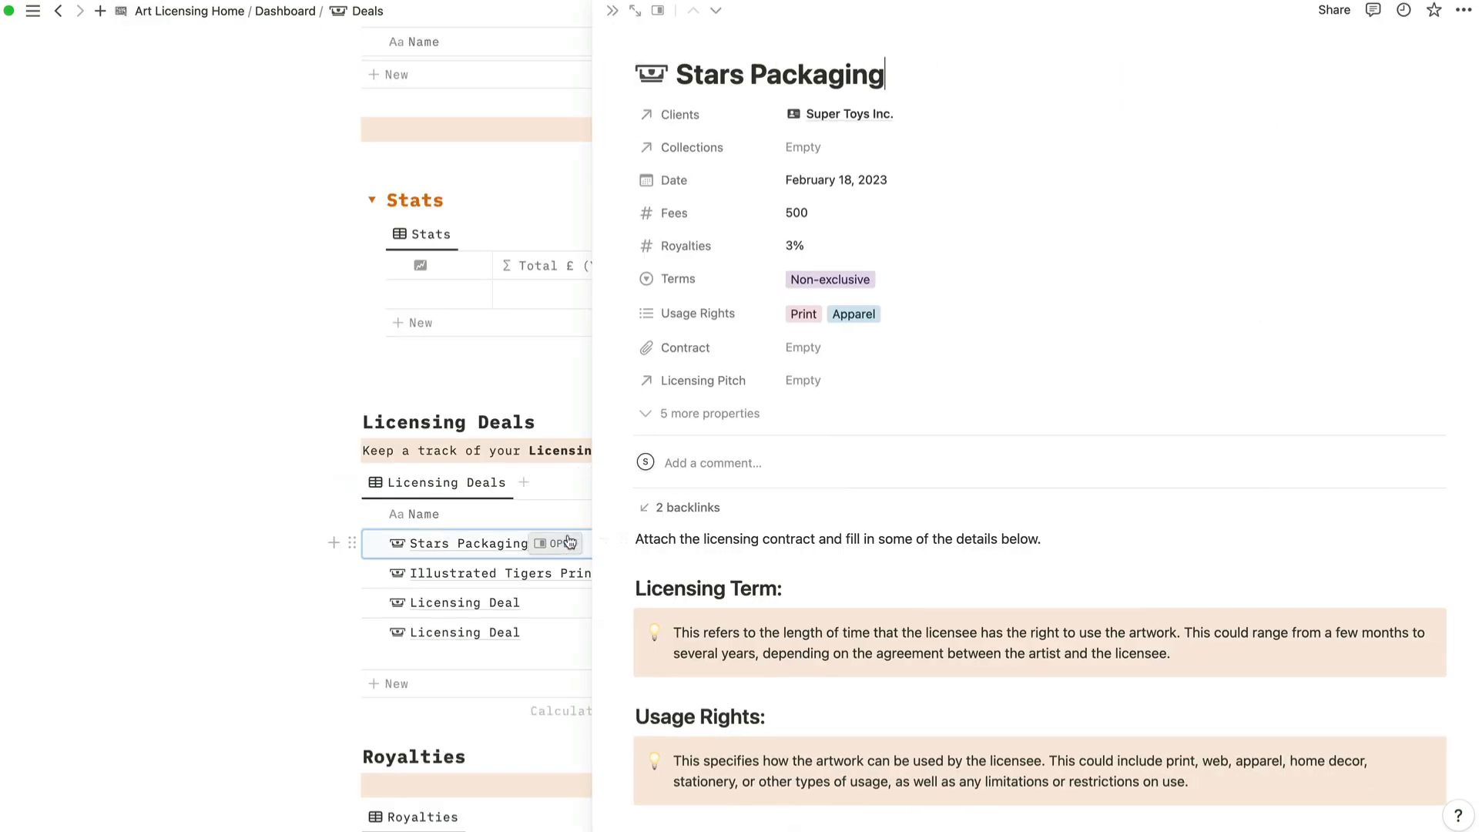
pyautogui.click(725, 417)
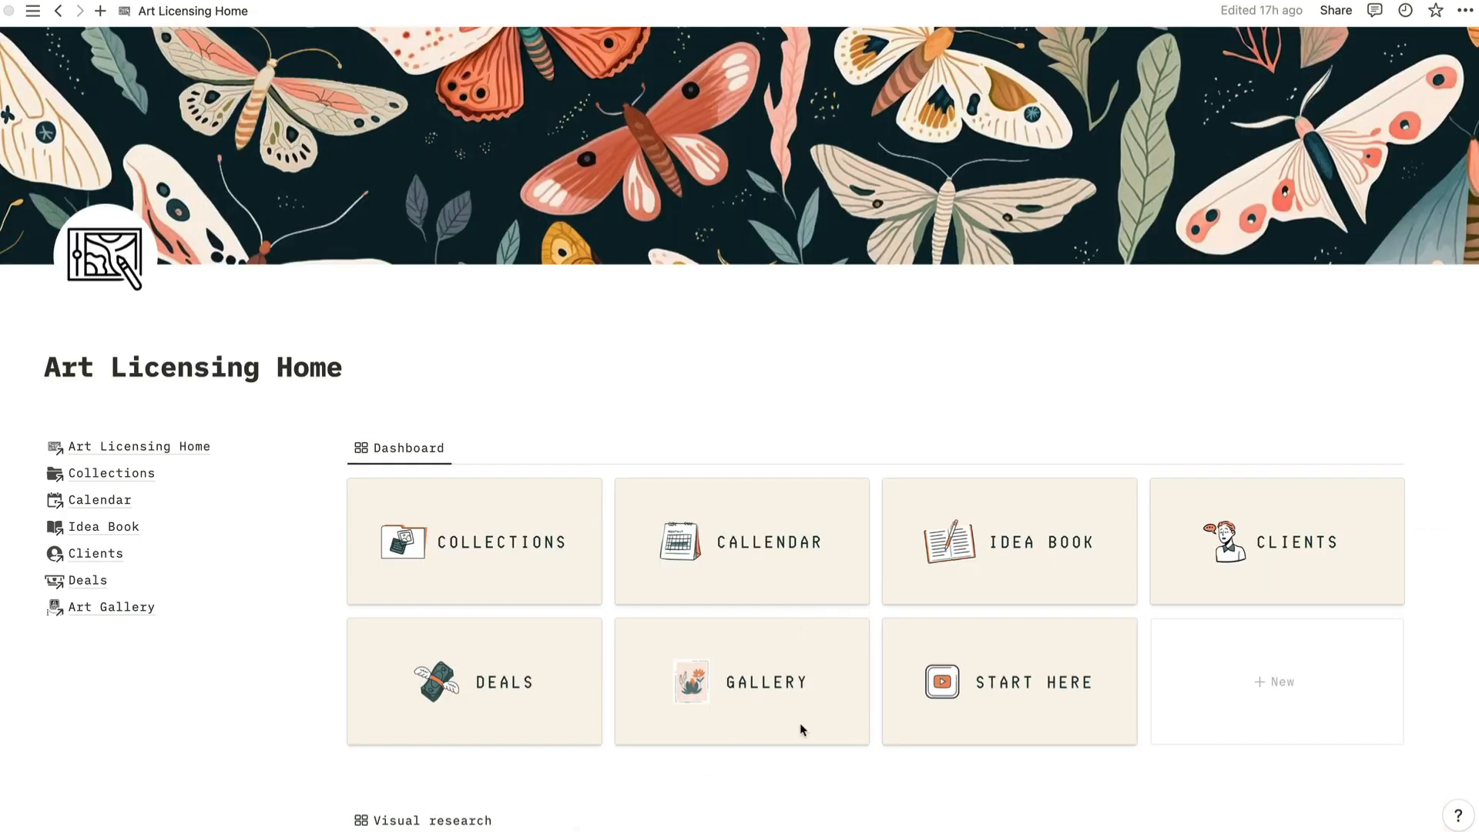
# Open the Gallery page from Art Licensing Home and browse its artwork cards with their season and availability tags.
pyautogui.click(773, 681)
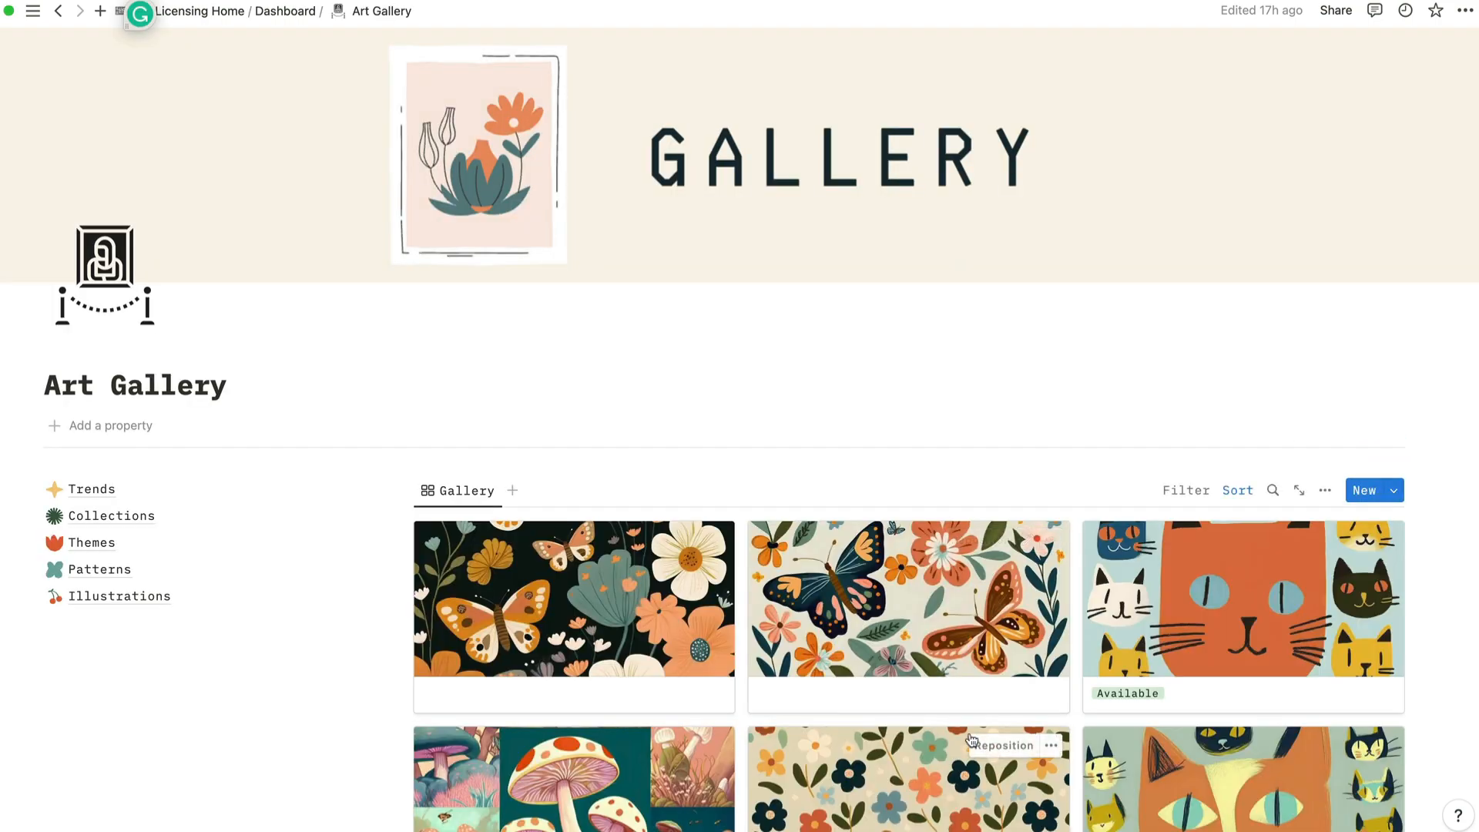
pyautogui.scroll(-5, 972, 739)
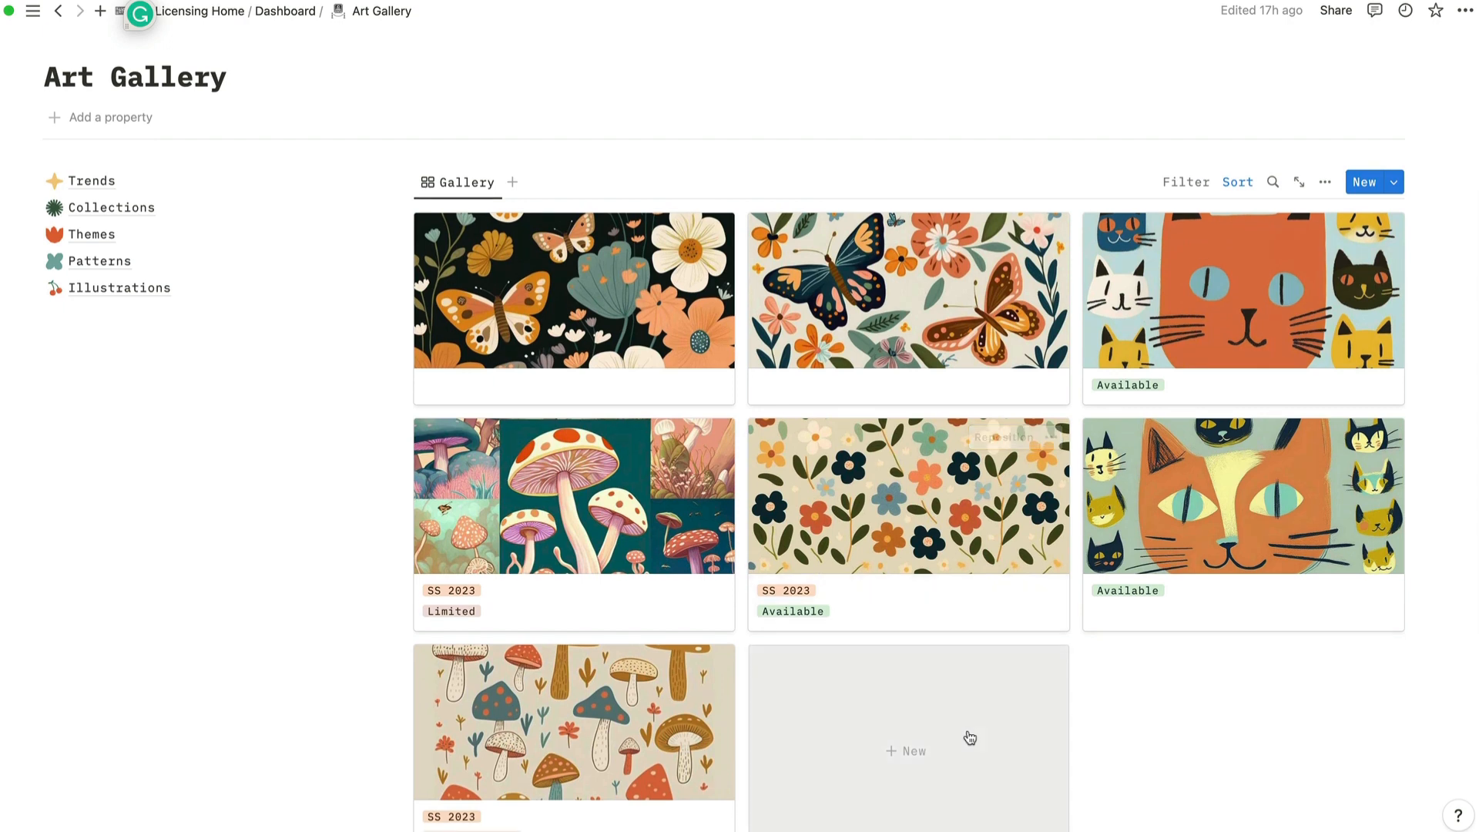
pyautogui.scroll(3, 972, 737)
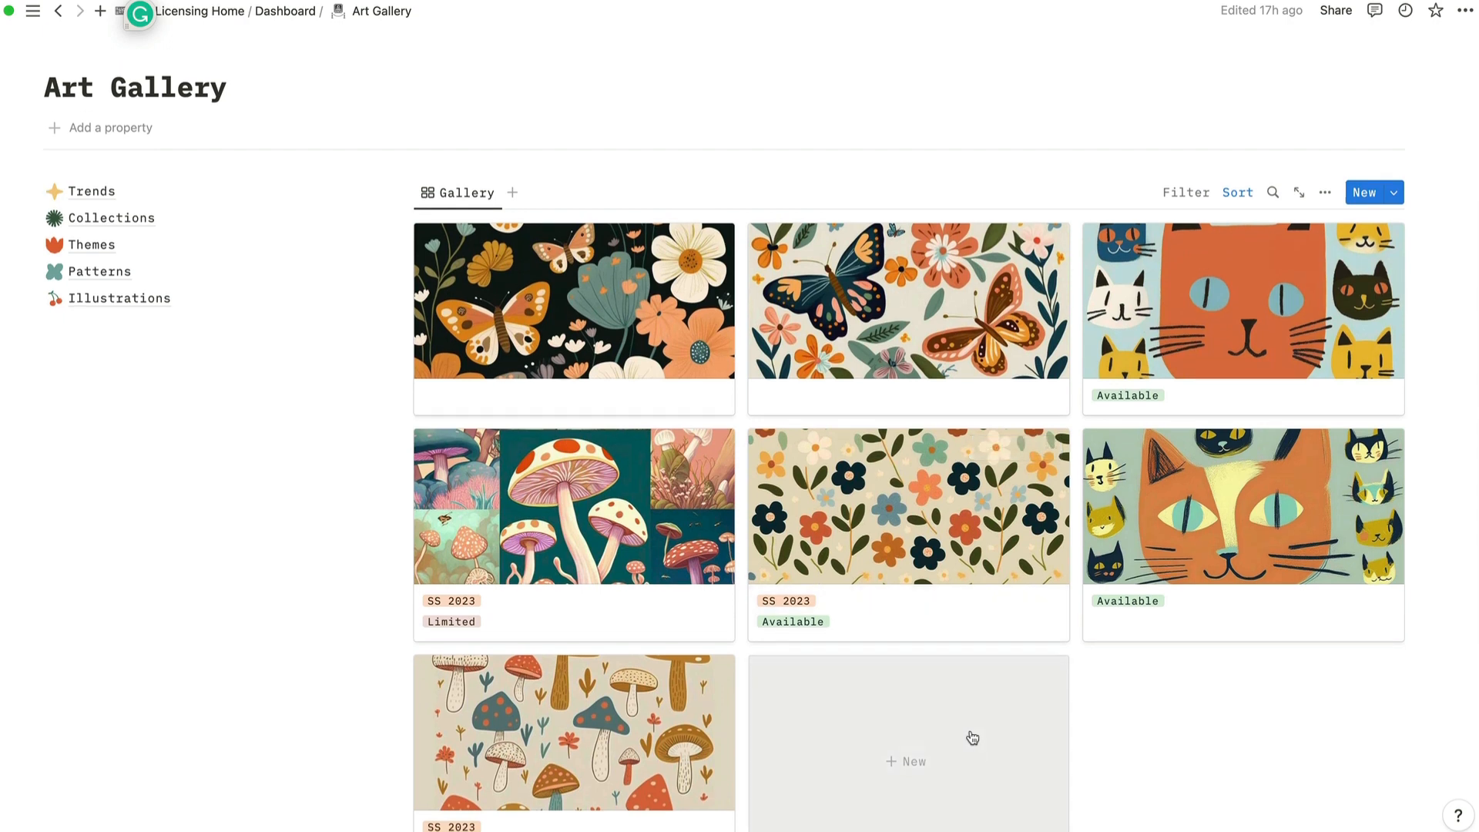
pyautogui.scroll(2, 972, 738)
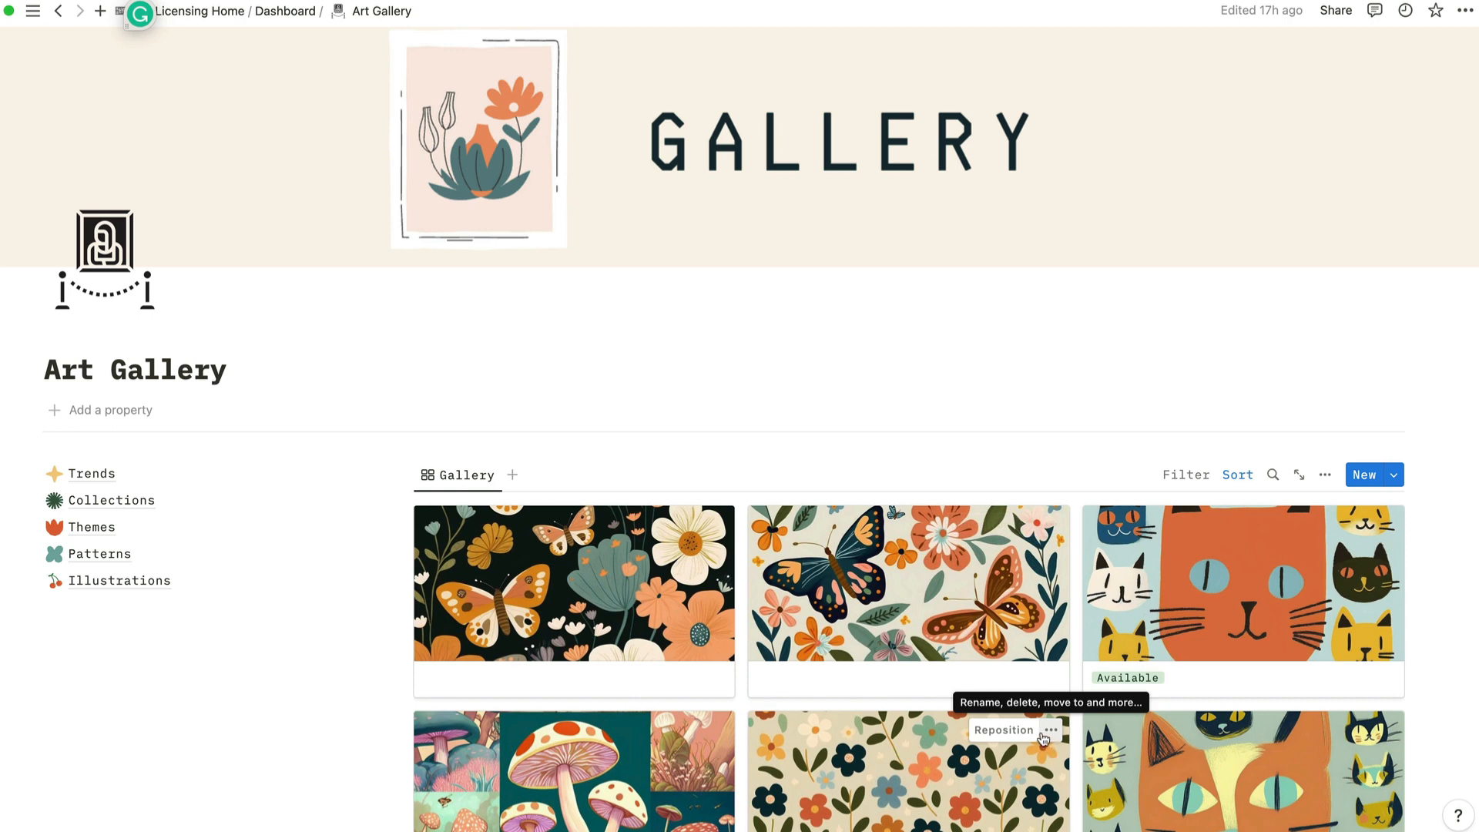
pyautogui.scroll(1, 1004, 696)
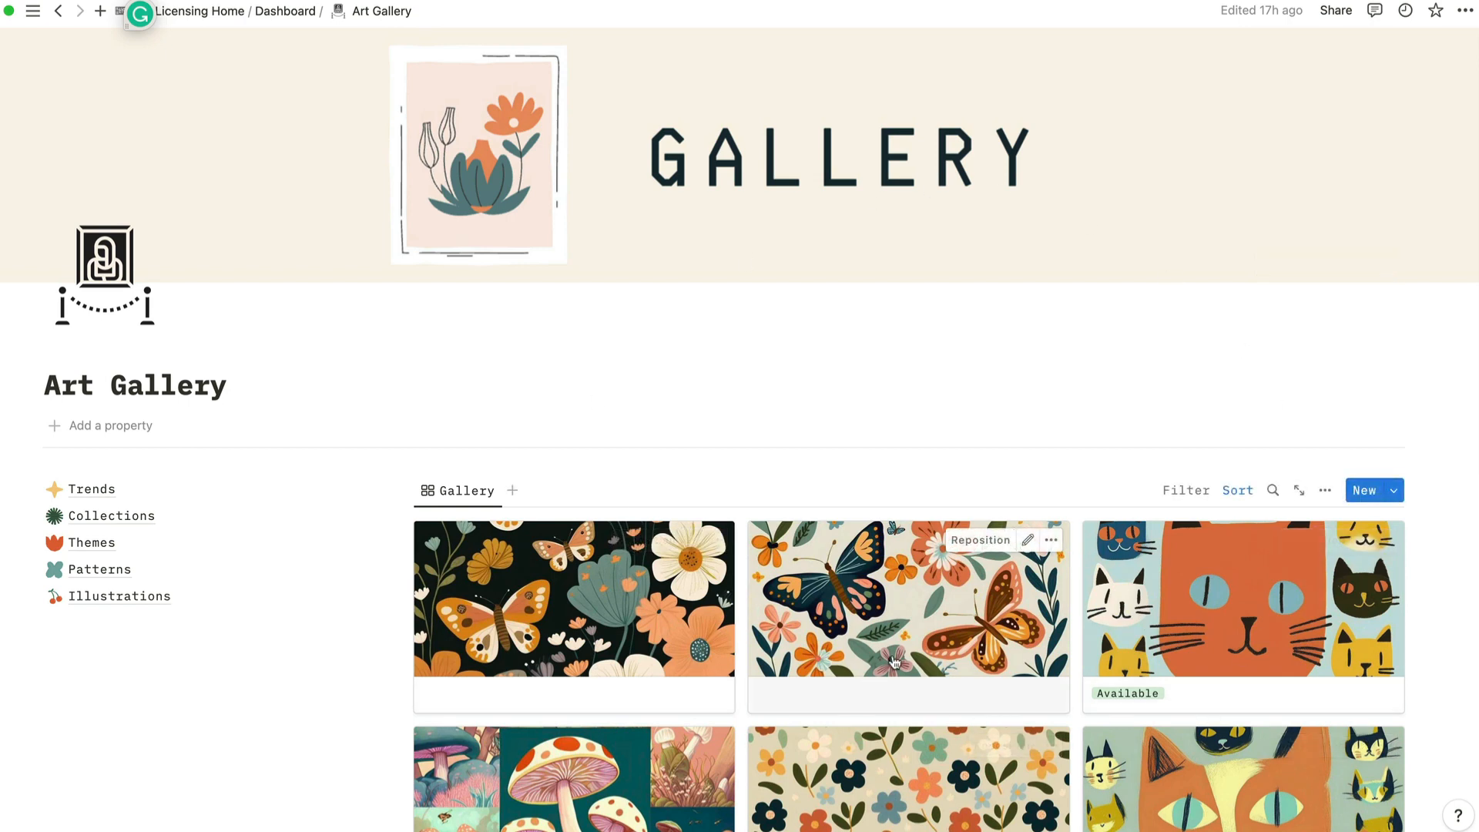
pyautogui.scroll(-5, 896, 660)
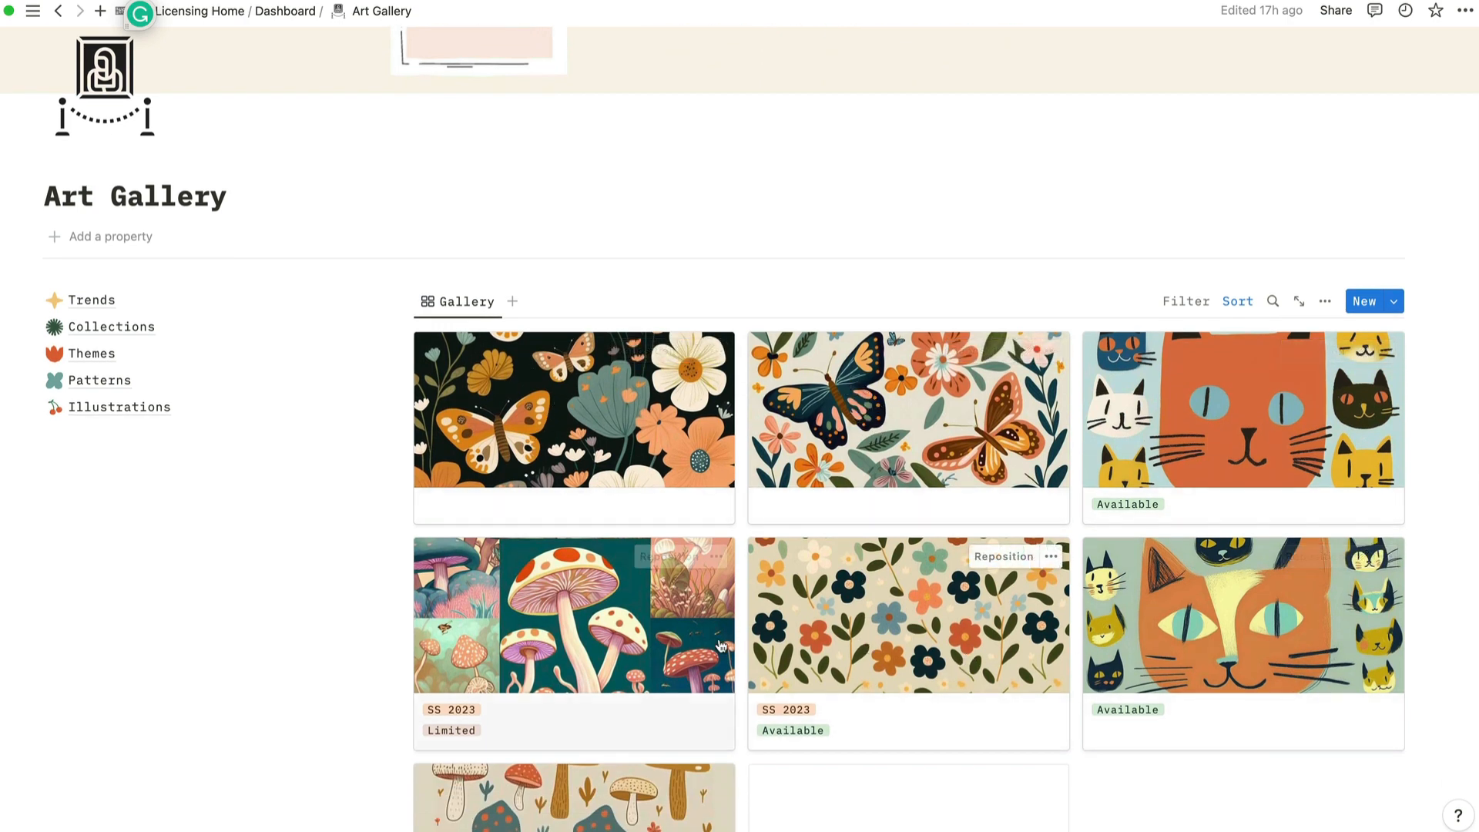
# View the Art Gallery's Trends, Collections, Themes, Patterns and Illustrations pages one after another.
pyautogui.click(107, 300)
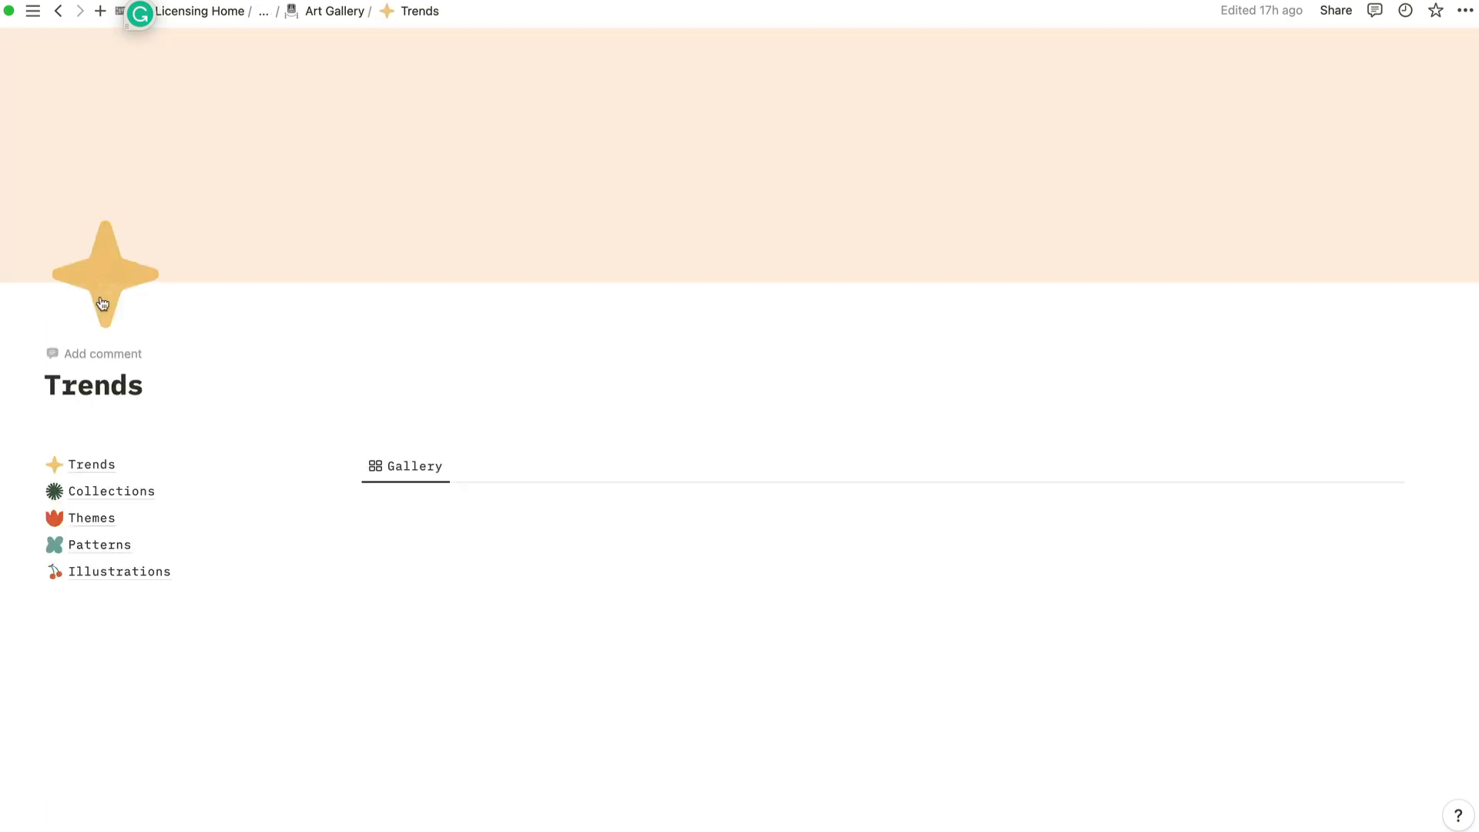
pyautogui.scroll(-2, 835, 601)
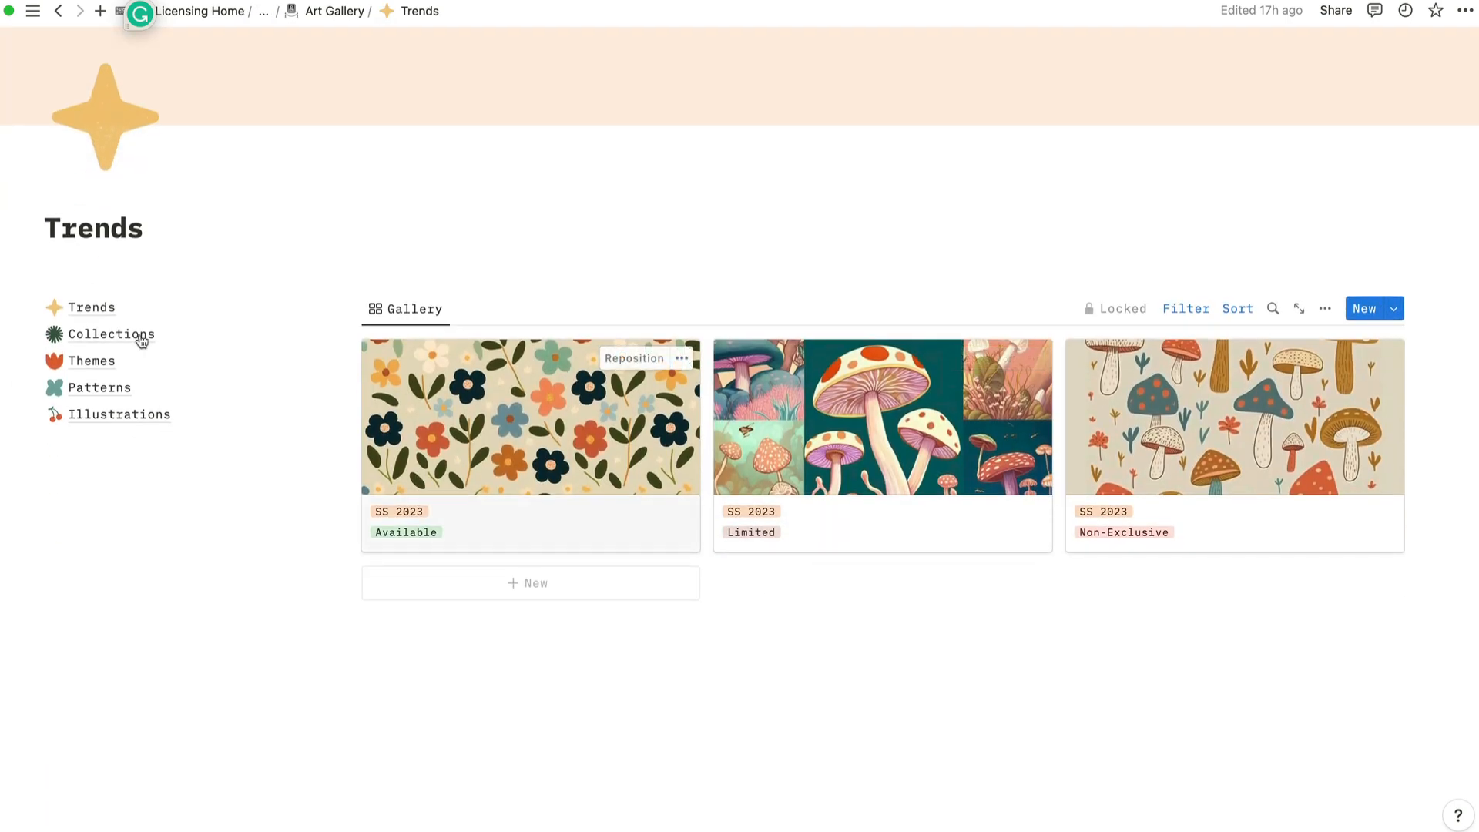
pyautogui.click(120, 339)
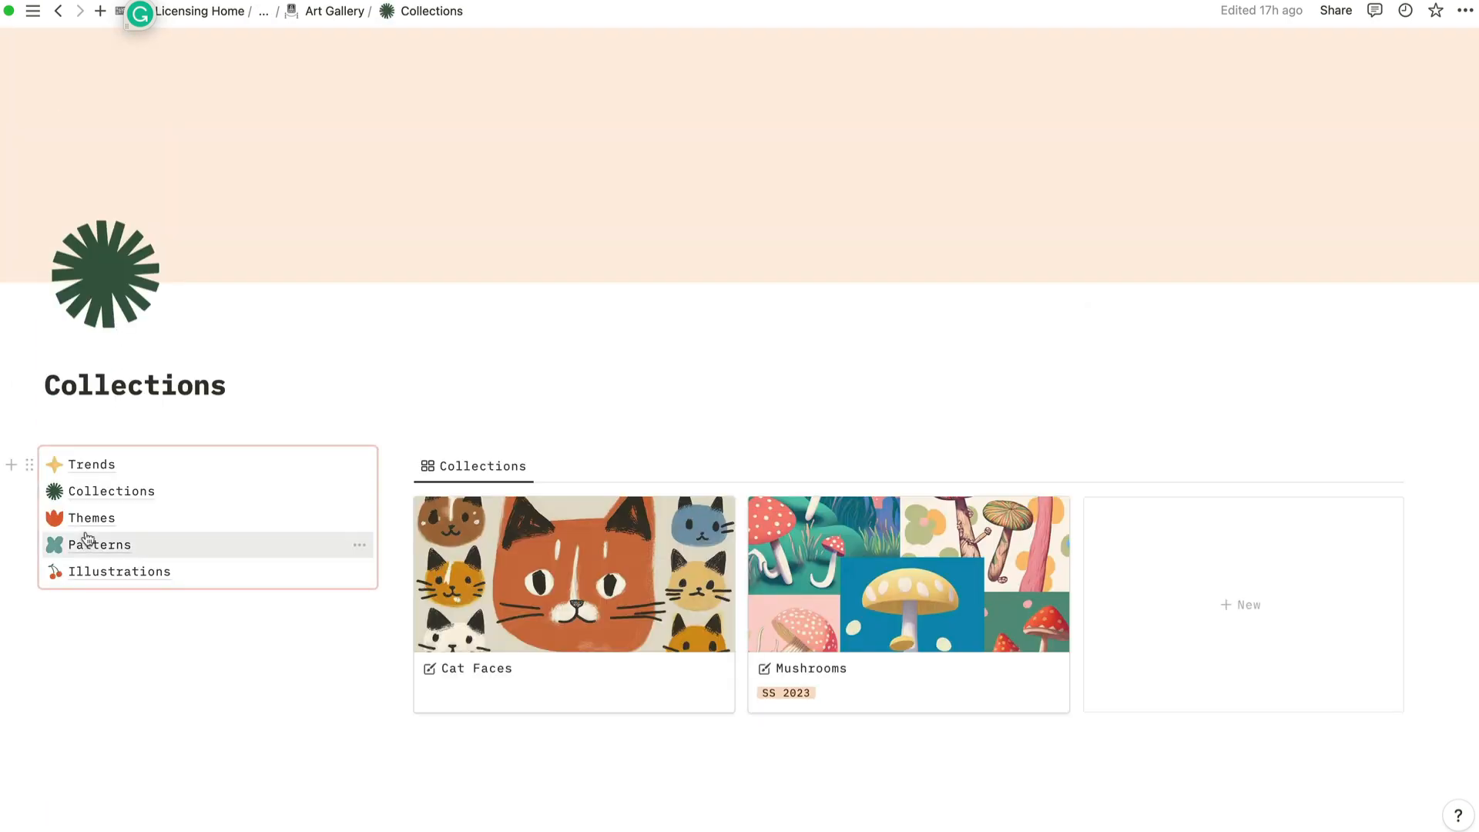
pyautogui.click(91, 524)
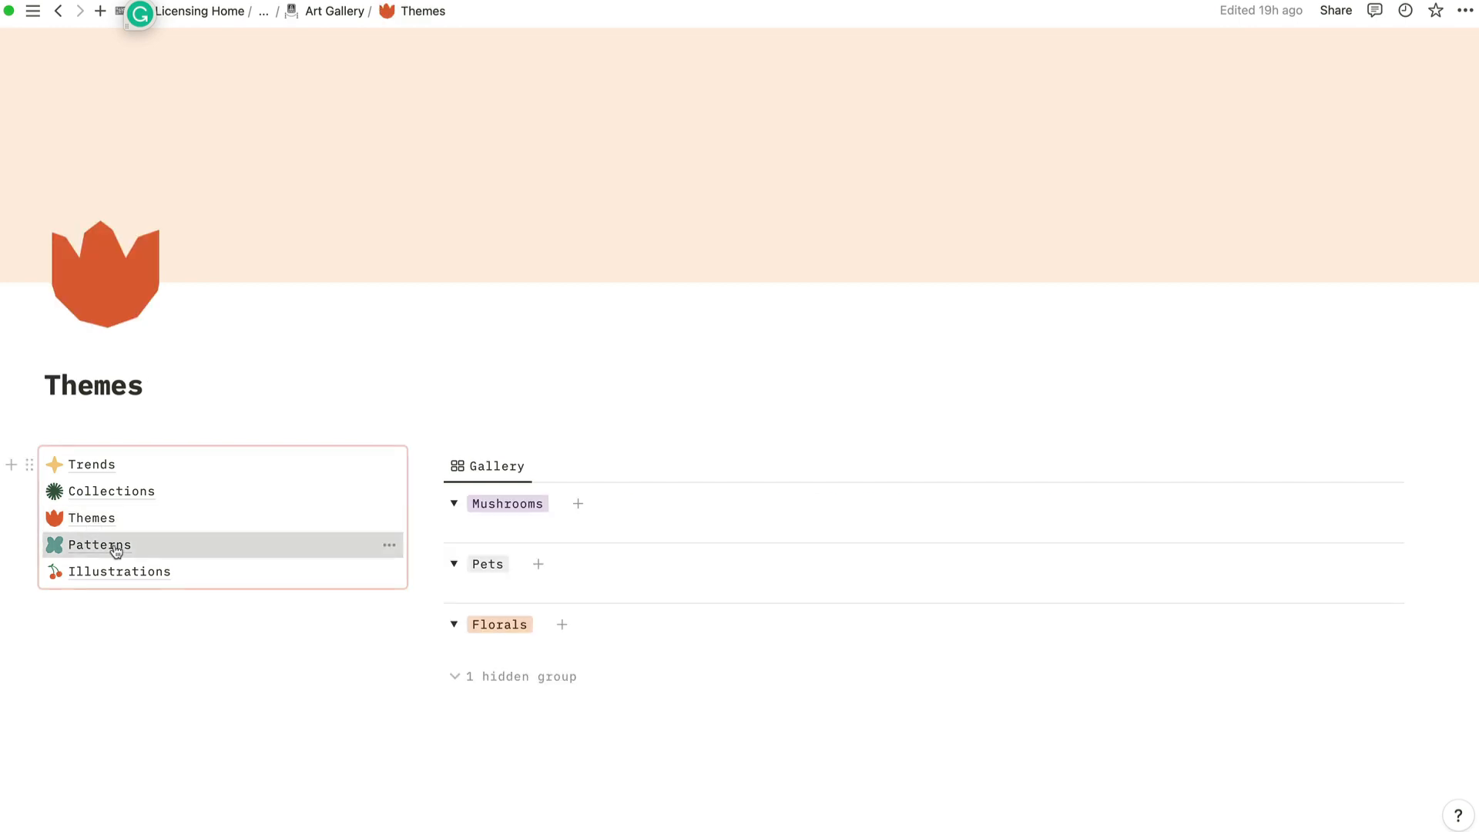
pyautogui.click(115, 549)
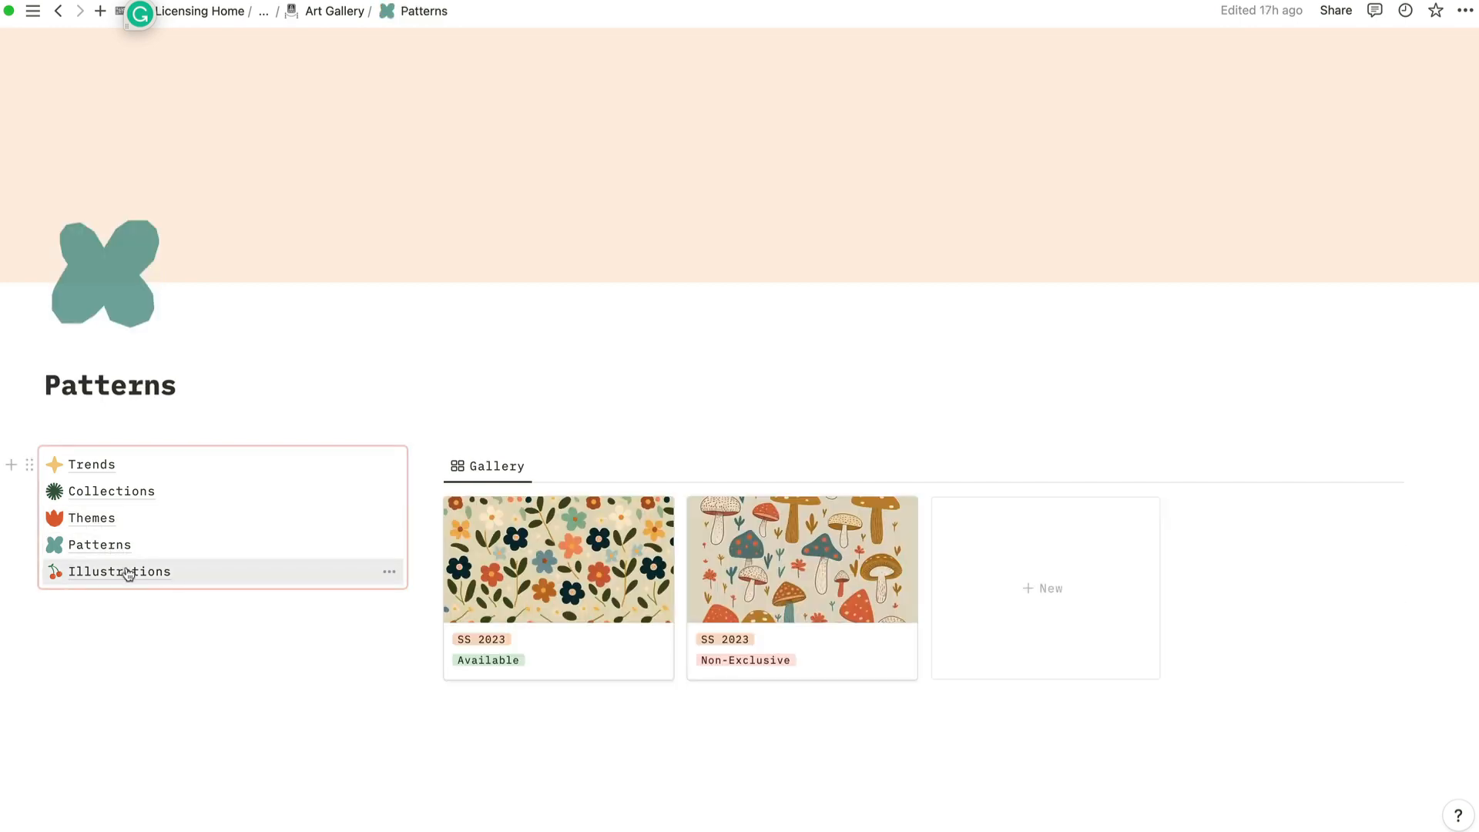
pyautogui.click(127, 574)
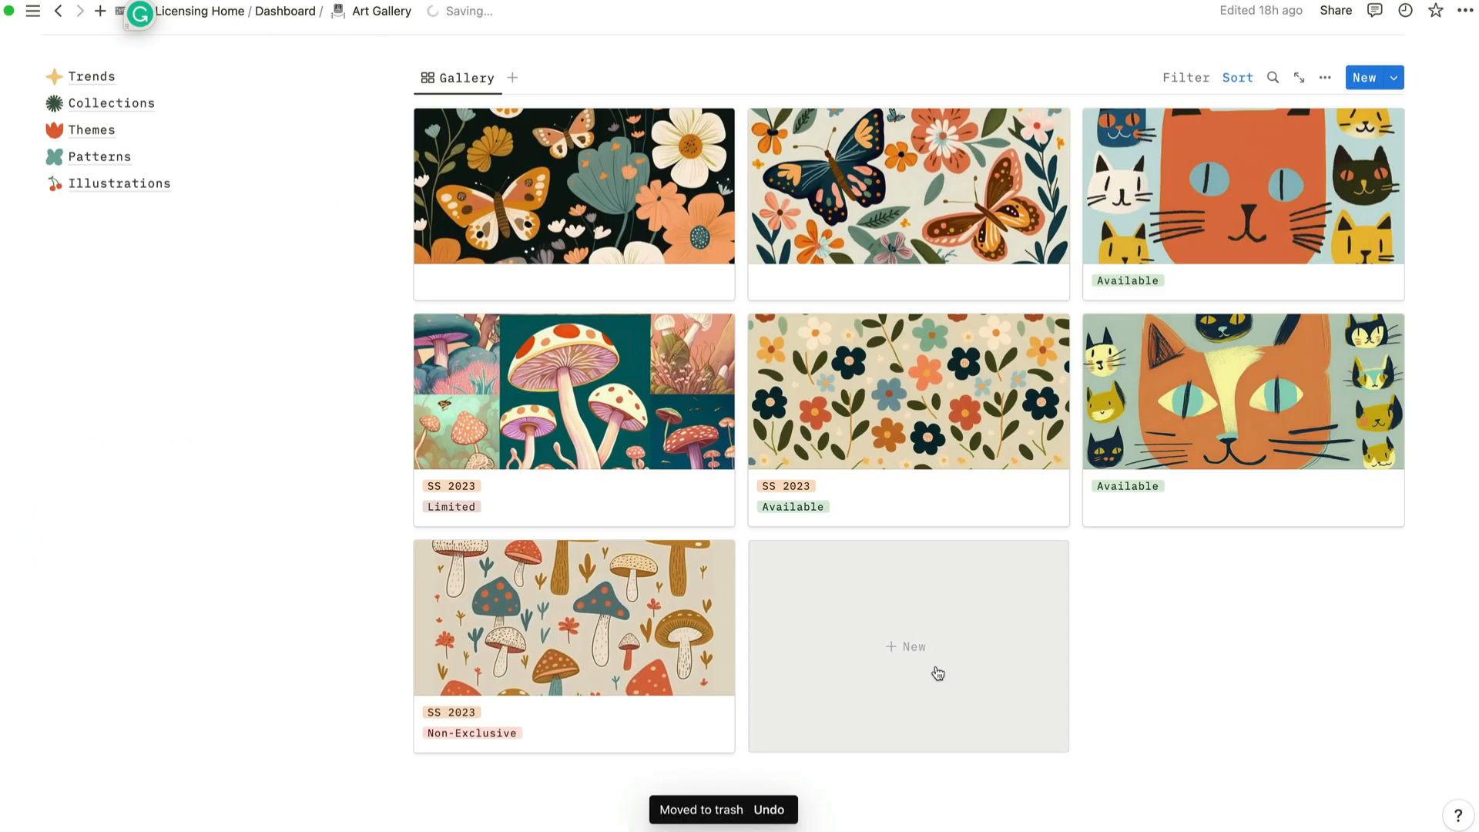
# Add a new artwork entry to the Gallery and set its Availability to Available.
pyautogui.click(901, 649)
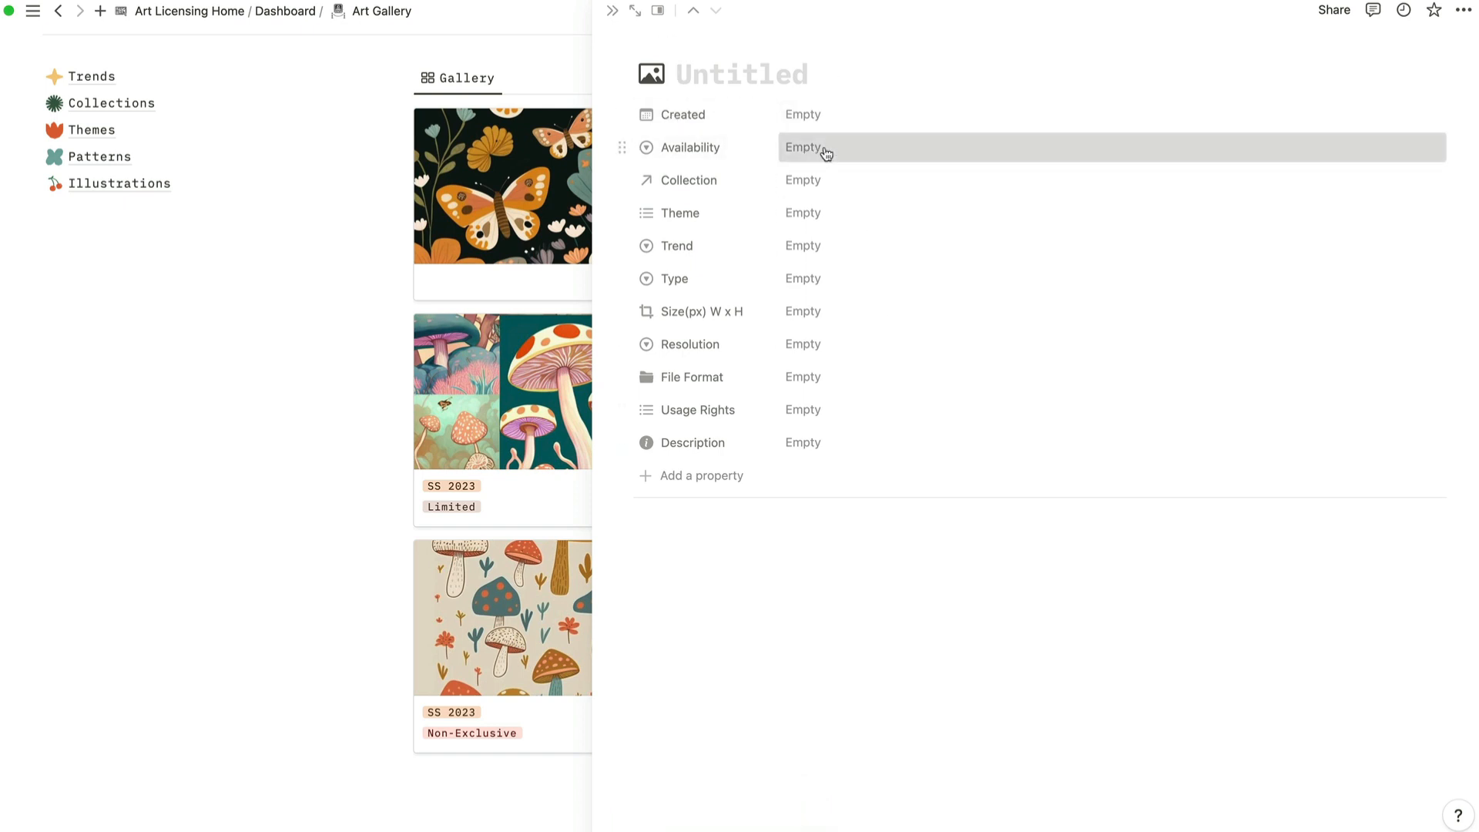
pyautogui.click(823, 151)
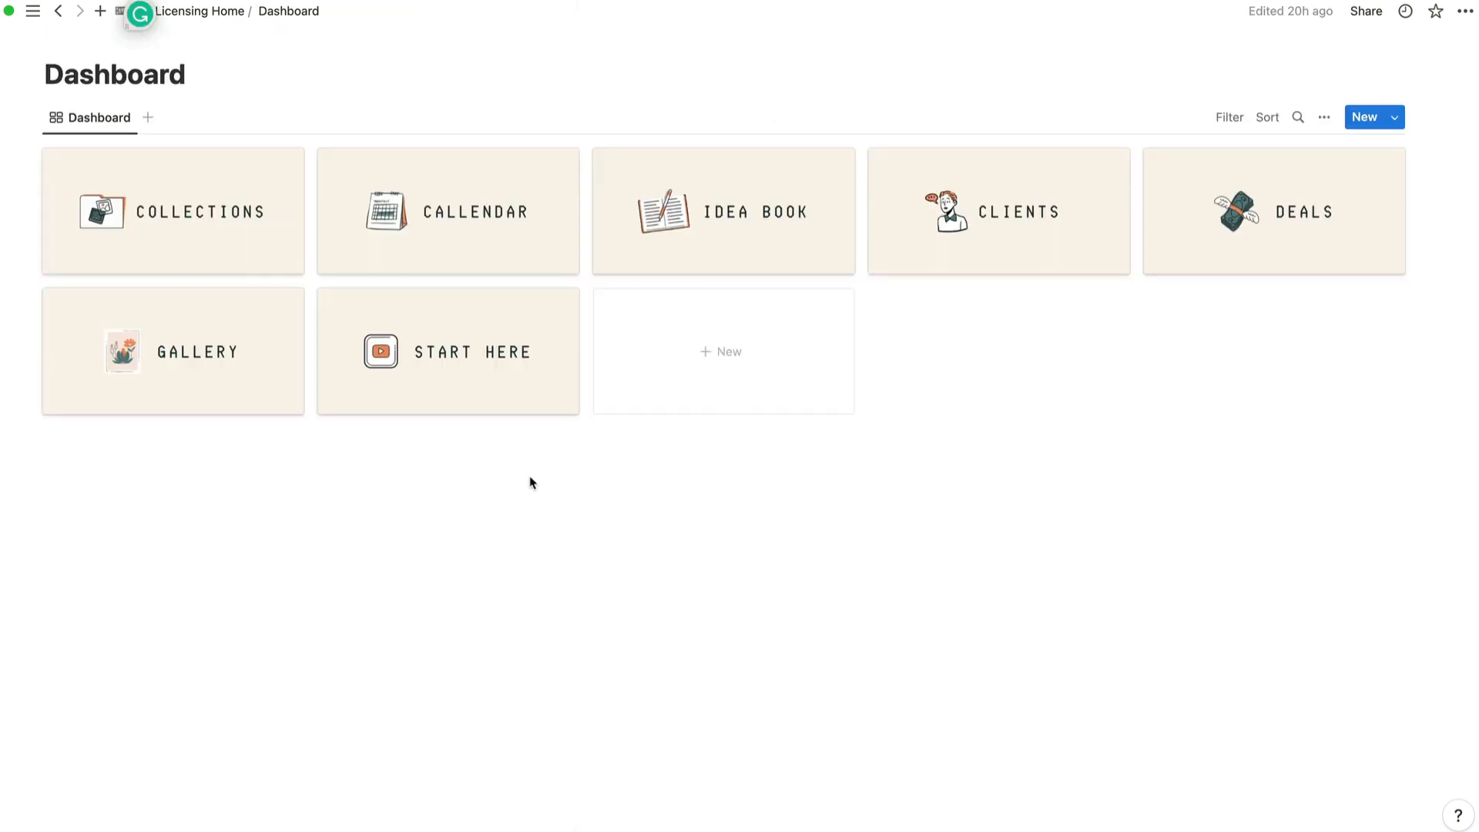
# Open the Terms page from Start Here and read the Availability and Usage Rights definitions, collapsing both sections again.
pyautogui.click(473, 362)
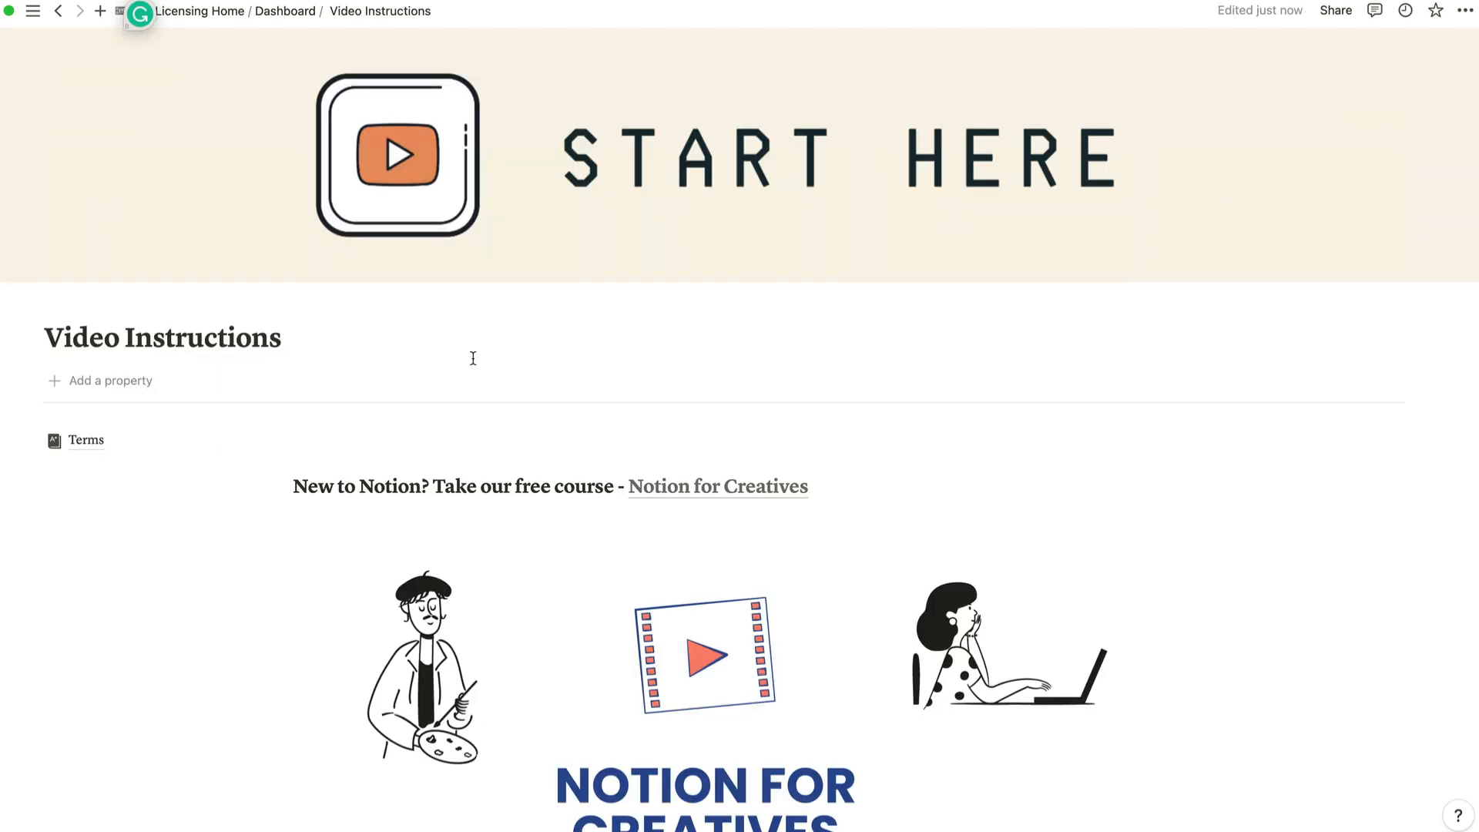
pyautogui.click(87, 441)
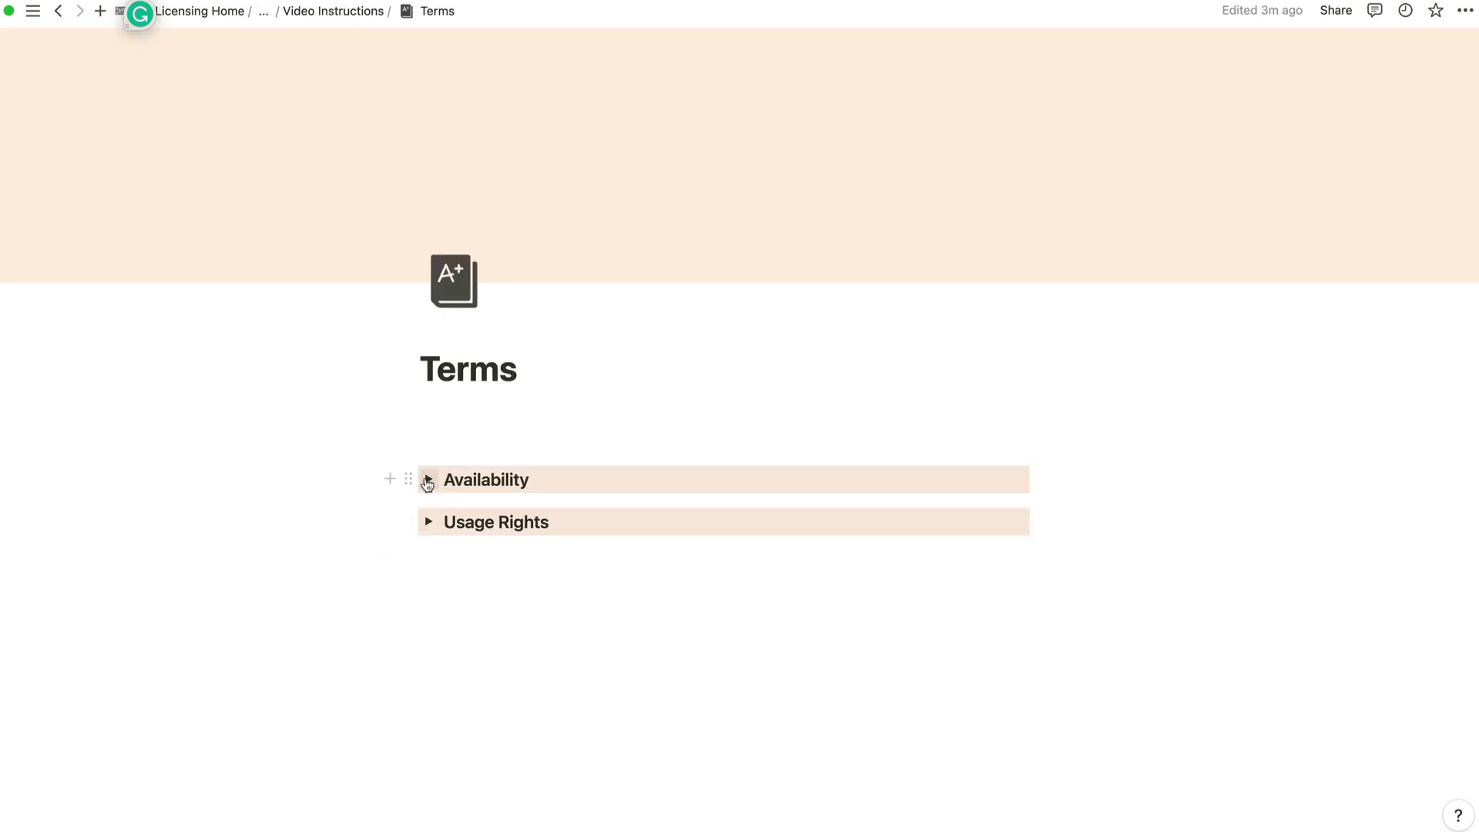
pyautogui.click(428, 481)
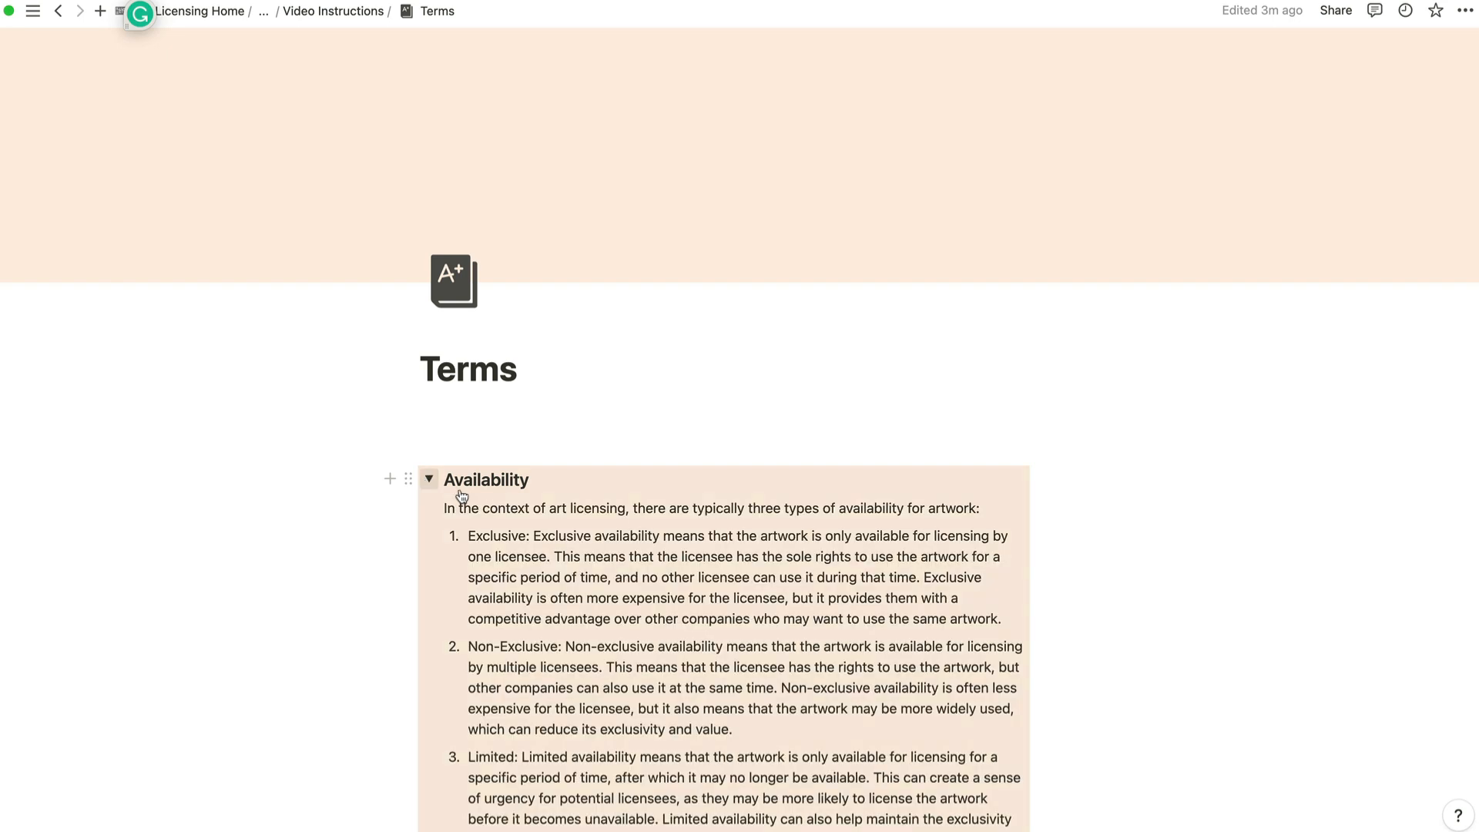
pyautogui.scroll(-5, 431, 492)
pyautogui.click(430, 593)
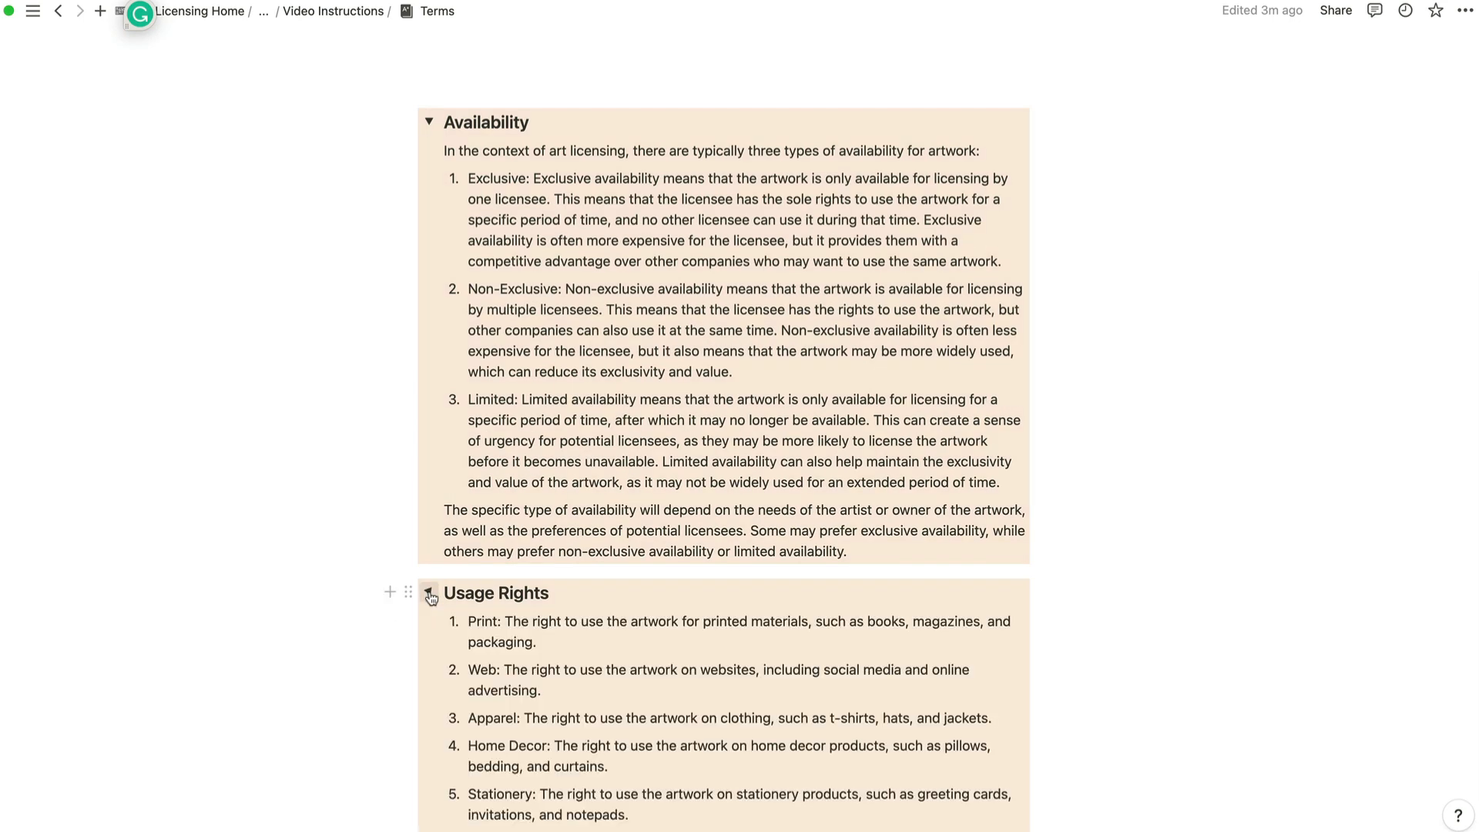
pyautogui.click(430, 593)
pyautogui.click(429, 121)
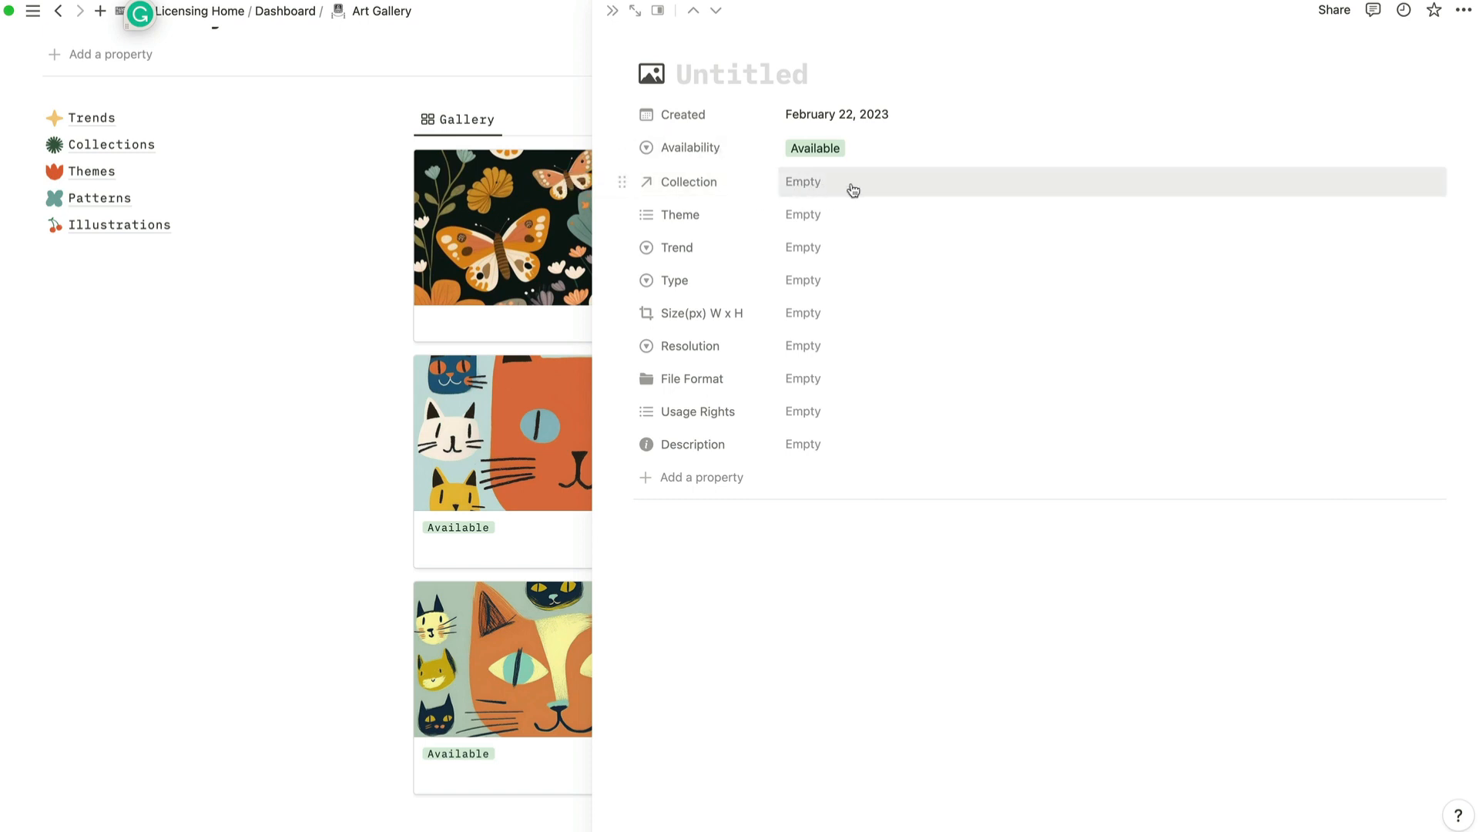
# Examine the Collection, Theme and Trend options of the new artwork entry without choosing any.
pyautogui.click(851, 183)
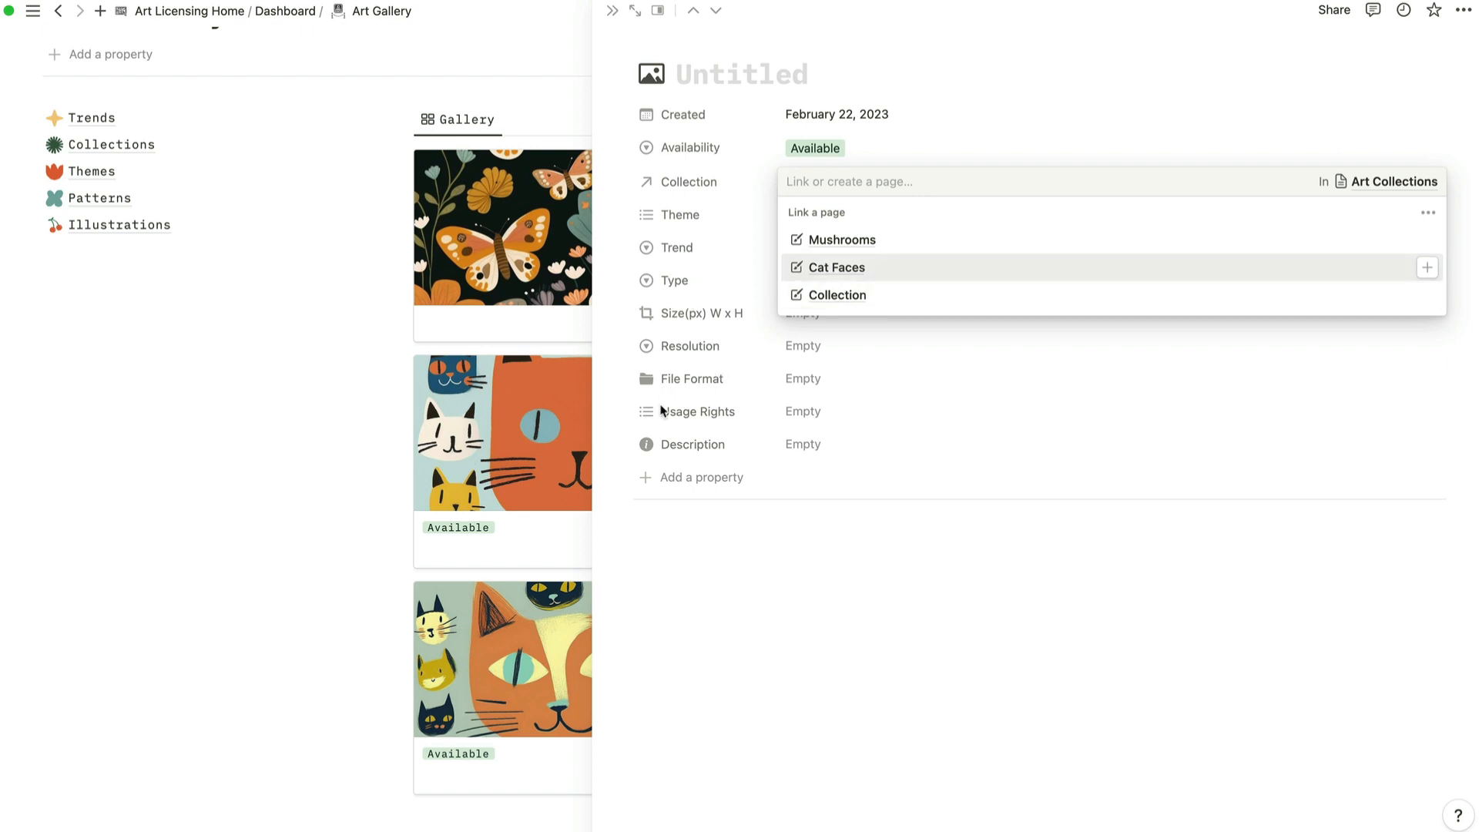
pyautogui.press('Down')
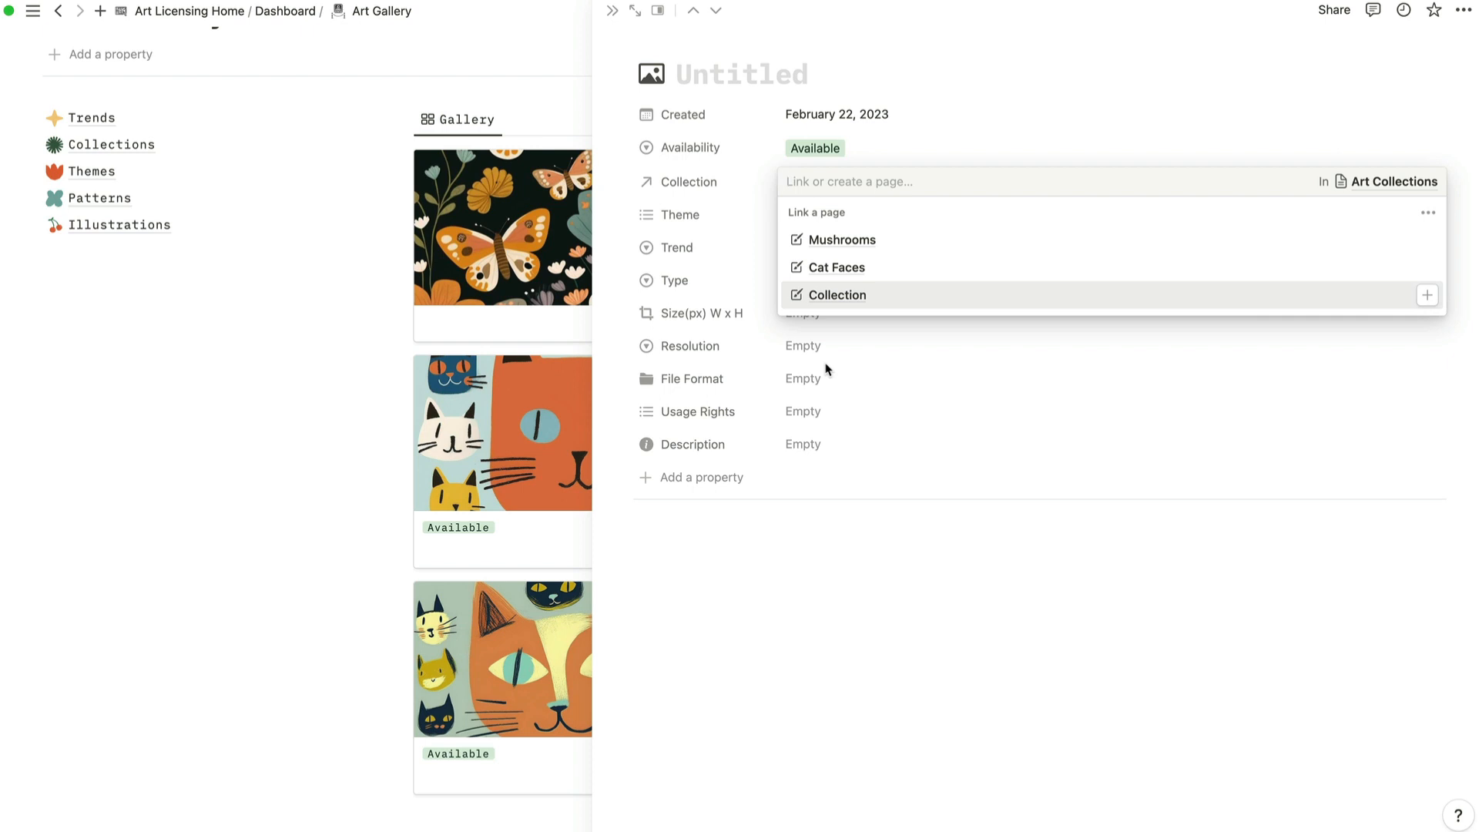
pyautogui.press('Escape')
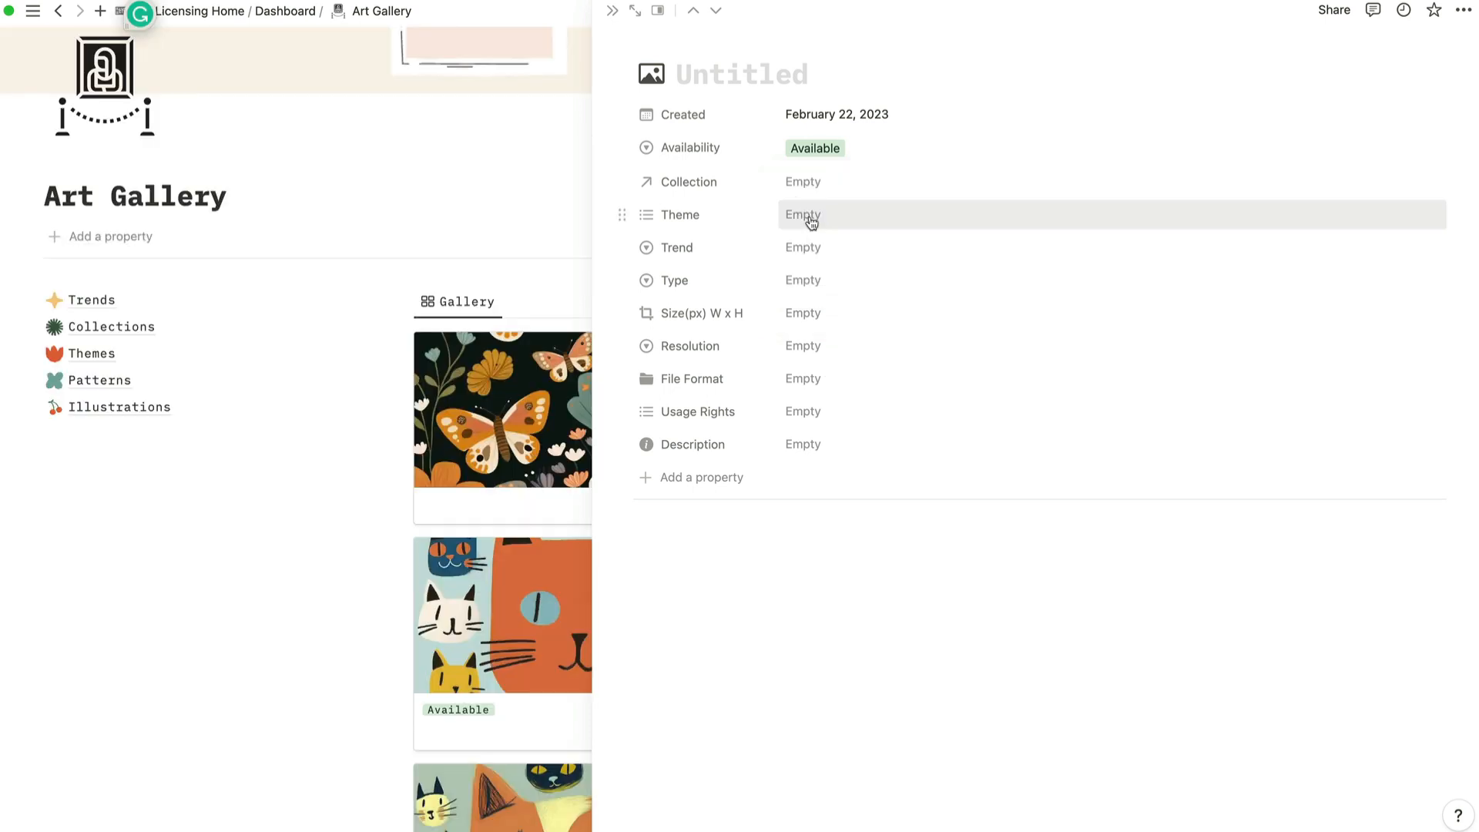
pyautogui.click(825, 219)
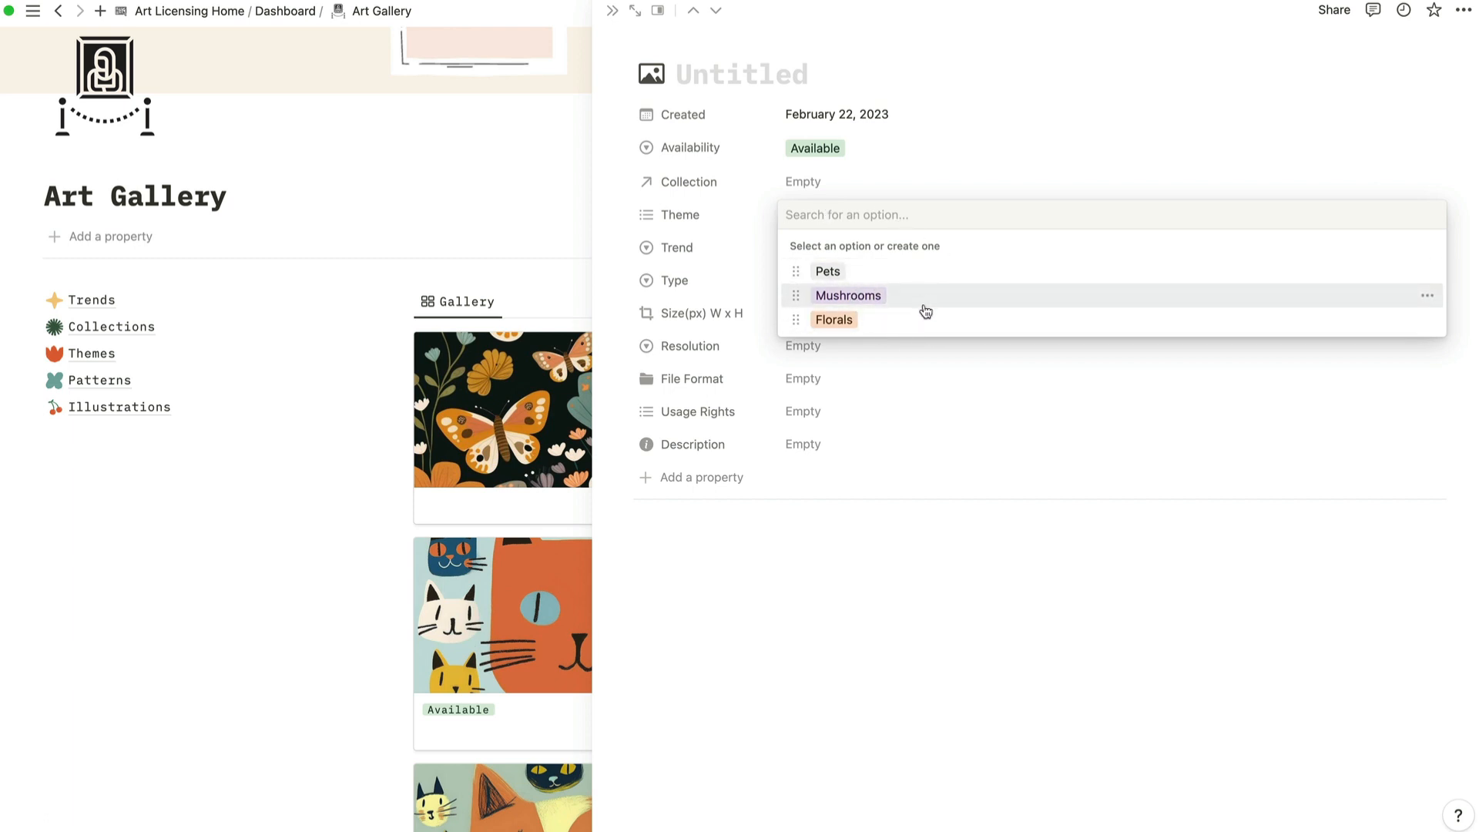
pyautogui.click(1039, 612)
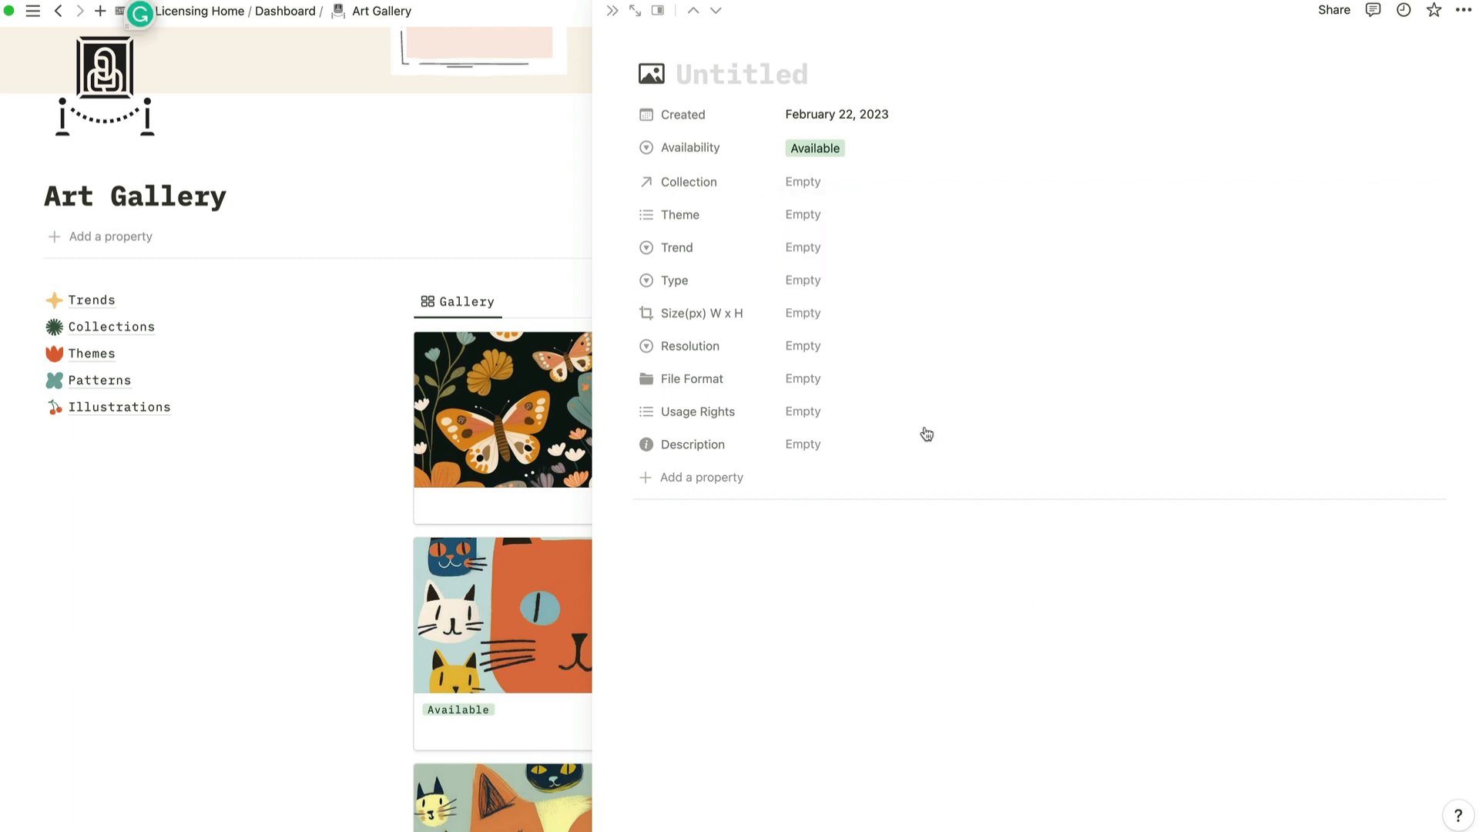
pyautogui.click(815, 252)
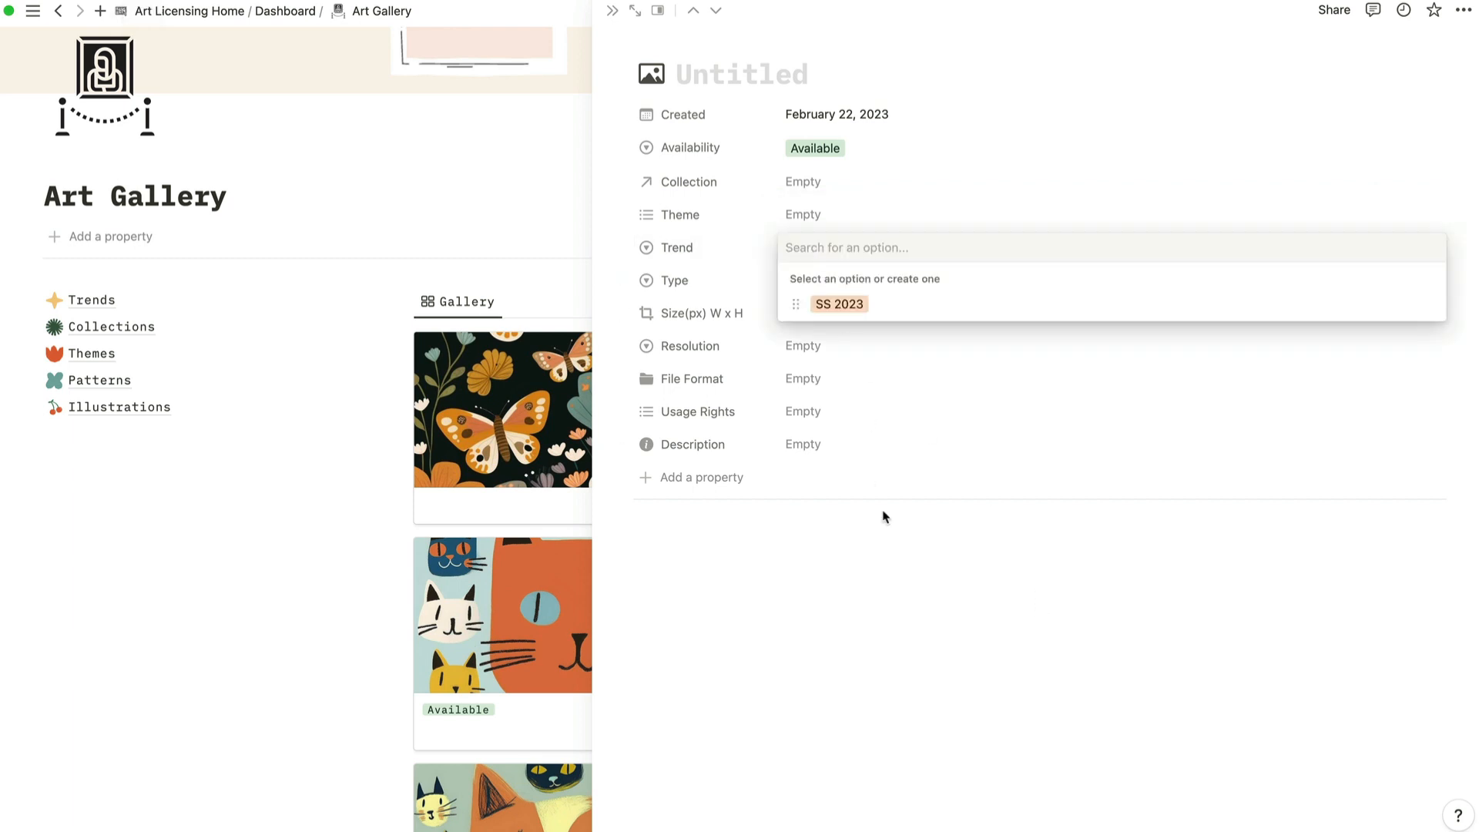
pyautogui.click(904, 557)
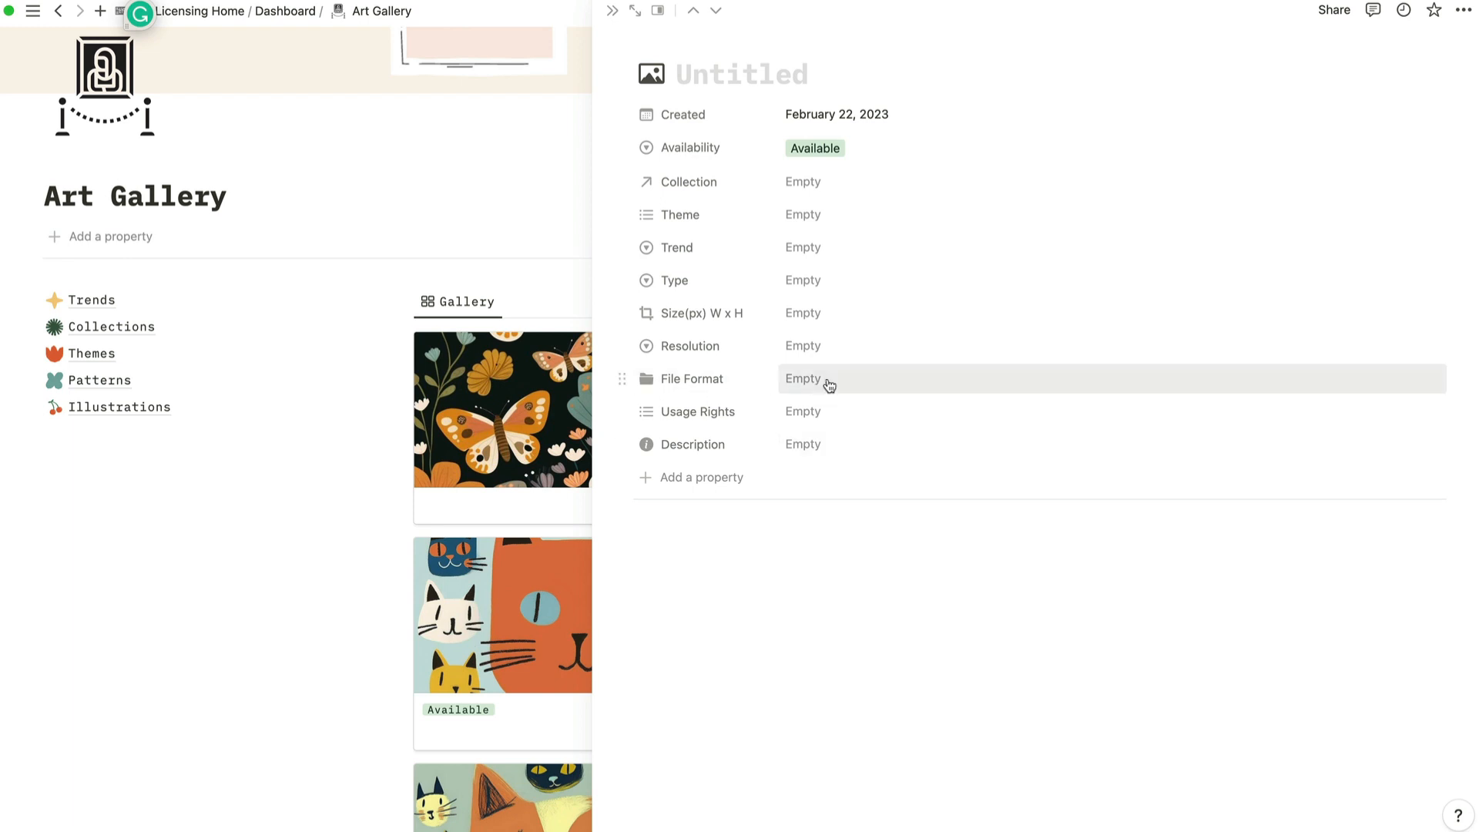
# Check the artwork entry's File Format and Usage Rights options and its Description field, leaving them empty.
pyautogui.click(800, 389)
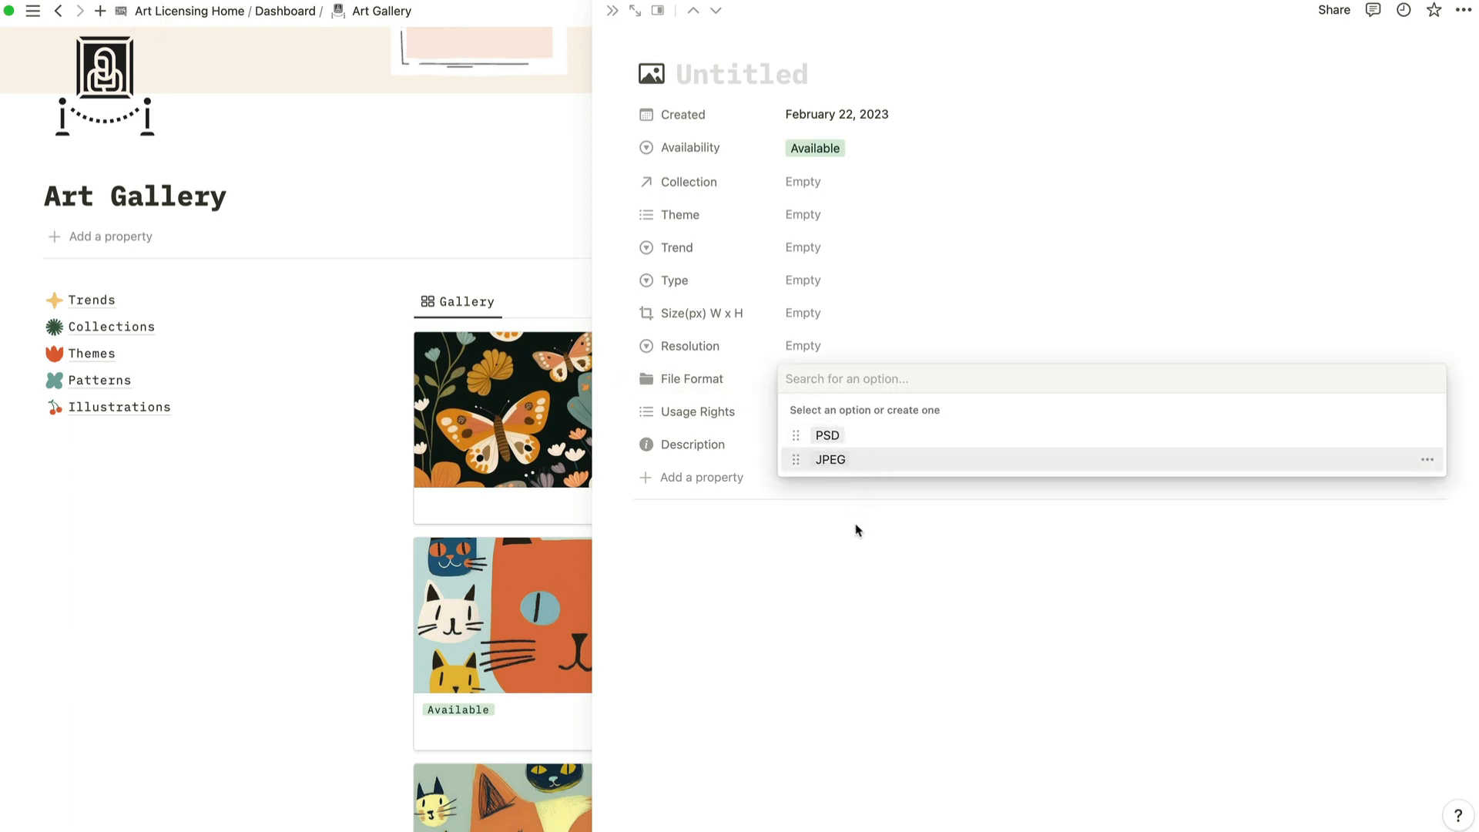
pyautogui.click(866, 543)
pyautogui.click(832, 423)
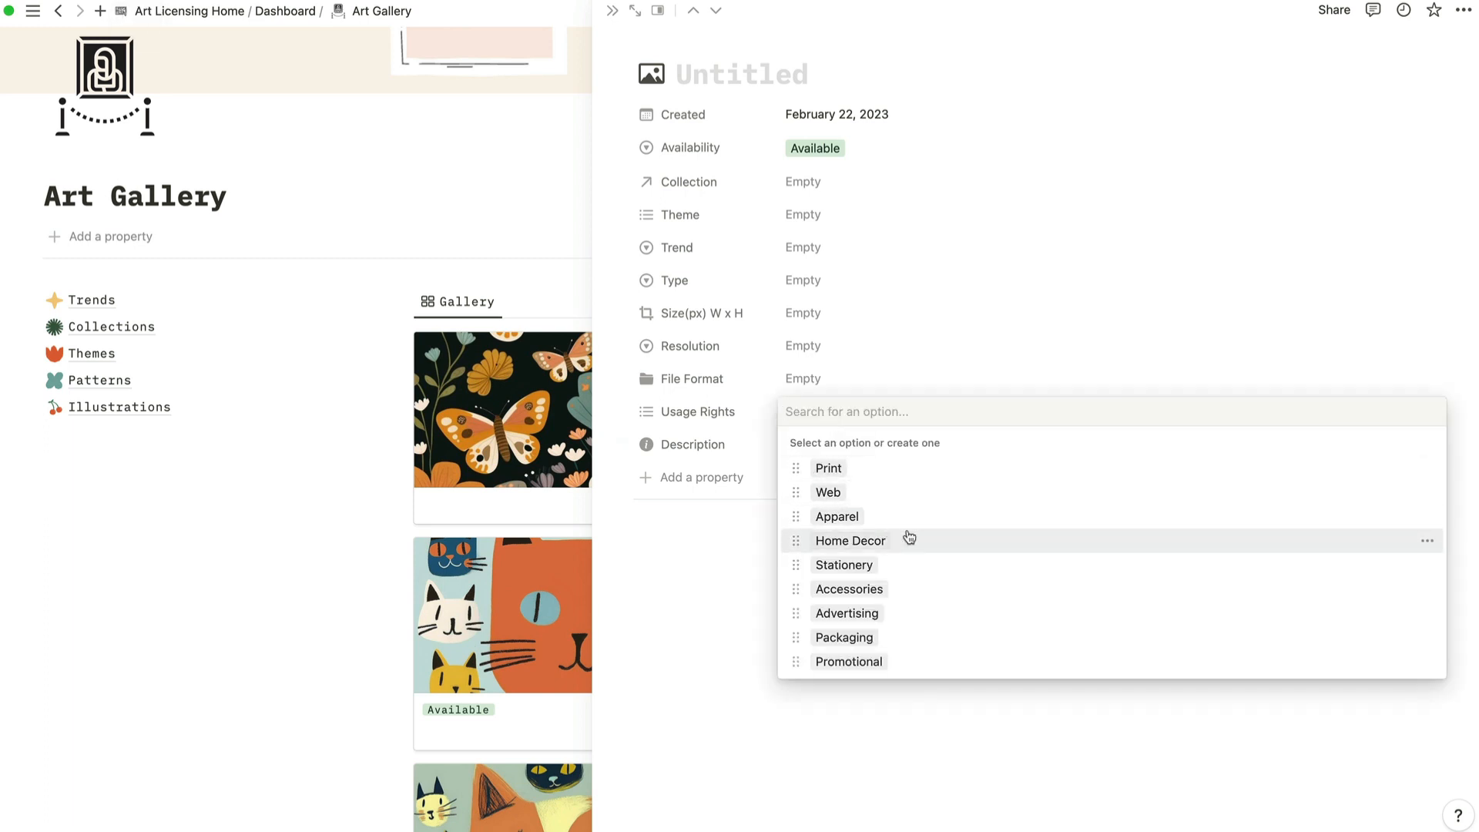
pyautogui.click(808, 442)
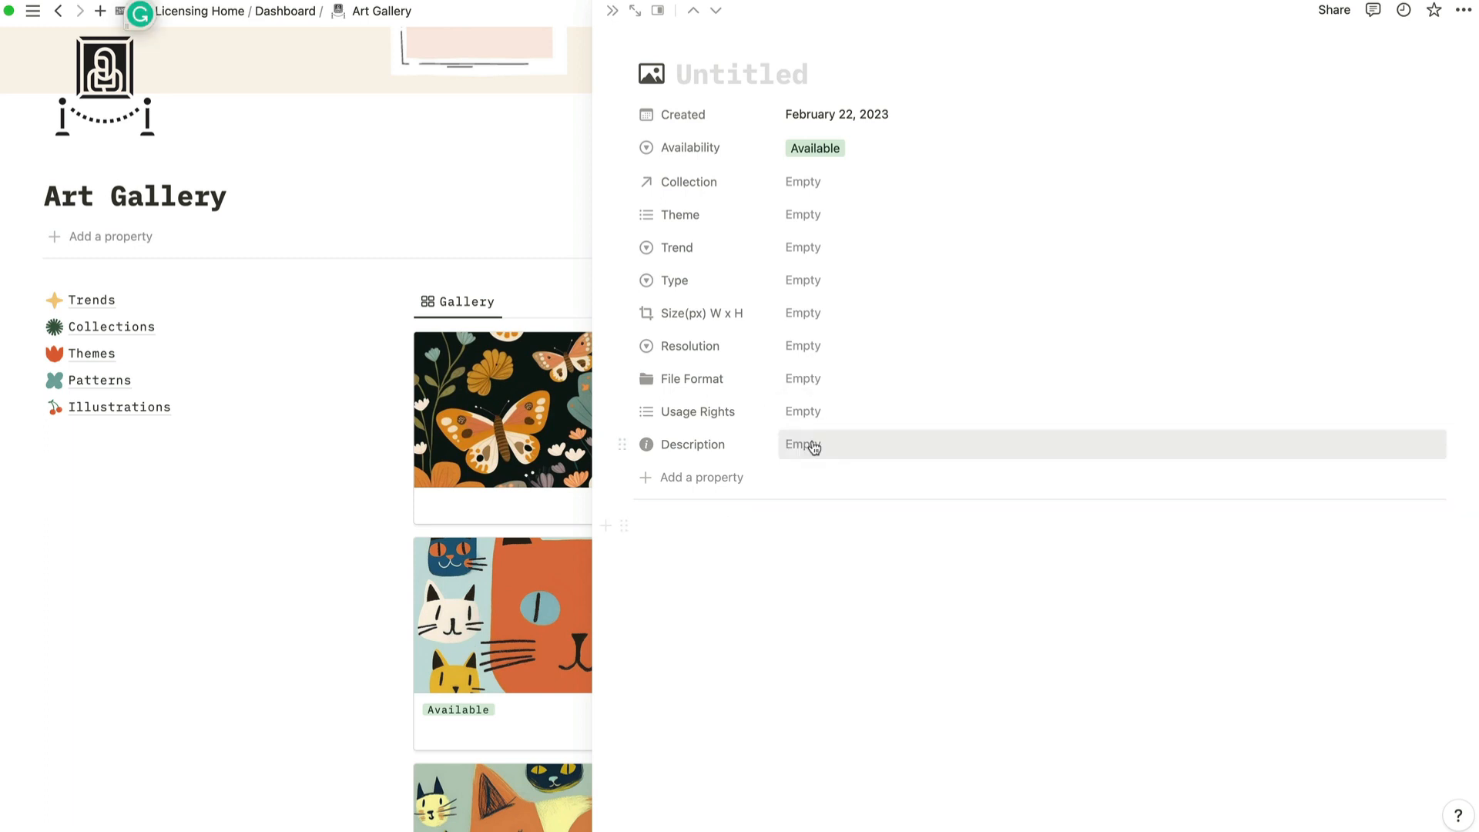
pyautogui.click(800, 445)
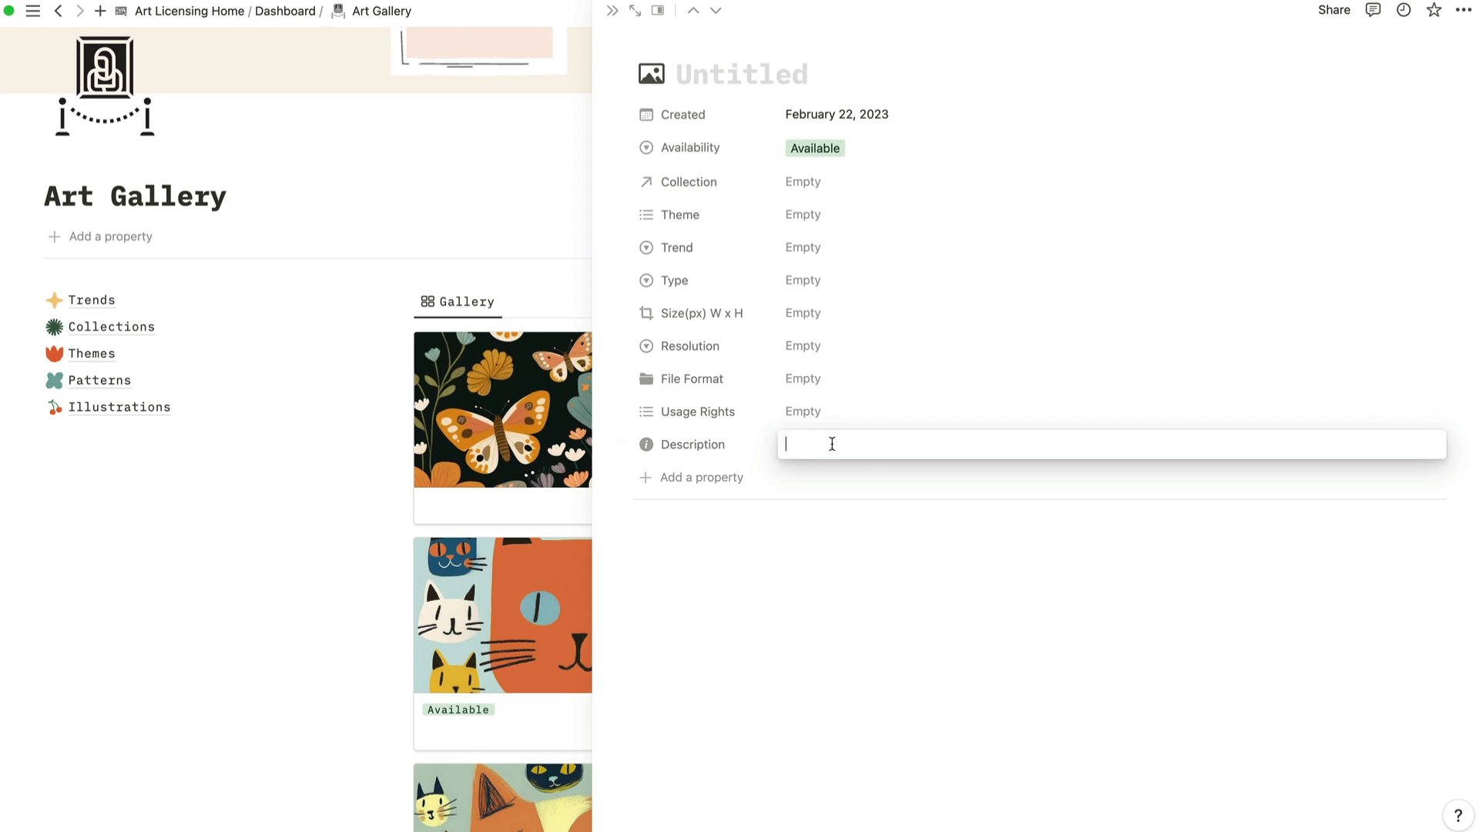
pyautogui.click(1029, 570)
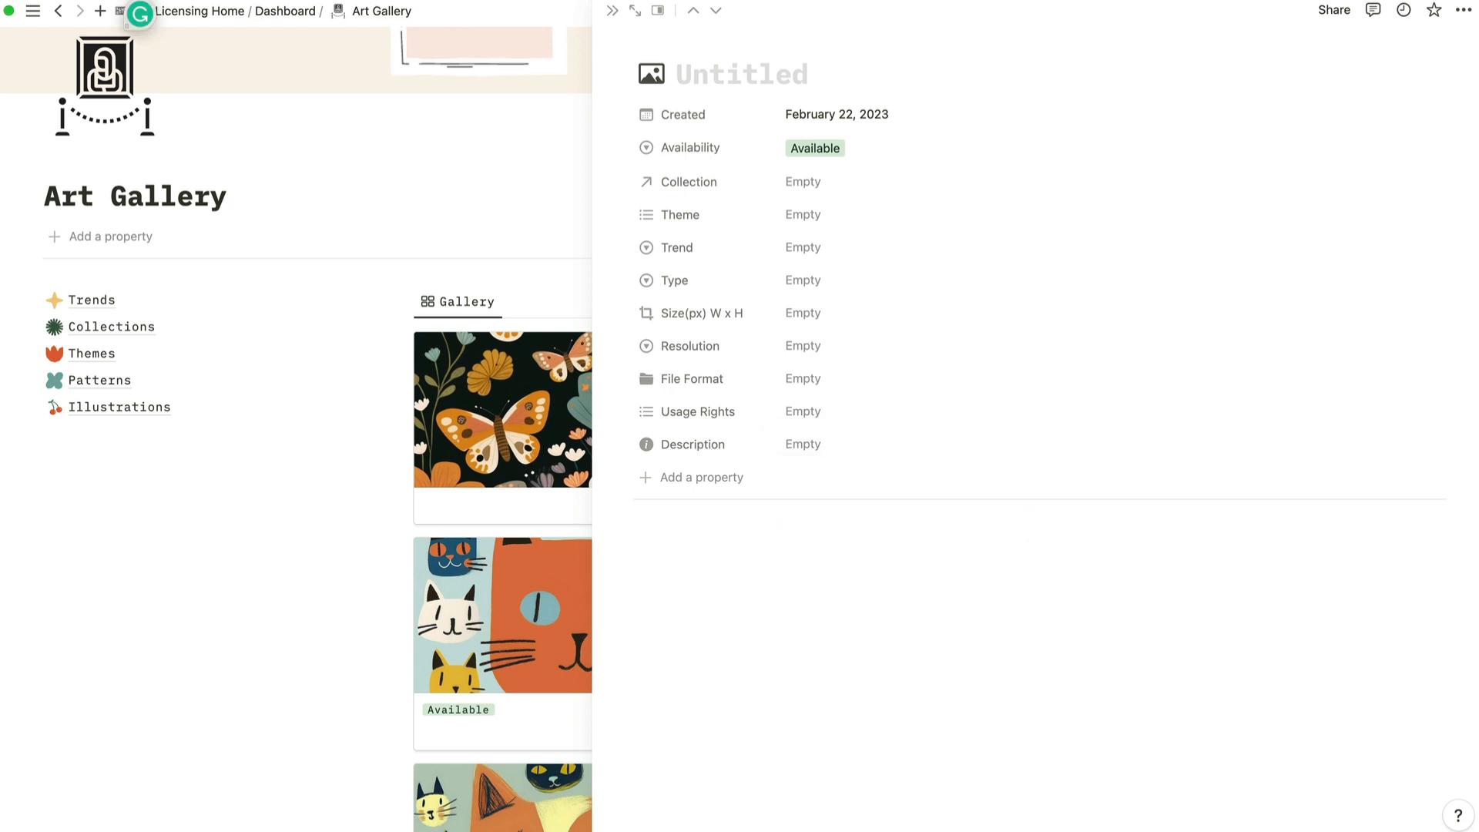
# Insert the sailing ships illustration into the new artwork entry's body and close the entry to return to the Art Gallery.
pyautogui.moveTo(1379, 677); pyautogui.dragTo(1091, 522)
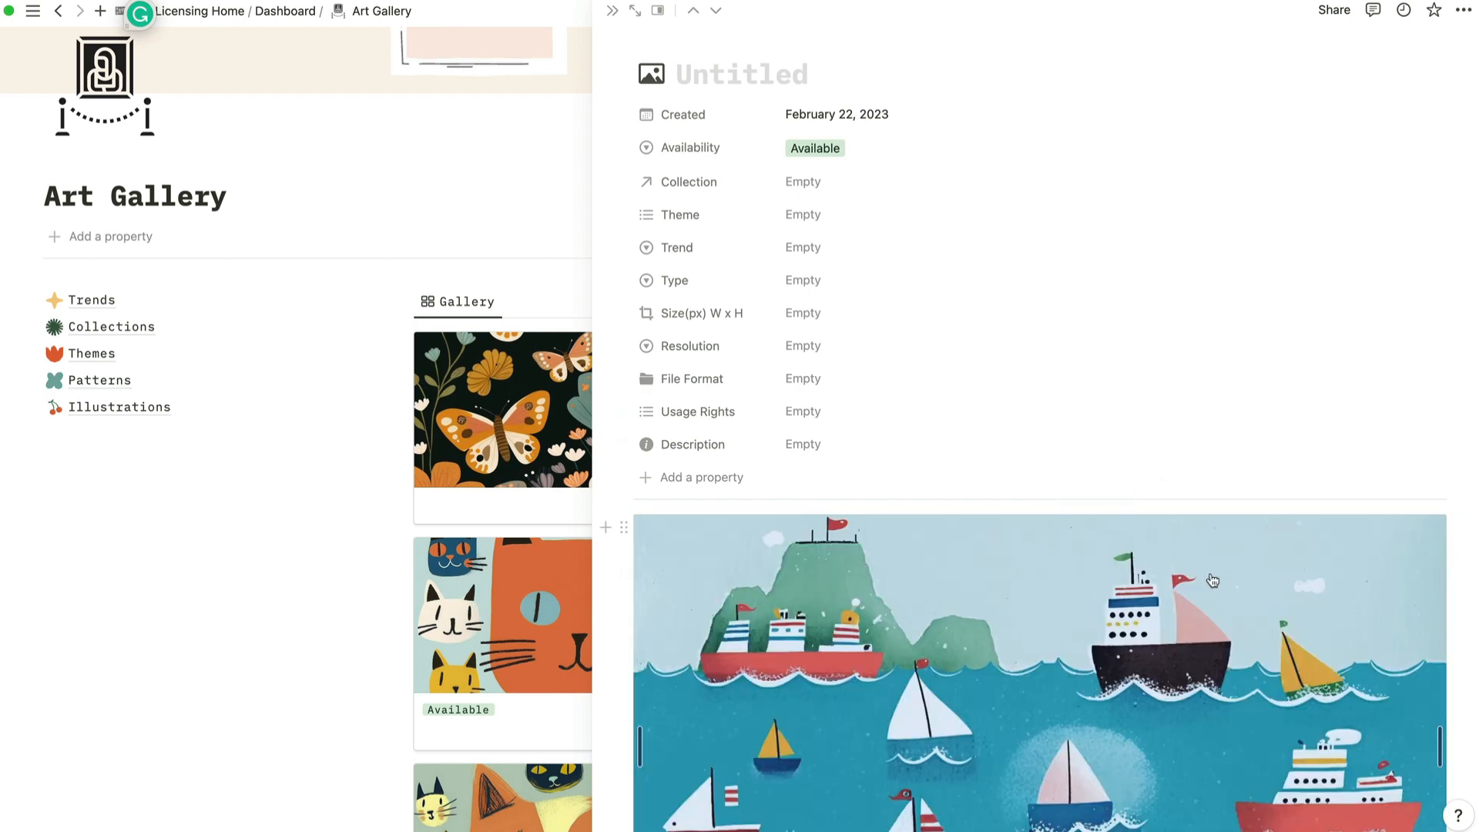
pyautogui.scroll(-3, 1213, 580)
pyautogui.click(610, 11)
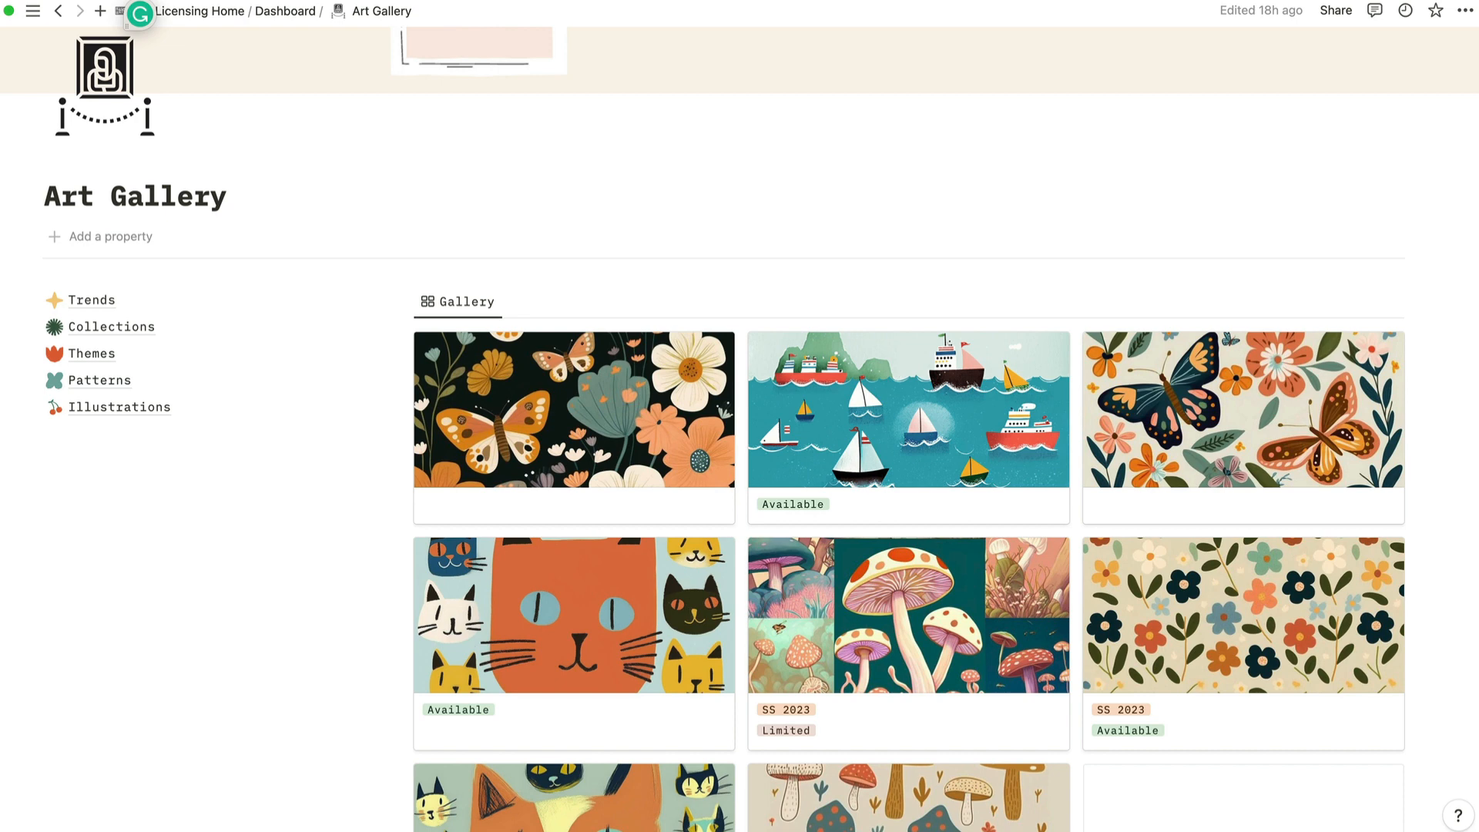
pyautogui.scroll(5, 245, 716)
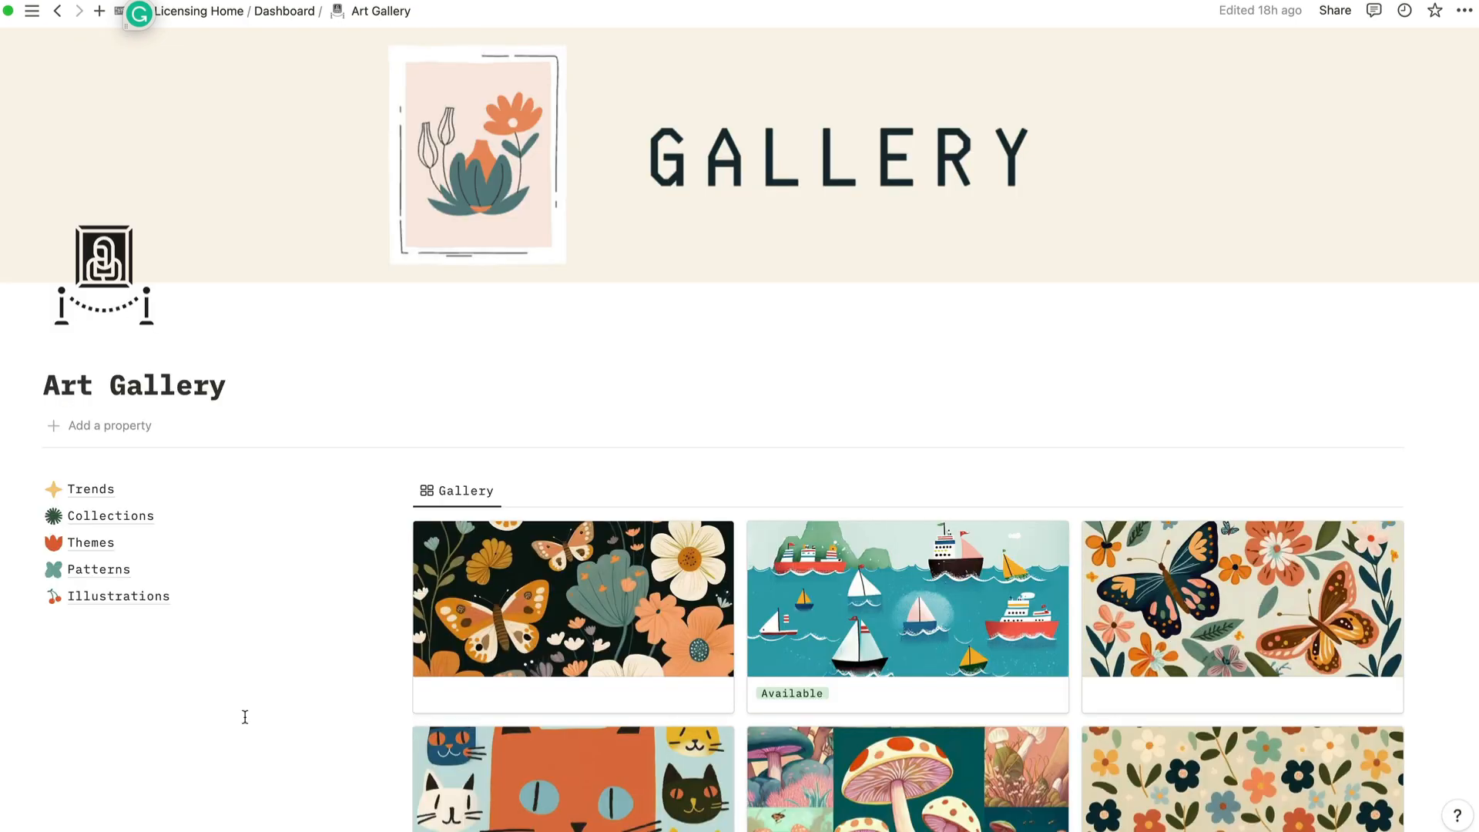
# Visit the gallery's Trends and Collections pages and review the blank Collection entry's properties, Description and Artwork sections.
pyautogui.click(99, 491)
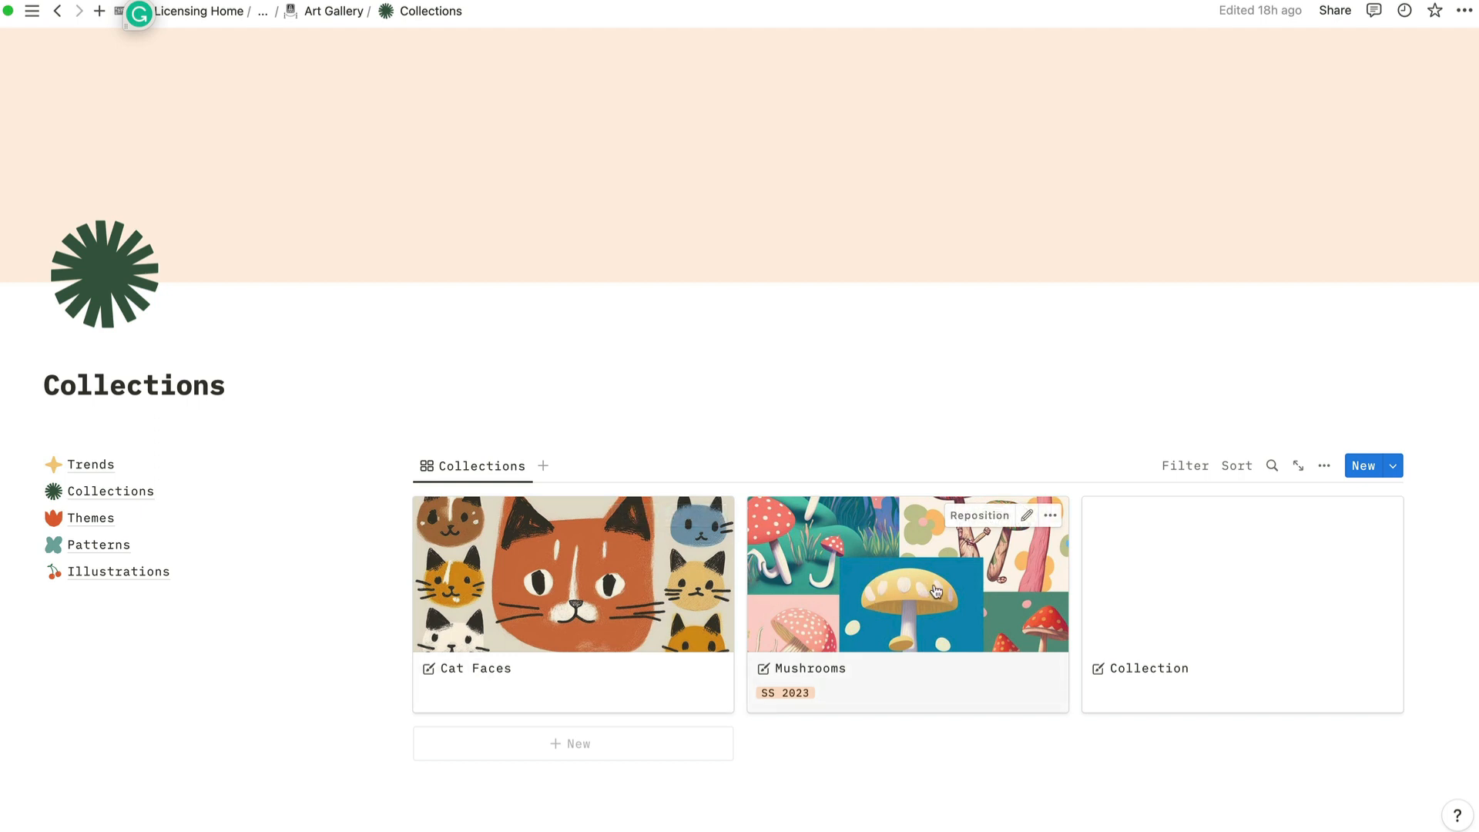
pyautogui.click(1228, 611)
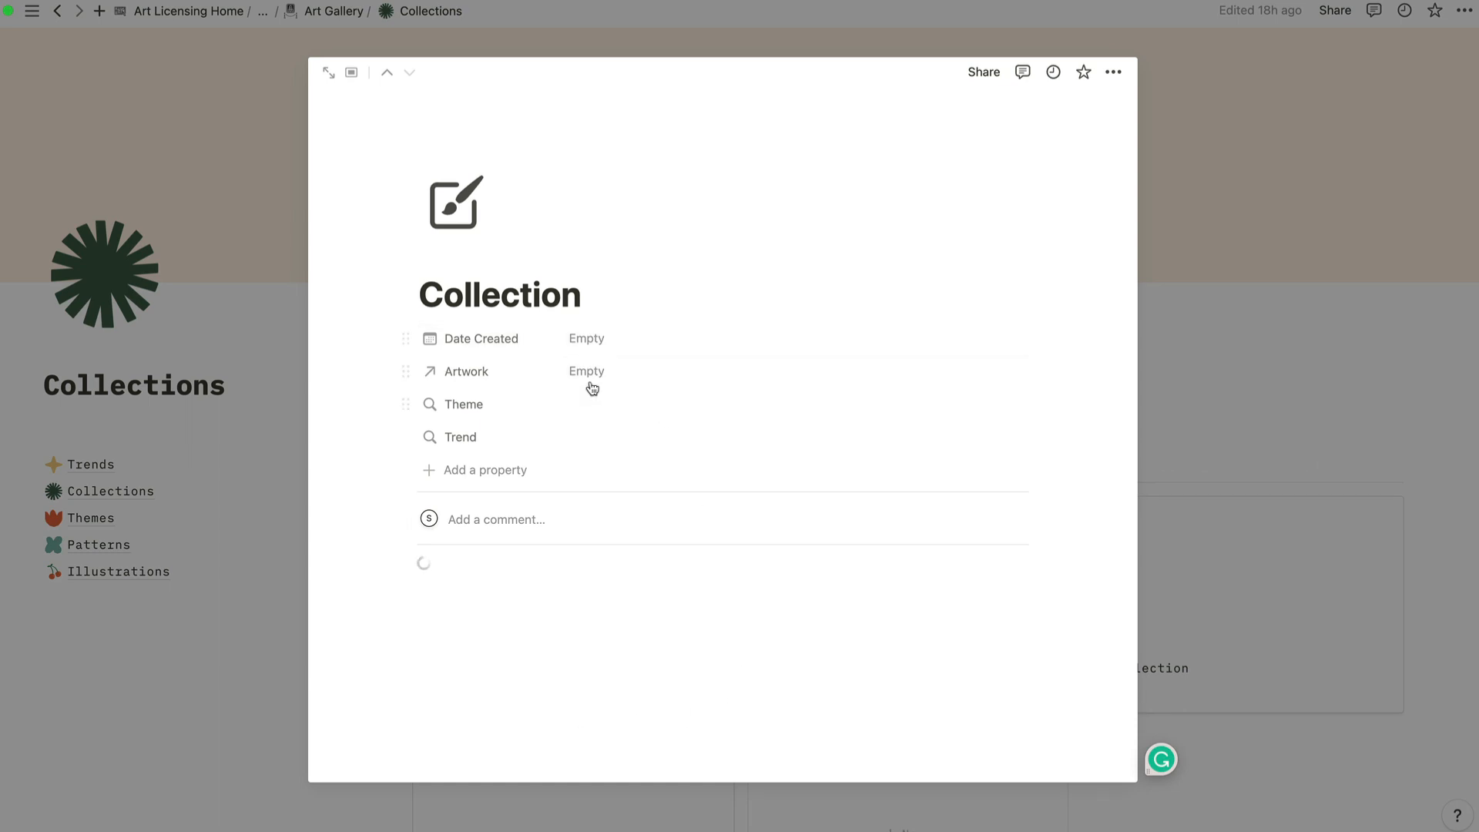
pyautogui.scroll(-2, 677, 553)
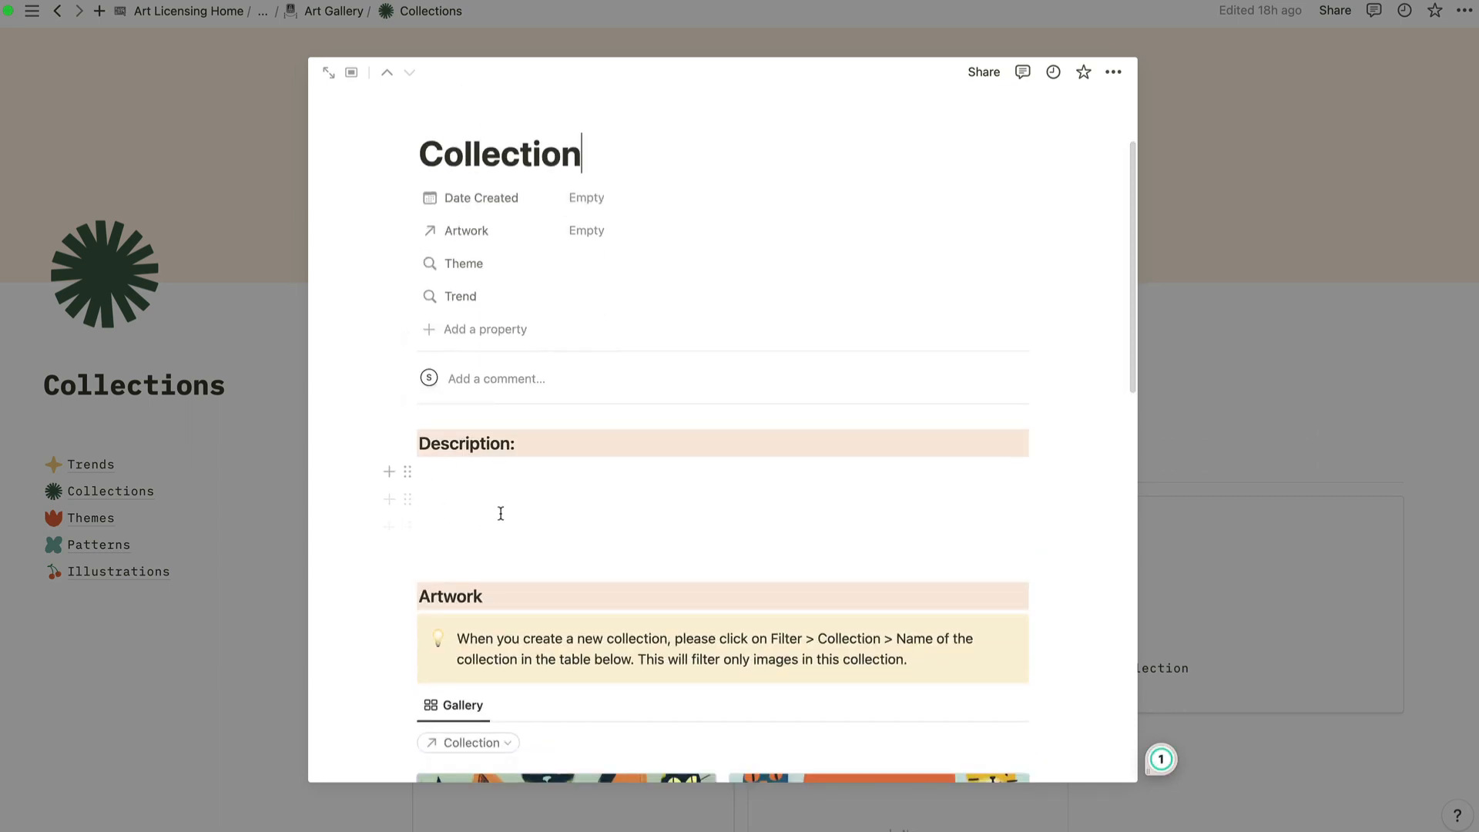
pyautogui.scroll(-5, 529, 522)
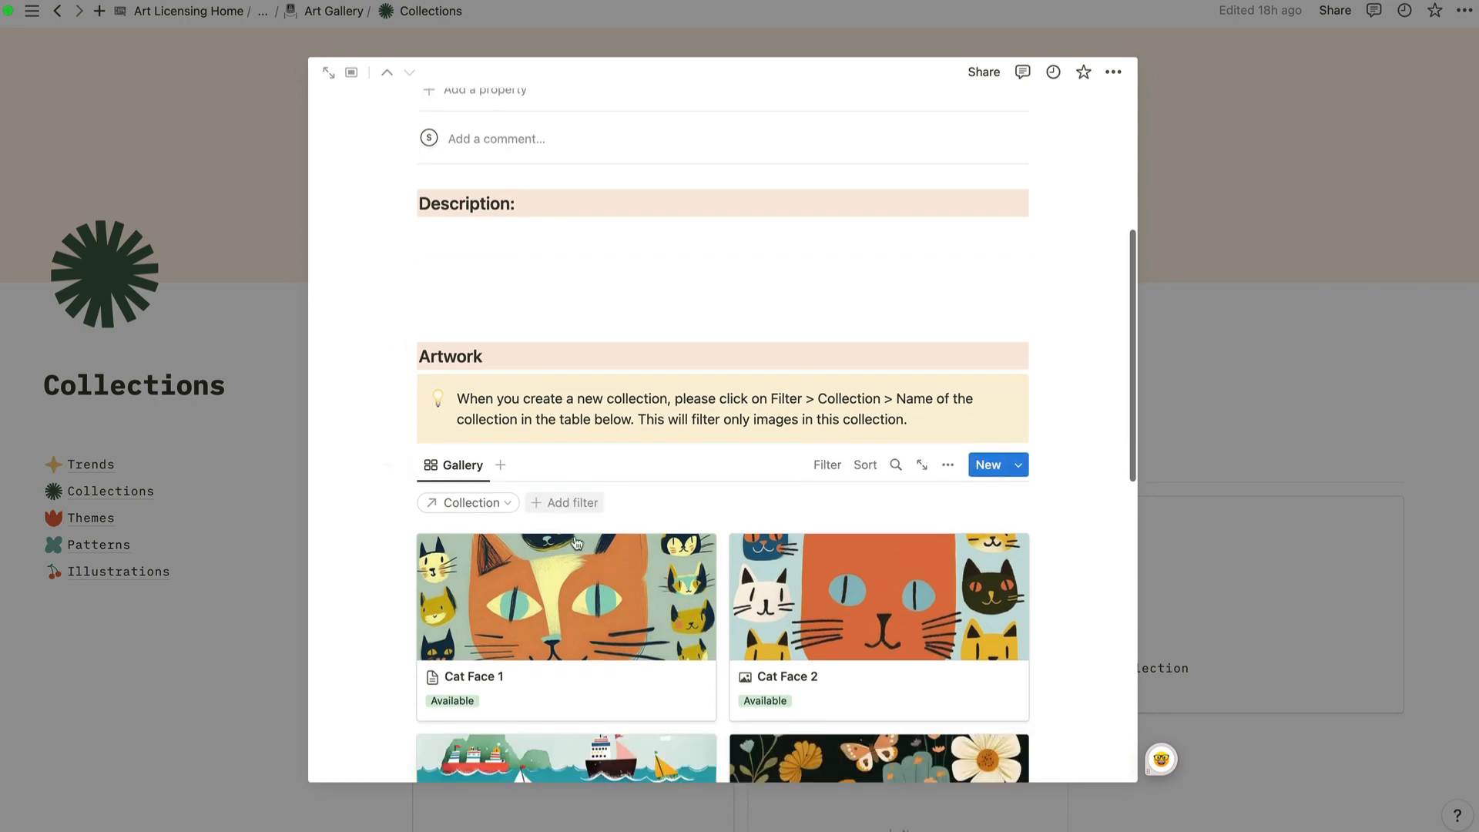
pyautogui.scroll(-4, 578, 542)
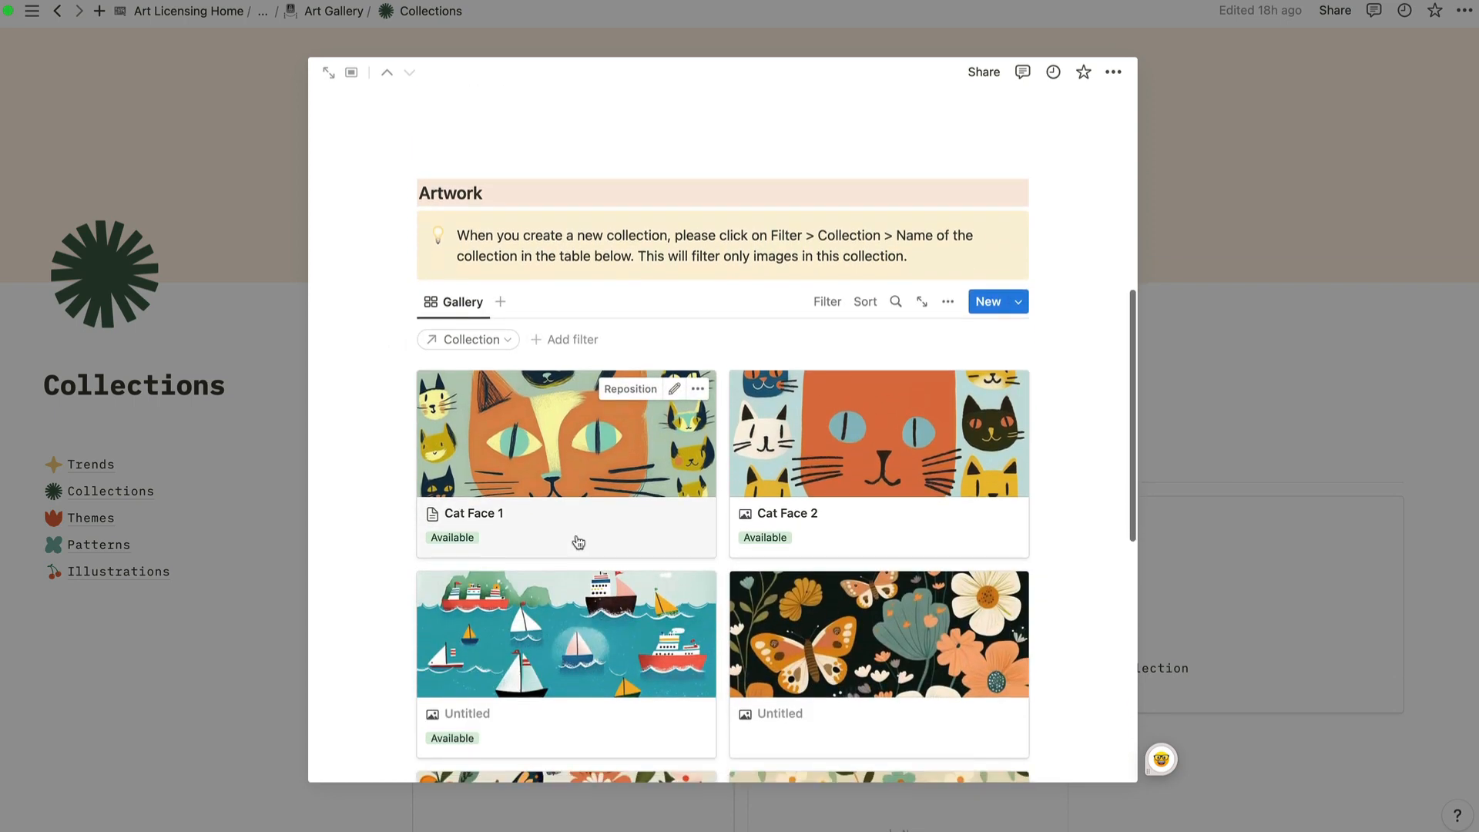
pyautogui.scroll(6, 571, 541)
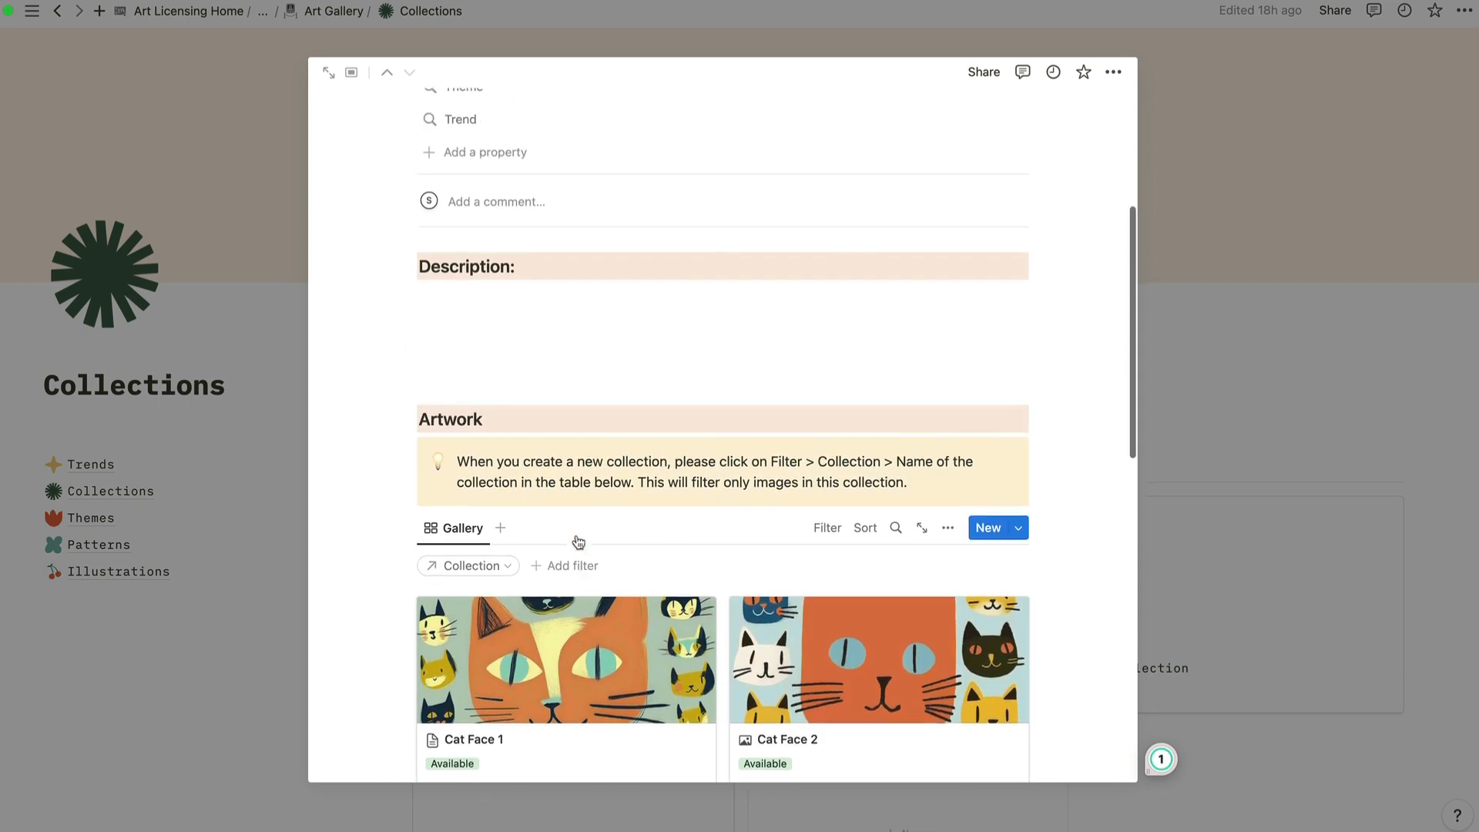
pyautogui.scroll(-7, 572, 542)
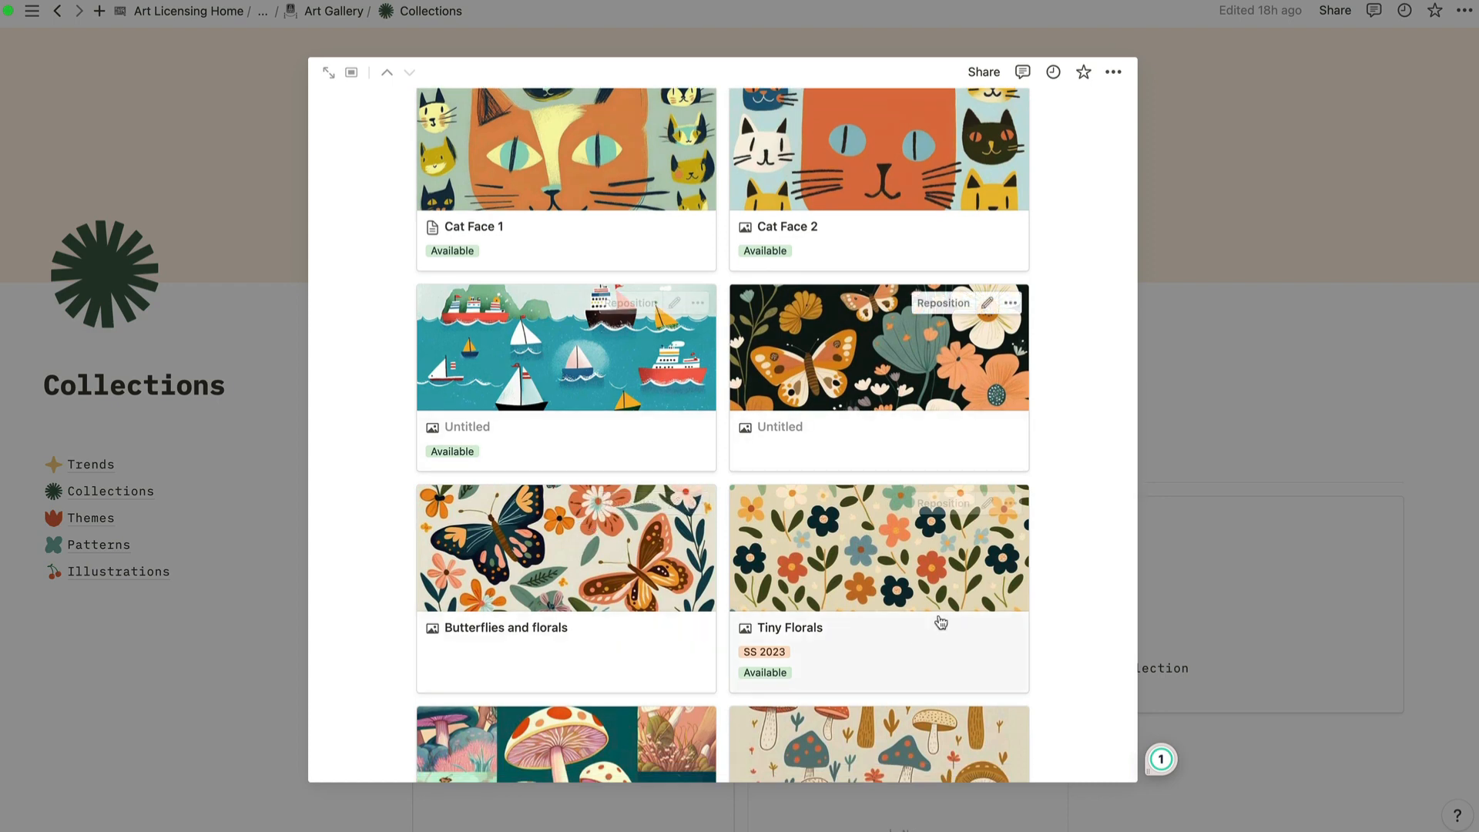
pyautogui.scroll(6, 836, 608)
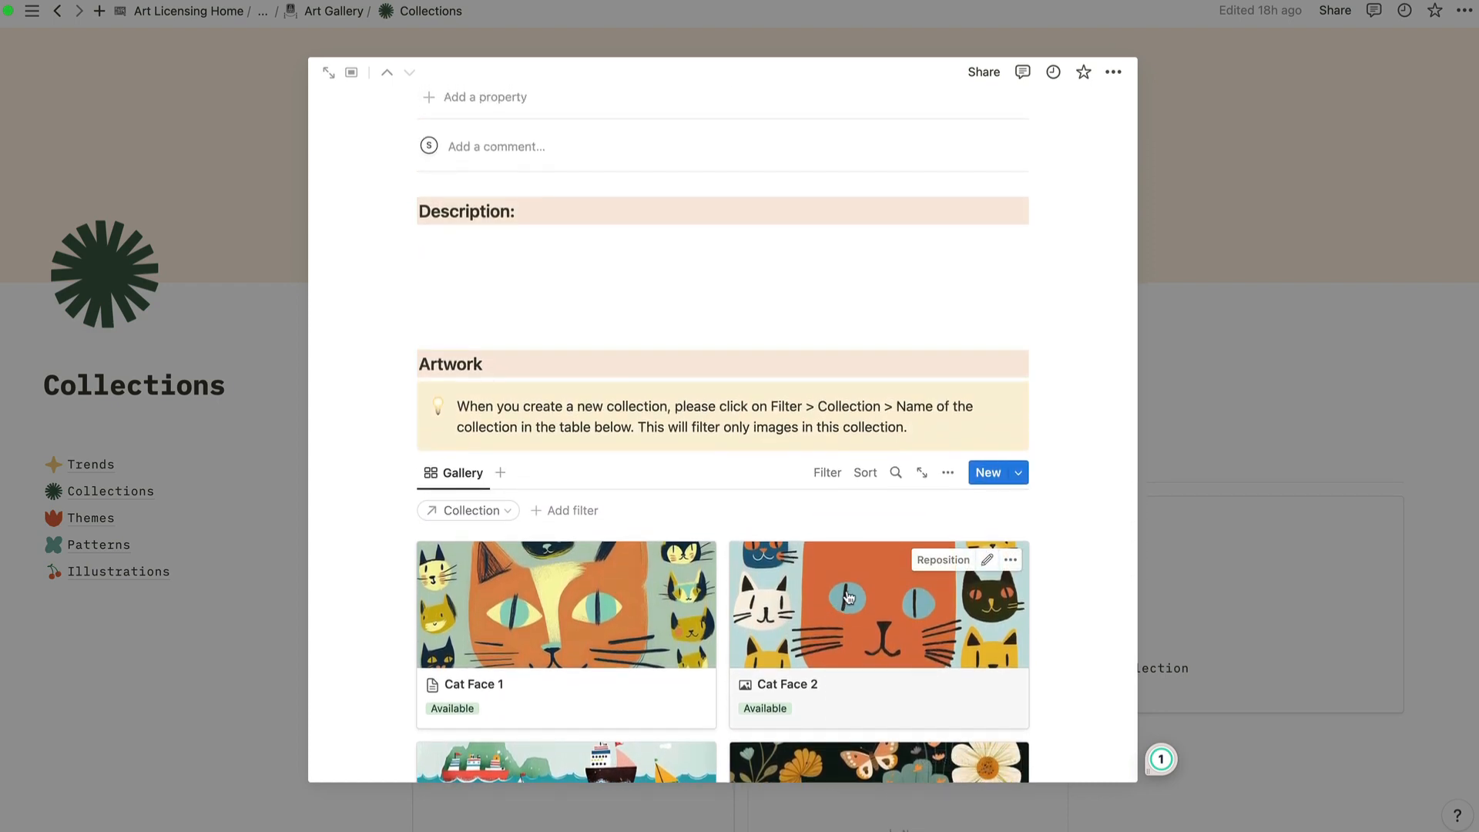
pyautogui.scroll(4, 633, 352)
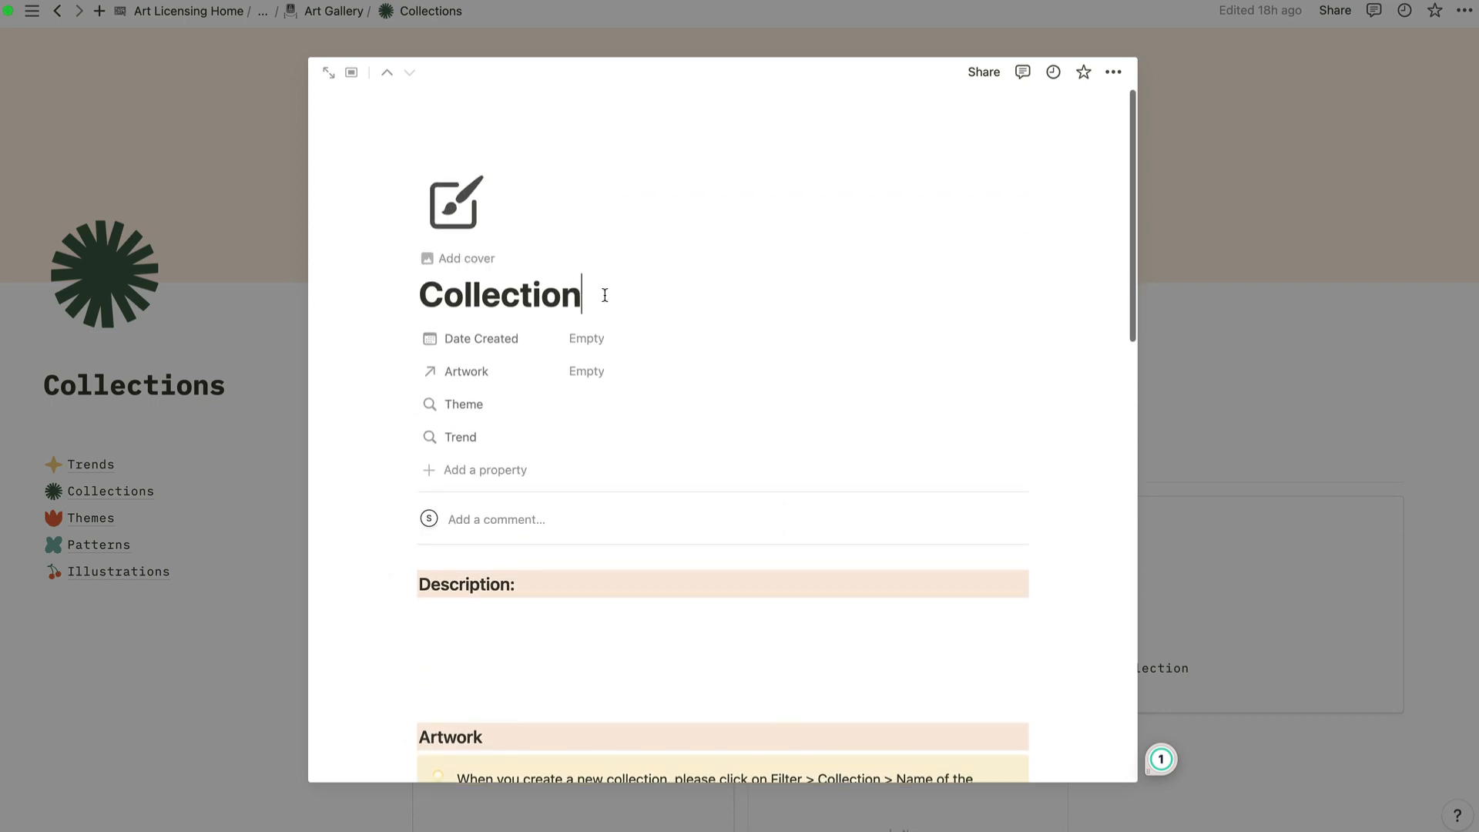
# Rename the blank collection entry to Birds and filter its Artwork gallery to the Birds collection.
pyautogui.moveTo(603, 293); pyautogui.dragTo(399, 291)
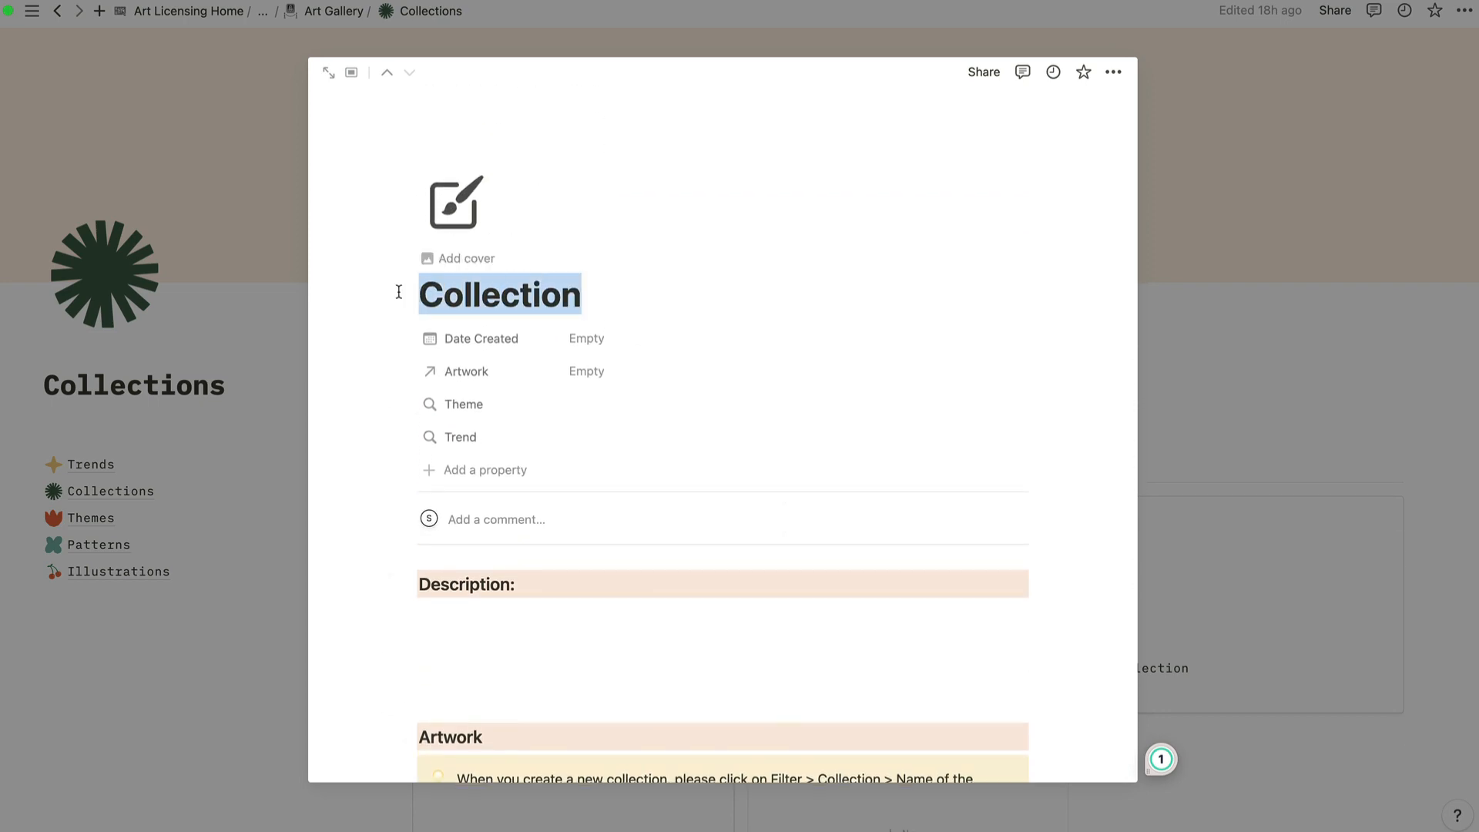
pyautogui.write('B')
pyautogui.scroll(-5, 822, 493)
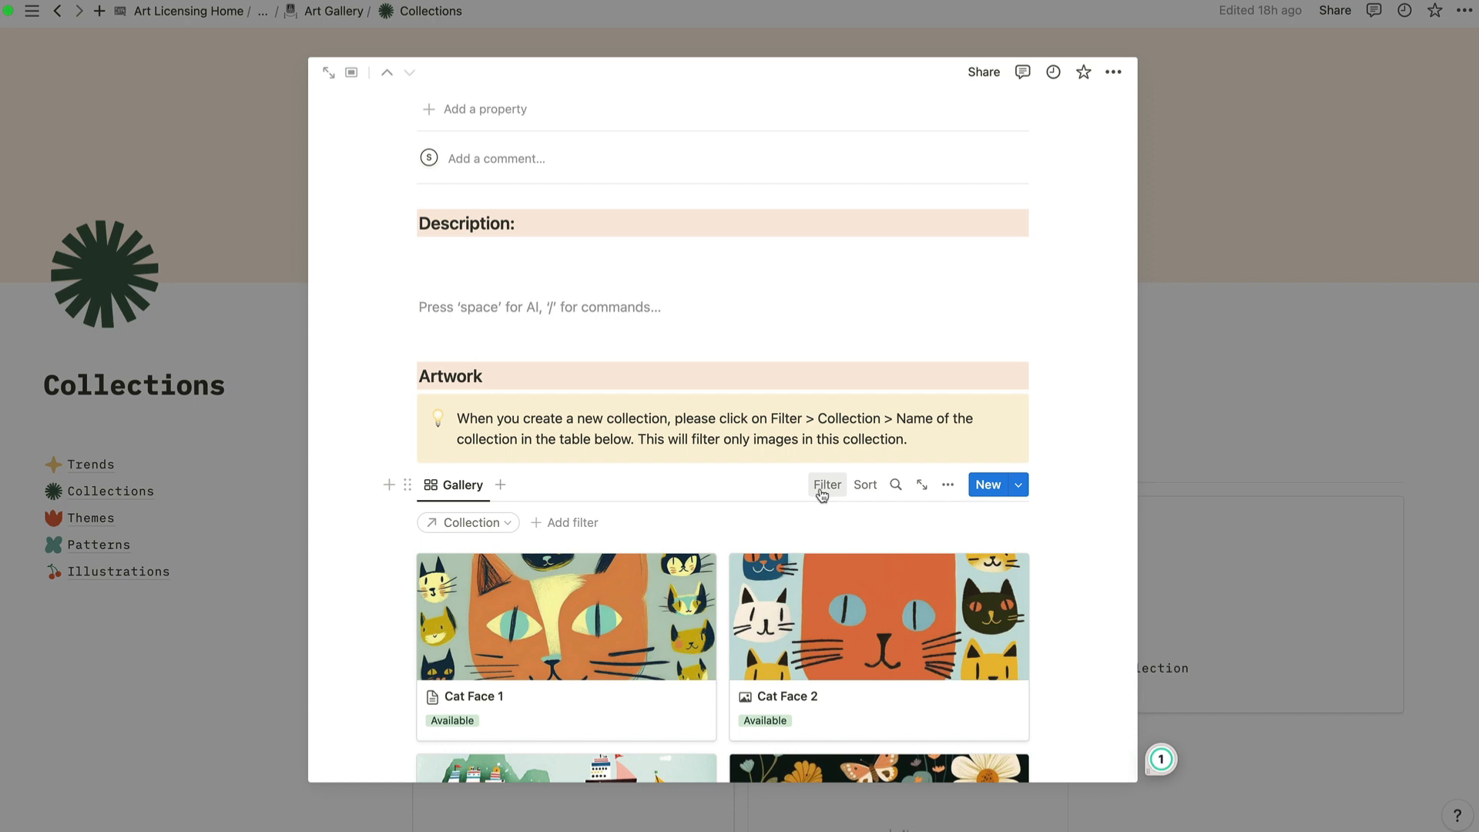
pyautogui.click(826, 484)
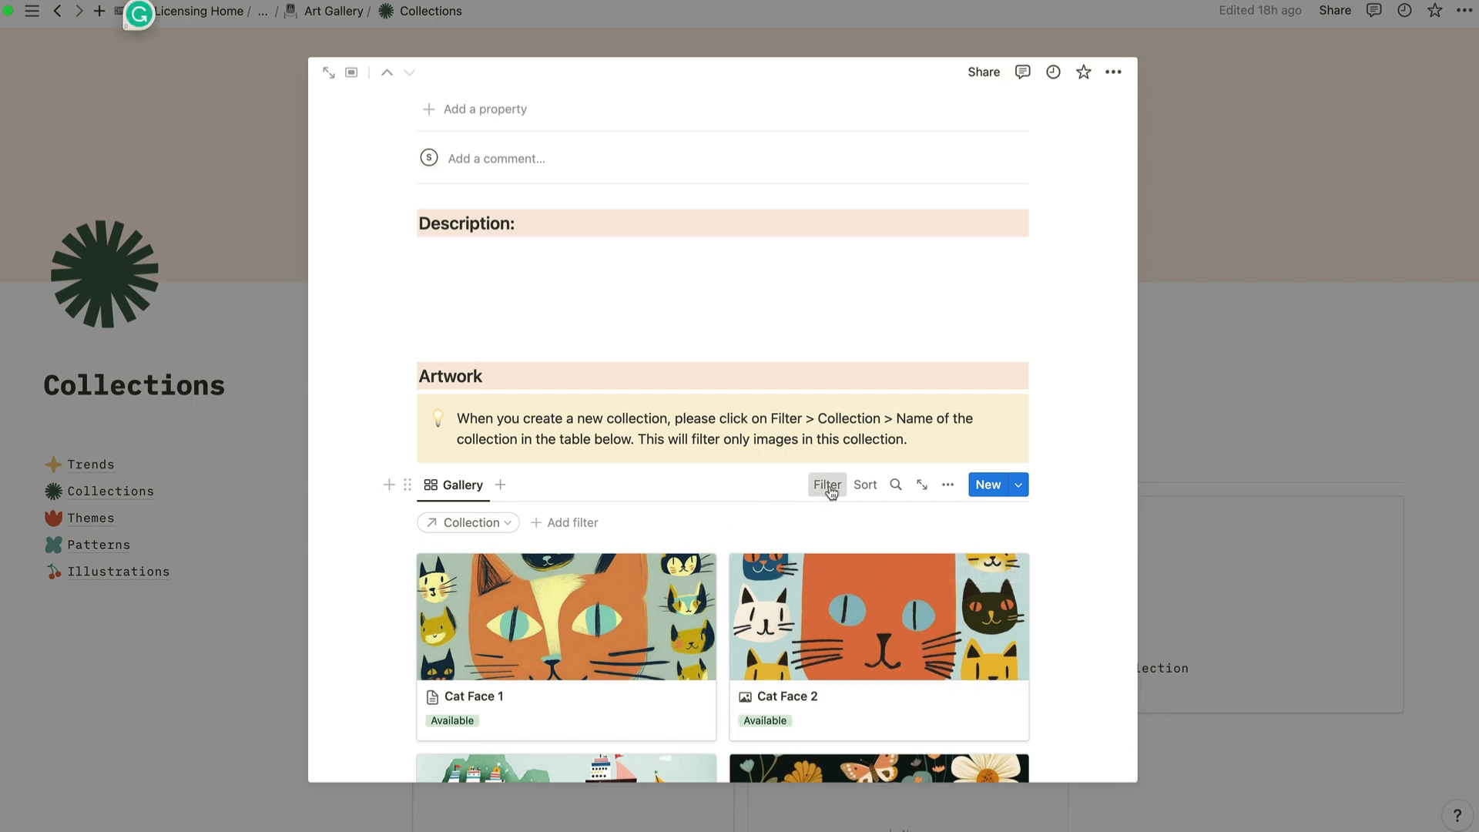
pyautogui.click(826, 484)
pyautogui.click(479, 523)
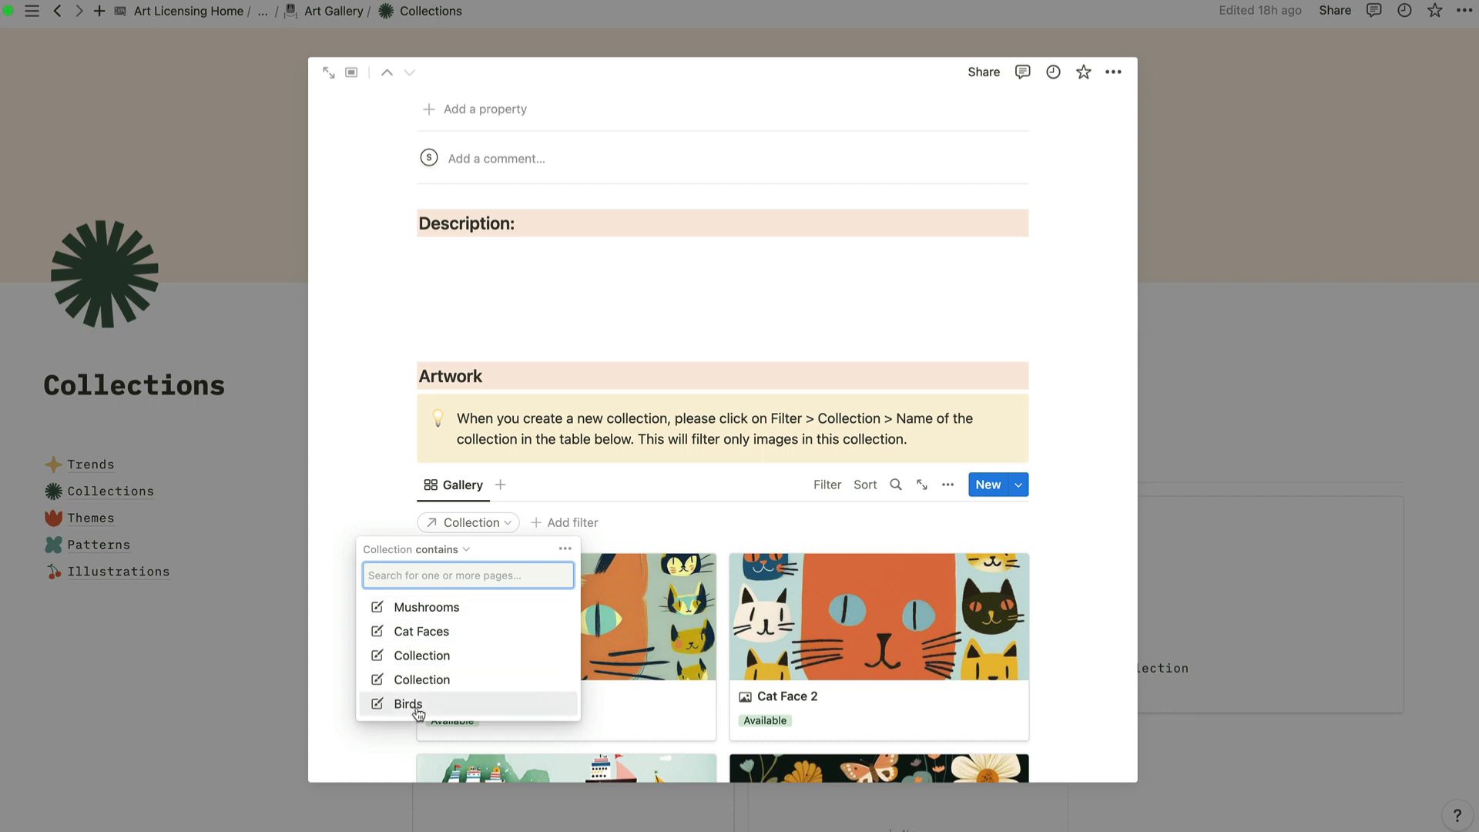
pyautogui.click(419, 706)
pyautogui.click(767, 647)
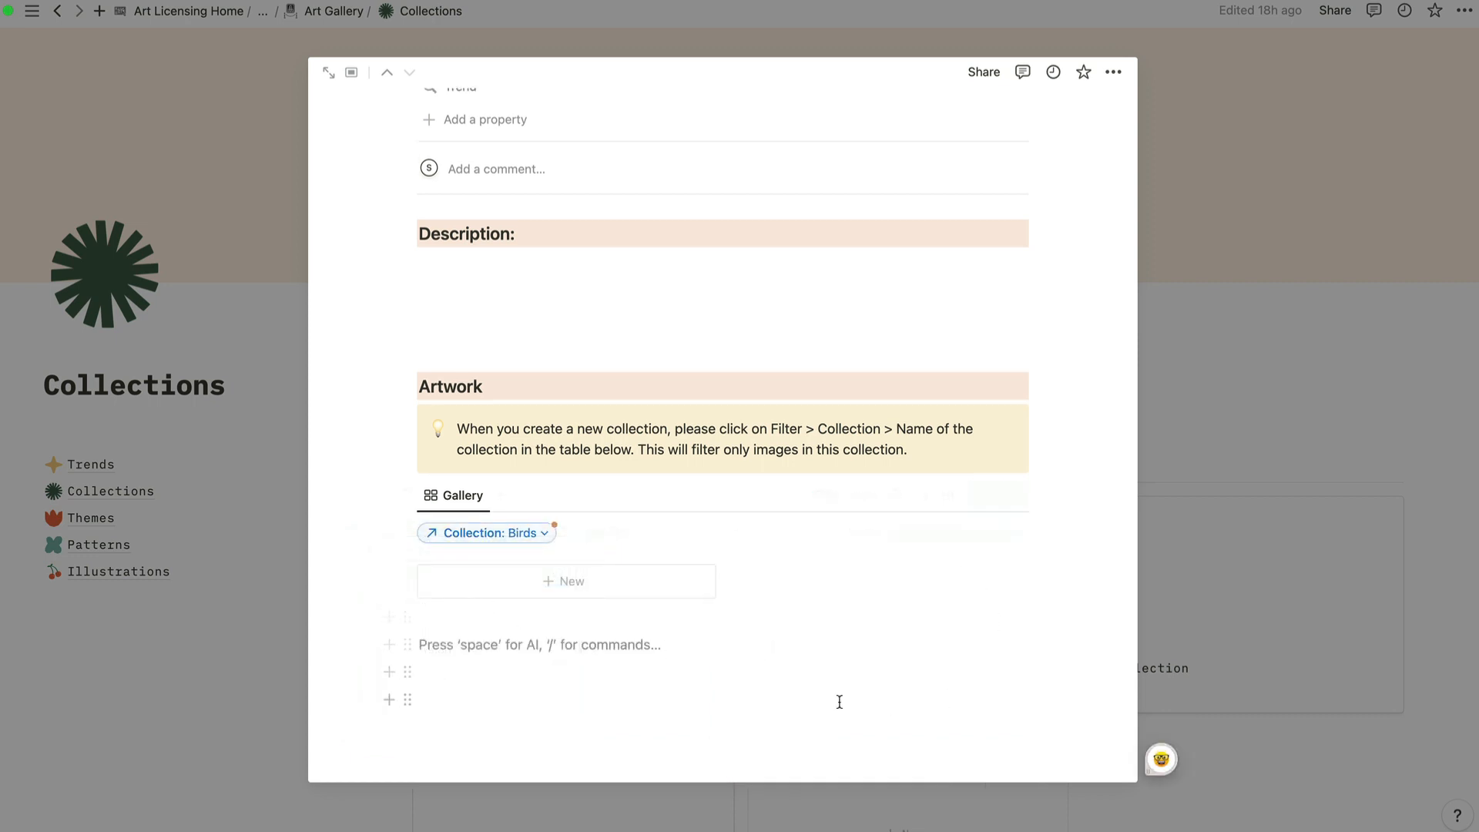
pyautogui.scroll(1, 878, 576)
pyautogui.scroll(3, 876, 576)
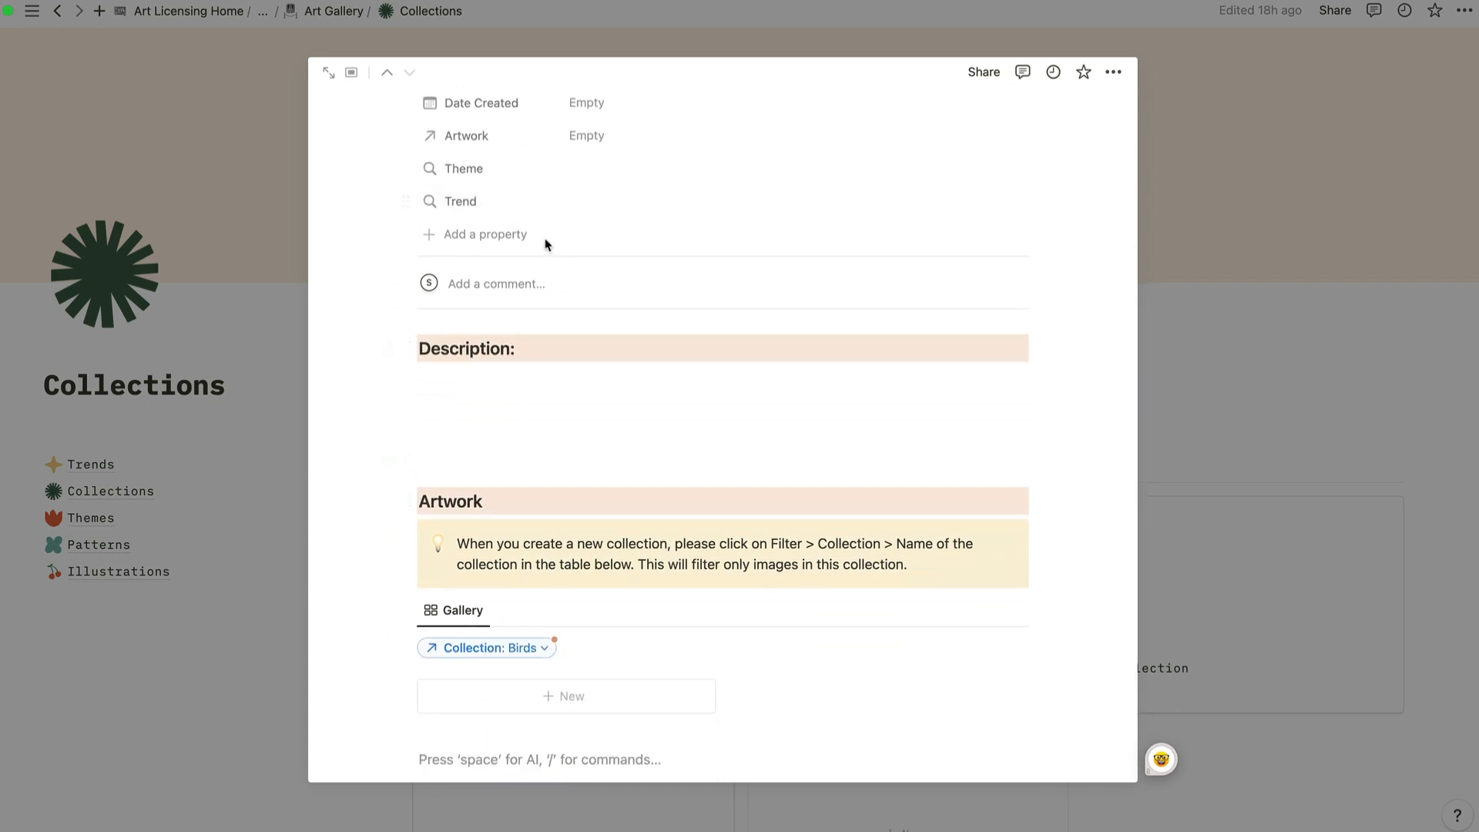
pyautogui.scroll(3, 544, 241)
# Visit the Themes, Patterns and Illustrations pages, reviewing the Pastel Mushrooms entry's properties under Themes.
pyautogui.scroll(-4, 849, 603)
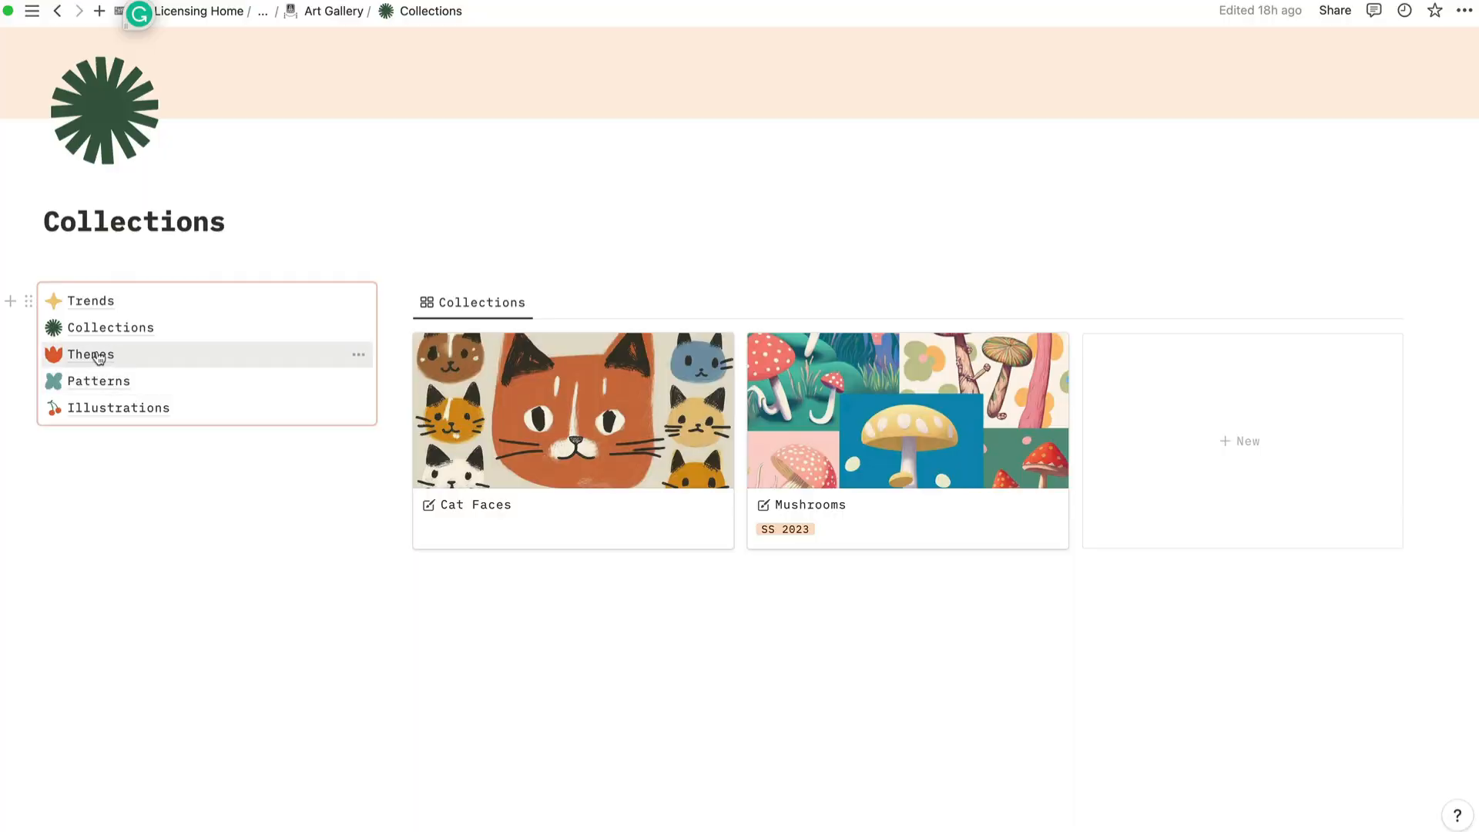
pyautogui.click(90, 359)
pyautogui.scroll(-3, 735, 537)
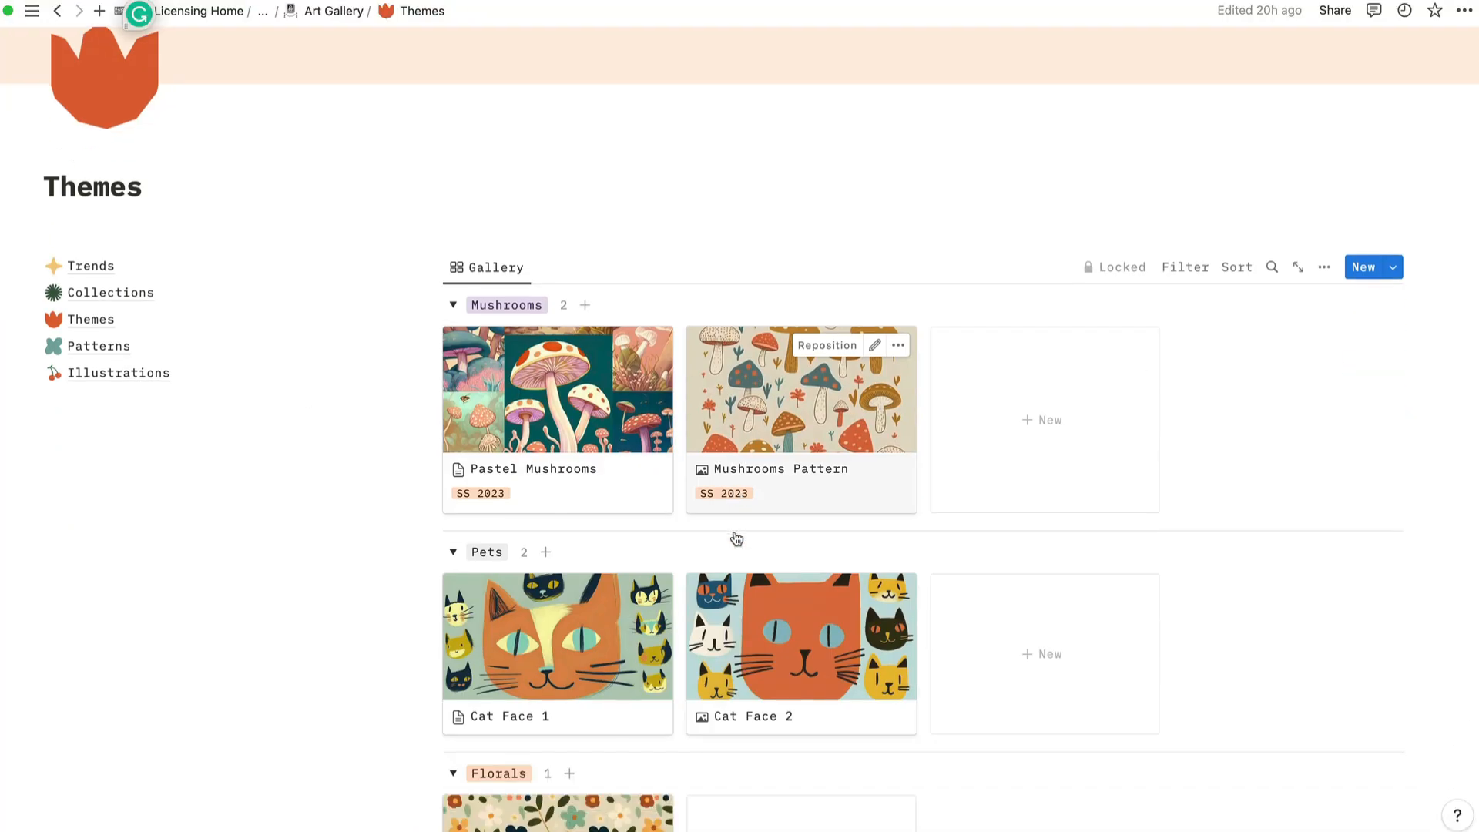
pyautogui.click(600, 445)
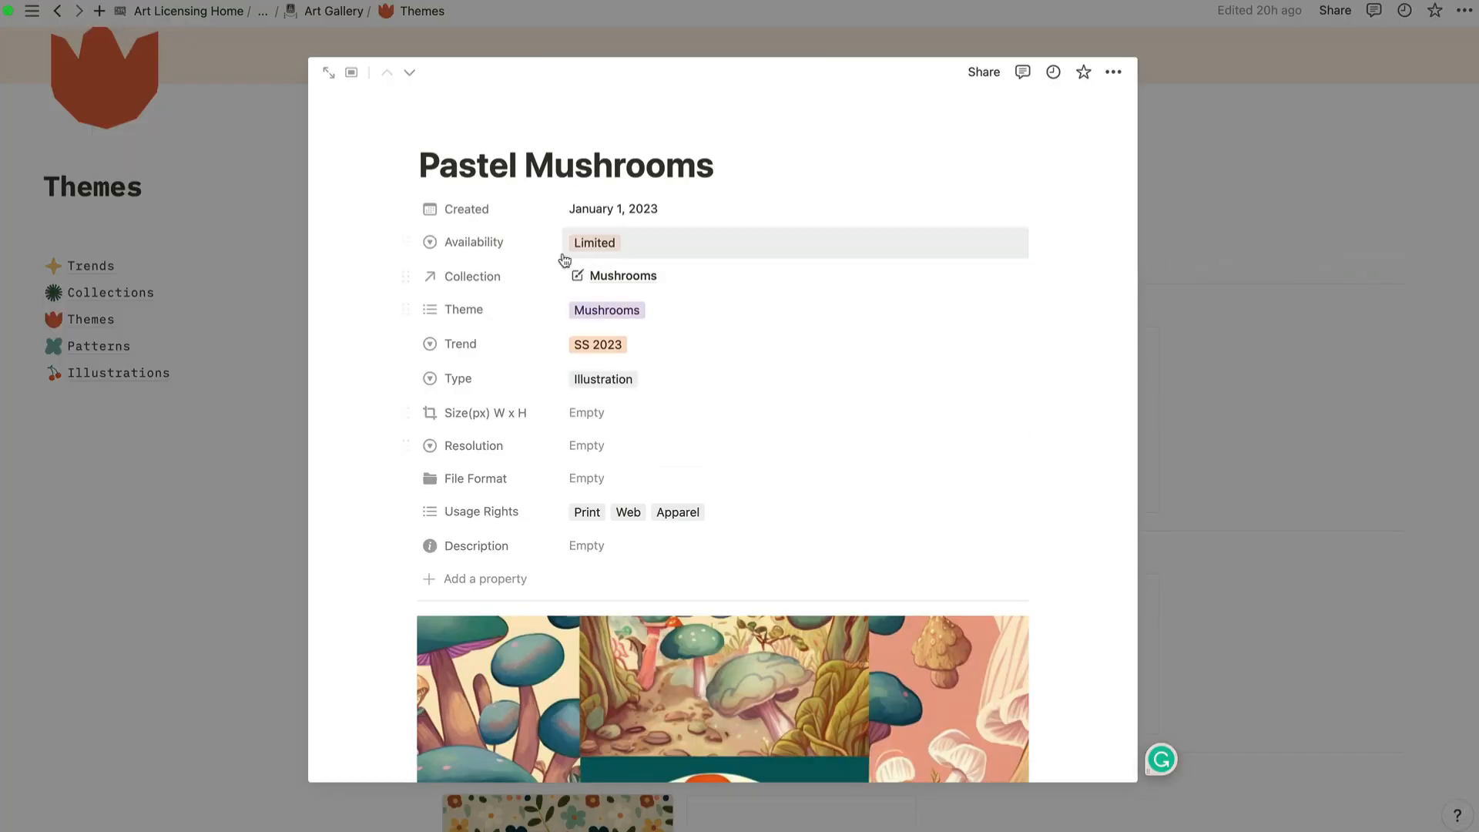
pyautogui.click(1242, 628)
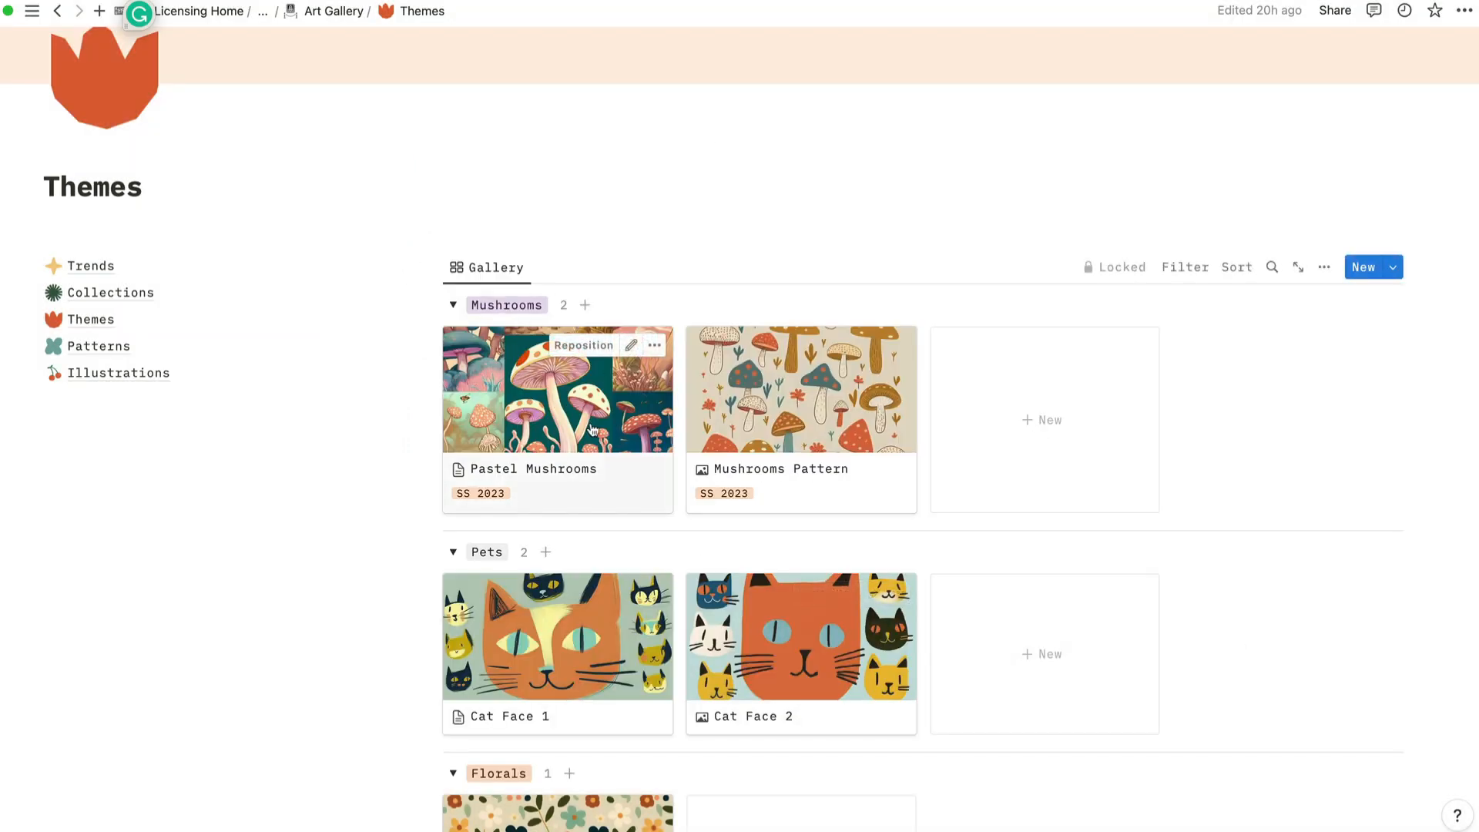
pyautogui.click(87, 349)
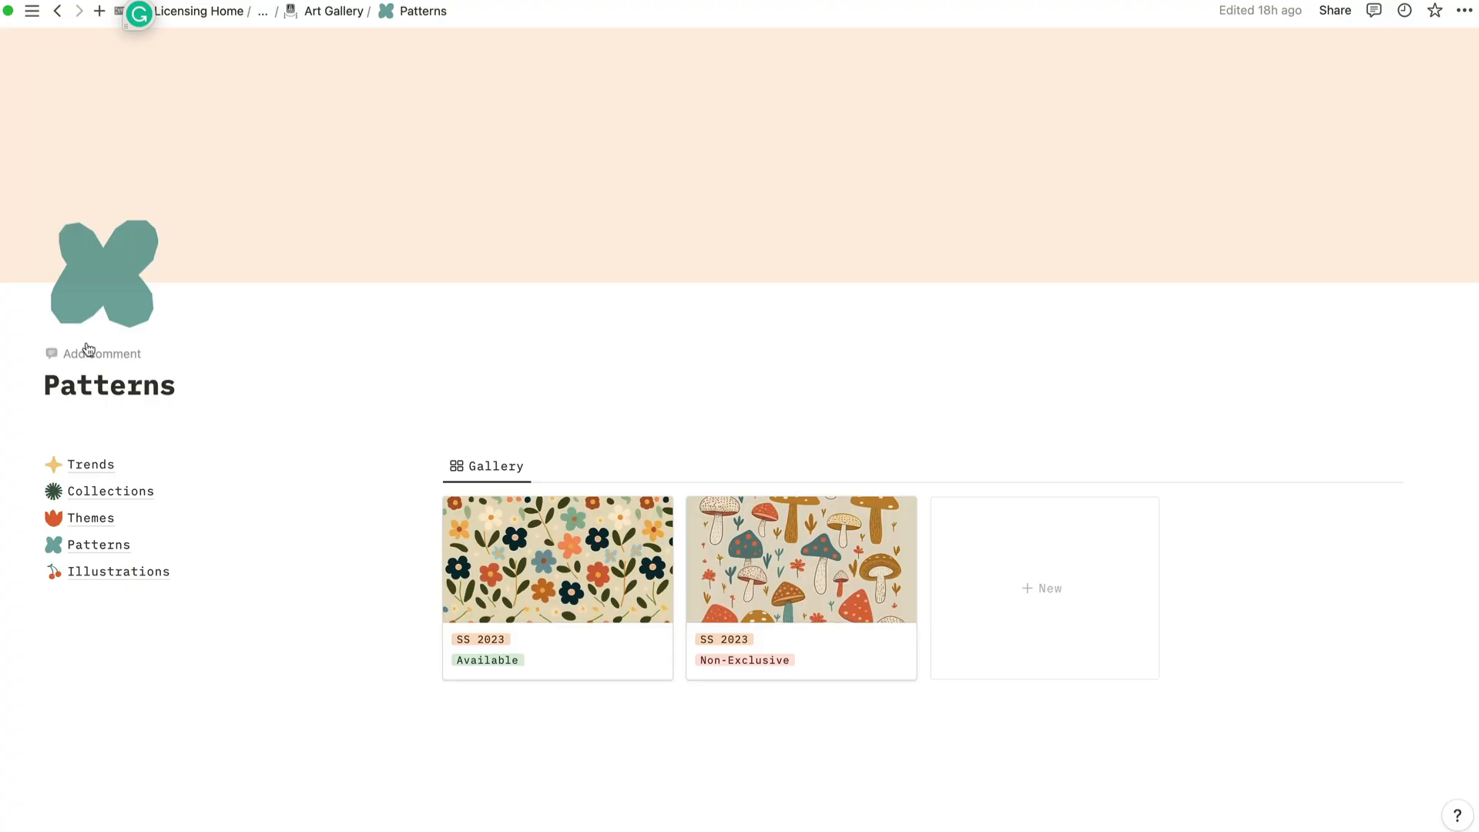
pyautogui.click(122, 570)
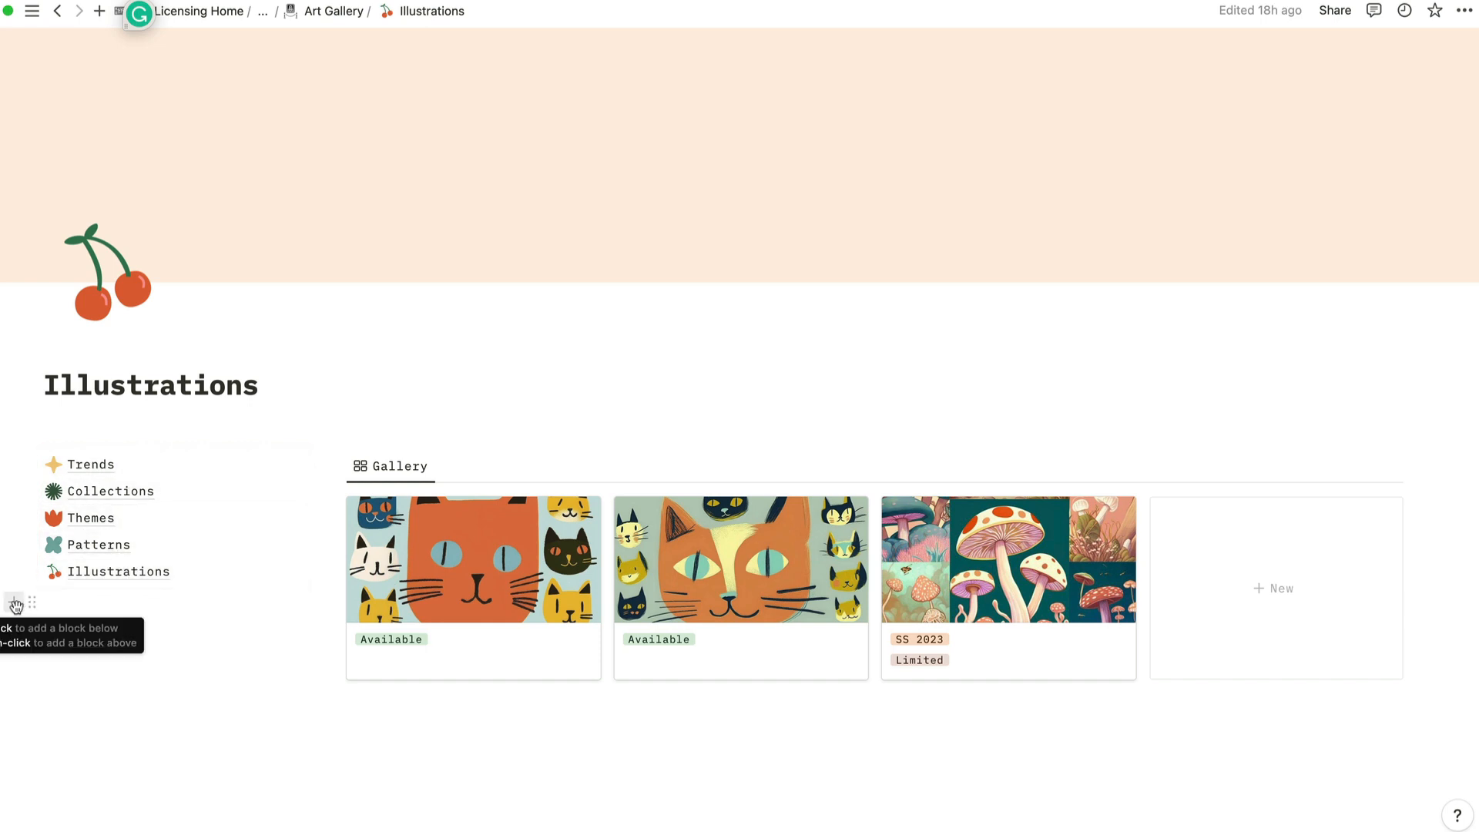
# Add a new sub-page below the Illustrations page's navigation list and give it a plain peach cover.
pyautogui.click(14, 604)
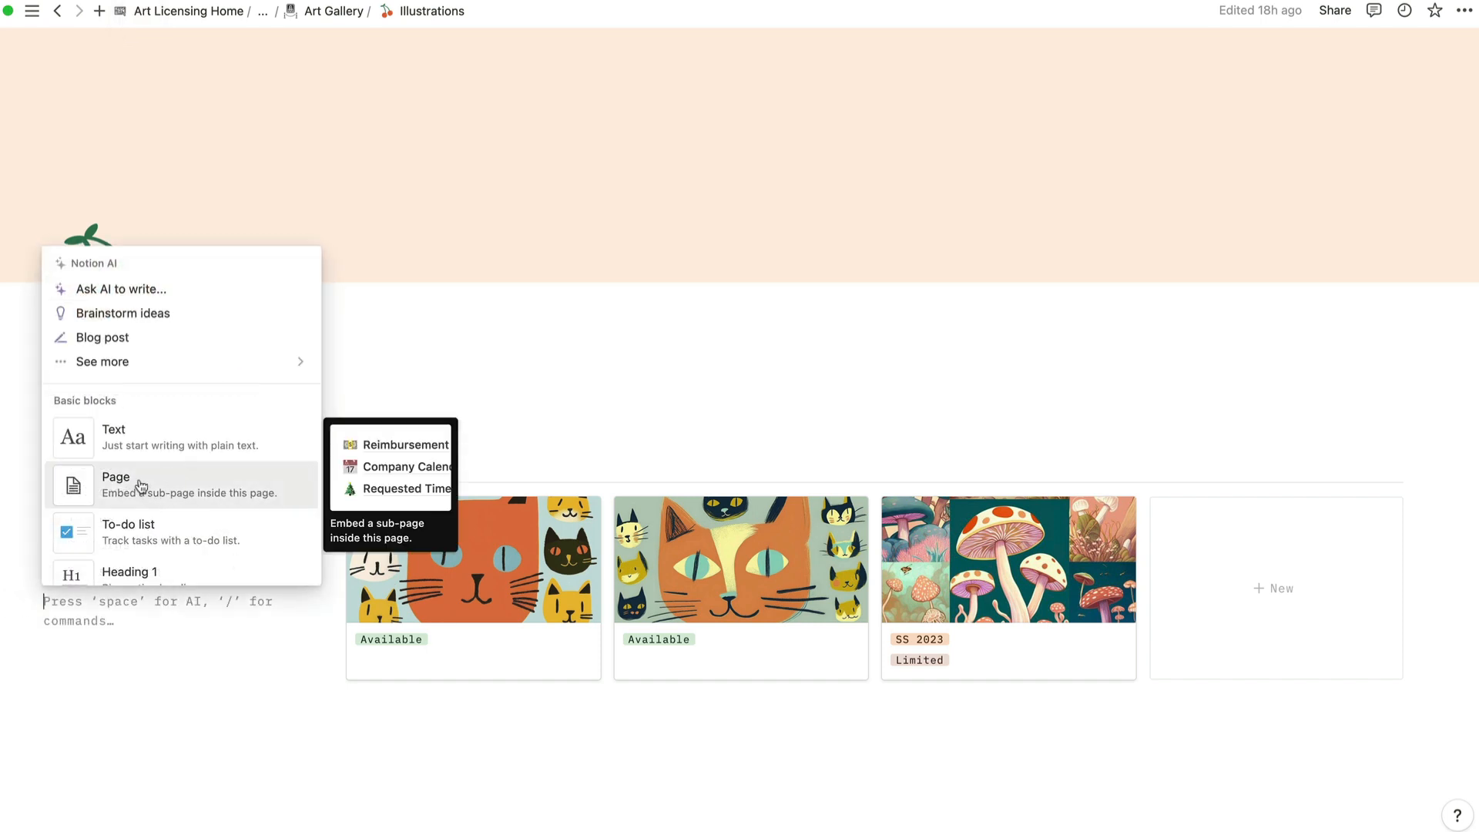
pyautogui.click(156, 488)
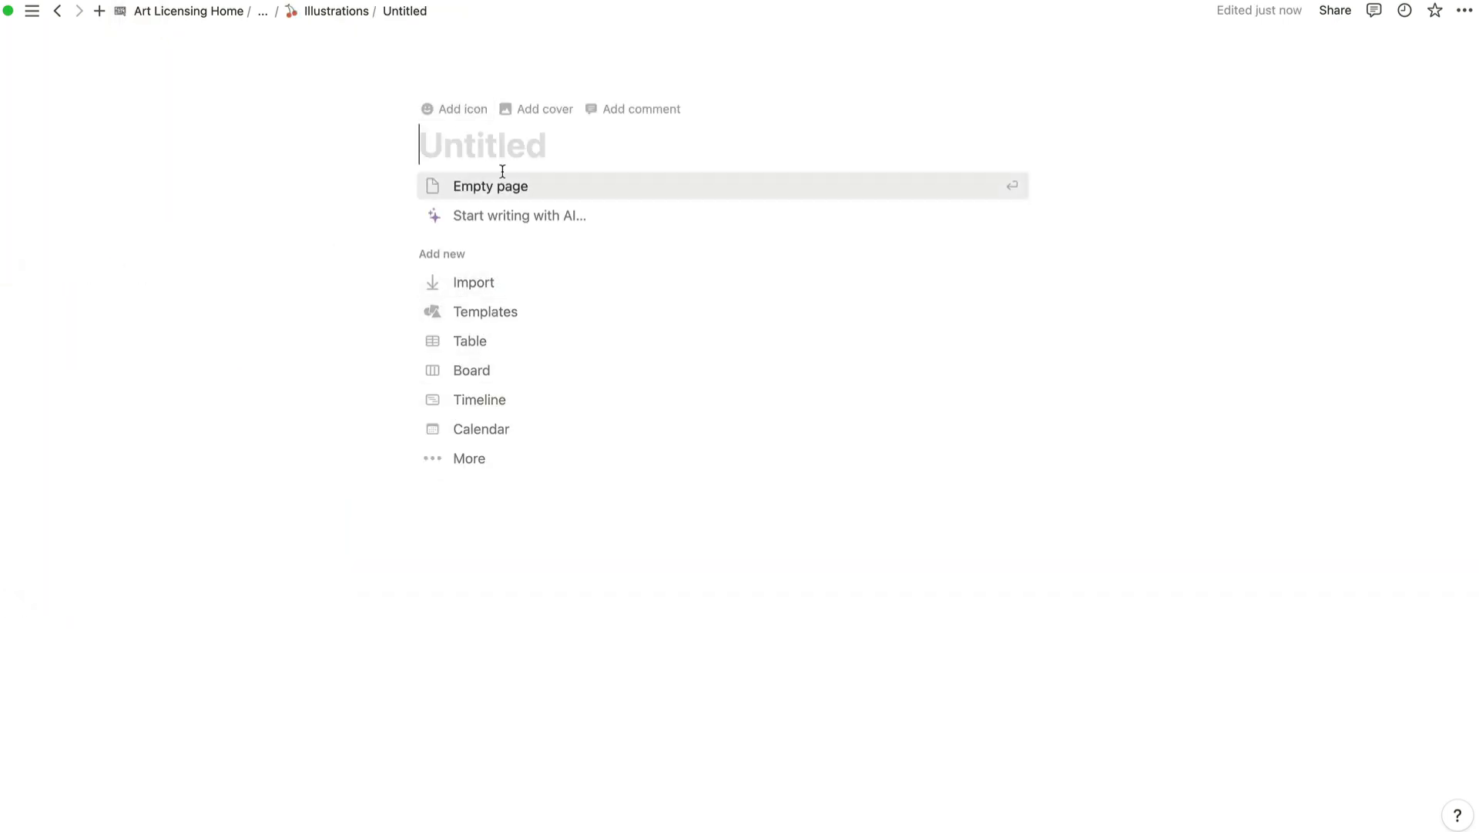
pyautogui.click(563, 115)
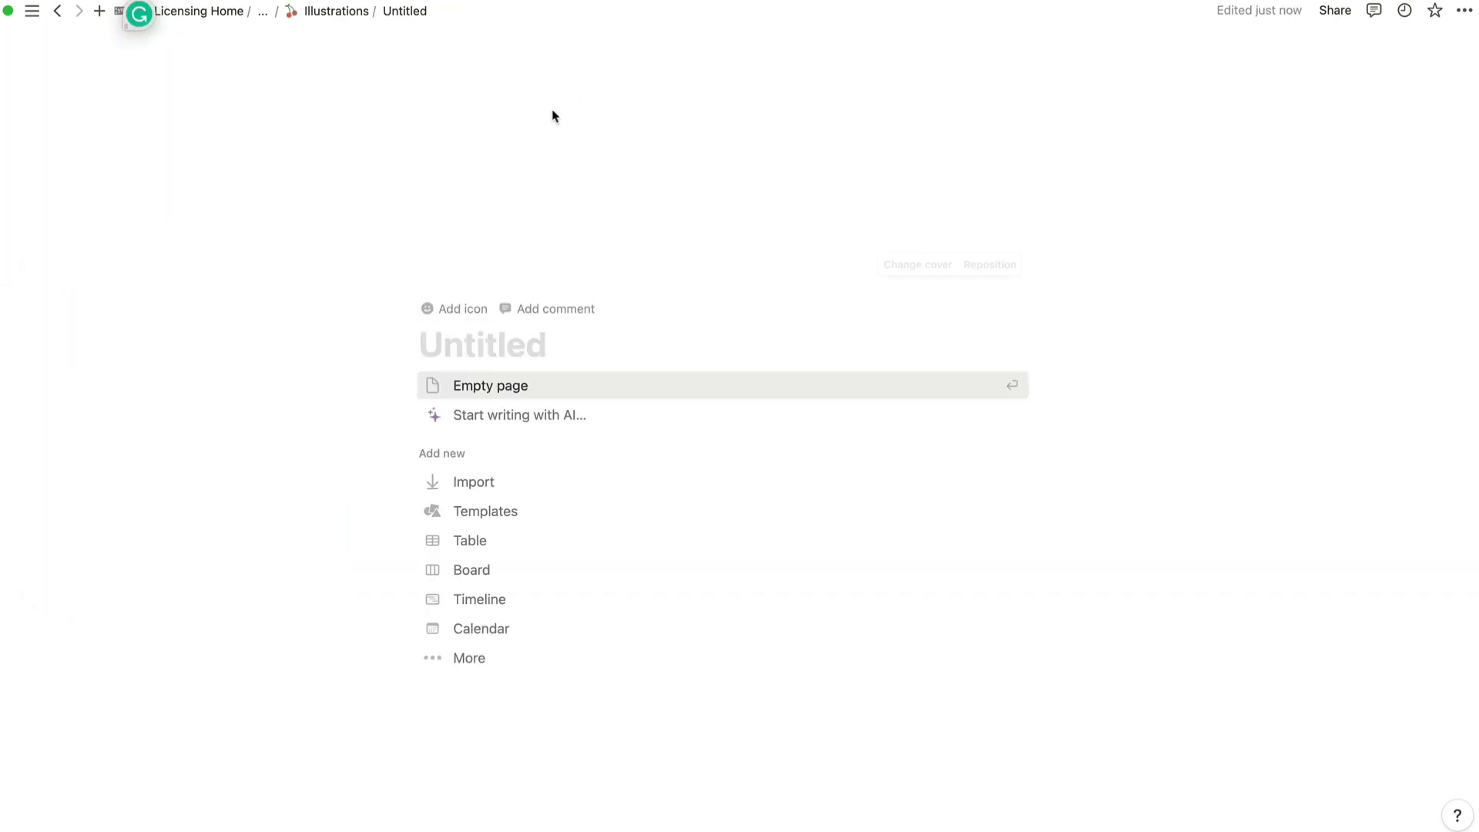
pyautogui.click(928, 267)
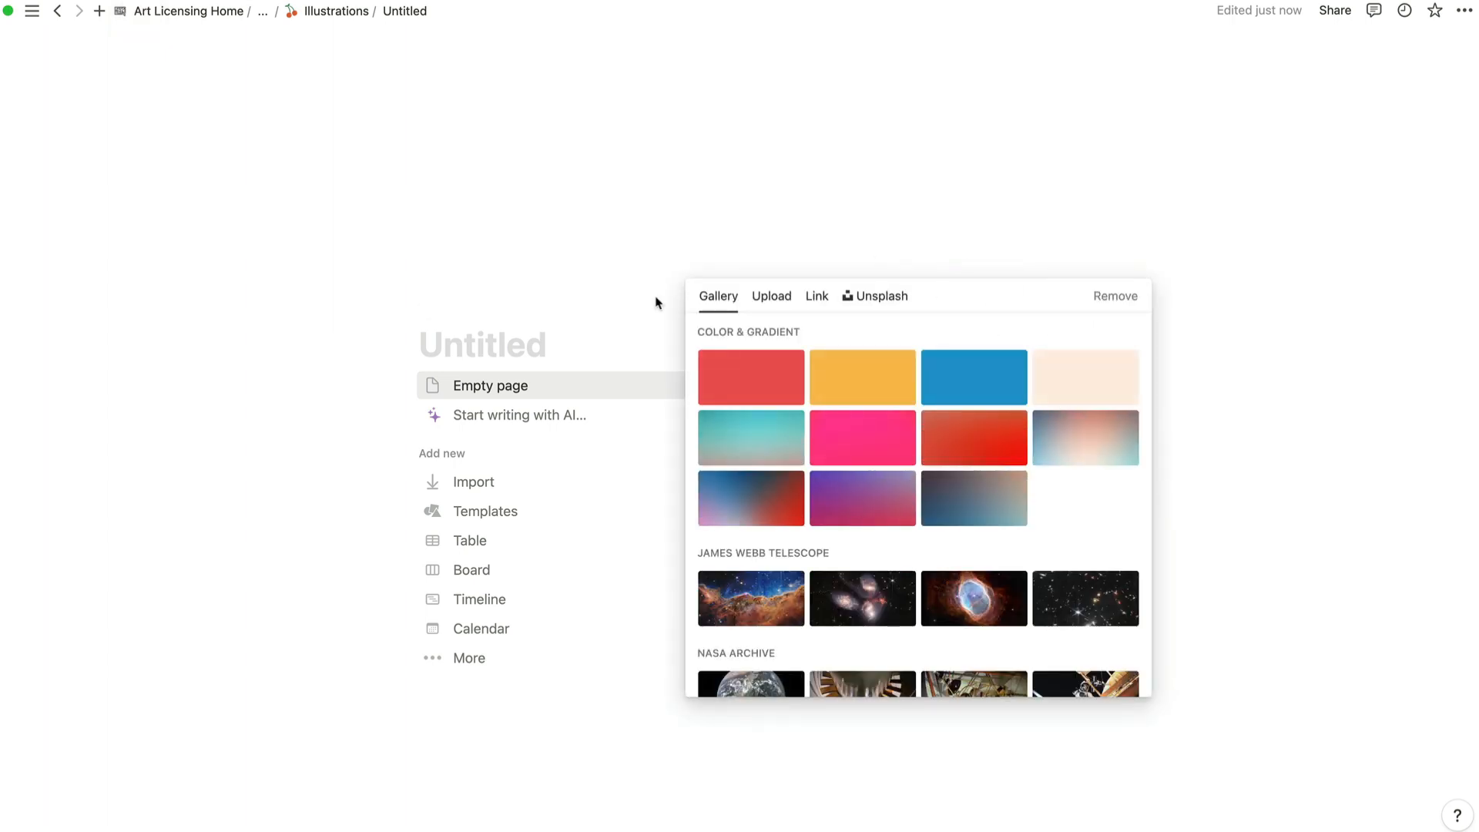
pyautogui.click(585, 303)
# Give the new page a dark tulip icon and title it Icons.
pyautogui.click(445, 307)
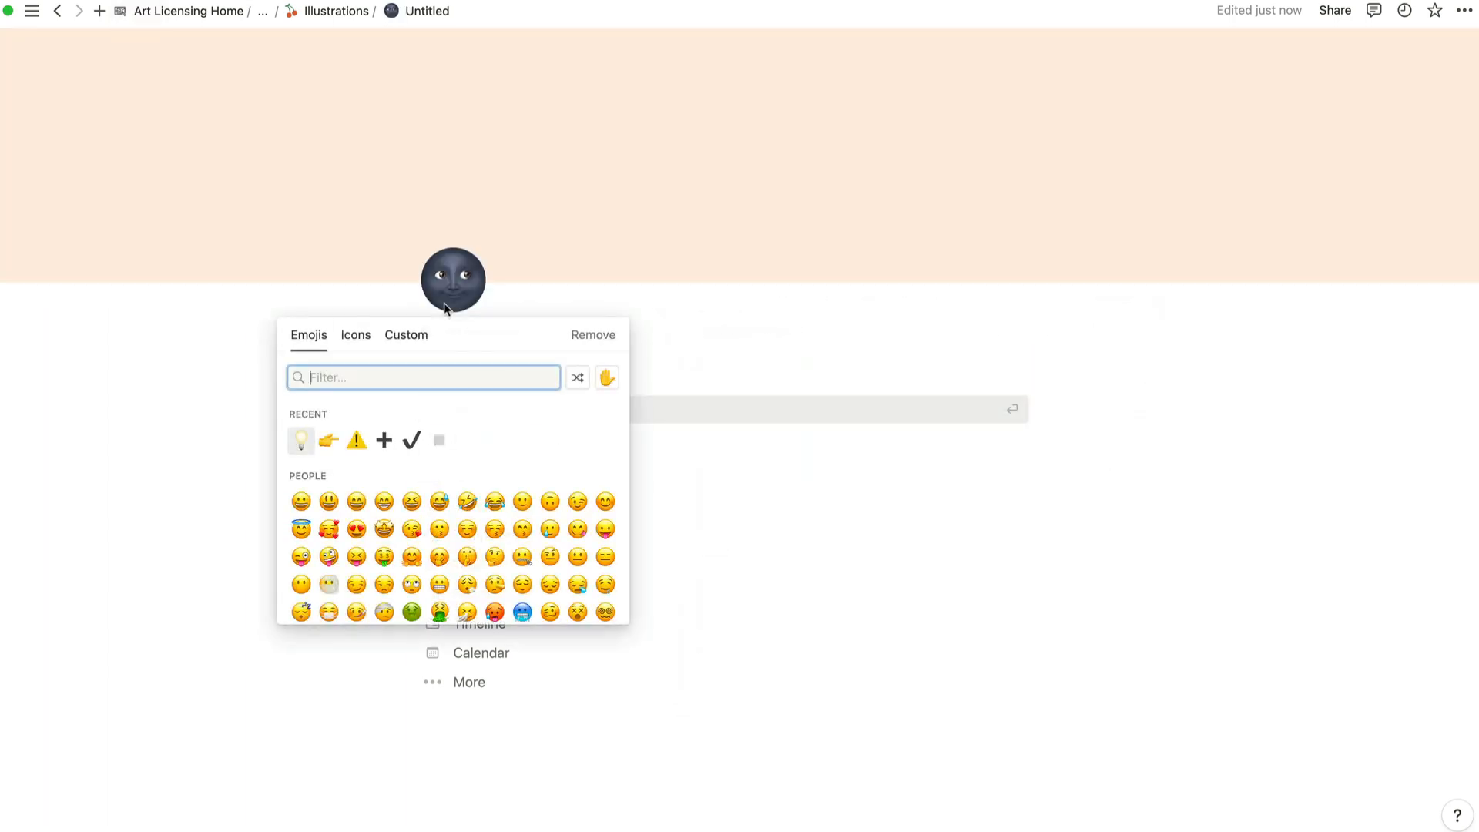
pyautogui.click(357, 335)
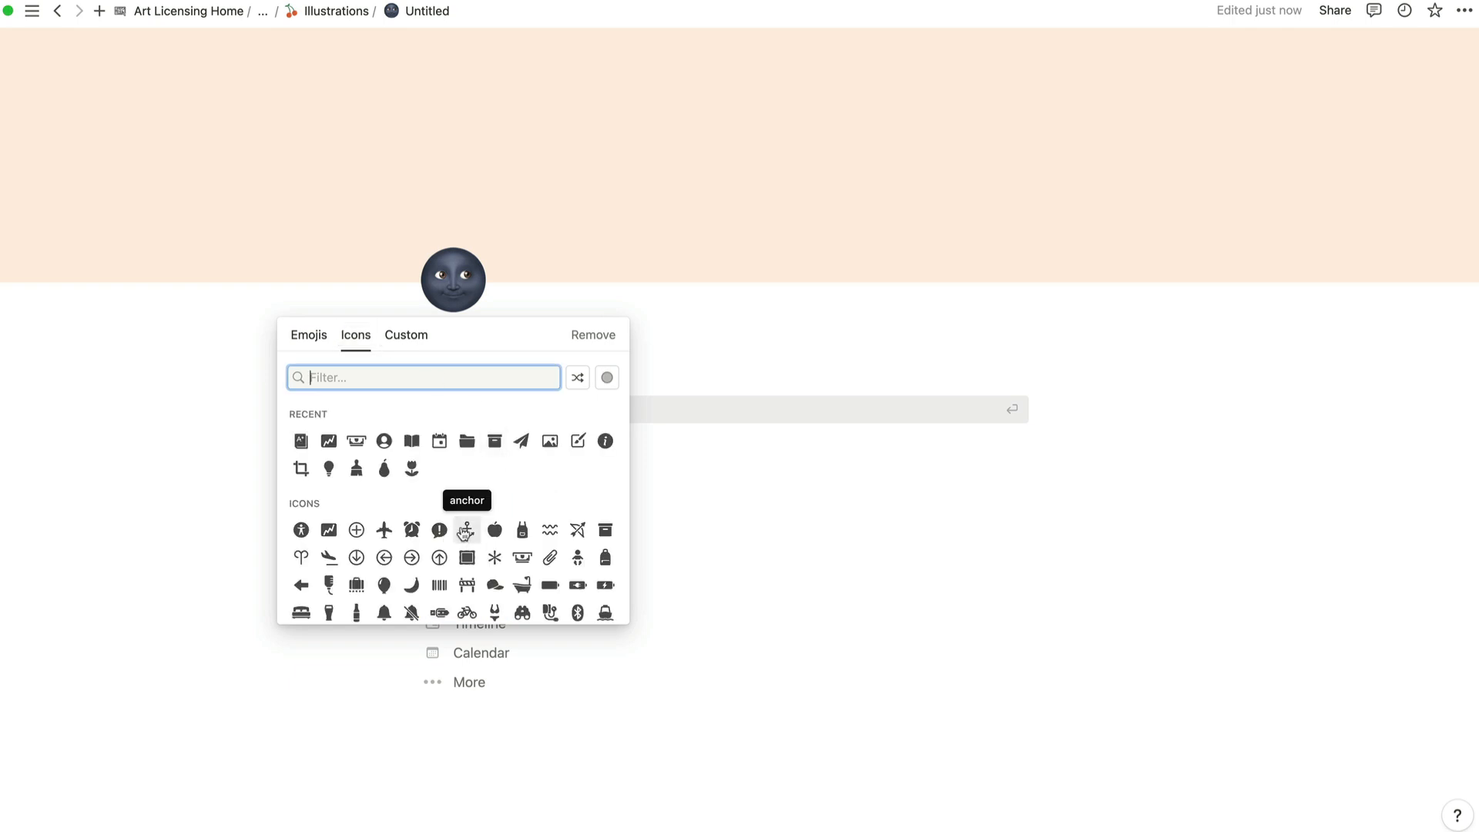
pyautogui.click(412, 468)
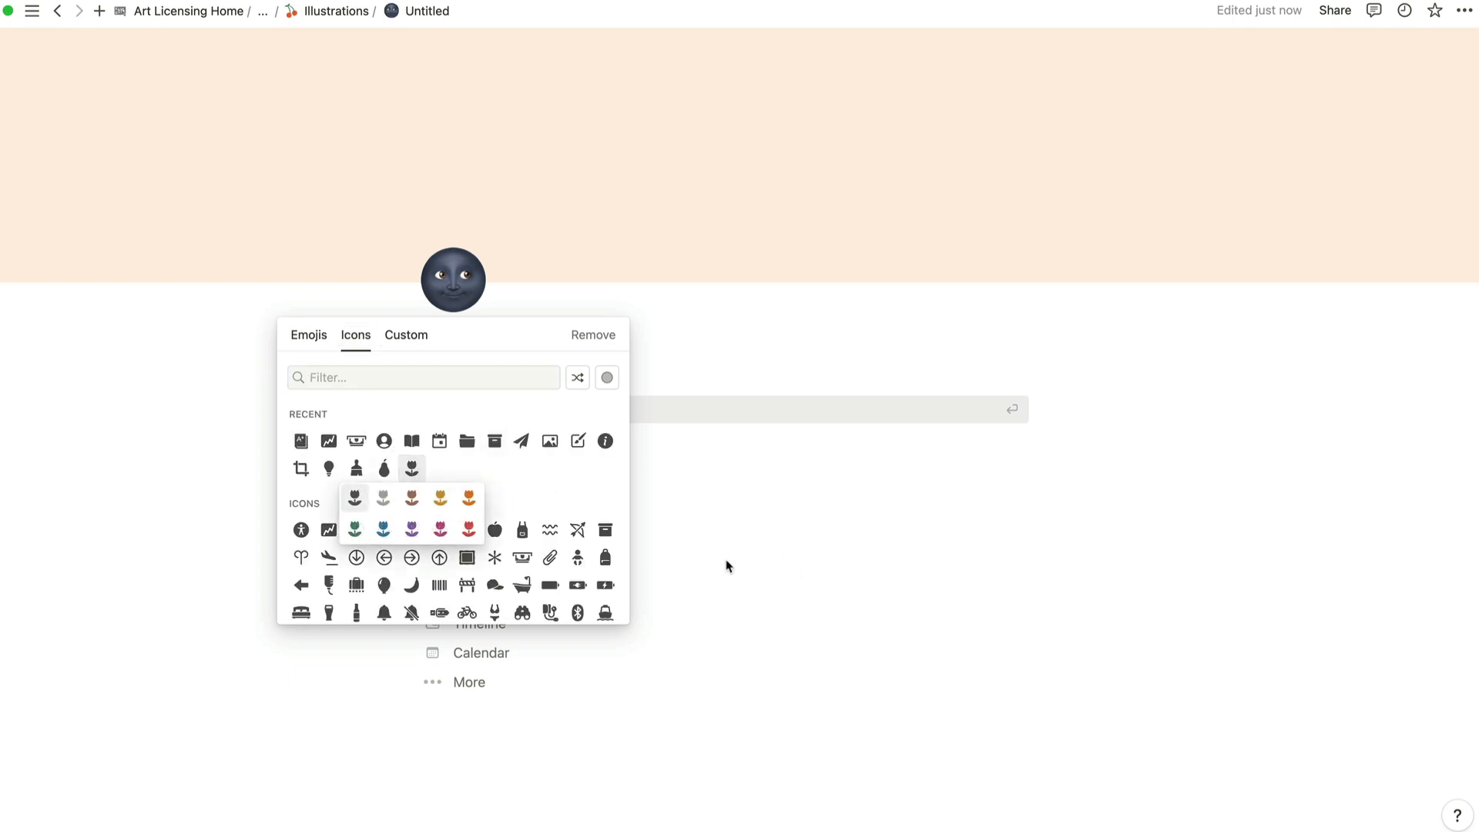
pyautogui.click(354, 499)
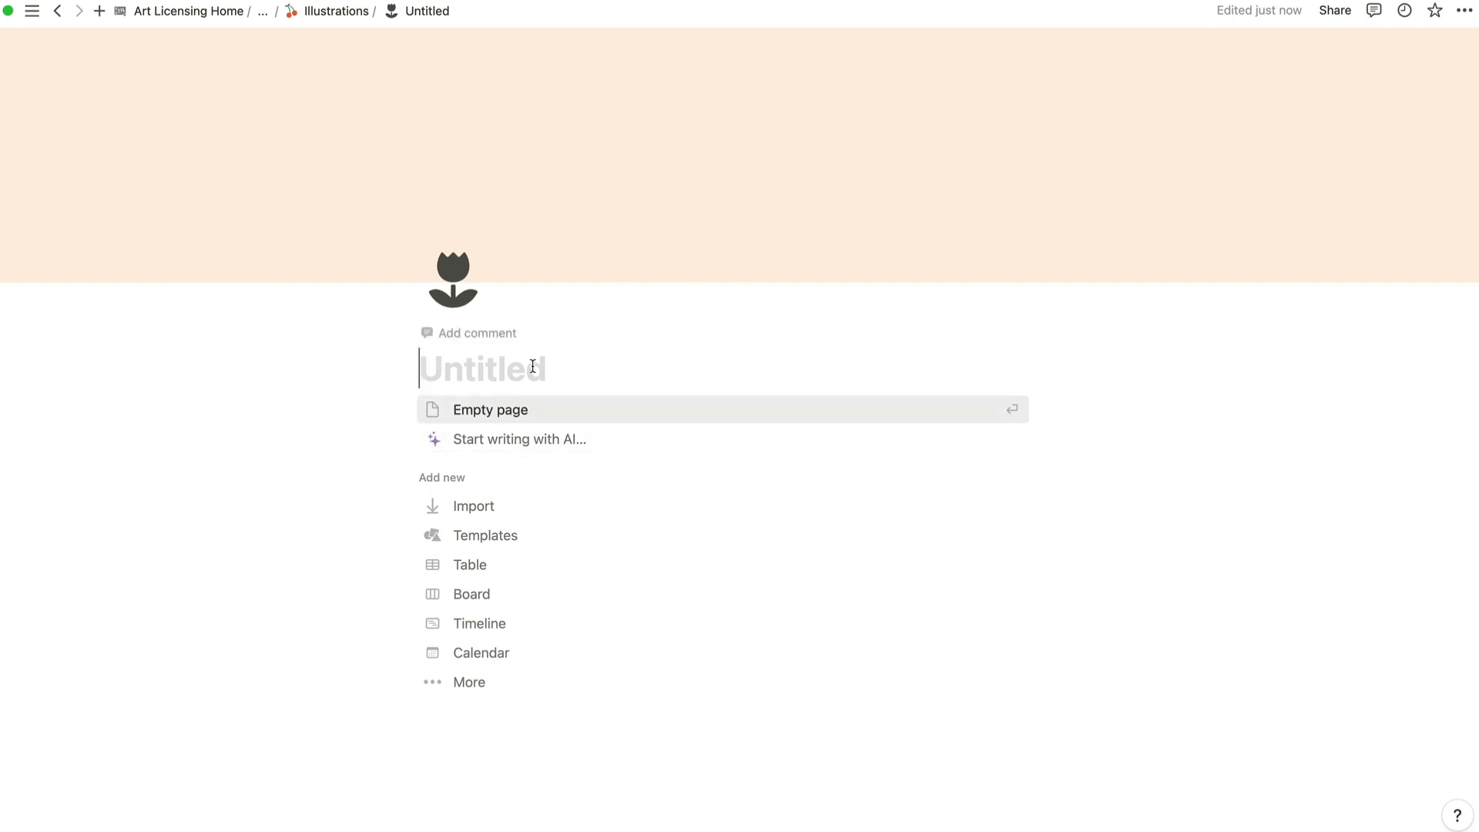
pyautogui.write('Icons')
pyautogui.press('Return')
# Insert a gallery view in the Icons page using the Artwork Gallery database as its data source.
pyautogui.click(384, 409)
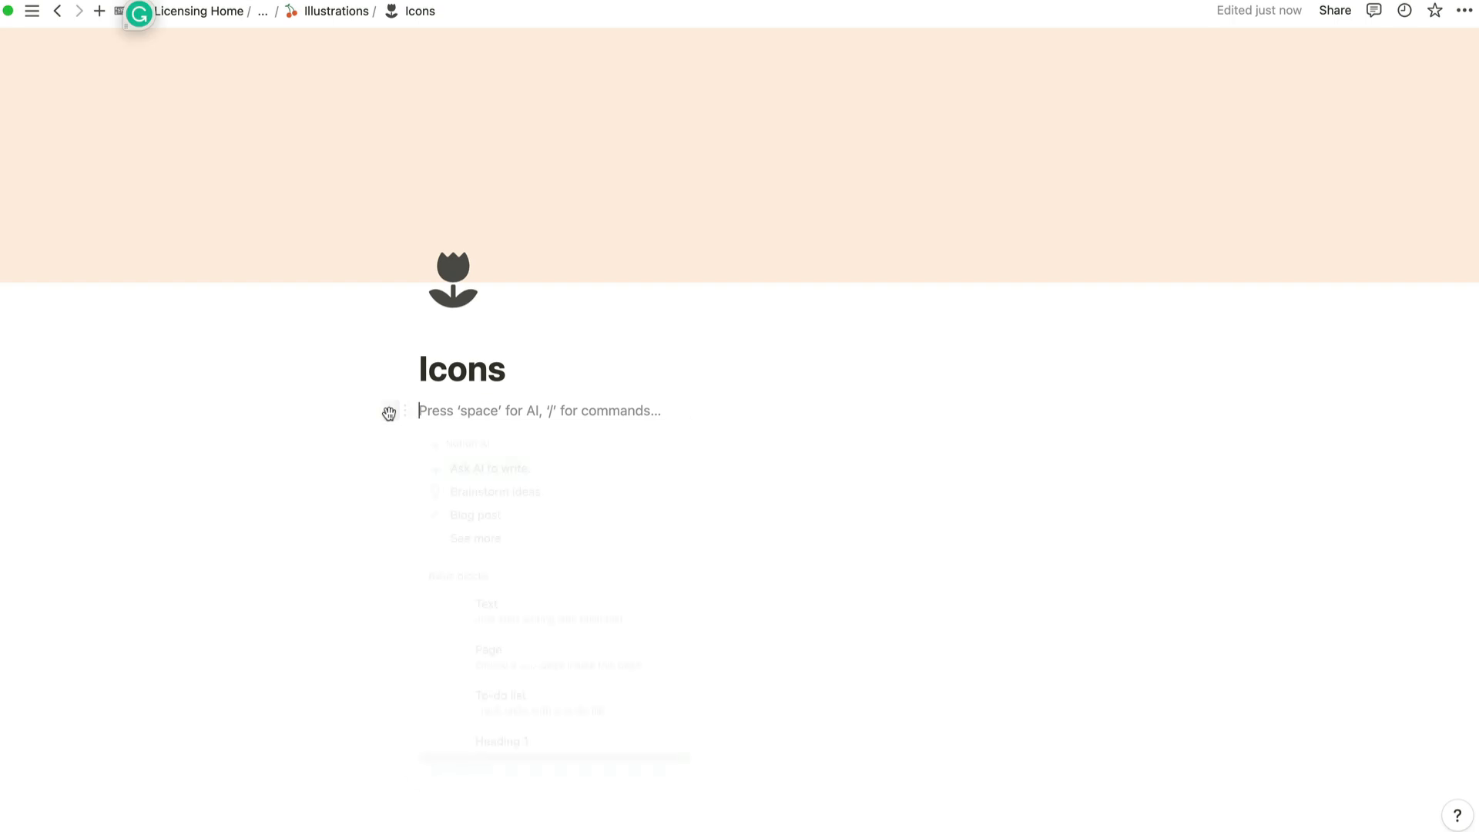
pyautogui.scroll(-10, 527, 614)
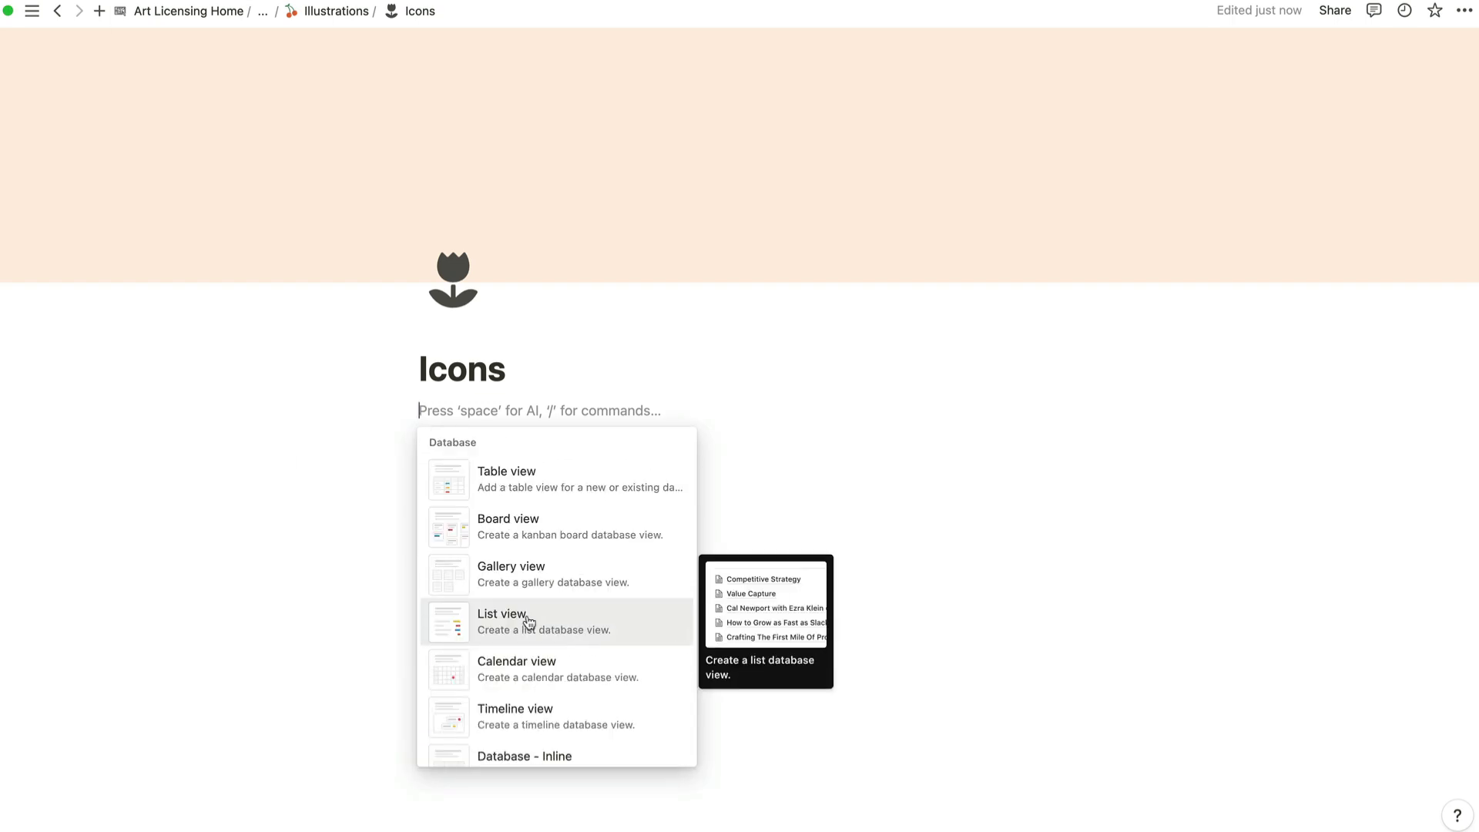
pyautogui.scroll(1, 528, 621)
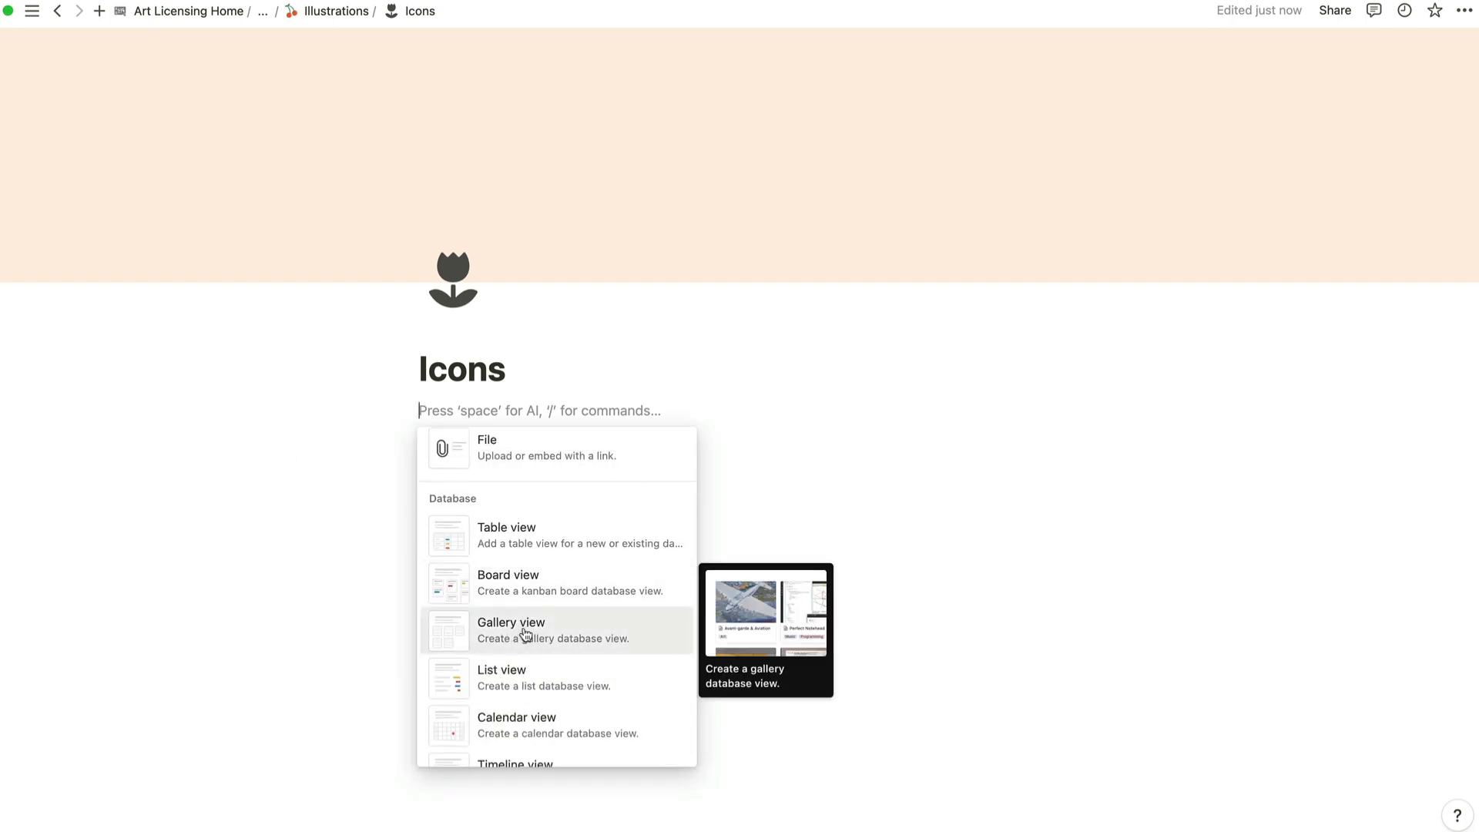
pyautogui.click(524, 633)
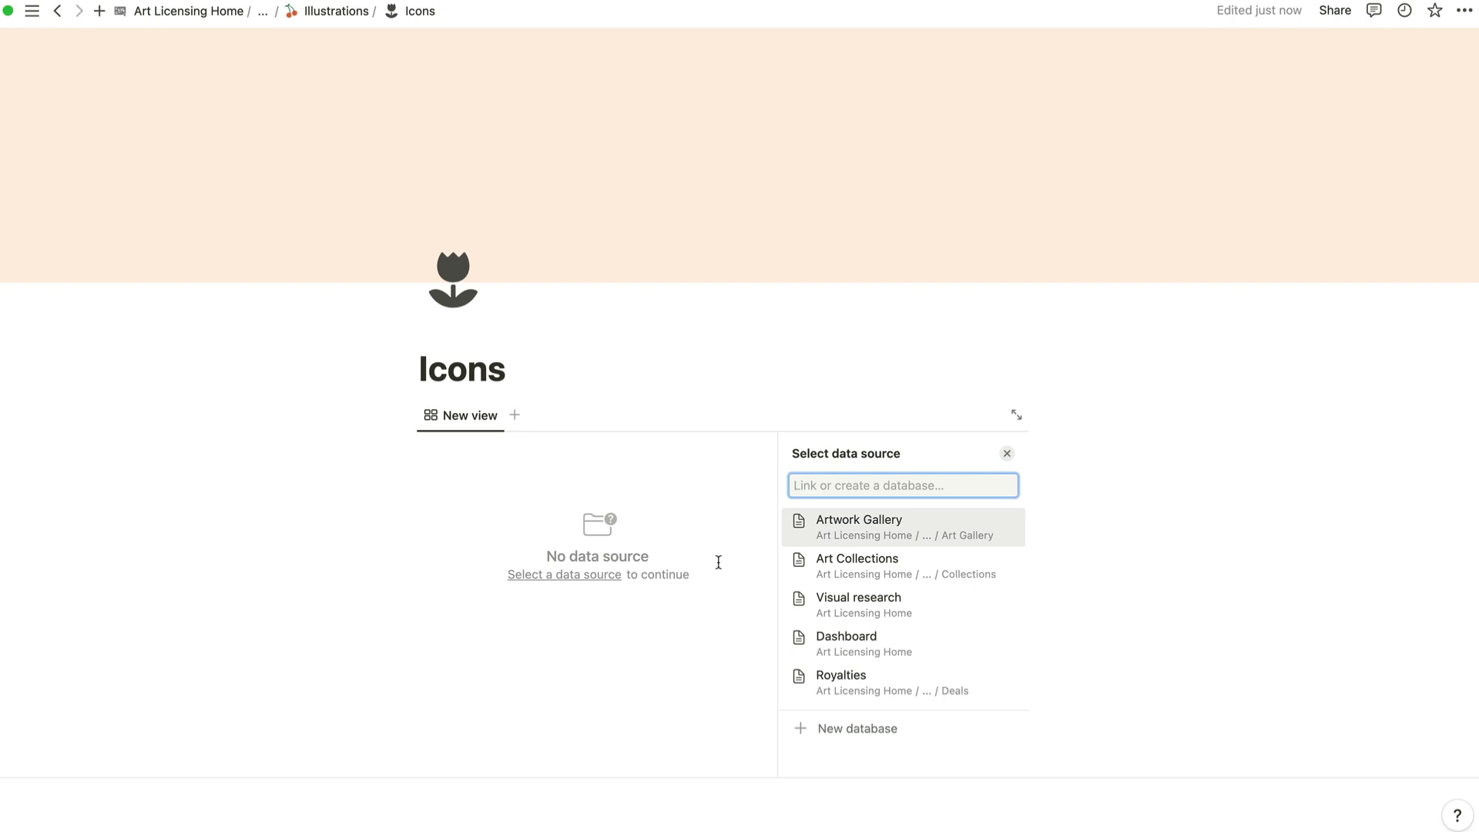
pyautogui.click(875, 533)
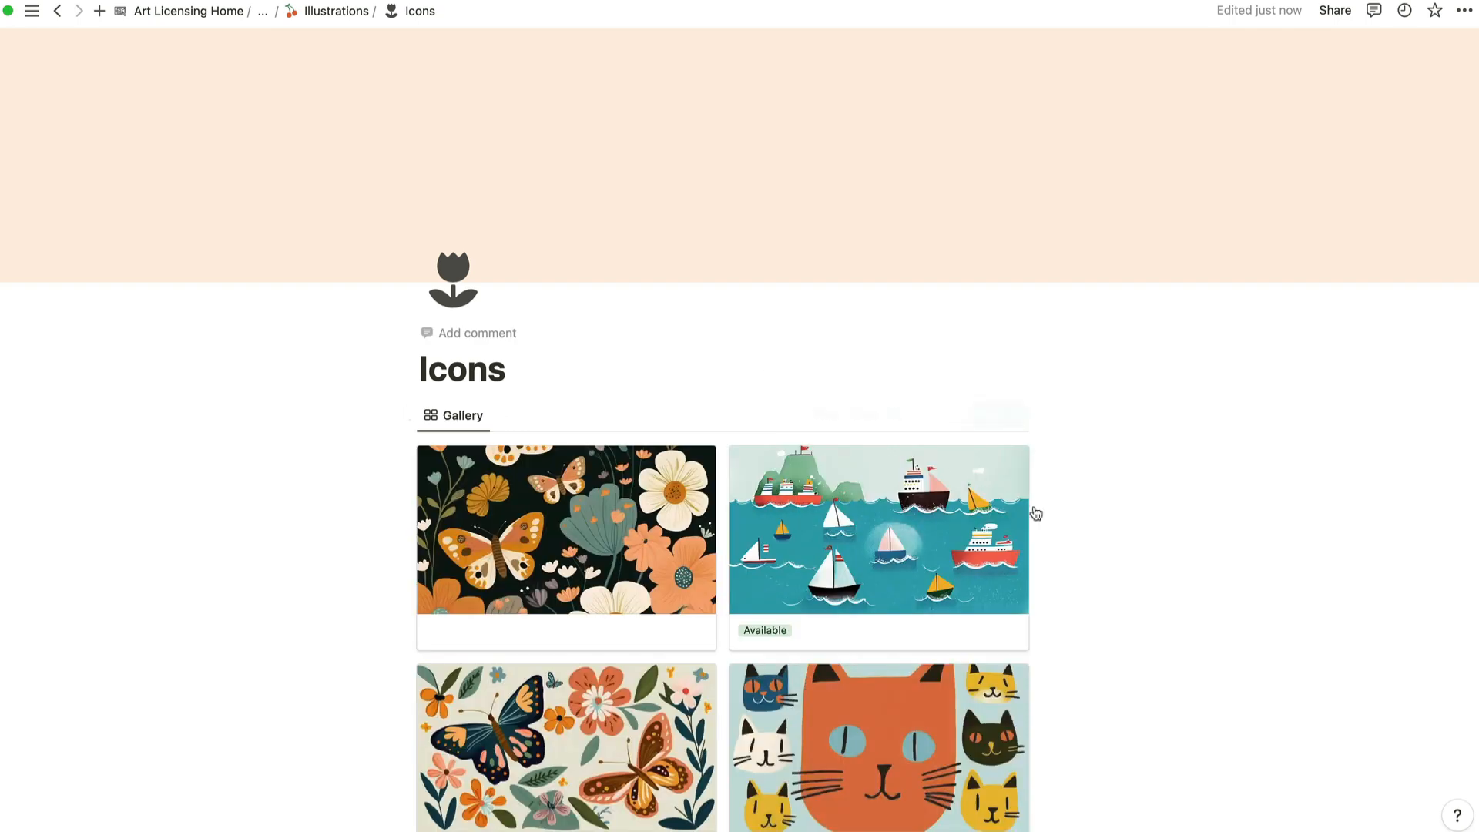
pyautogui.scroll(-10, 984, 691)
pyautogui.scroll(10, 977, 684)
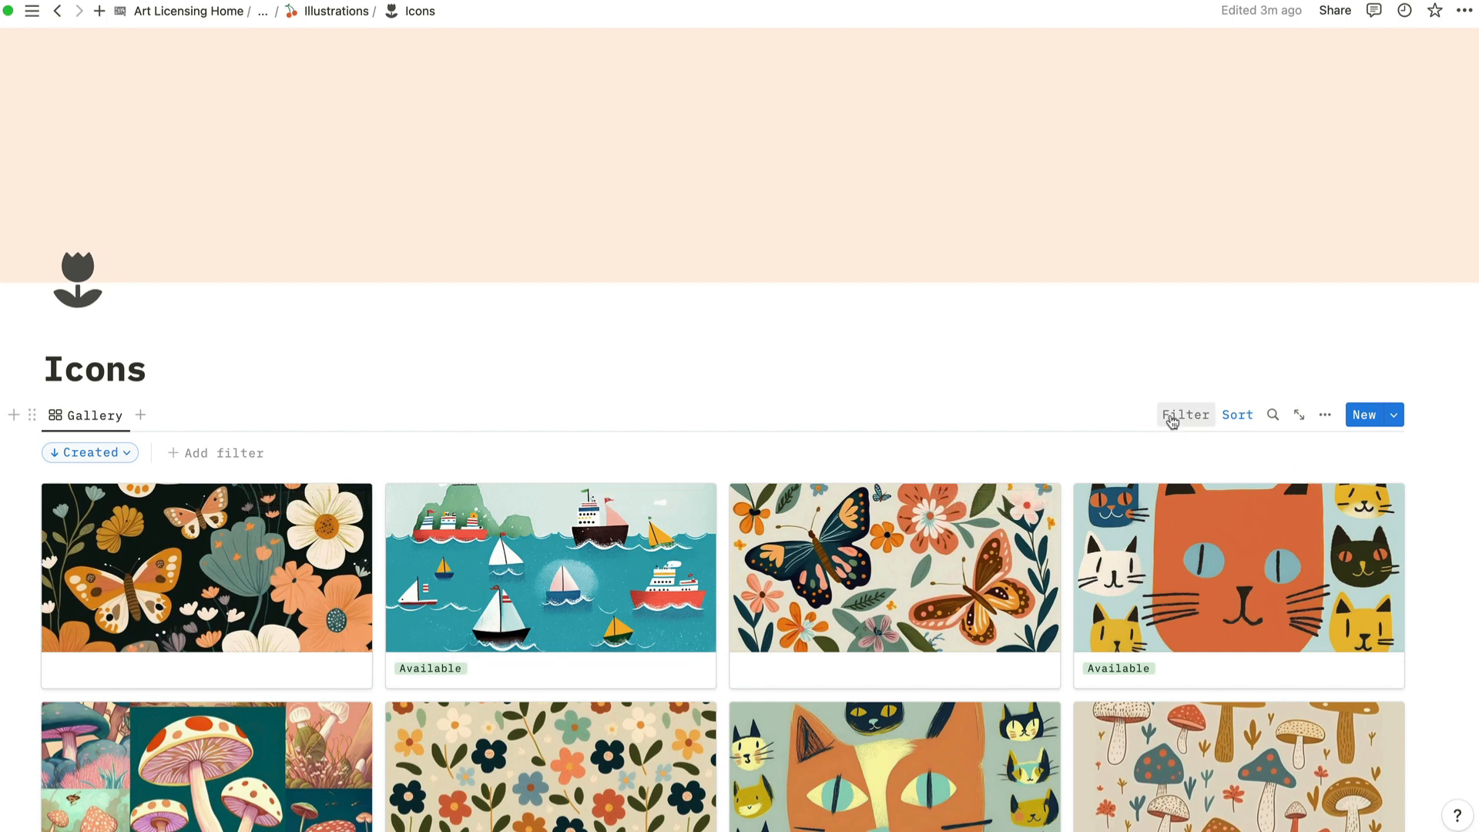
# Filter the Icons page's gallery to the icons Type and move the page's link into the Illustrations page's navigation list.
pyautogui.click(1184, 416)
pyautogui.click(1113, 727)
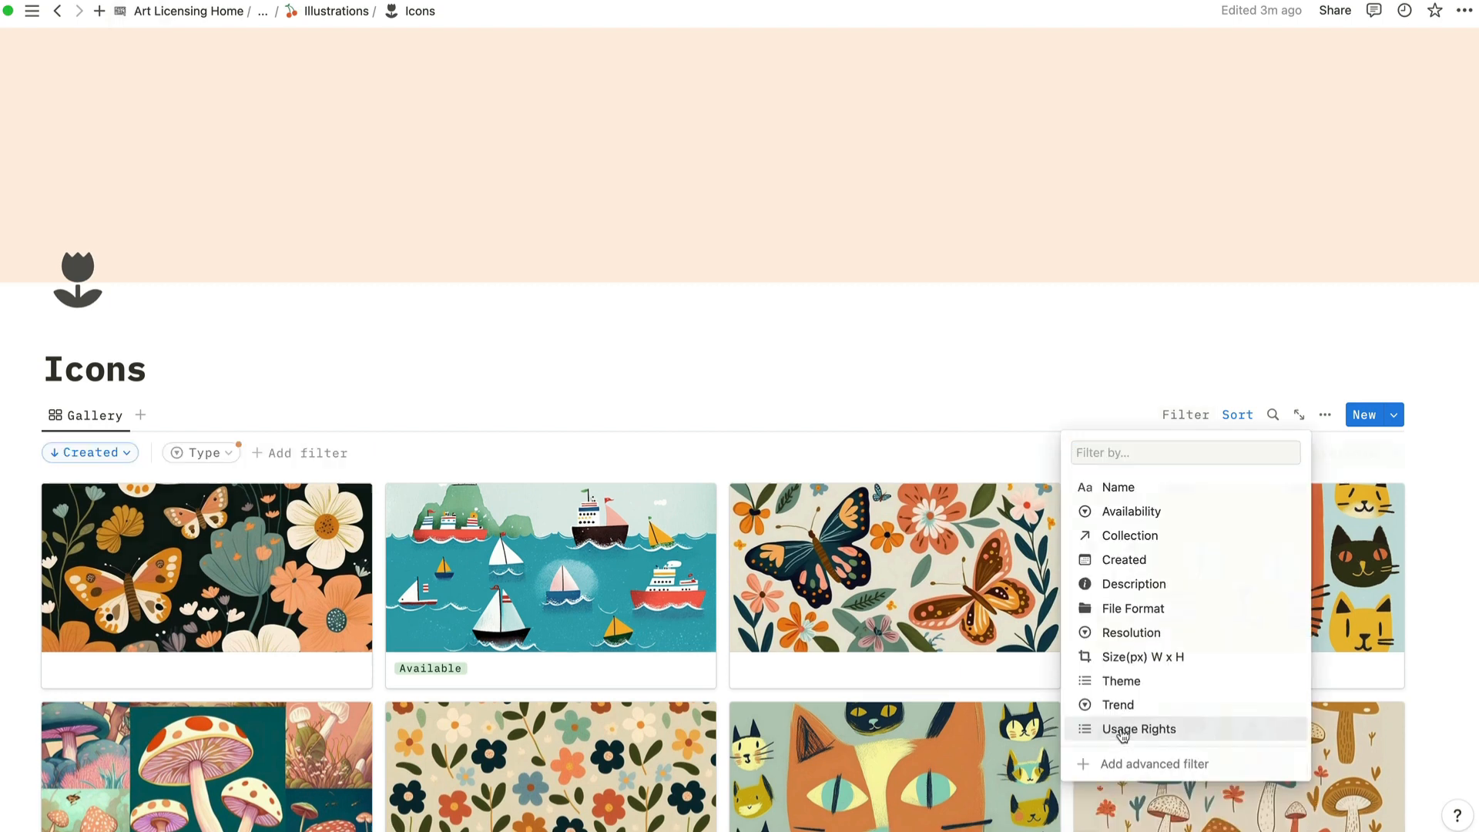
pyautogui.click(391, 498)
pyautogui.click(200, 454)
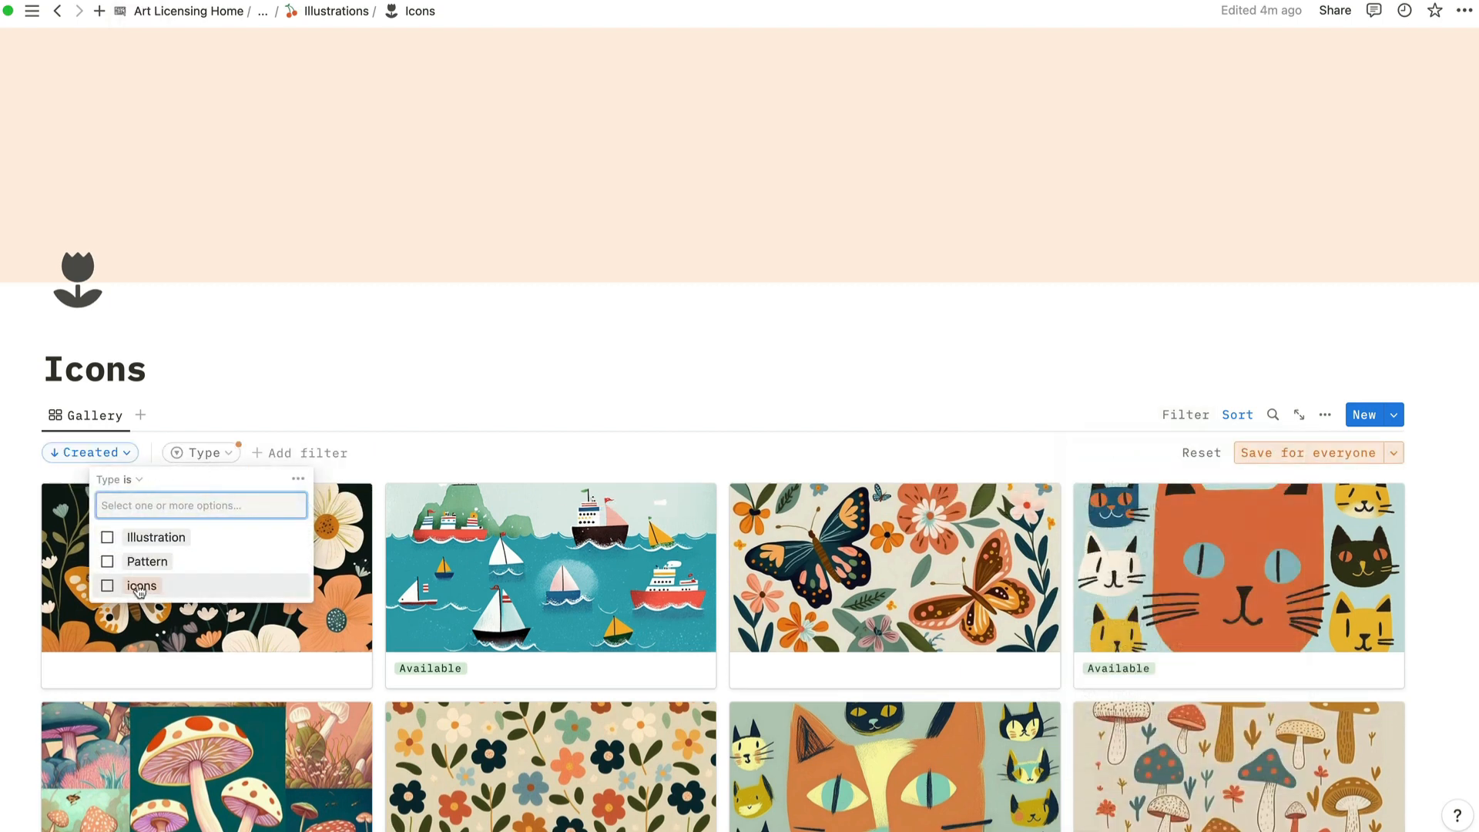
pyautogui.click(109, 589)
pyautogui.press('Escape')
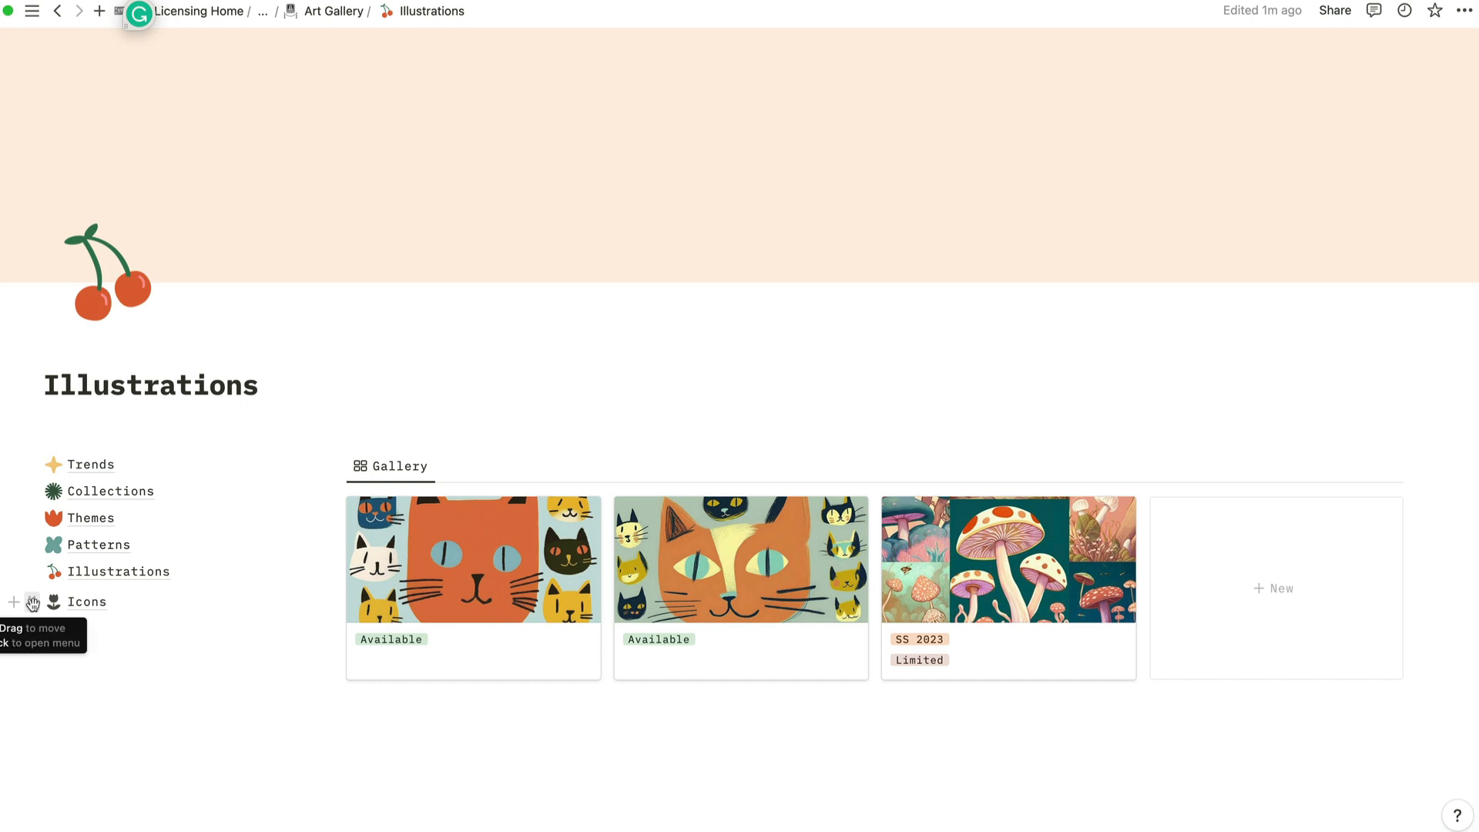
pyautogui.moveTo(32, 602); pyautogui.dragTo(70, 593)
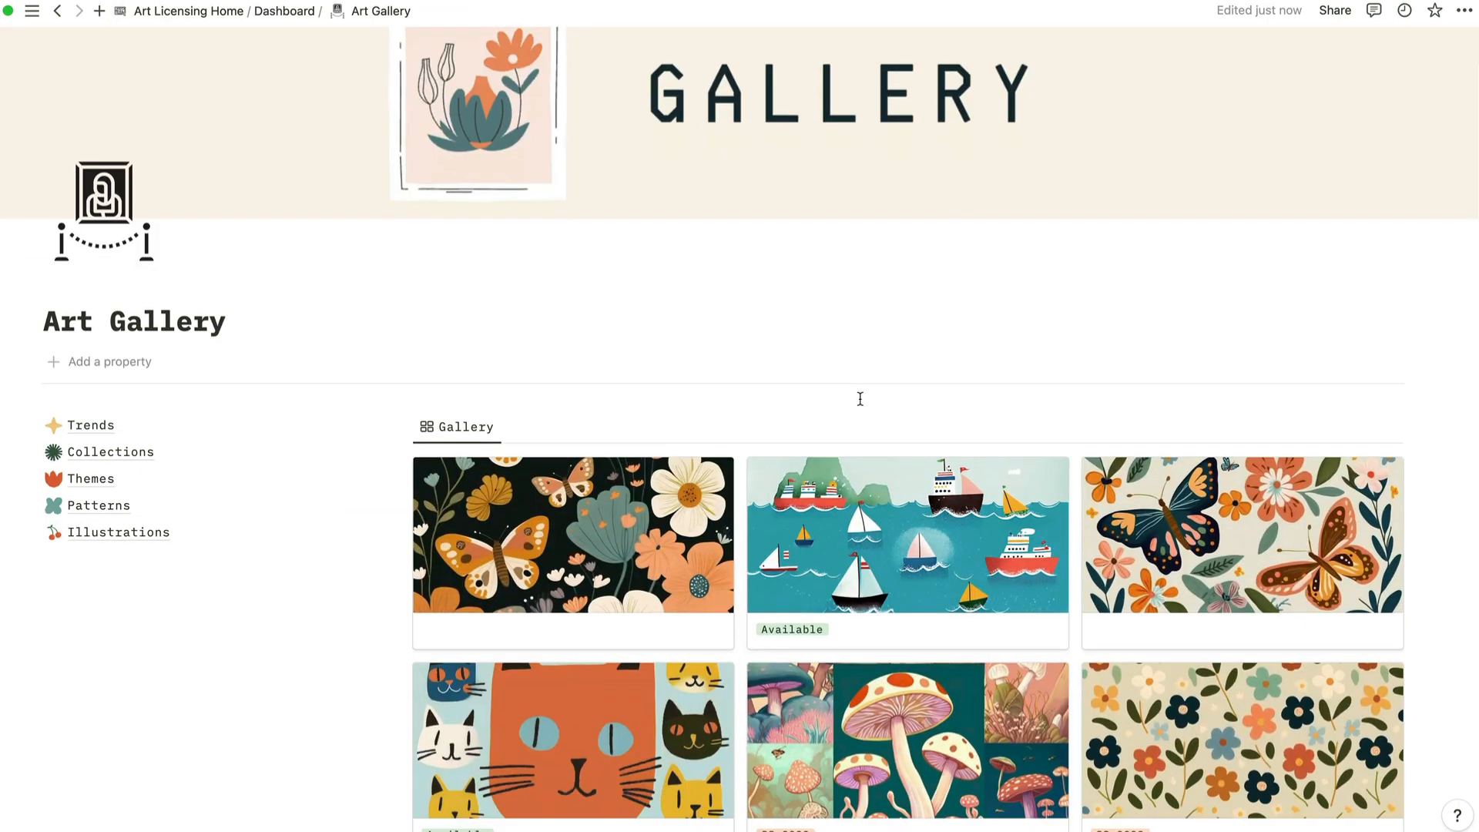
# Look through the artwork cards and their tags on the Art Gallery page.
pyautogui.scroll(-3, 859, 398)
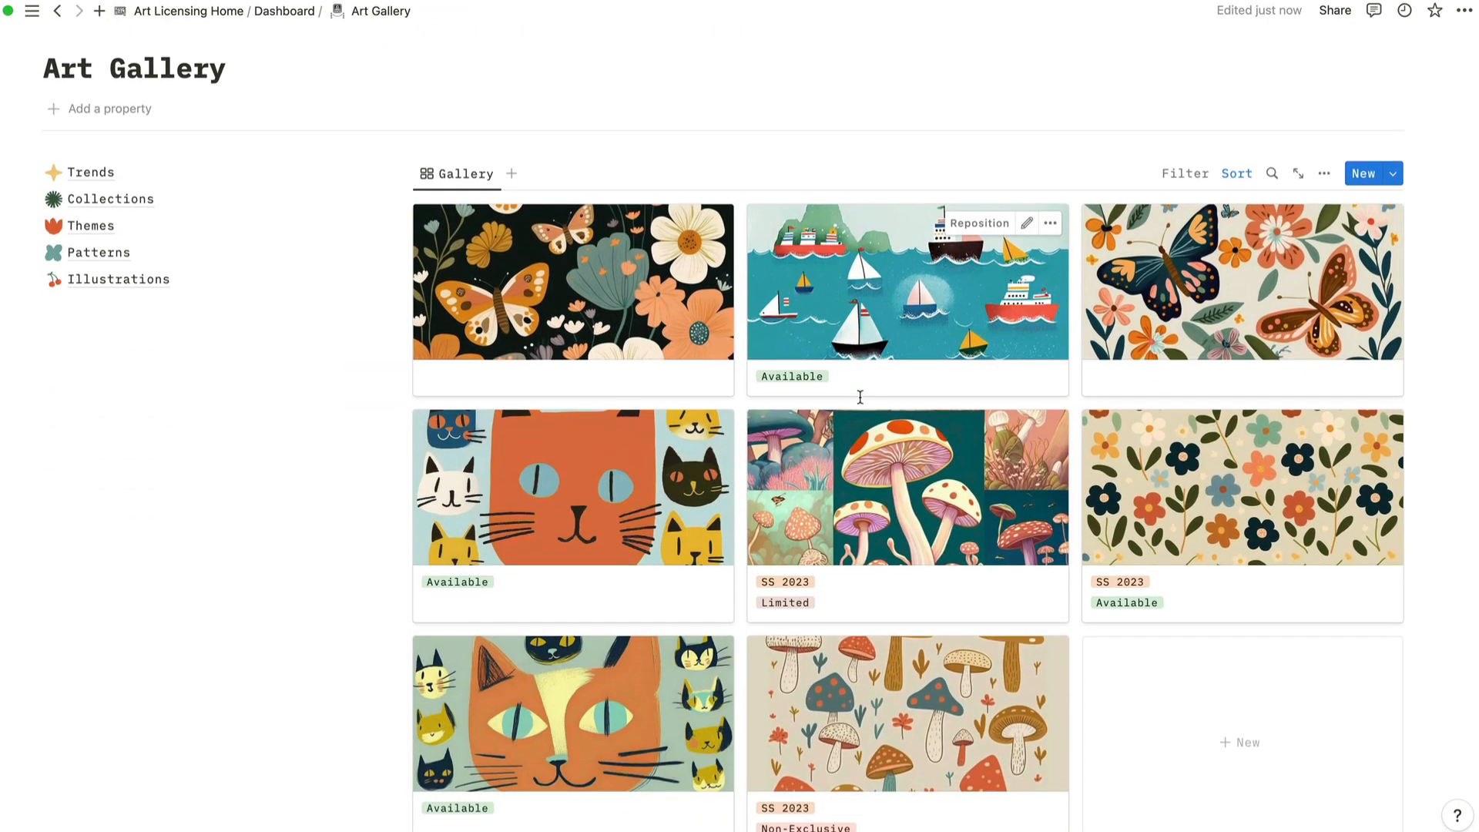
pyautogui.scroll(4, 860, 399)
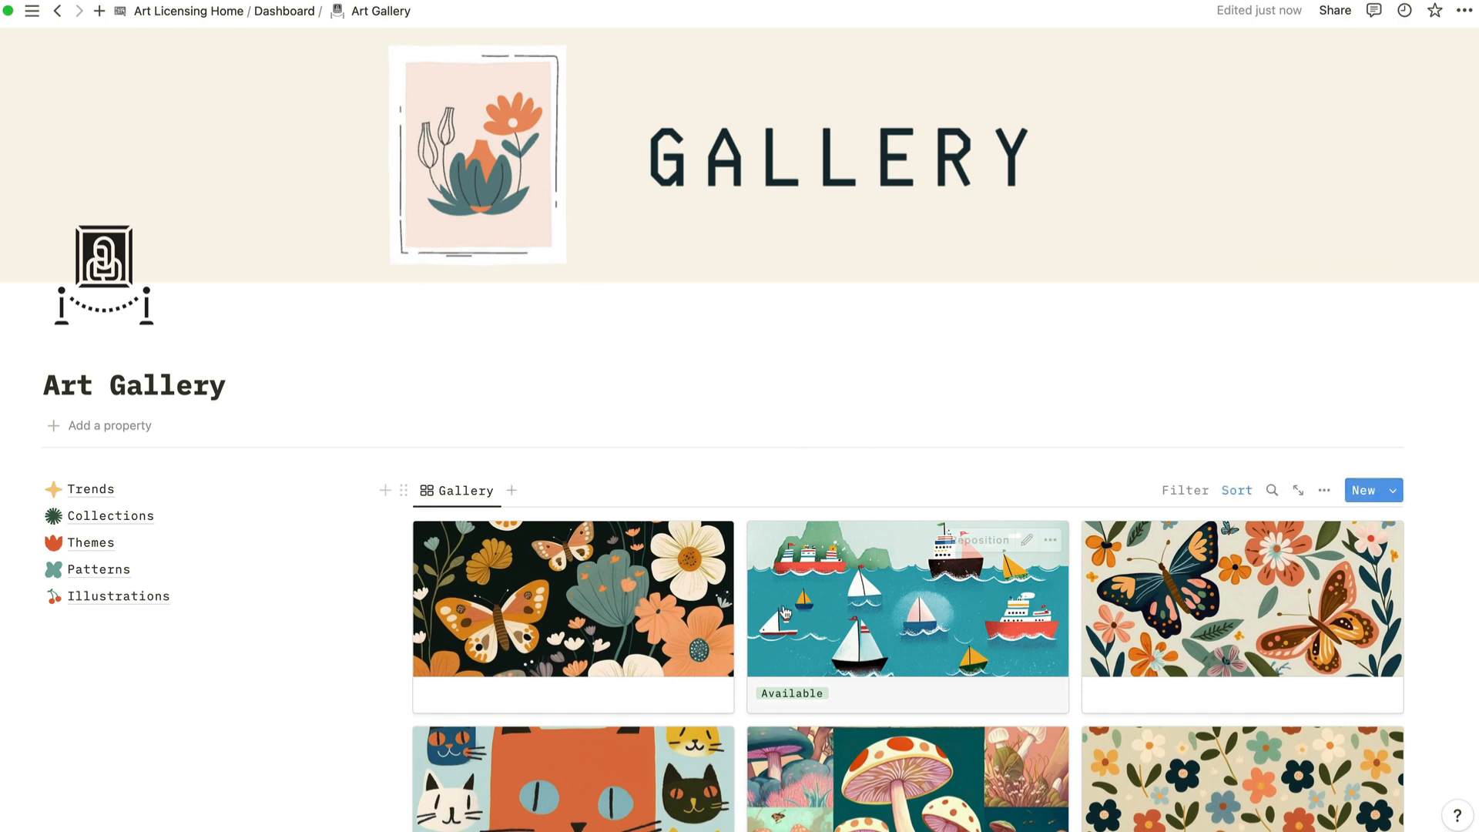
pyautogui.scroll(-5, 774, 566)
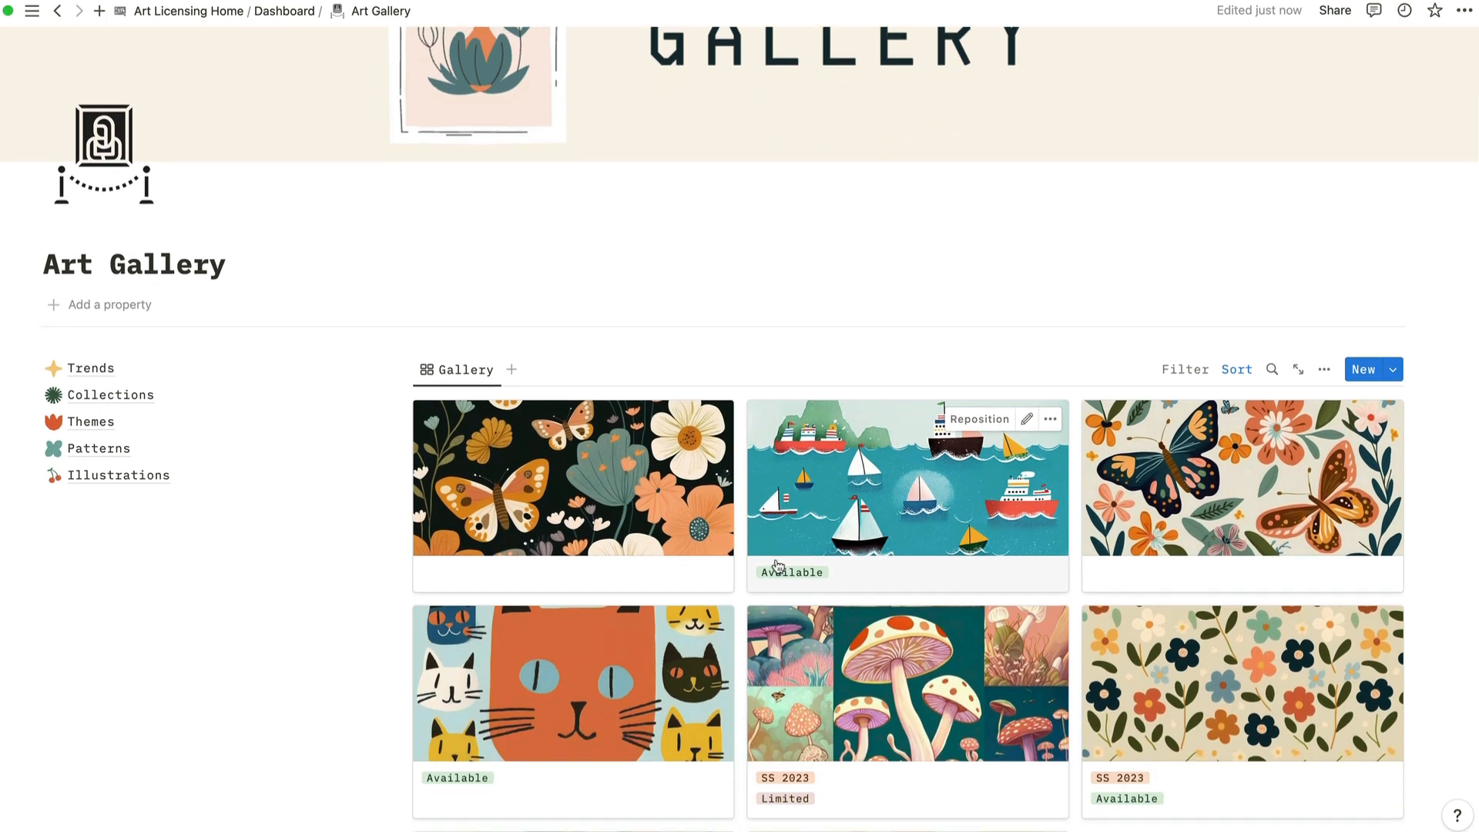
pyautogui.scroll(-3, 775, 570)
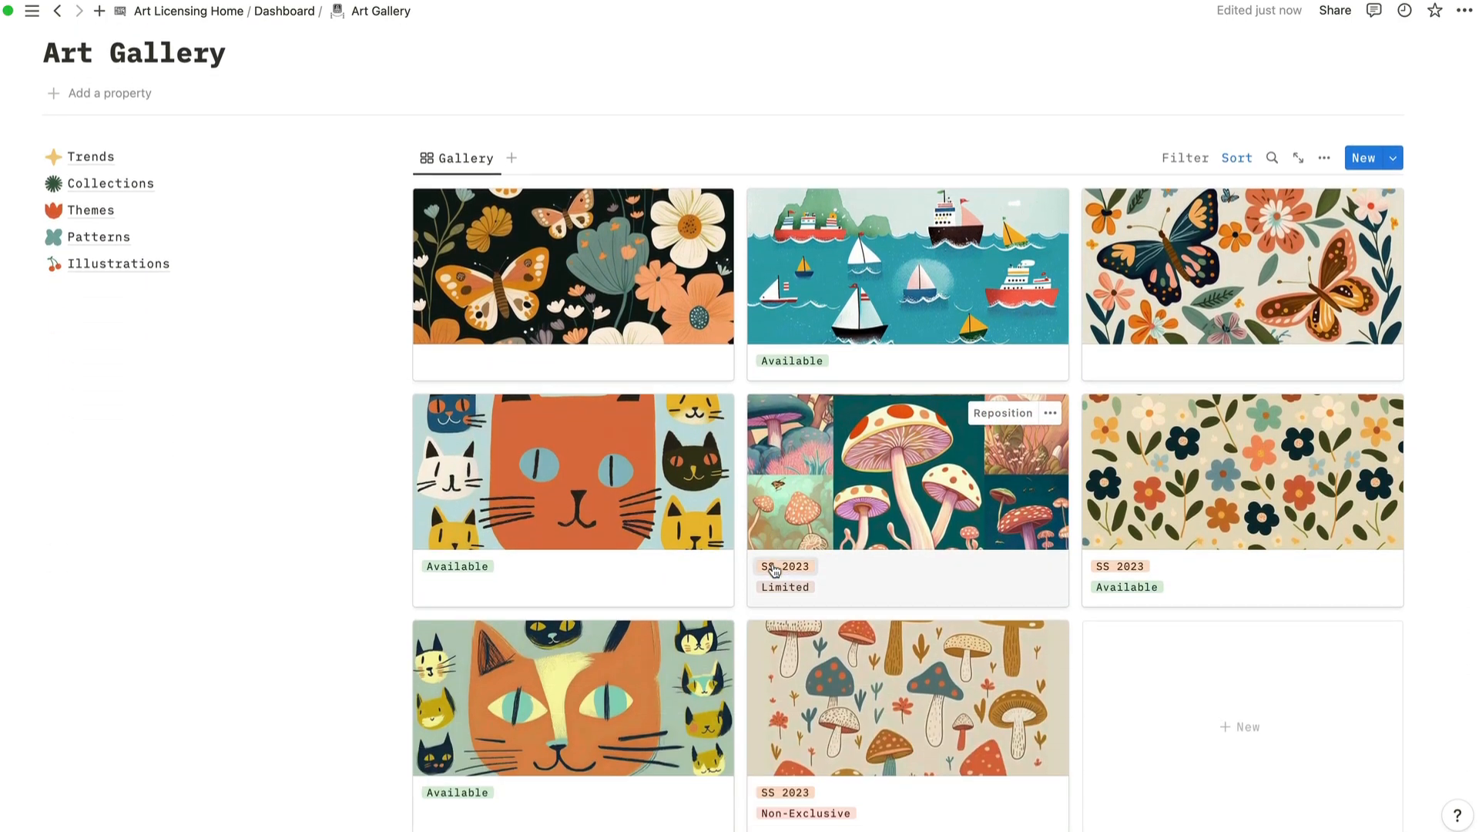
pyautogui.scroll(6, 775, 570)
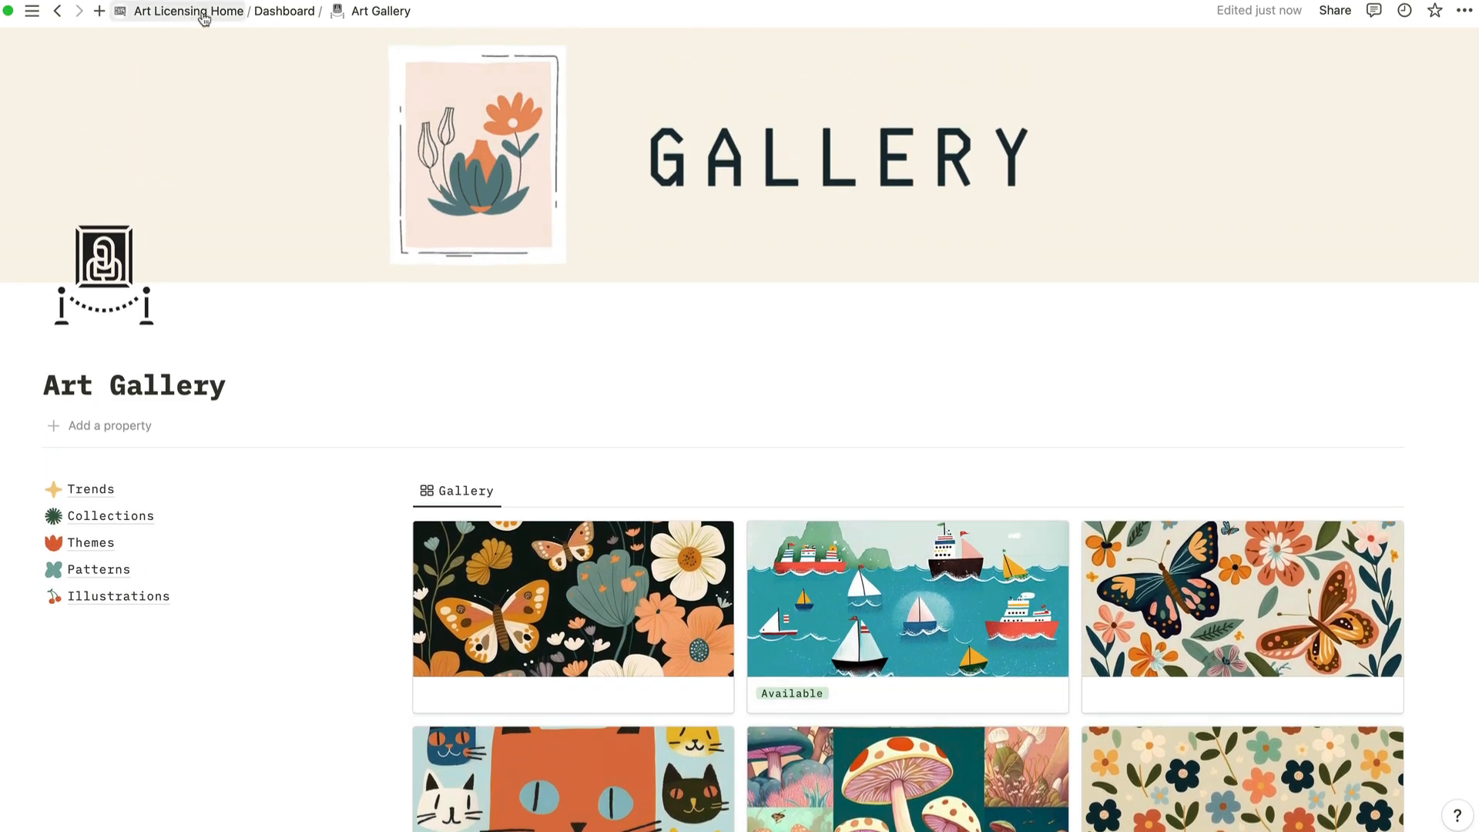
# Return to the Art Licensing Home page and duplicate the Gallery card in the Dashboard.
pyautogui.click(213, 19)
pyautogui.scroll(-5, 851, 524)
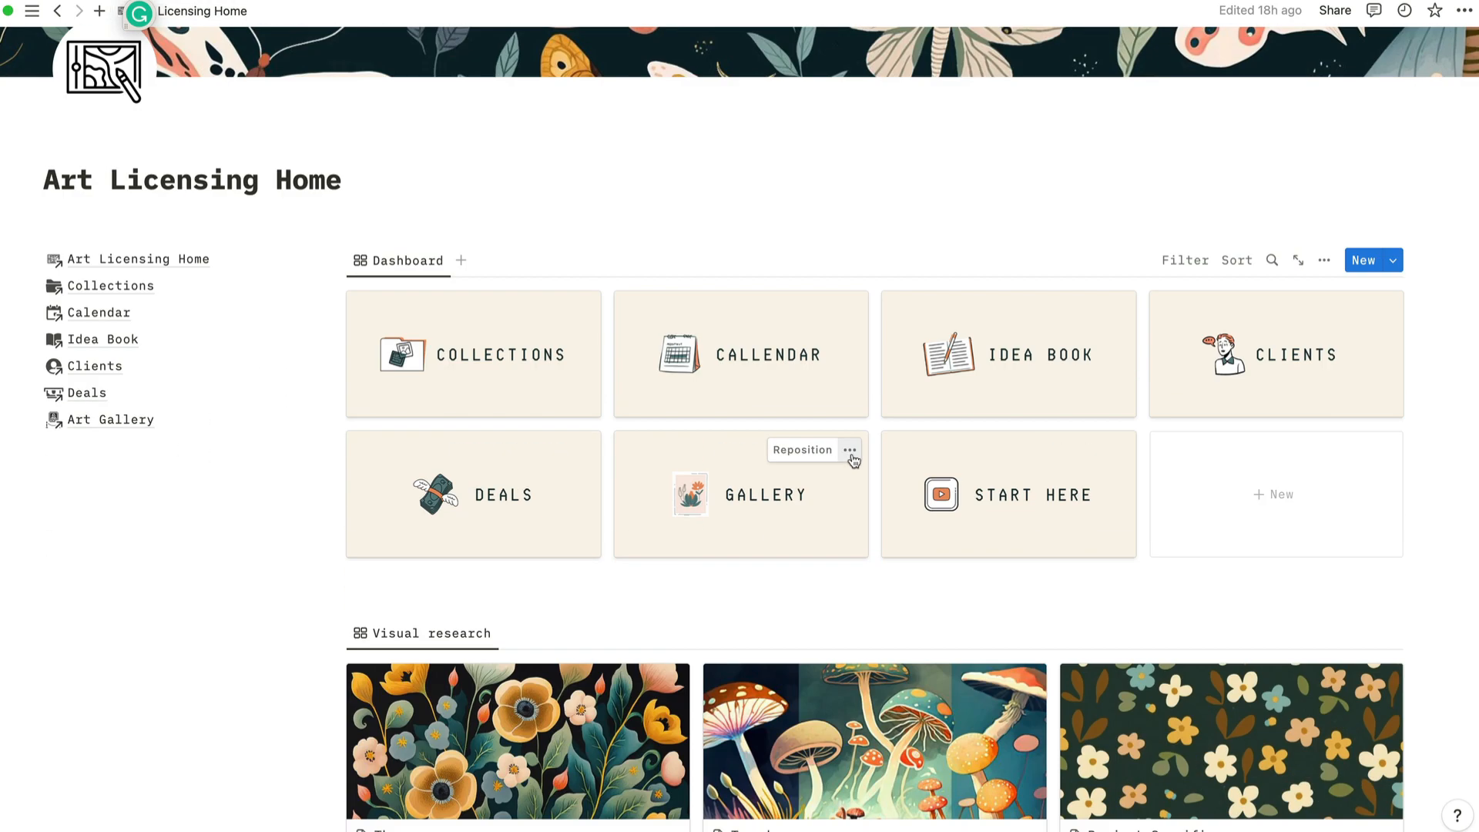
pyautogui.click(851, 452)
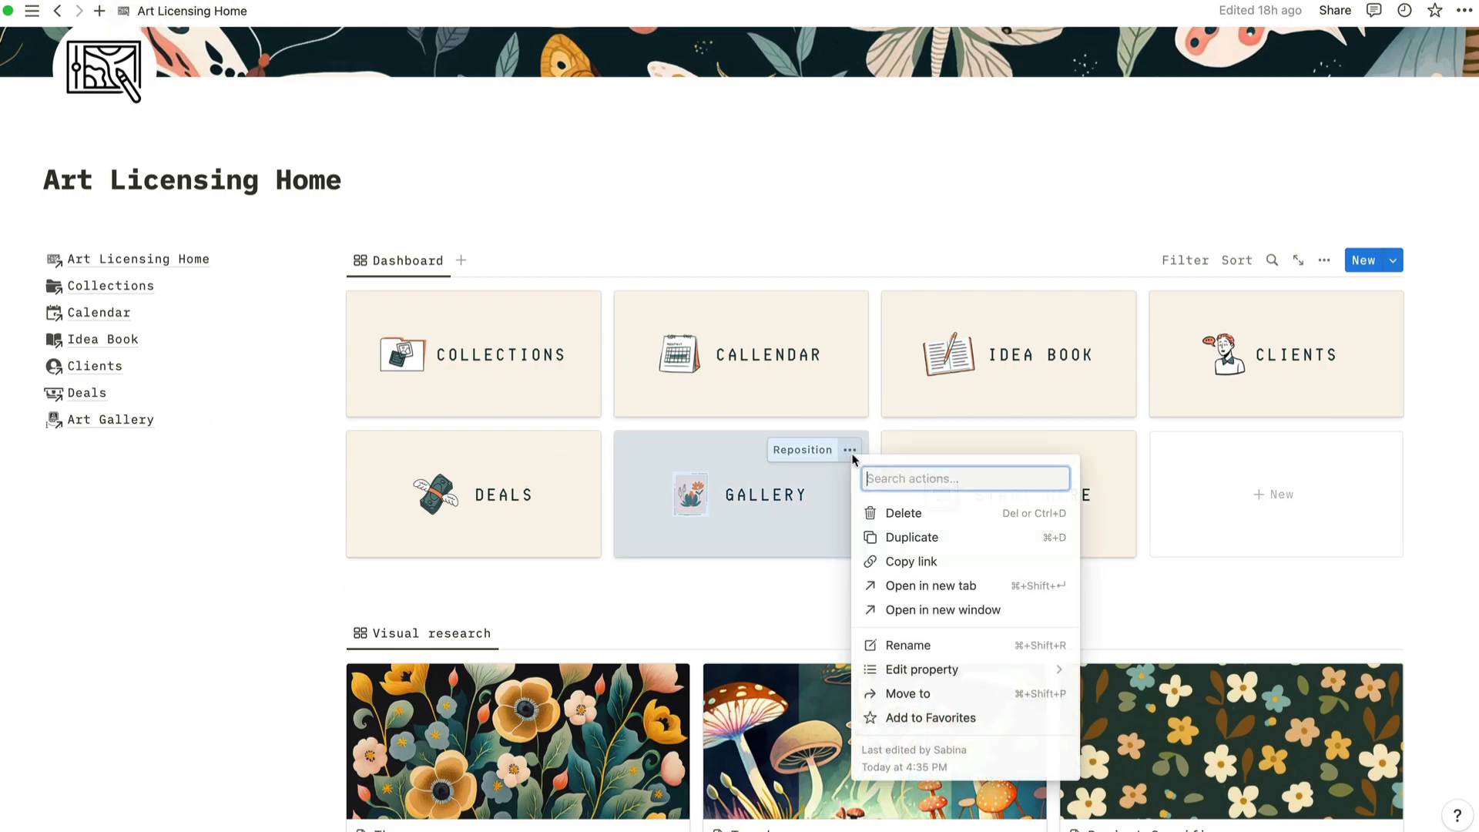
pyautogui.click(939, 537)
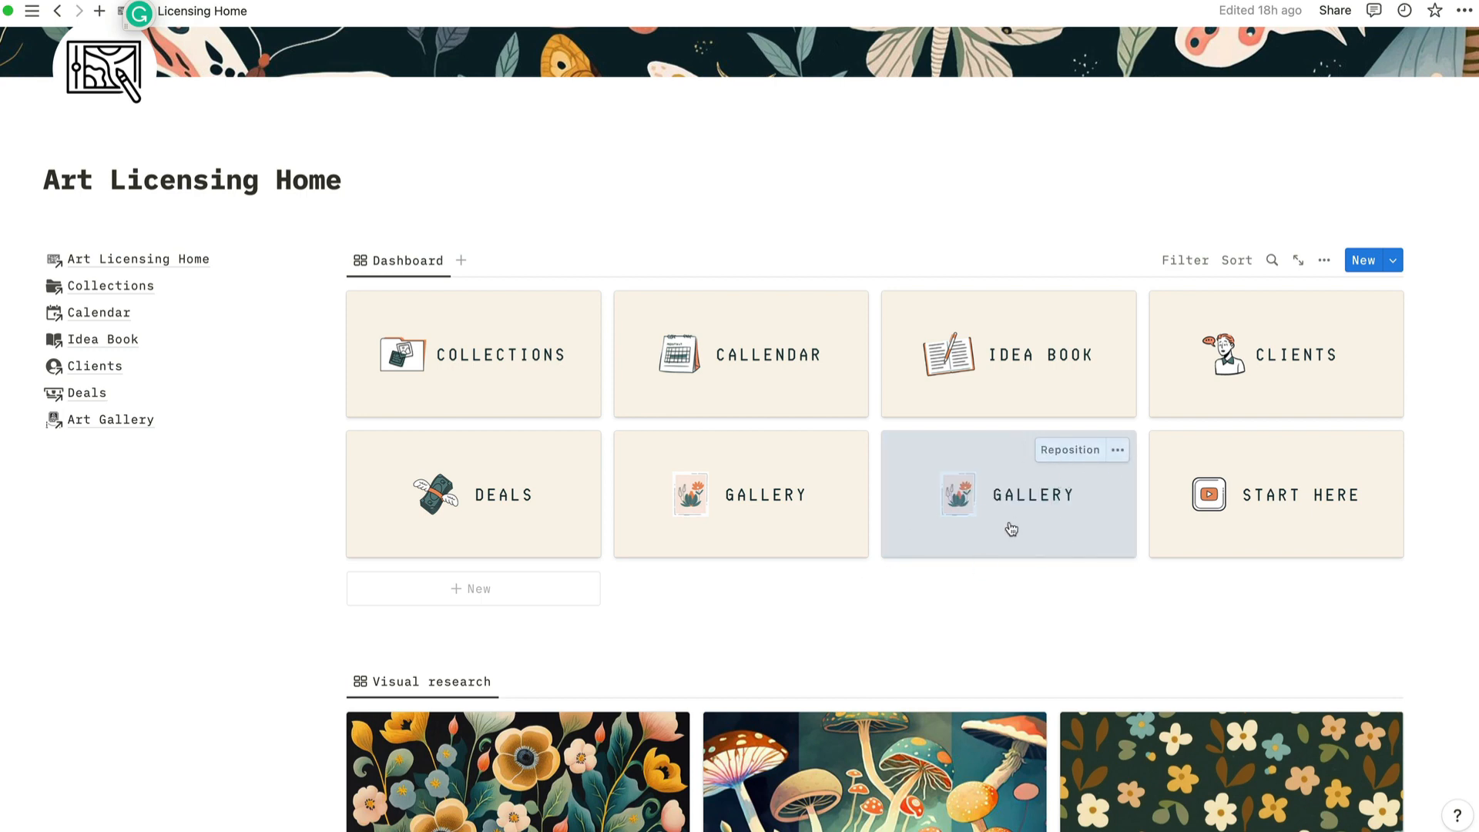
# Move the duplicated Gallery page out of the Dashboard to Private pages.
pyautogui.click(1117, 449)
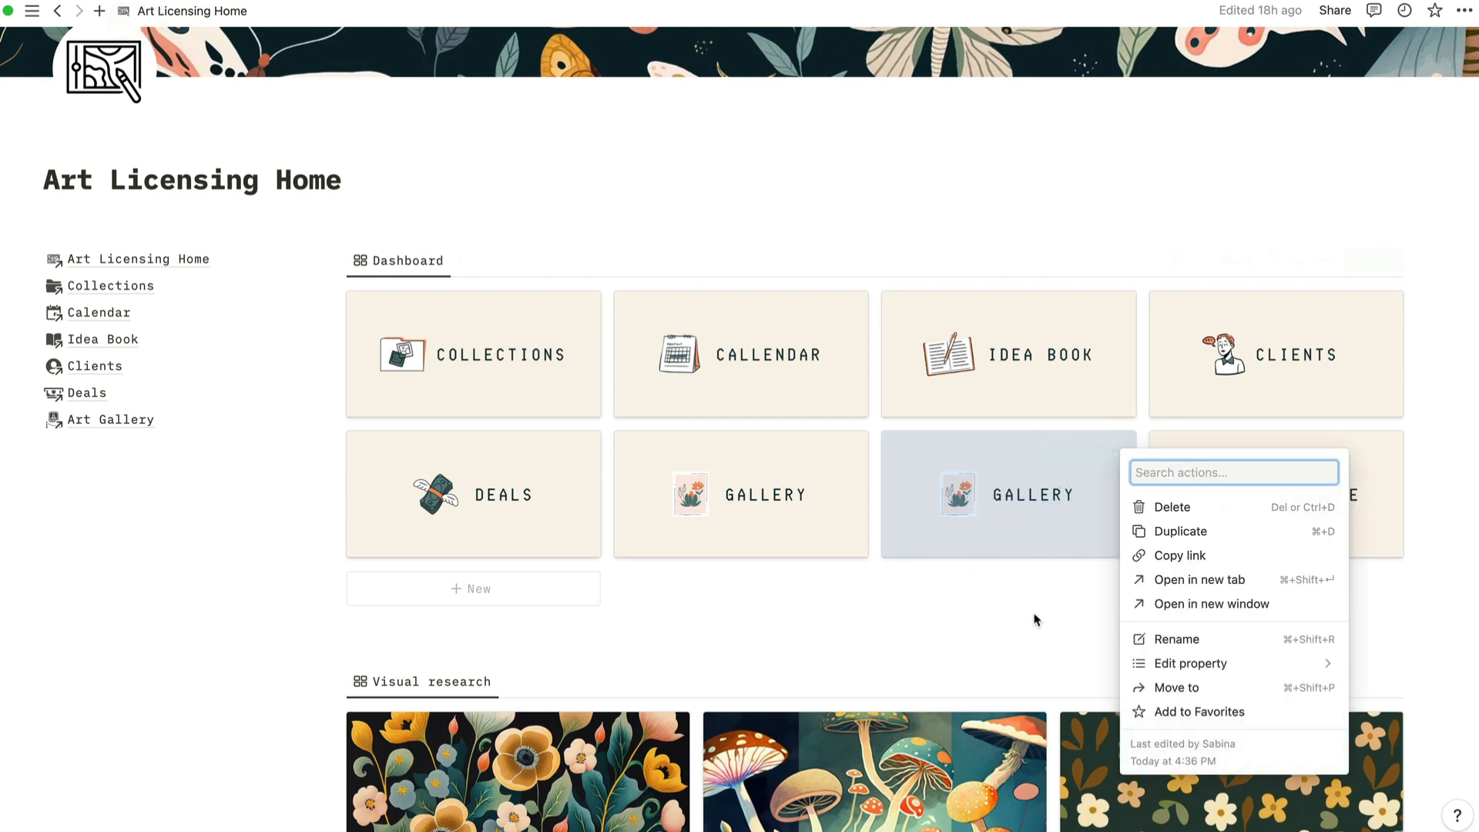
pyautogui.click(1033, 617)
pyautogui.click(1118, 451)
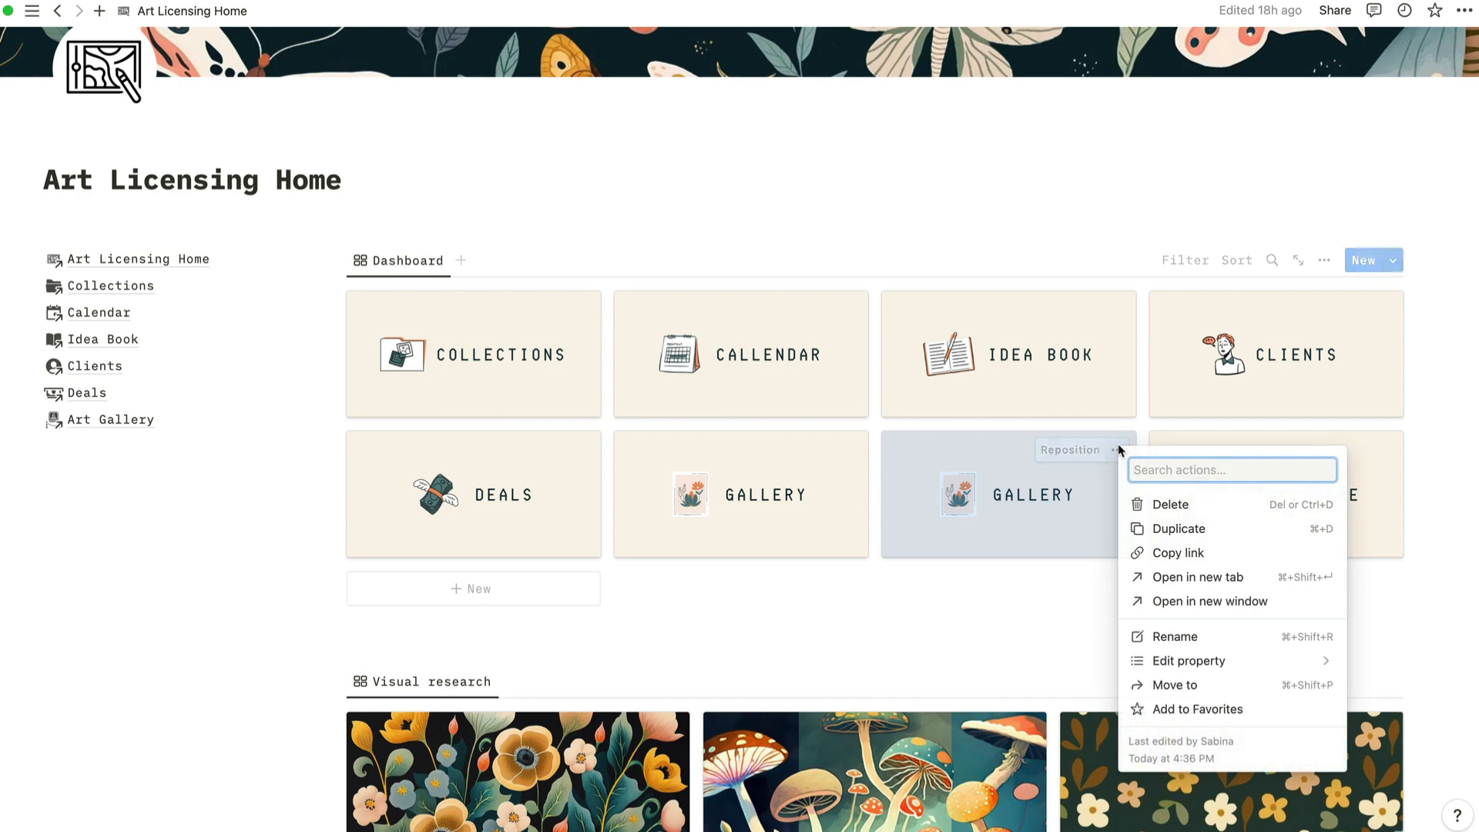
pyautogui.click(1219, 687)
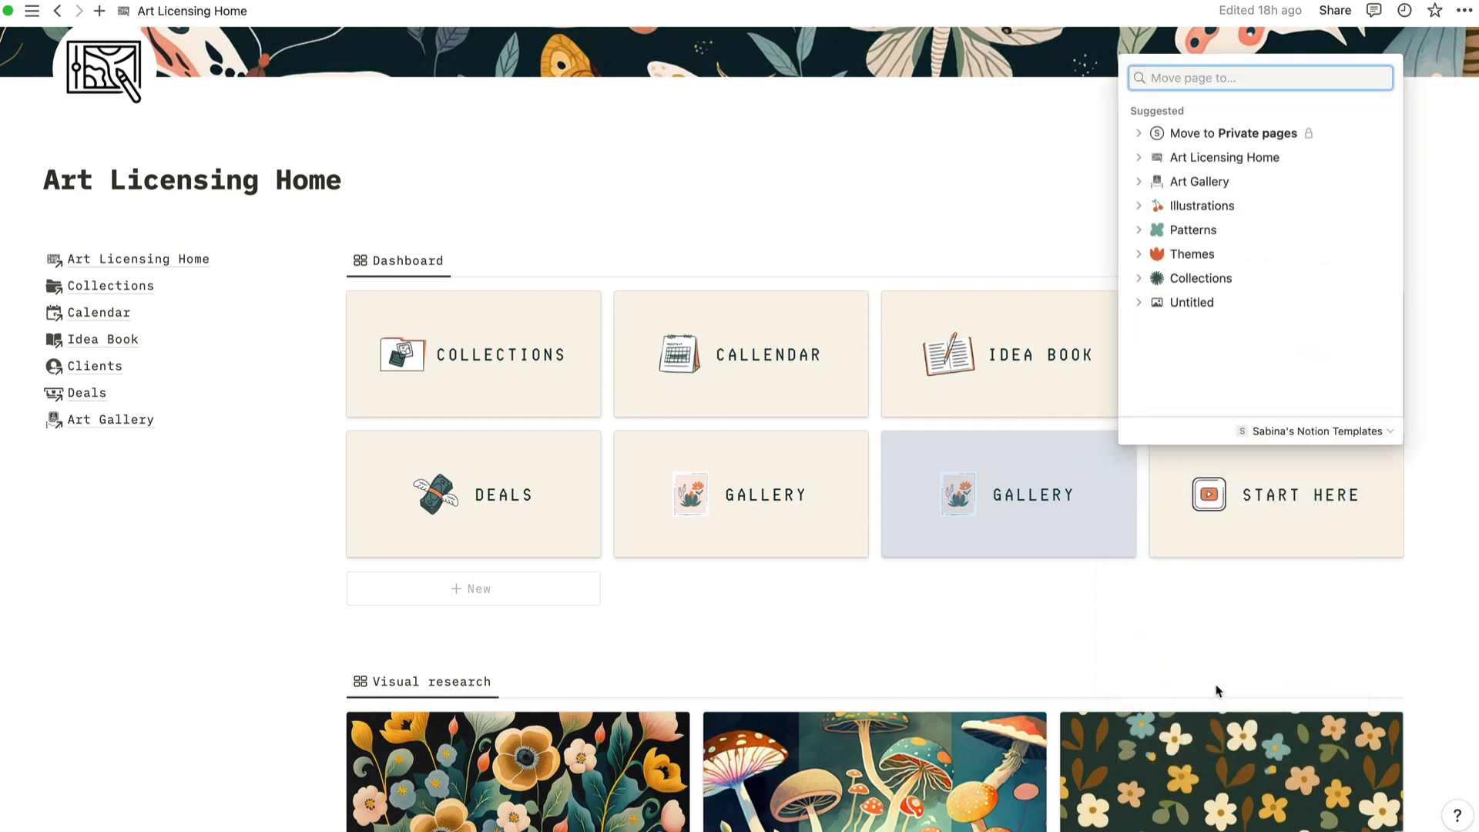
pyautogui.click(1266, 136)
pyautogui.scroll(3, 58, 91)
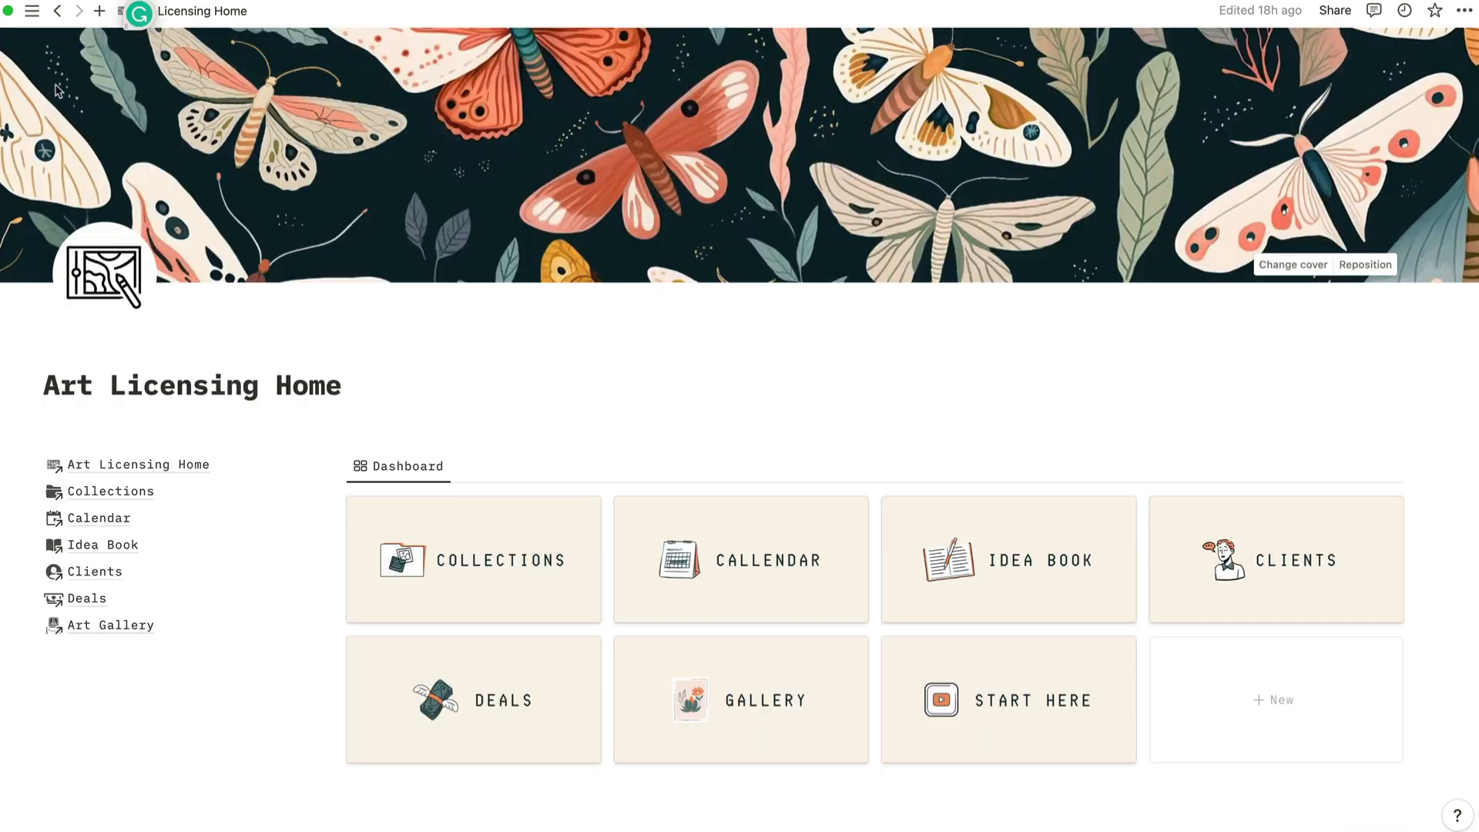
# Open the private Art Gallery page and share it to the web with duplicating as a template disallowed.
pyautogui.moveTo(31, 11)
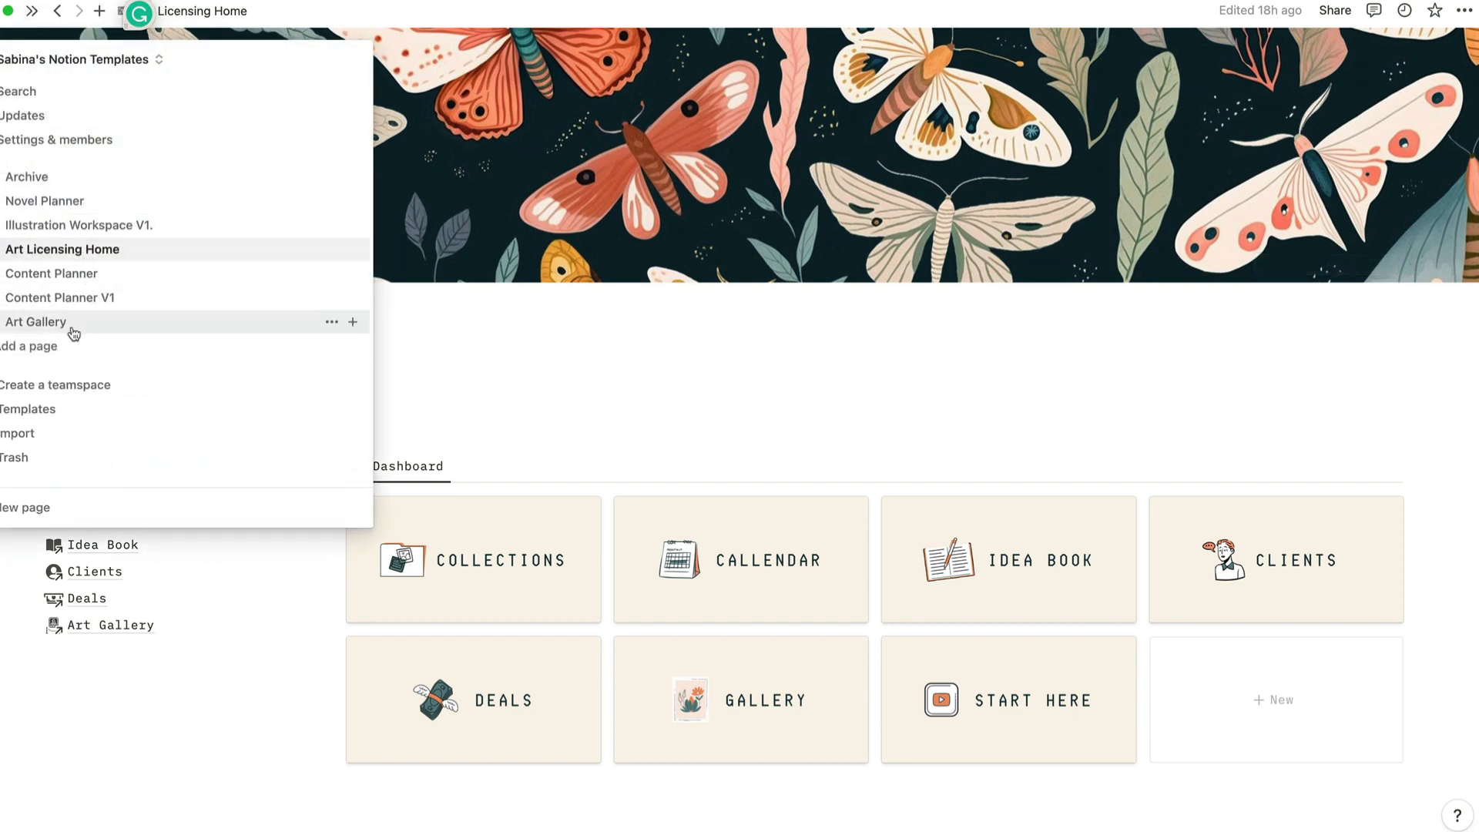
pyautogui.click(46, 325)
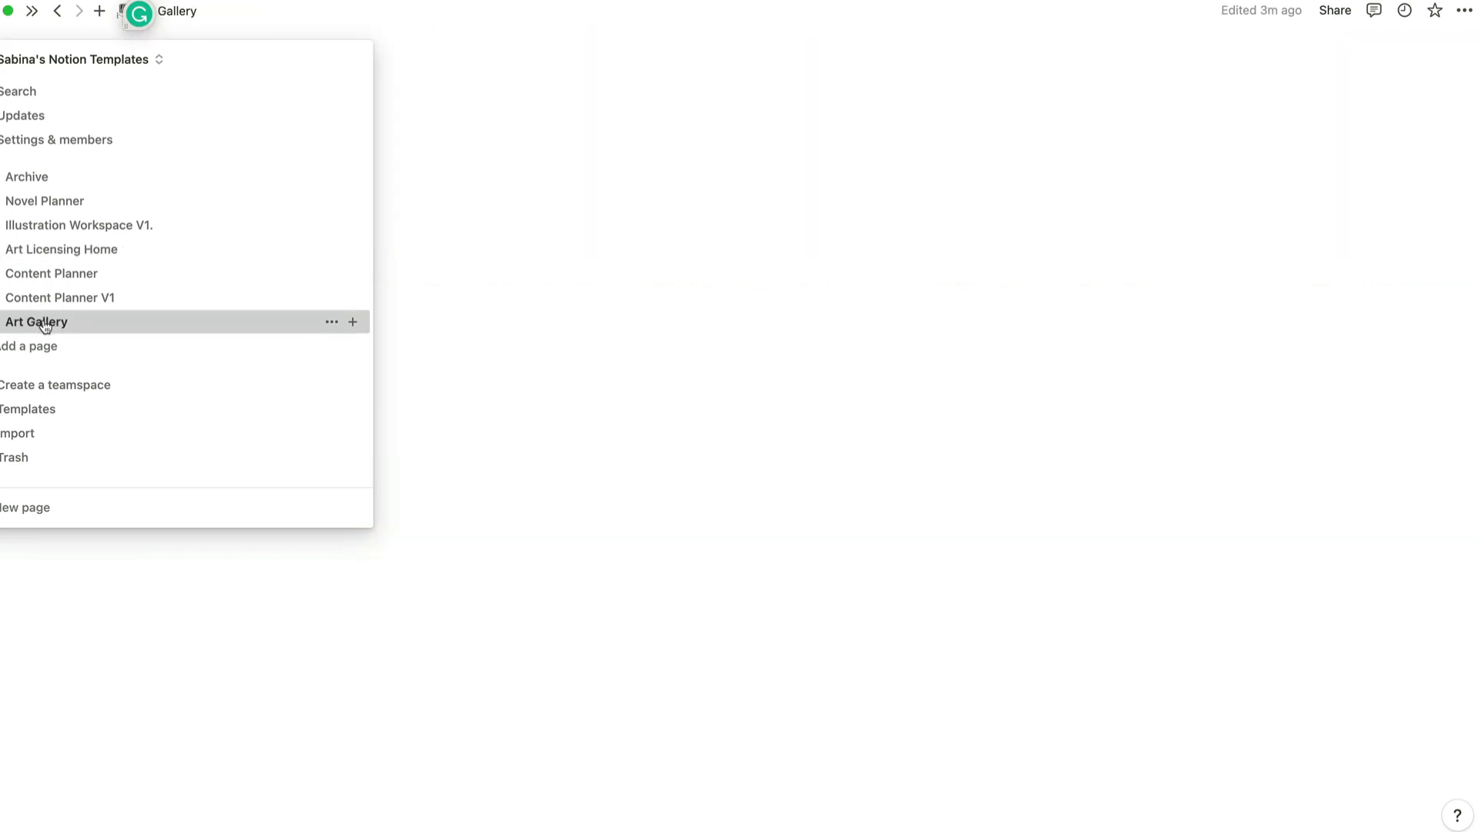
pyautogui.click(1334, 12)
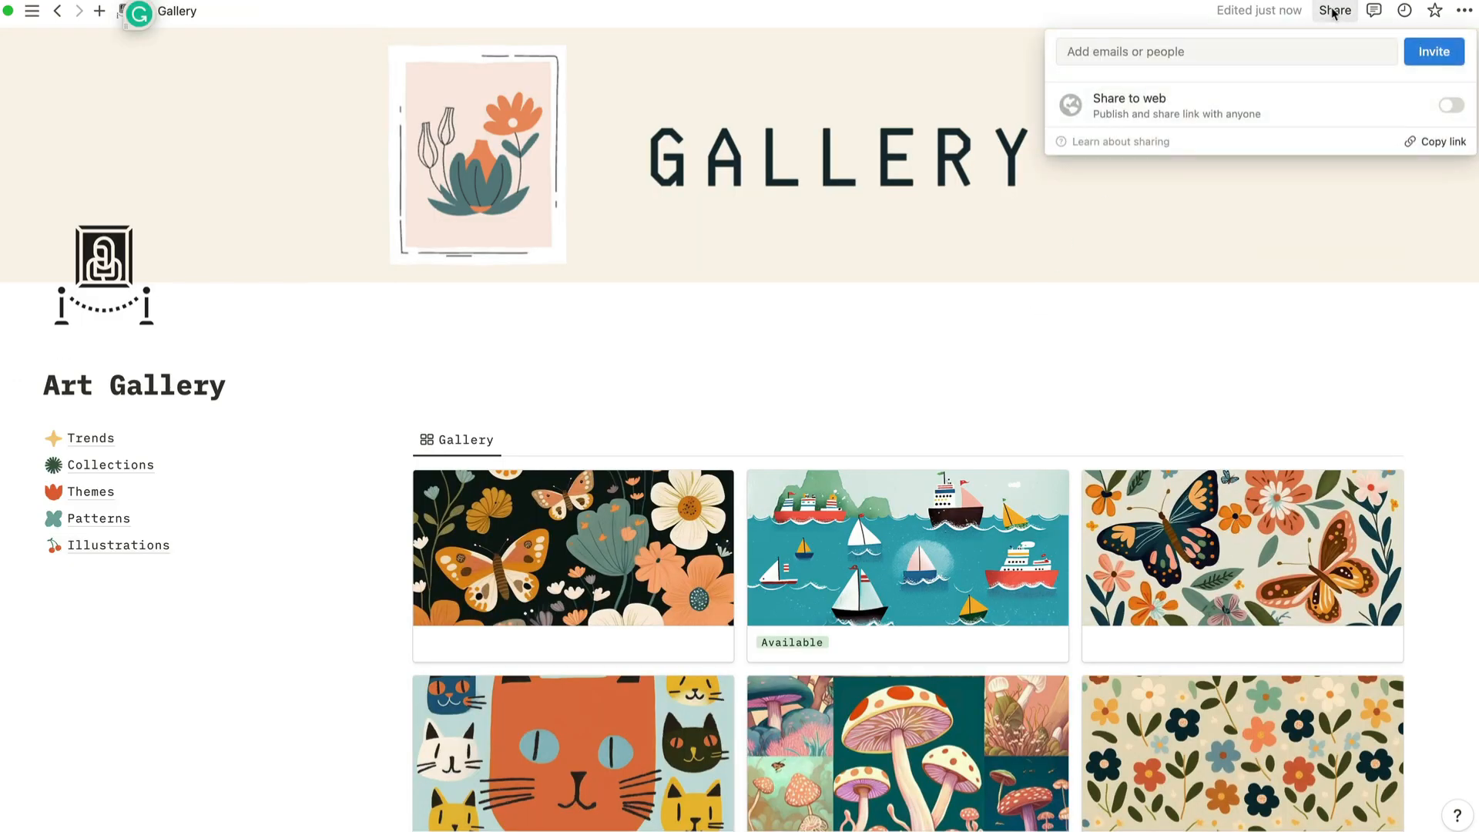
pyautogui.click(1450, 106)
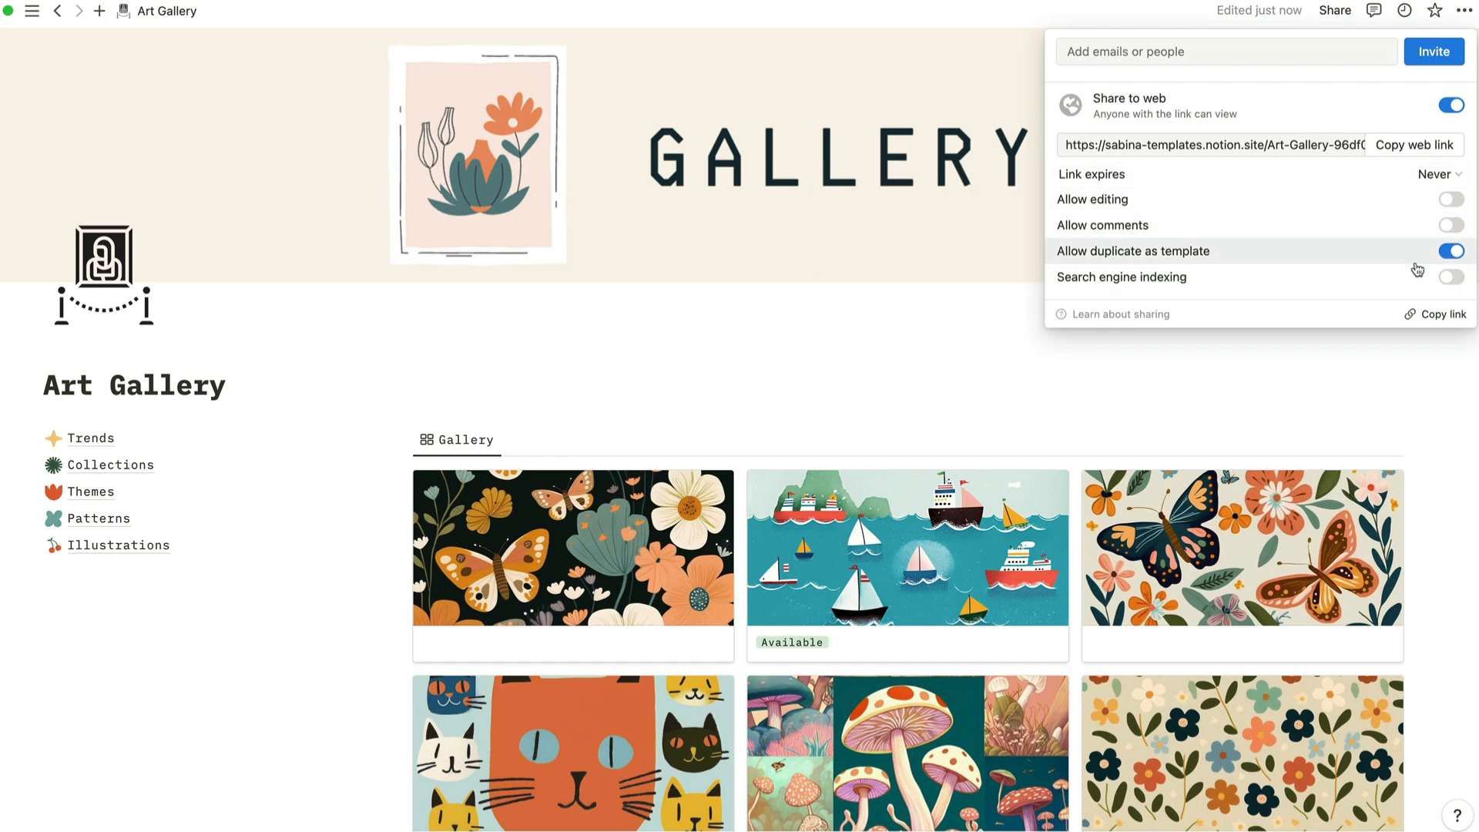
pyautogui.moveTo(1377, 248)
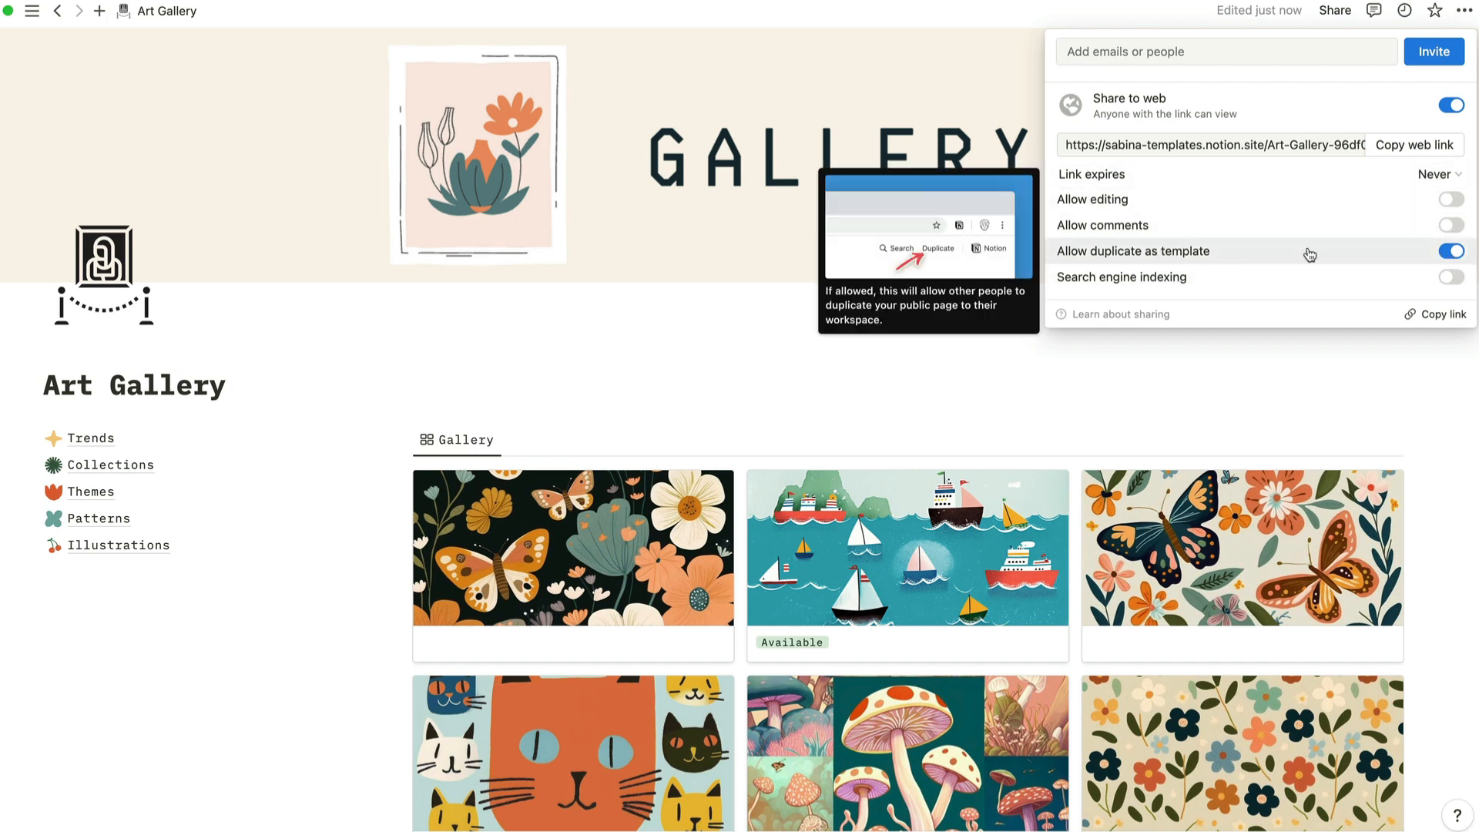
pyautogui.click(1456, 253)
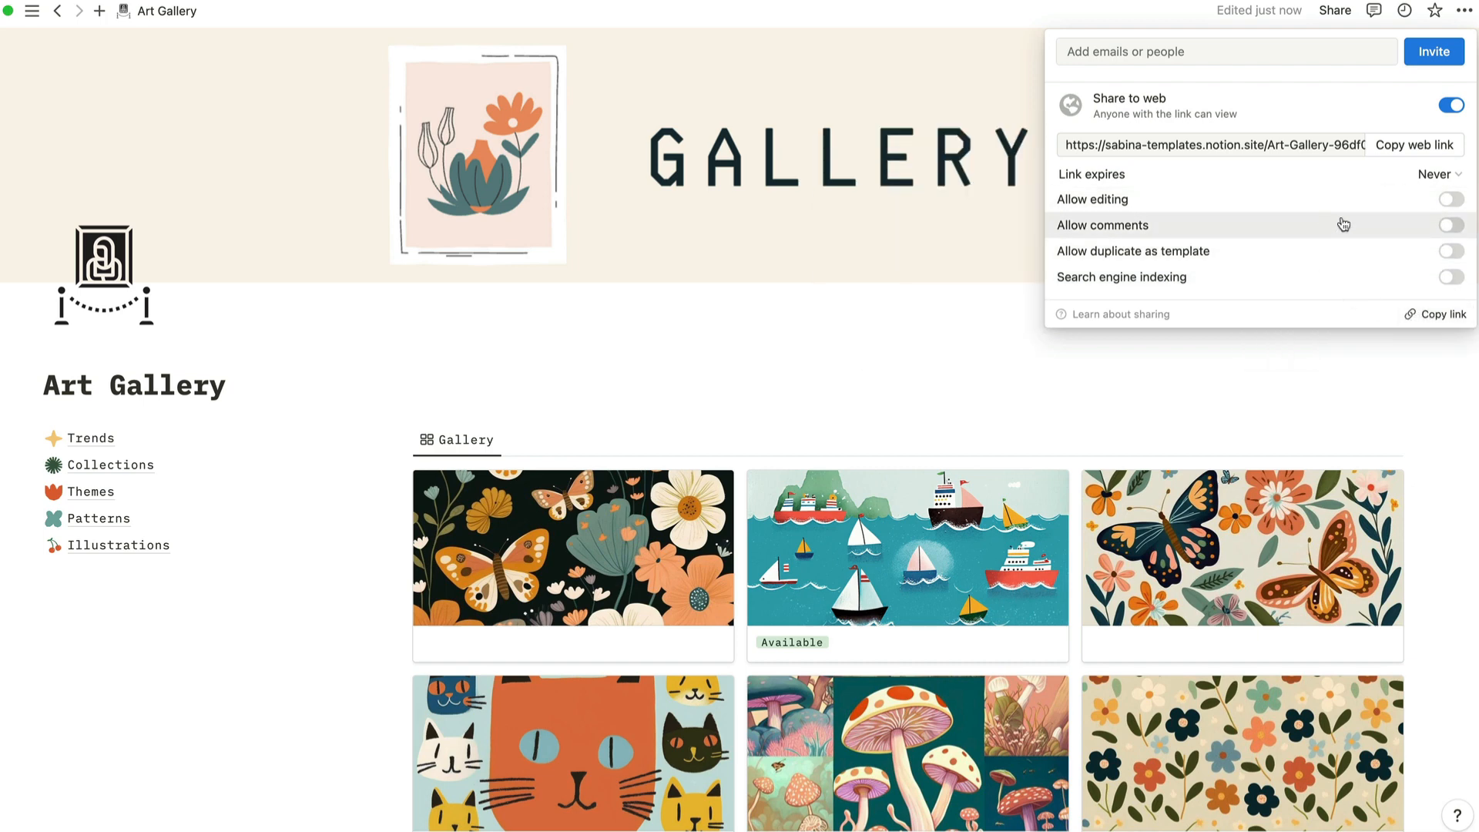
# Review the shared link's expiration choices and turn off web sharing for the Art Gallery page.
pyautogui.click(1434, 175)
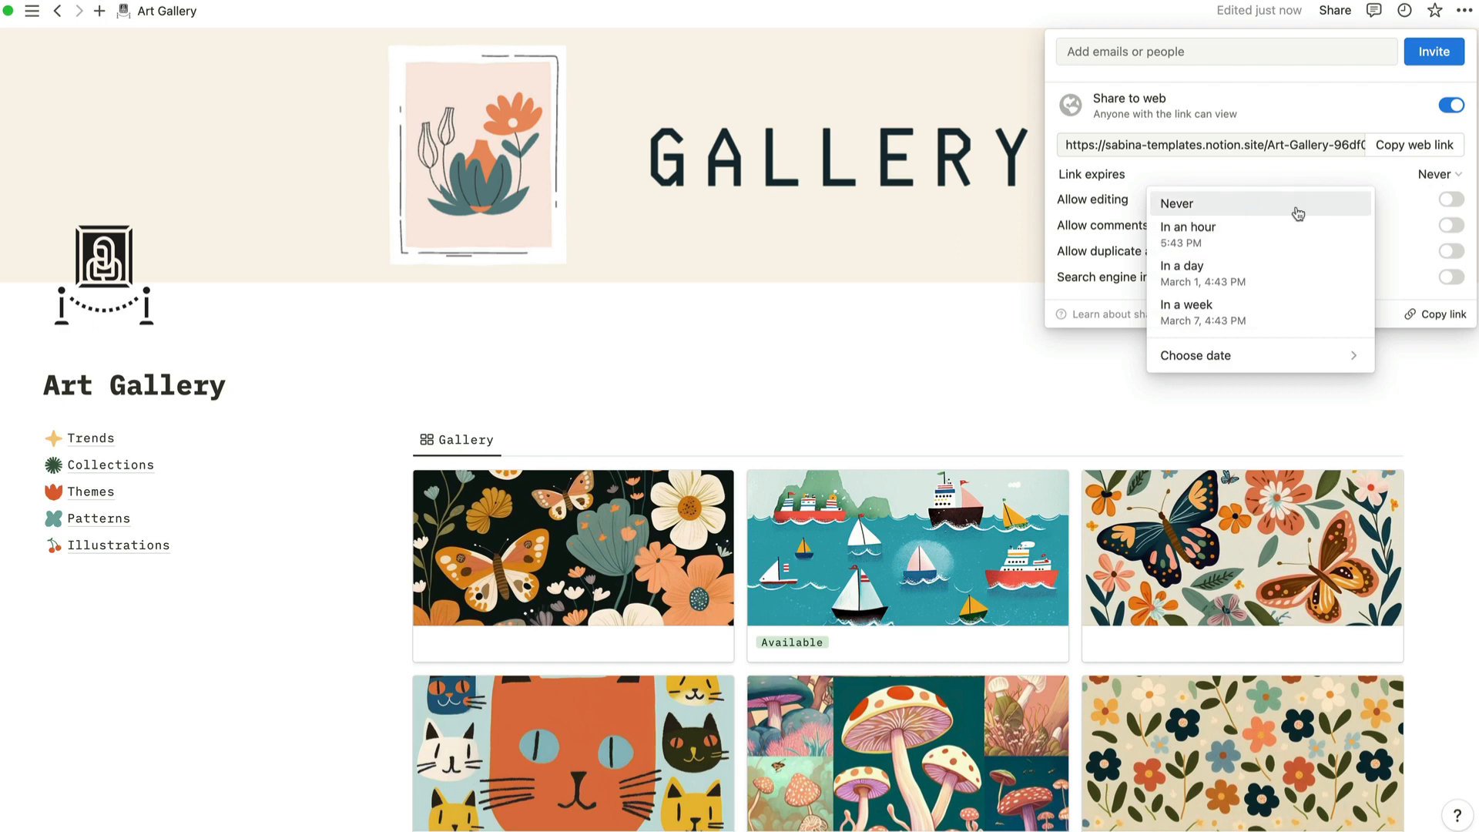
pyautogui.moveTo(1352, 344)
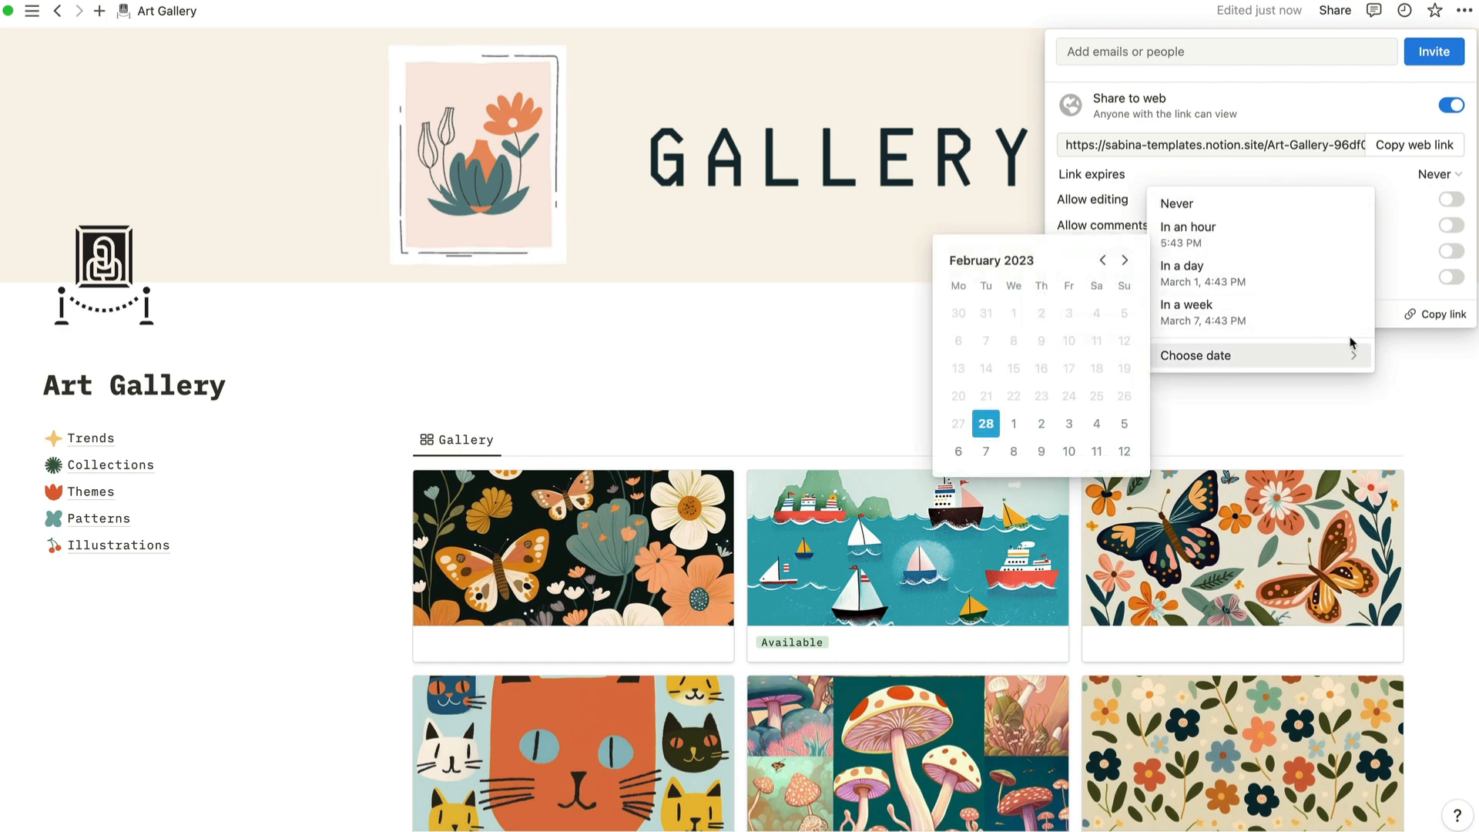
pyautogui.click(1381, 104)
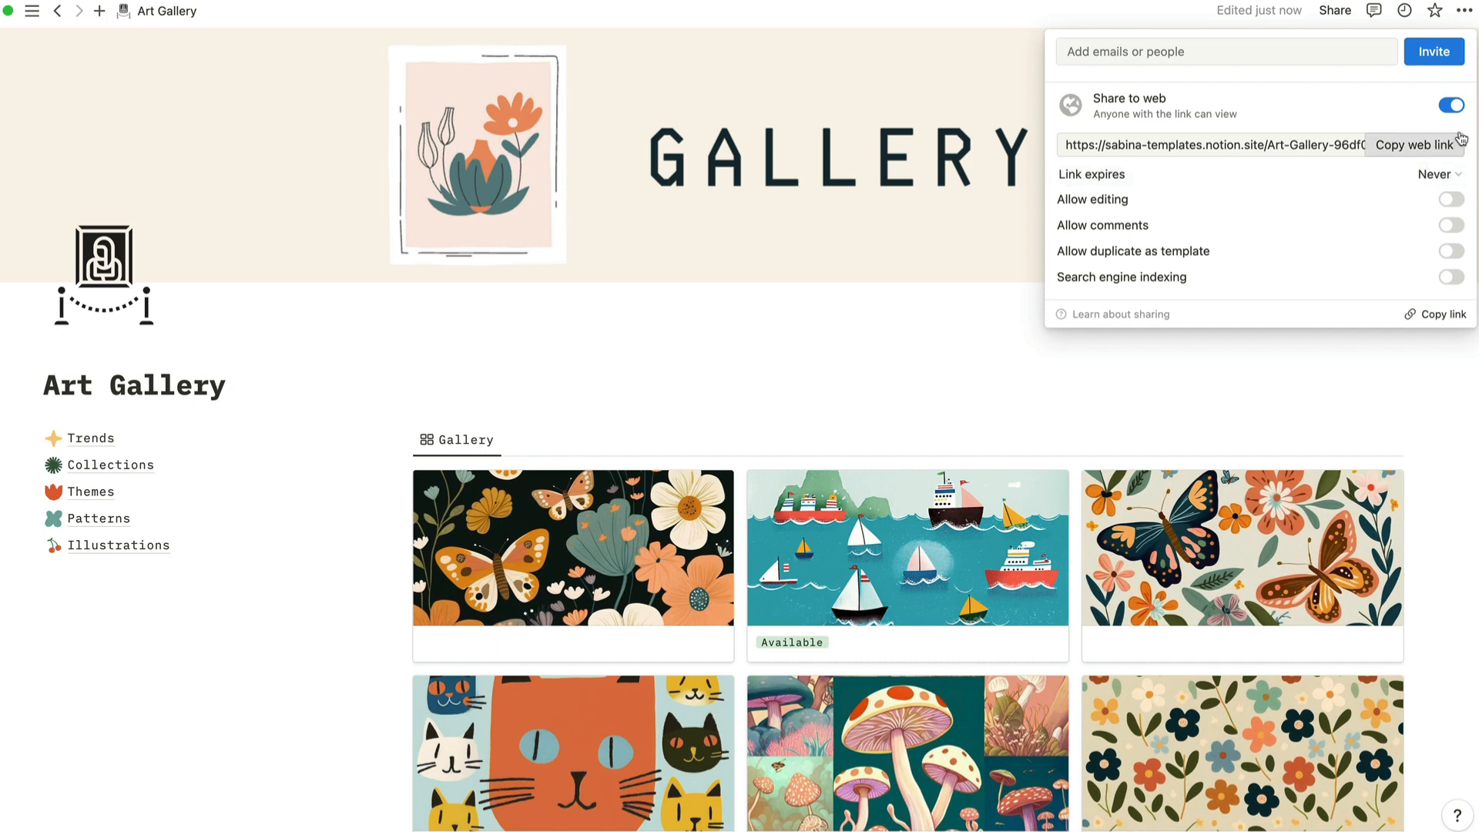
pyautogui.click(1452, 106)
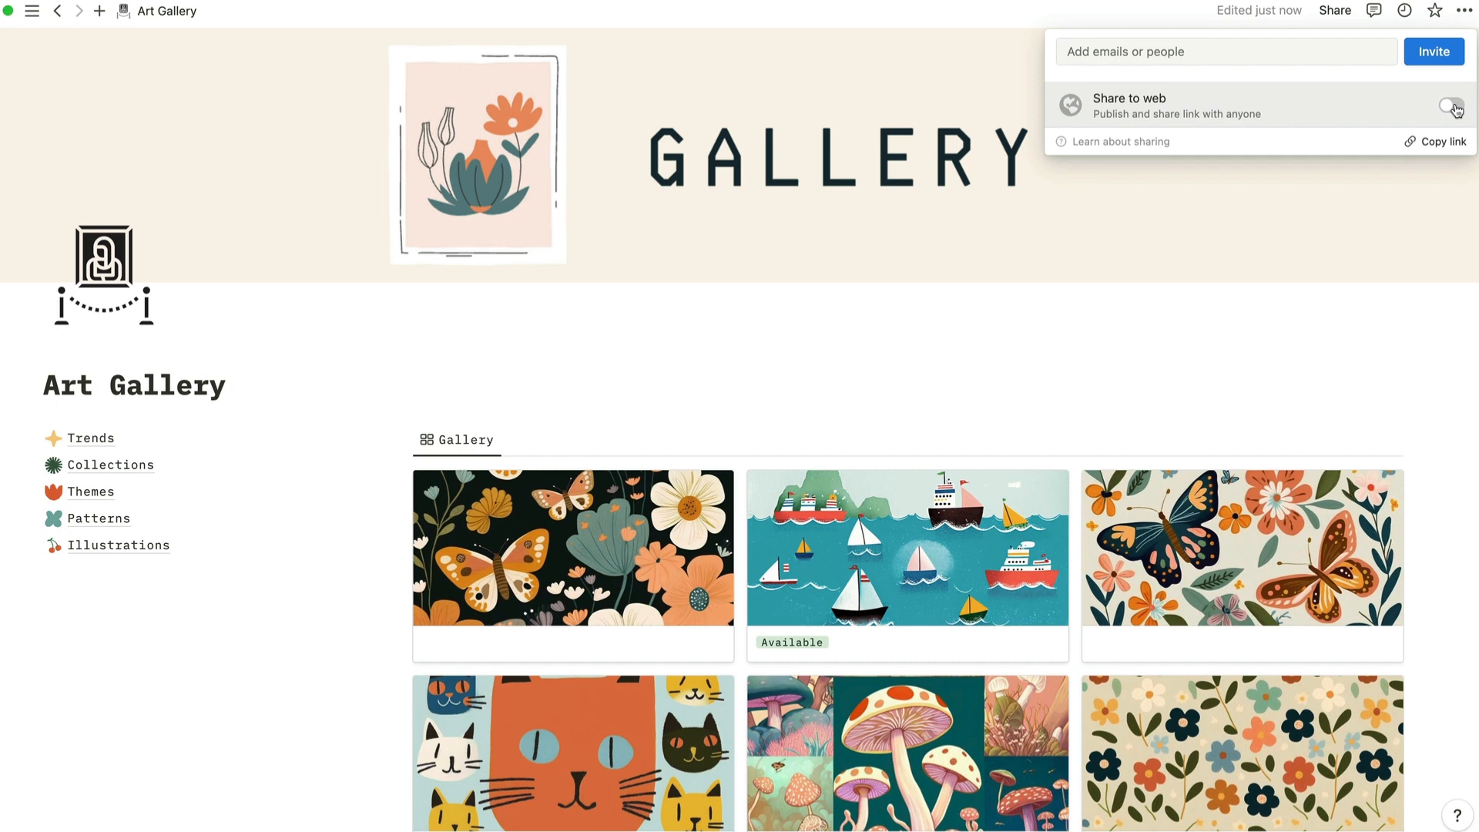
pyautogui.moveTo(1454, 112)
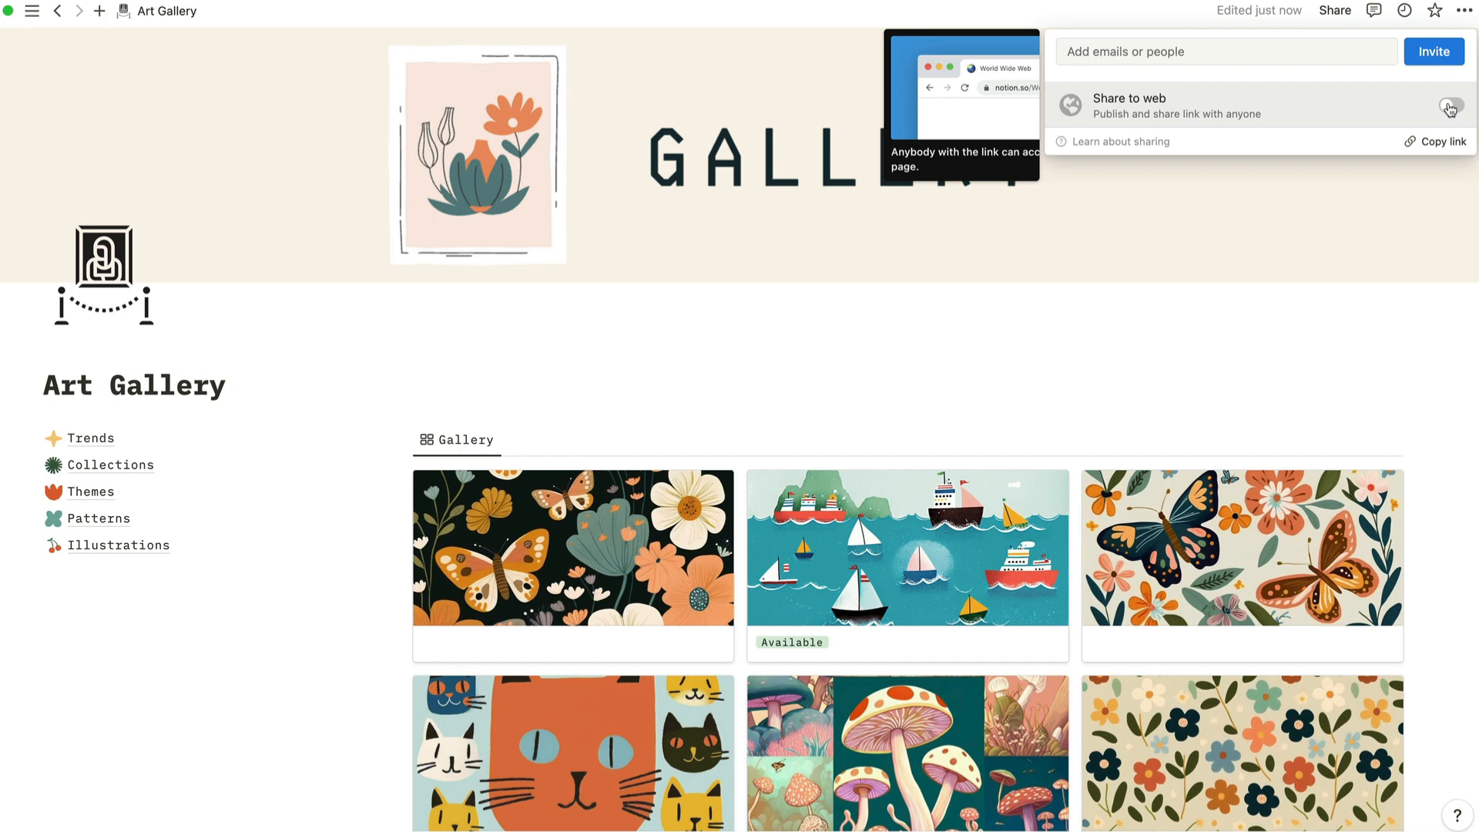
pyautogui.click(524, 219)
# Look over the artwork cards on the private Art Gallery page.
pyautogui.moveTo(123, 245)
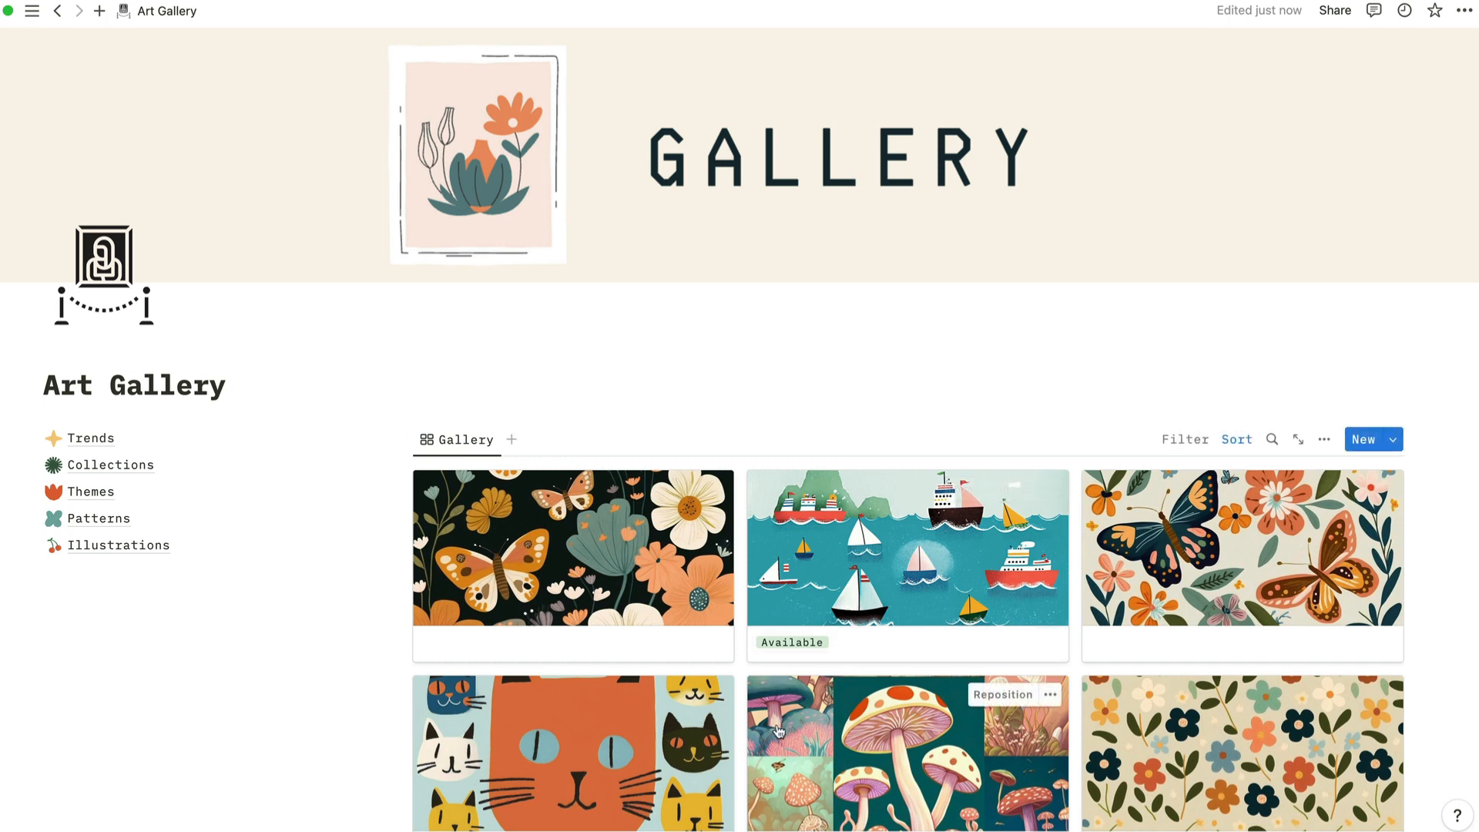
pyautogui.scroll(-5, 778, 730)
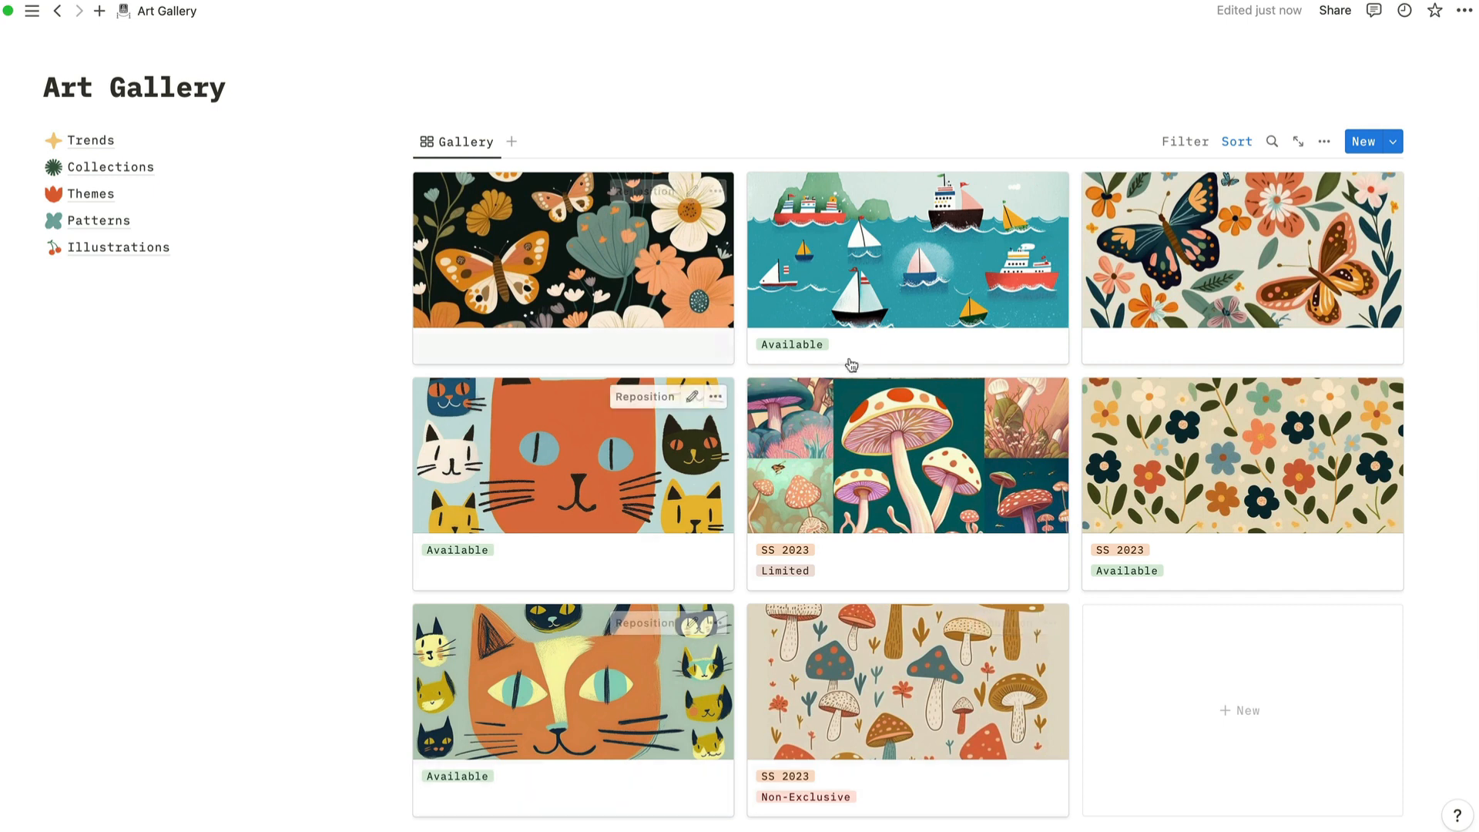
pyautogui.scroll(1, 925, 483)
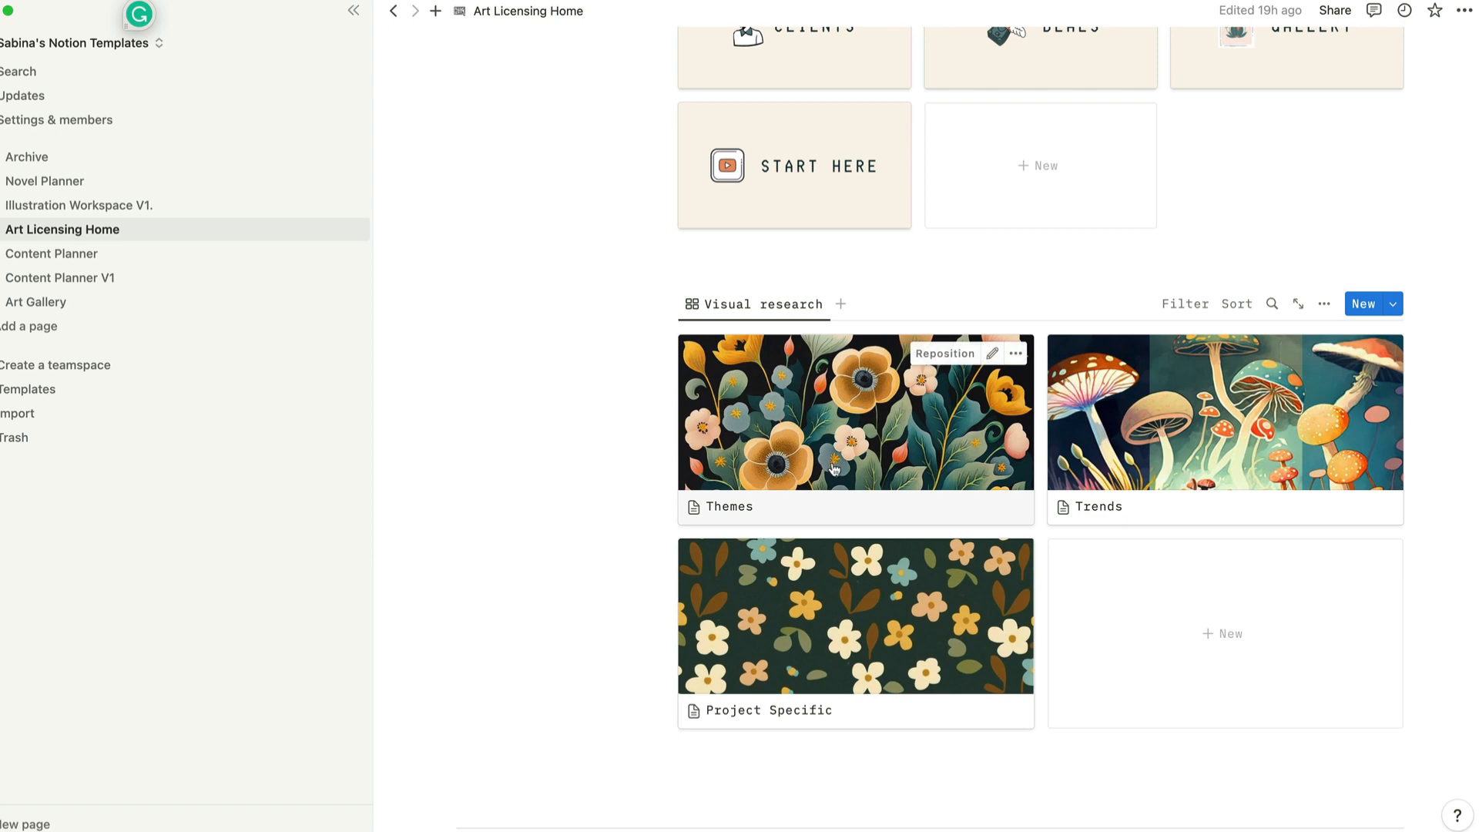
# Open the Themes page from Visual research and examine its theme gallery and the Themes database with its descriptions.
pyautogui.click(804, 404)
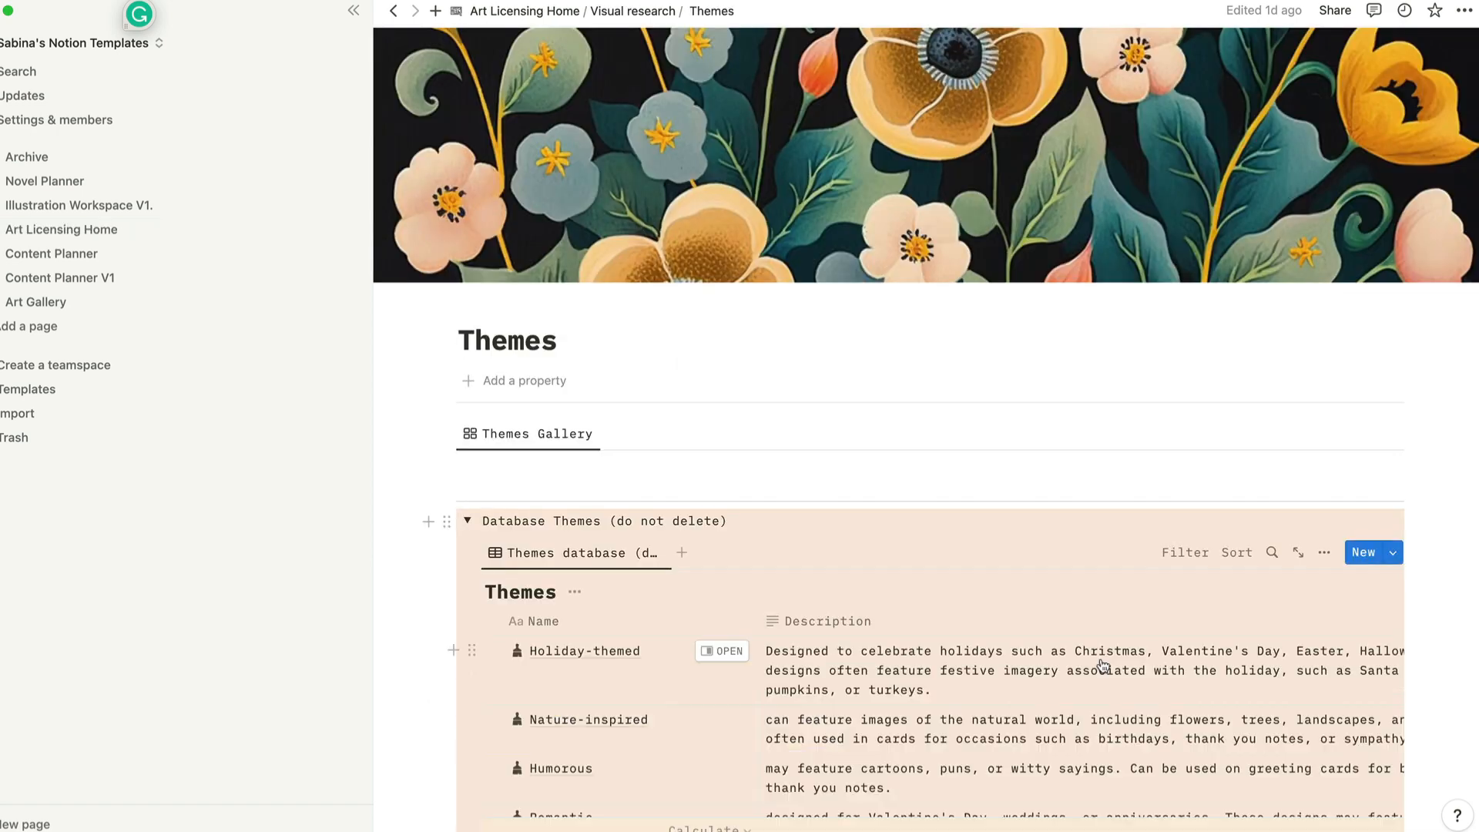
pyautogui.scroll(-3, 1096, 660)
pyautogui.scroll(-7, 1096, 663)
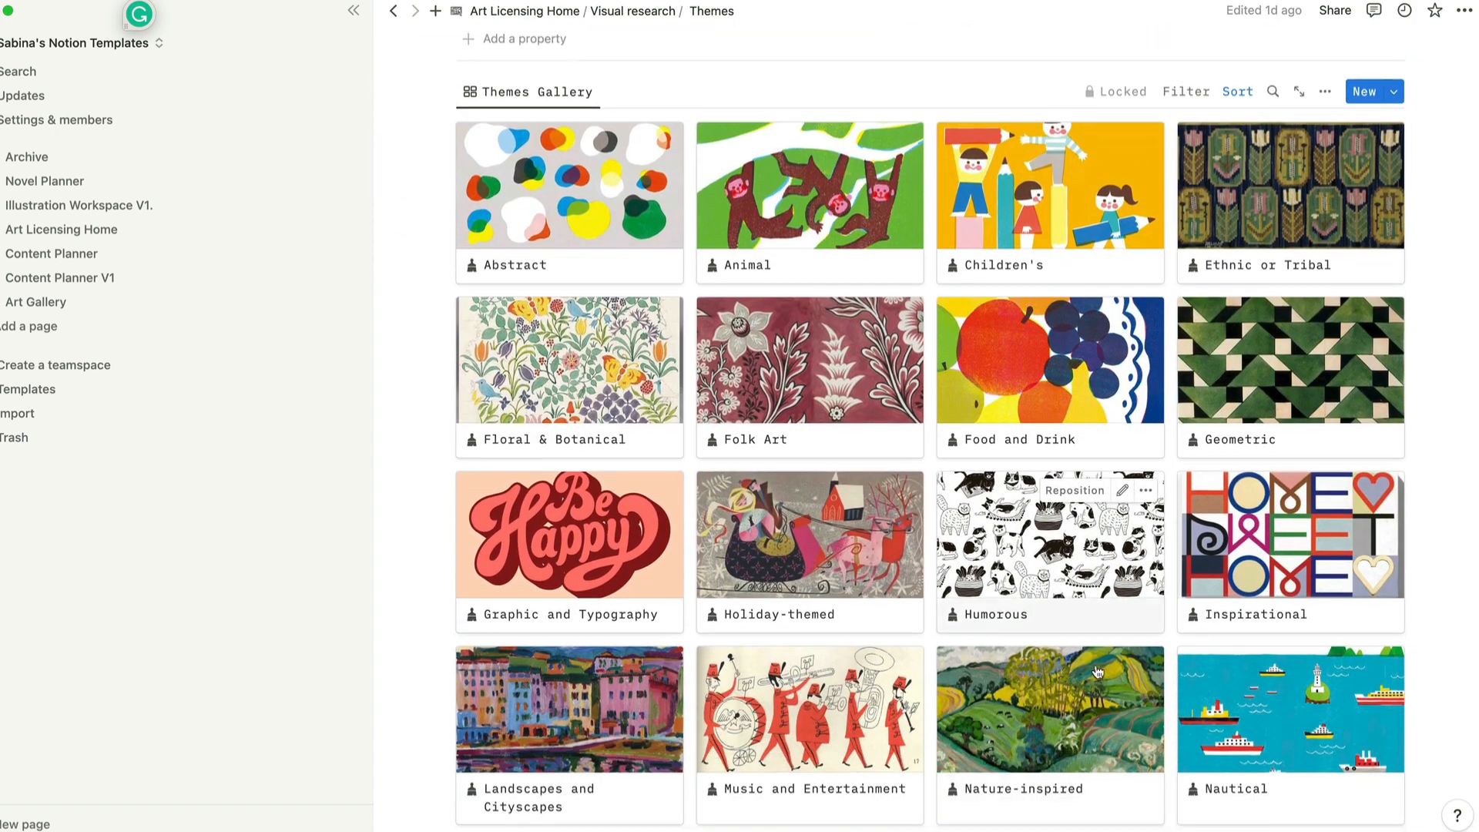
pyautogui.scroll(-3, 1099, 676)
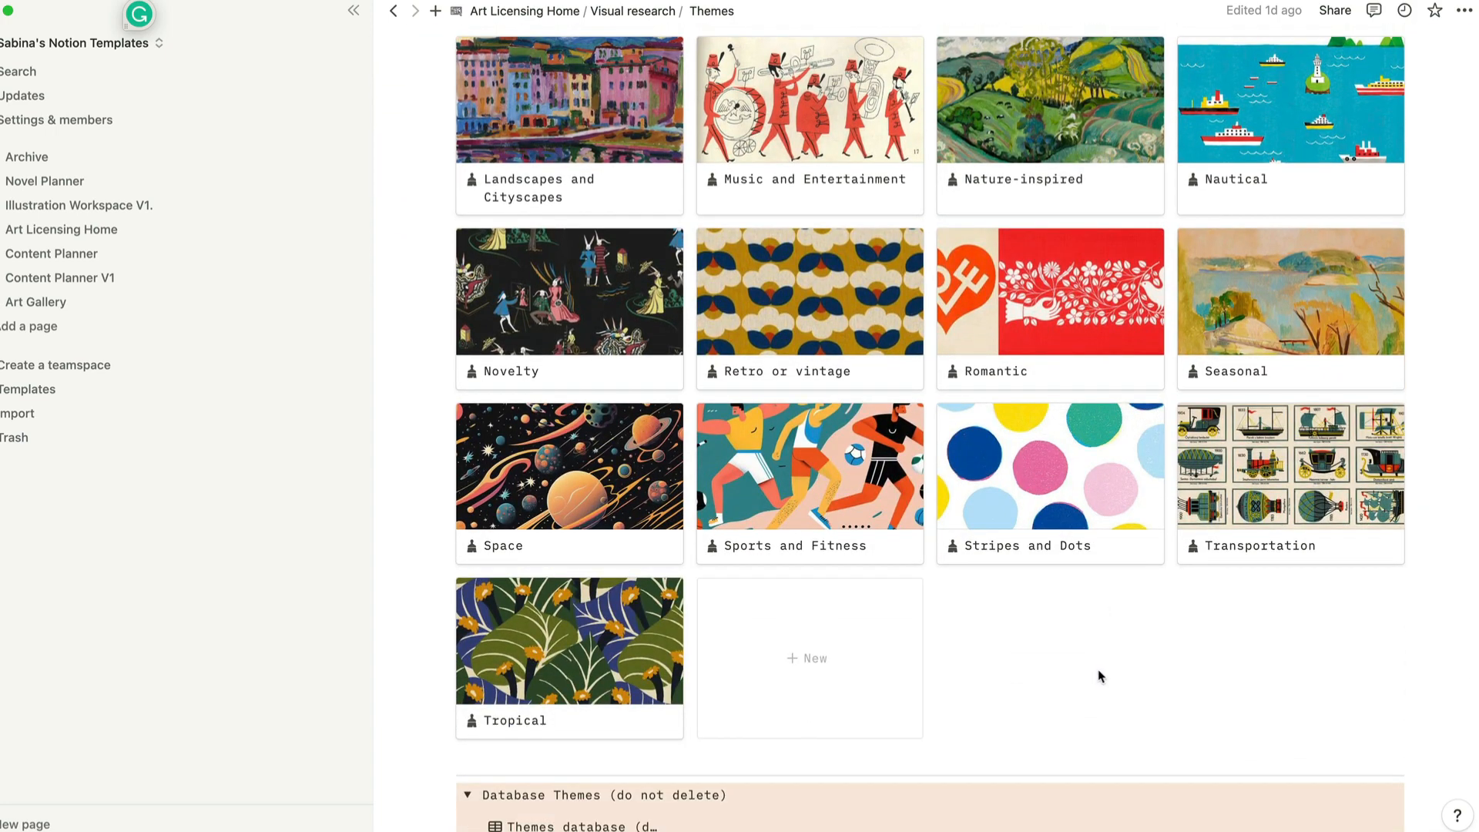
pyautogui.scroll(-10, 1099, 676)
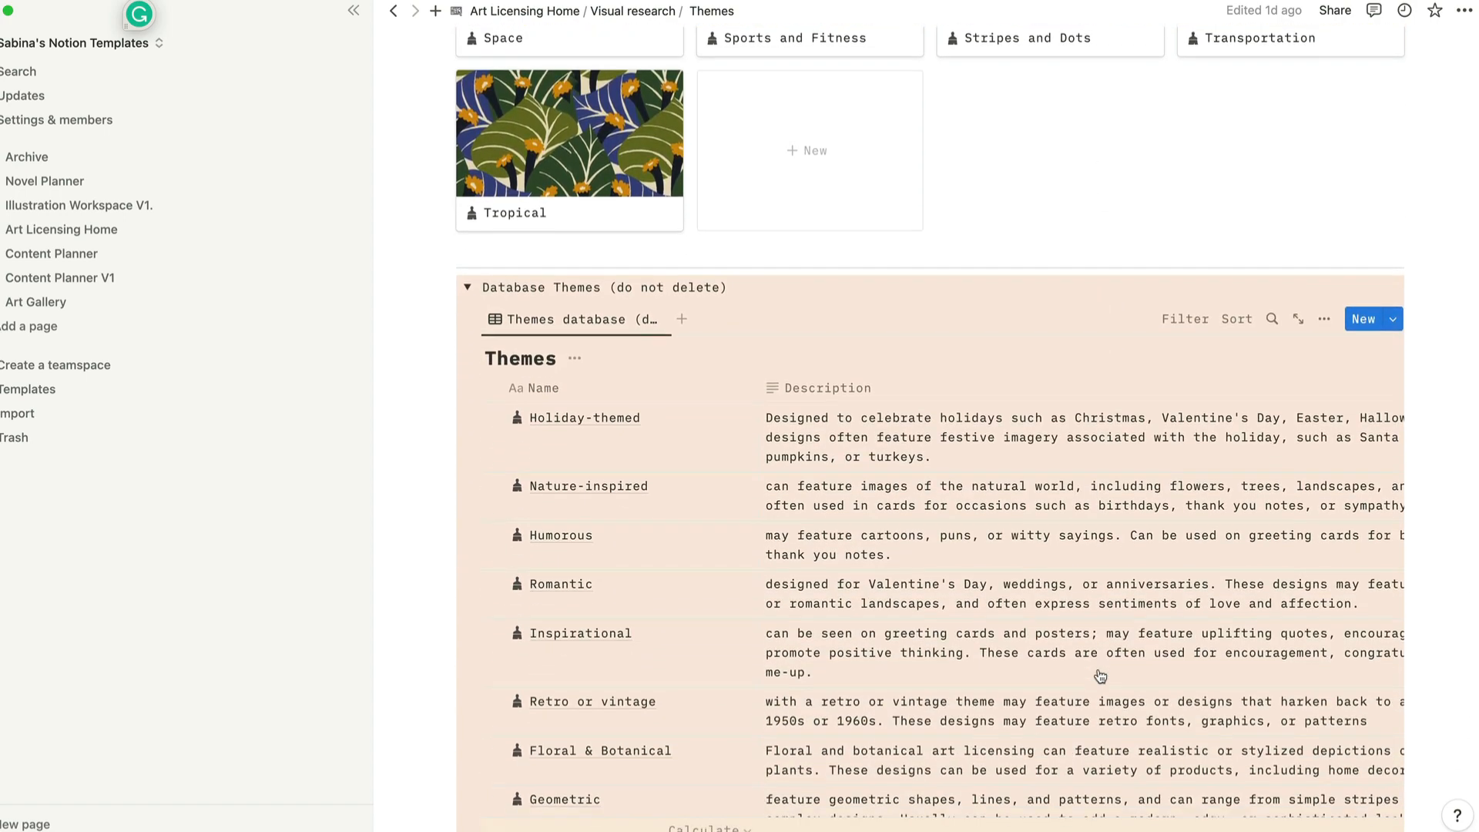
pyautogui.scroll(4, 1090, 677)
pyautogui.scroll(1, 1090, 677)
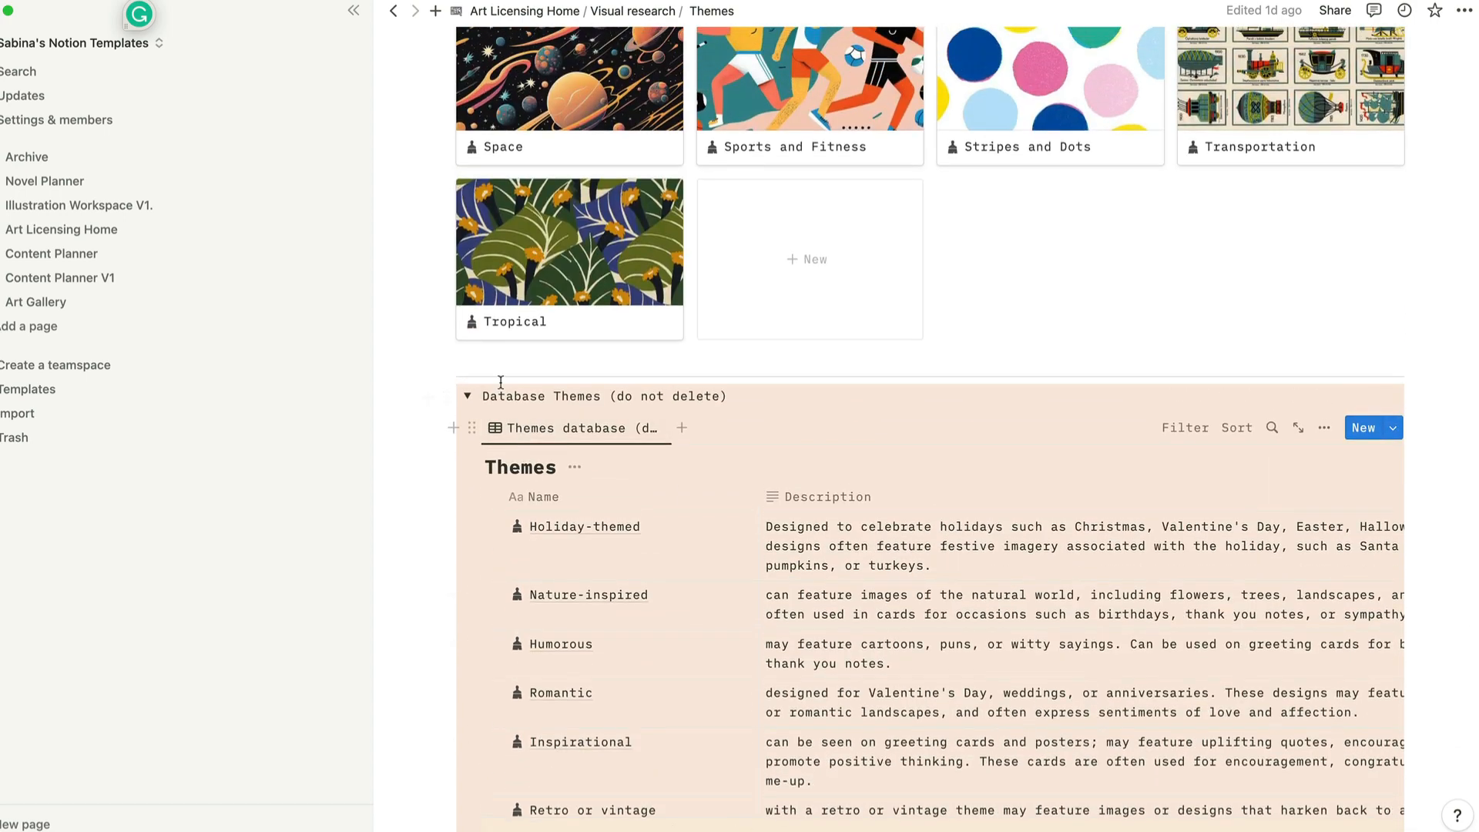
# Expand the Database Mood Boards section at the end of the Themes page and examine its entries.
pyautogui.scroll(-18, 581, 509)
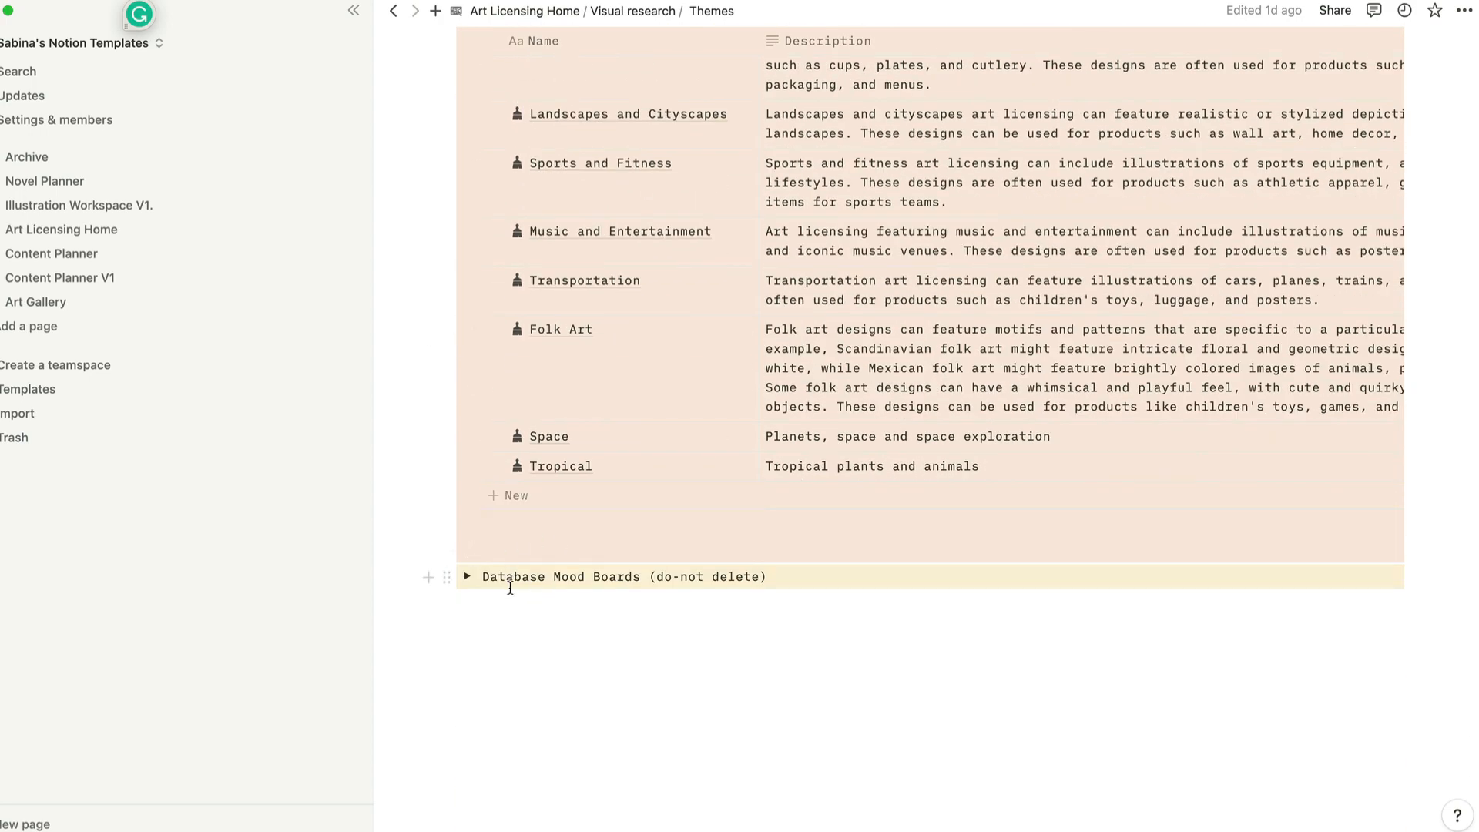
pyautogui.click(466, 577)
pyautogui.scroll(-6, 627, 610)
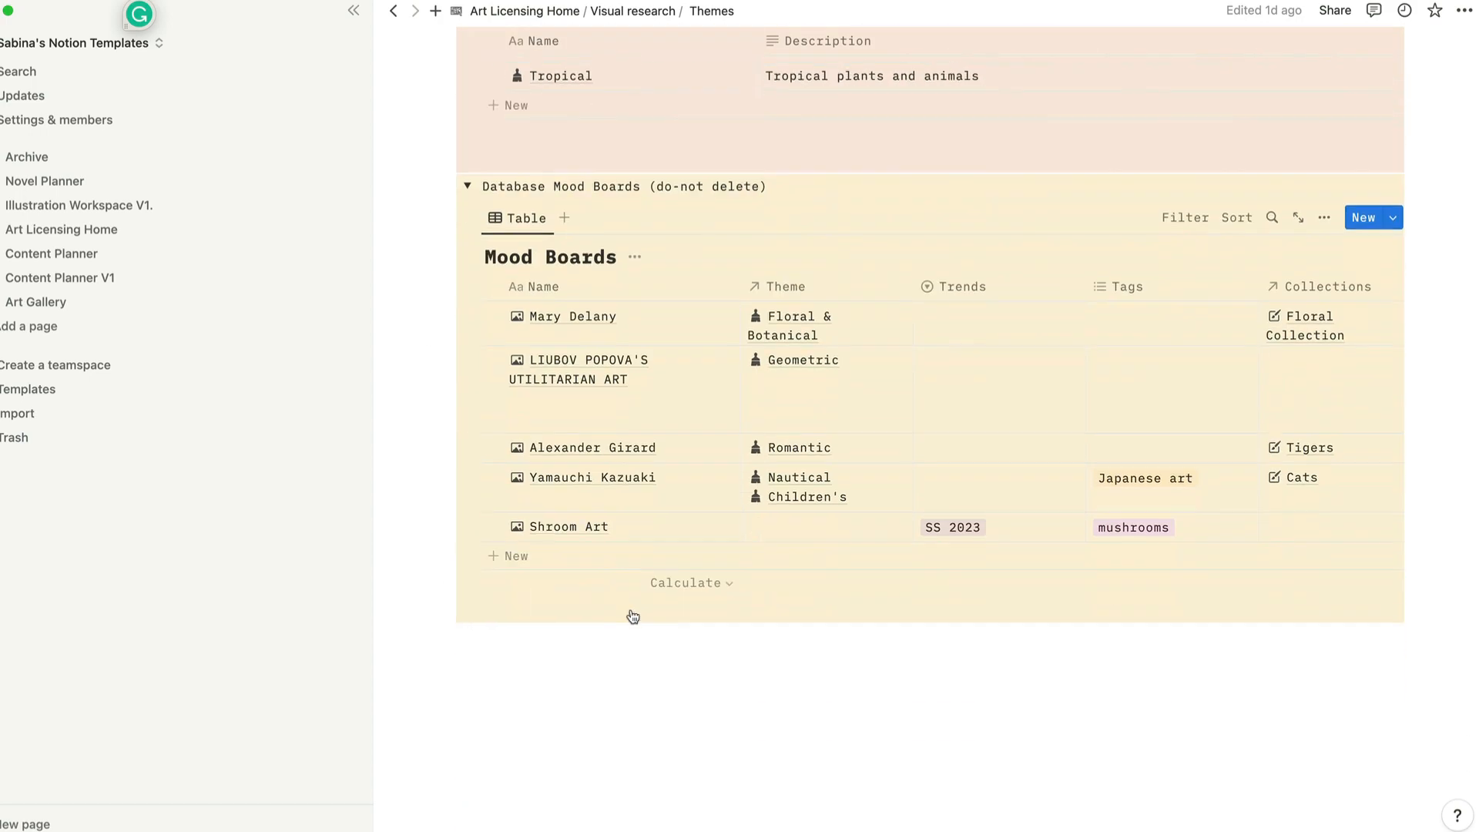
# Add a new theme page to the Themes Gallery and title it Boho.
pyautogui.scroll(20, 659, 505)
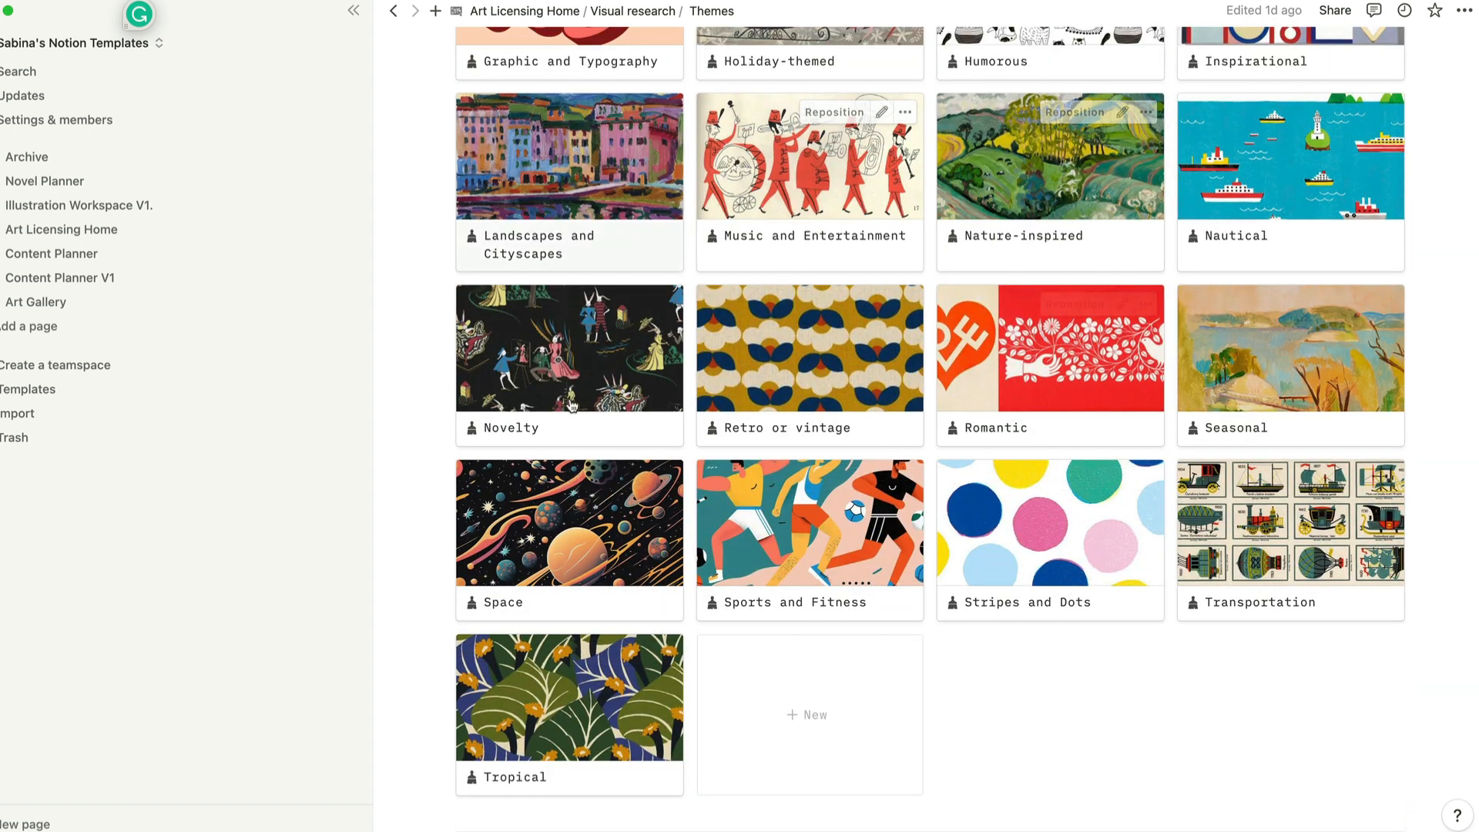
pyautogui.scroll(-4, 809, 425)
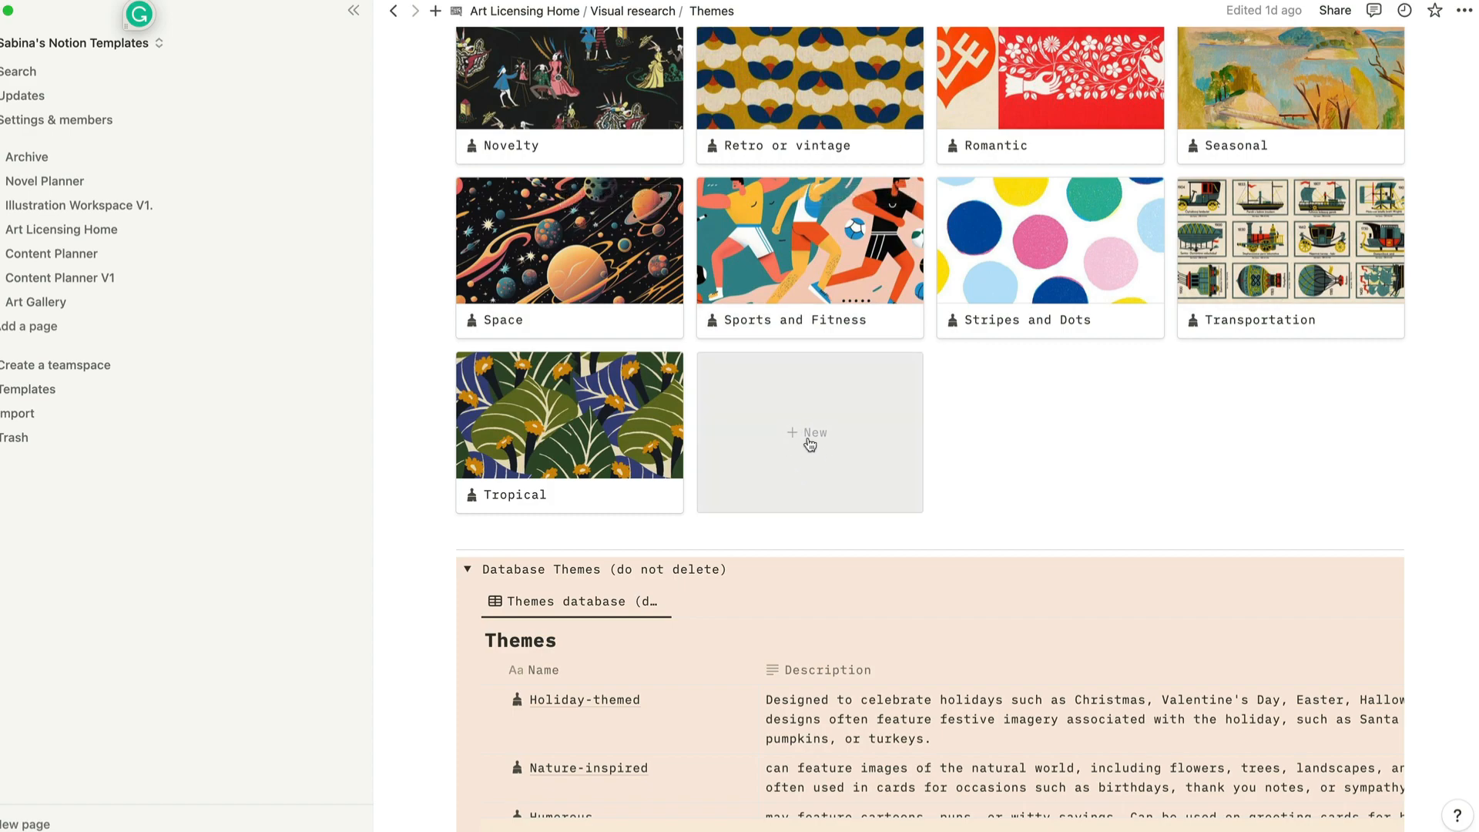
pyautogui.click(803, 433)
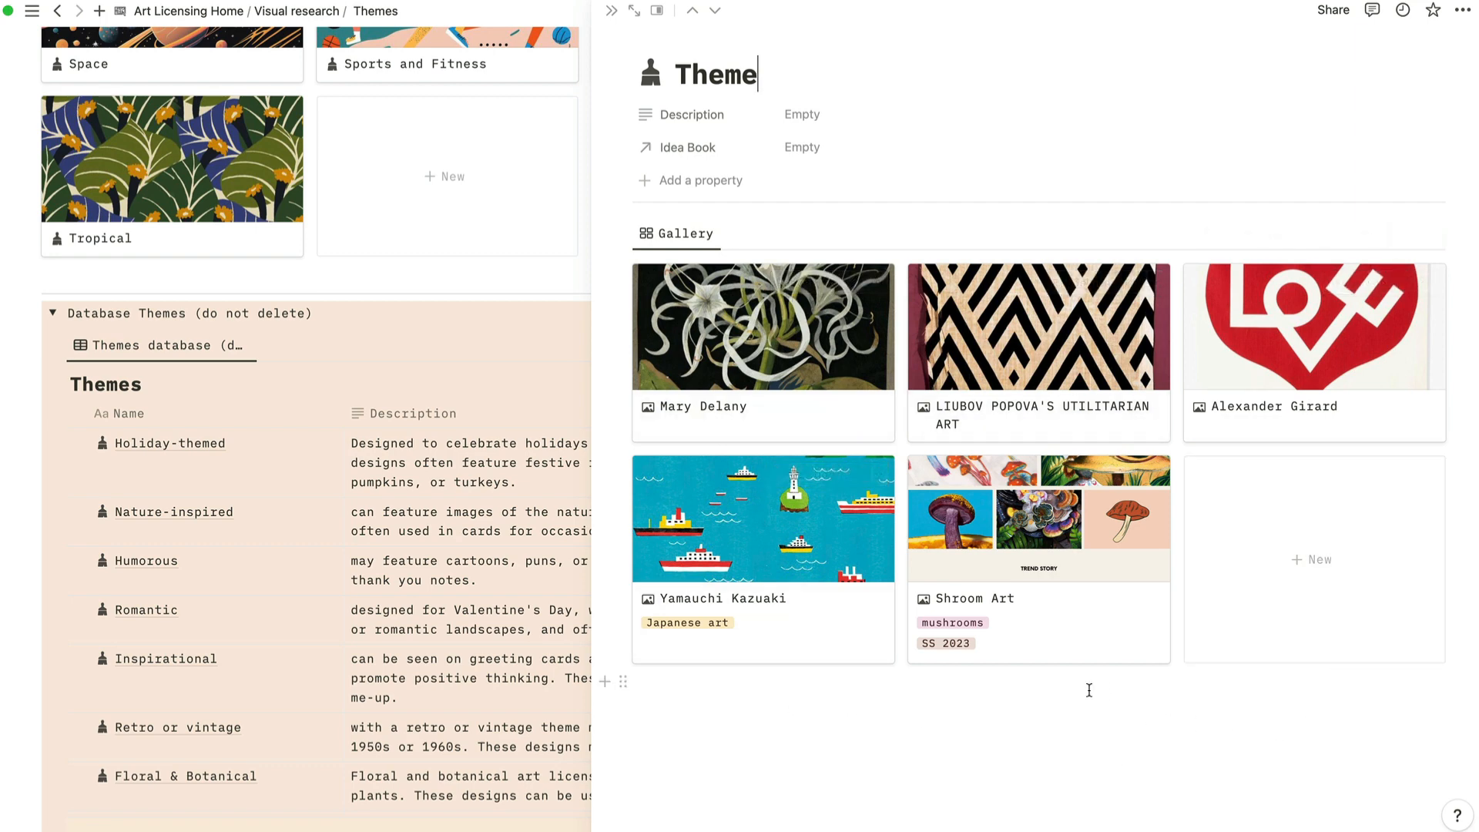
pyautogui.write('a')
pyautogui.press('BackSpace')
pyautogui.press('BackSpace')
pyautogui.press('BackSpace')
pyautogui.press('BackSpace')
pyautogui.press('BackSpace')
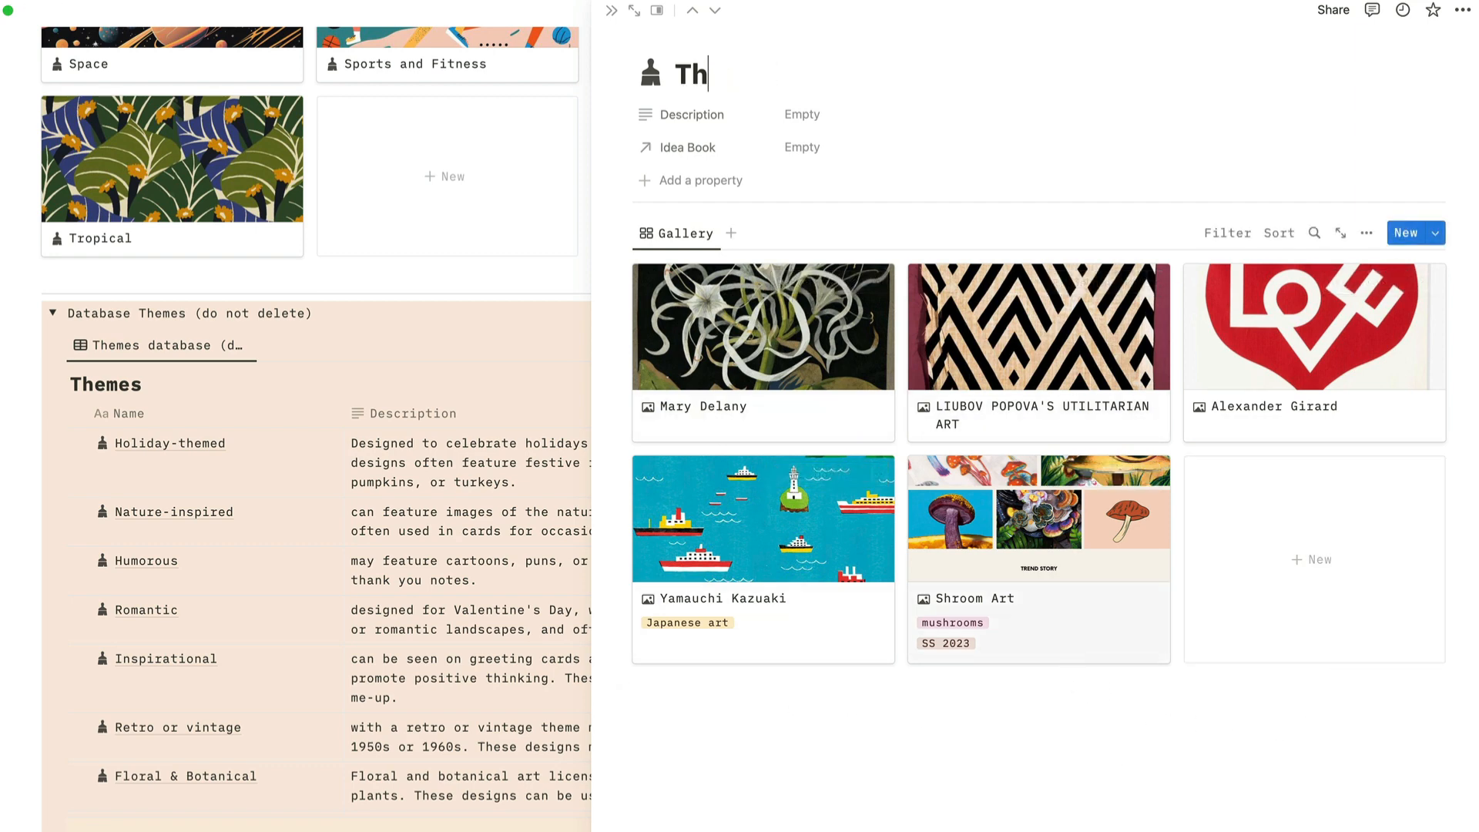
pyautogui.press('BackSpace')
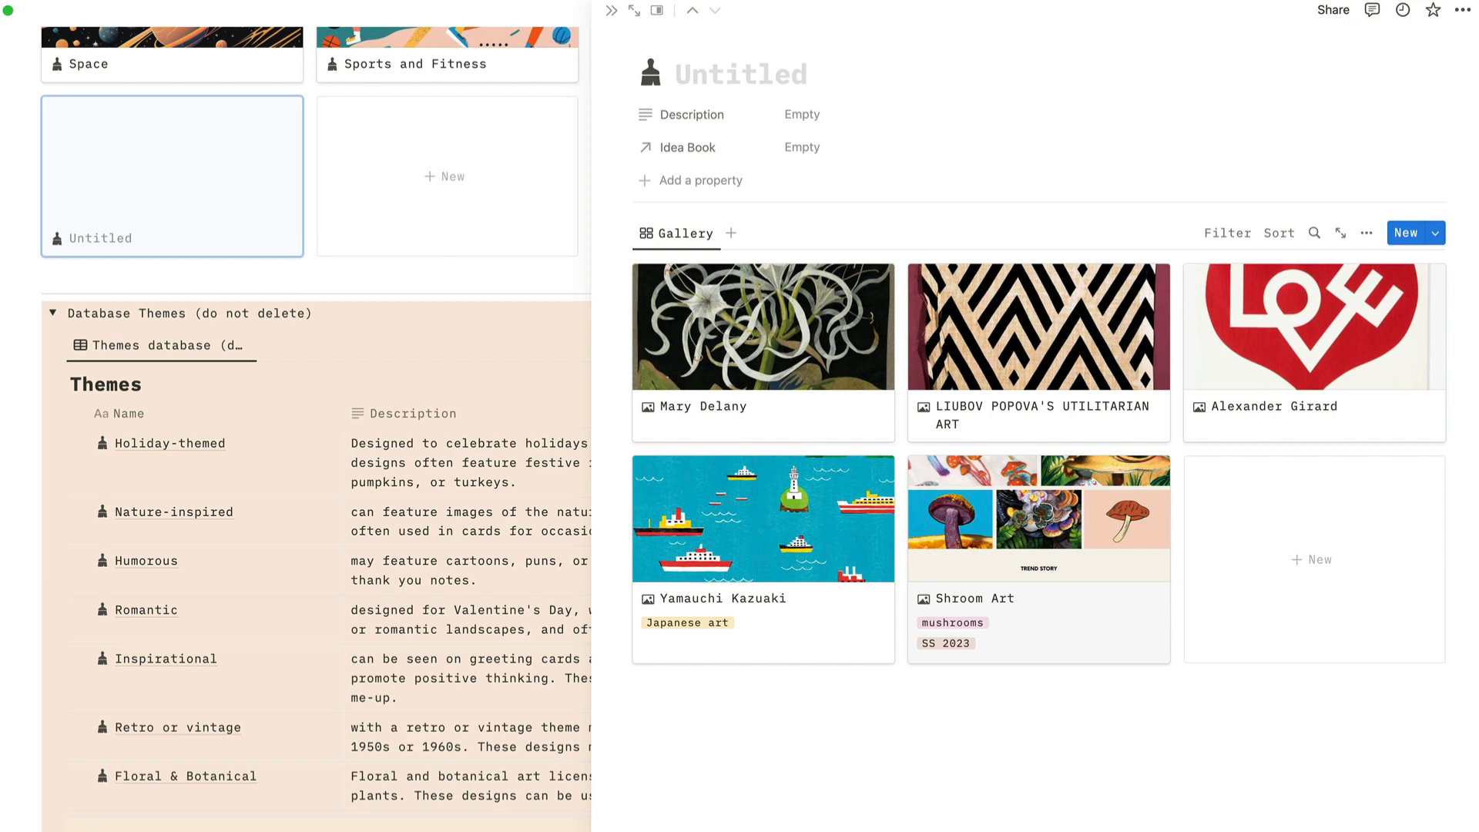
pyautogui.write('Boho')
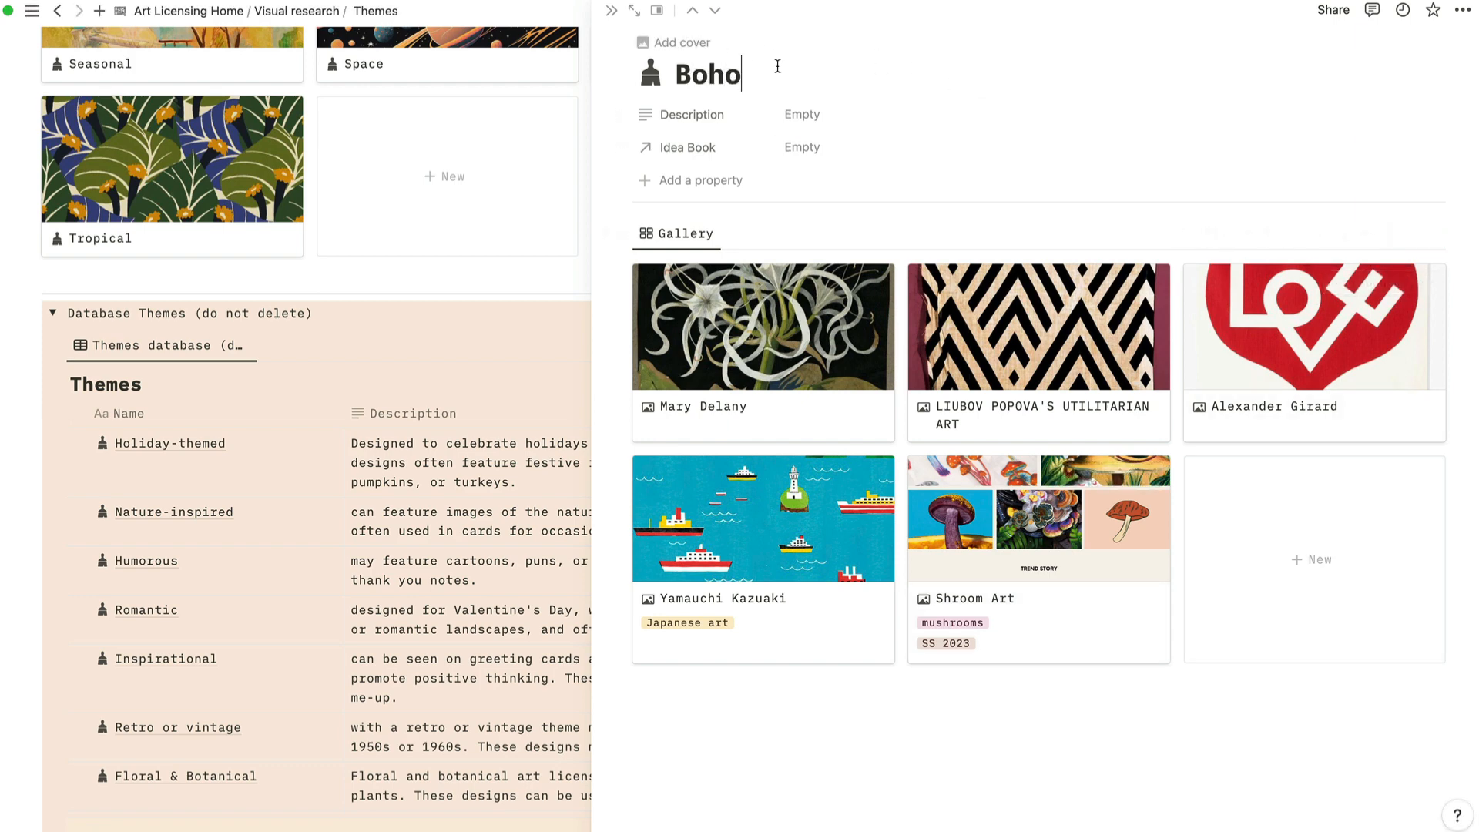
# Filter the mood board gallery on the Boho page so that Theme contains Boho.
pyautogui.click(1230, 234)
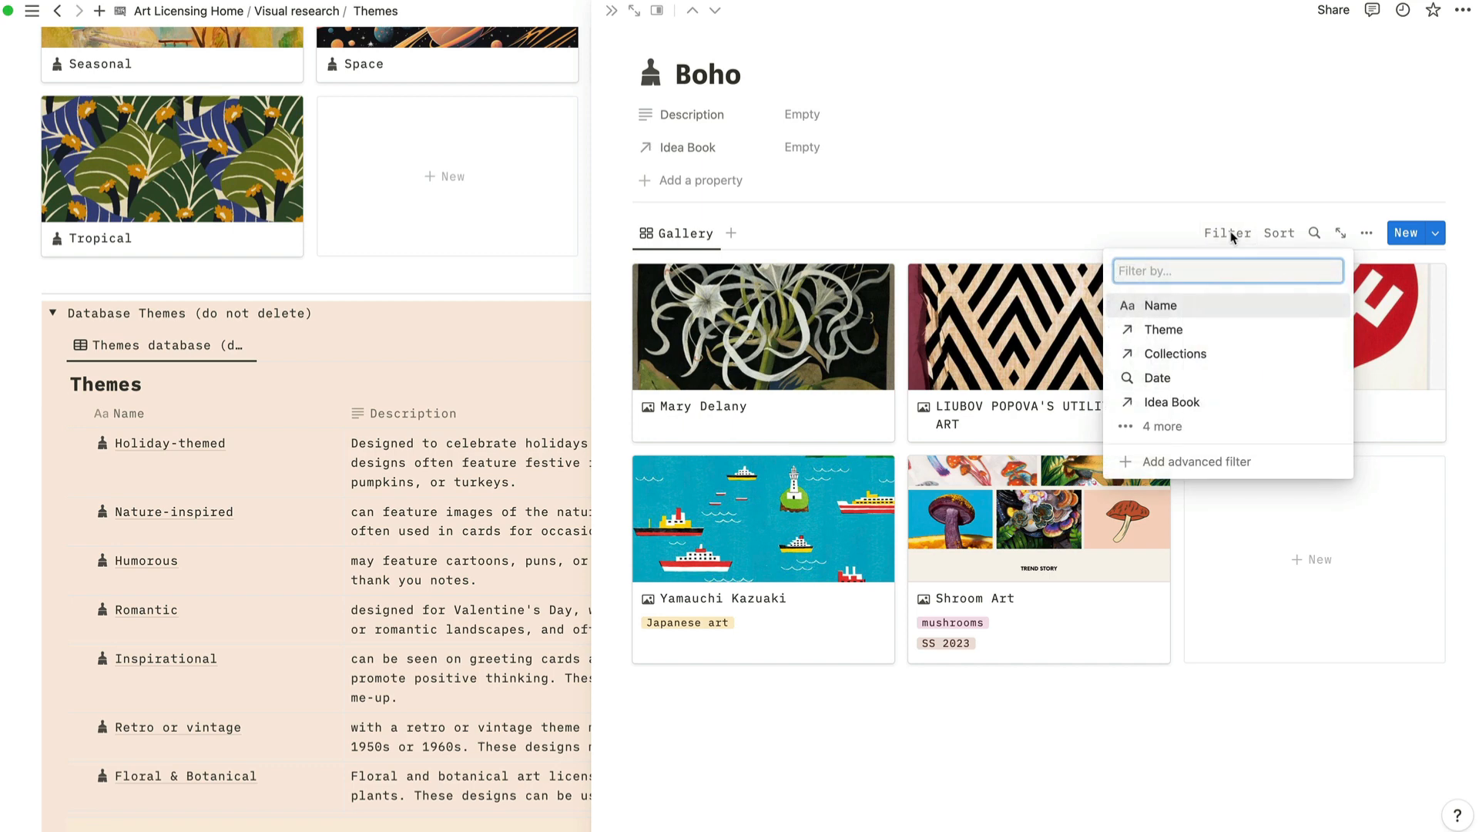
pyautogui.click(1161, 329)
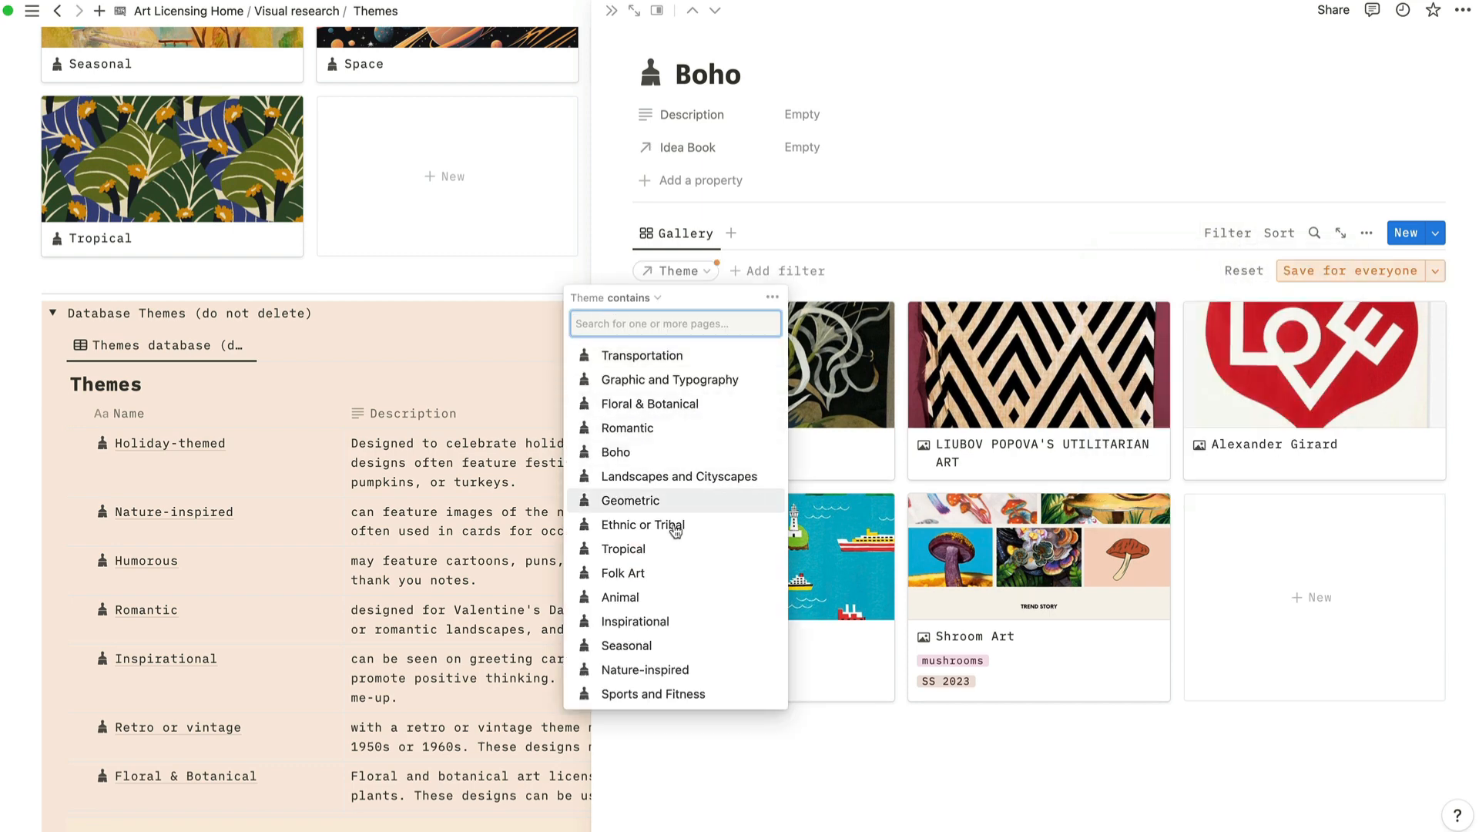
pyautogui.click(663, 454)
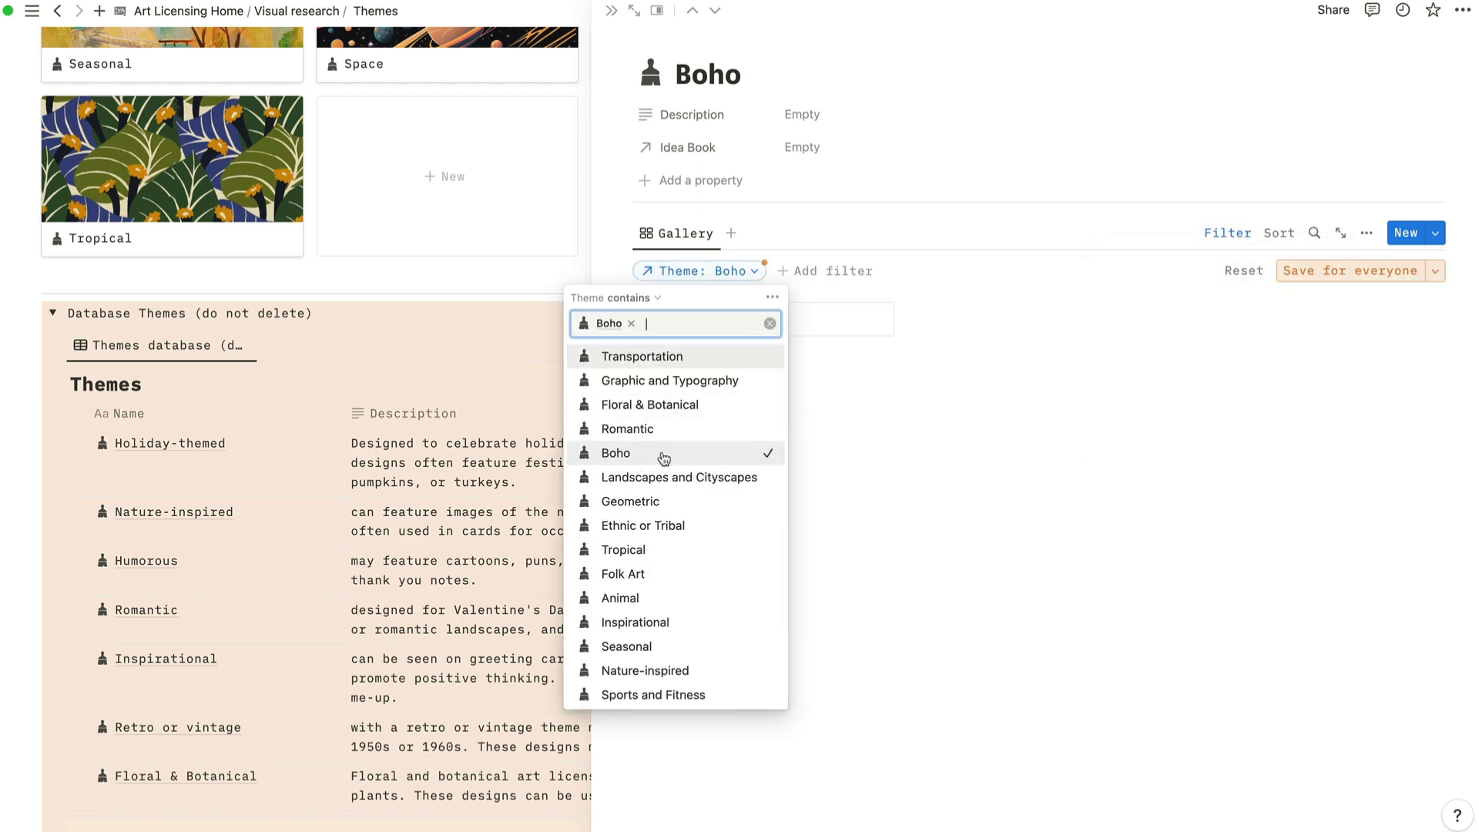
pyautogui.click(1004, 542)
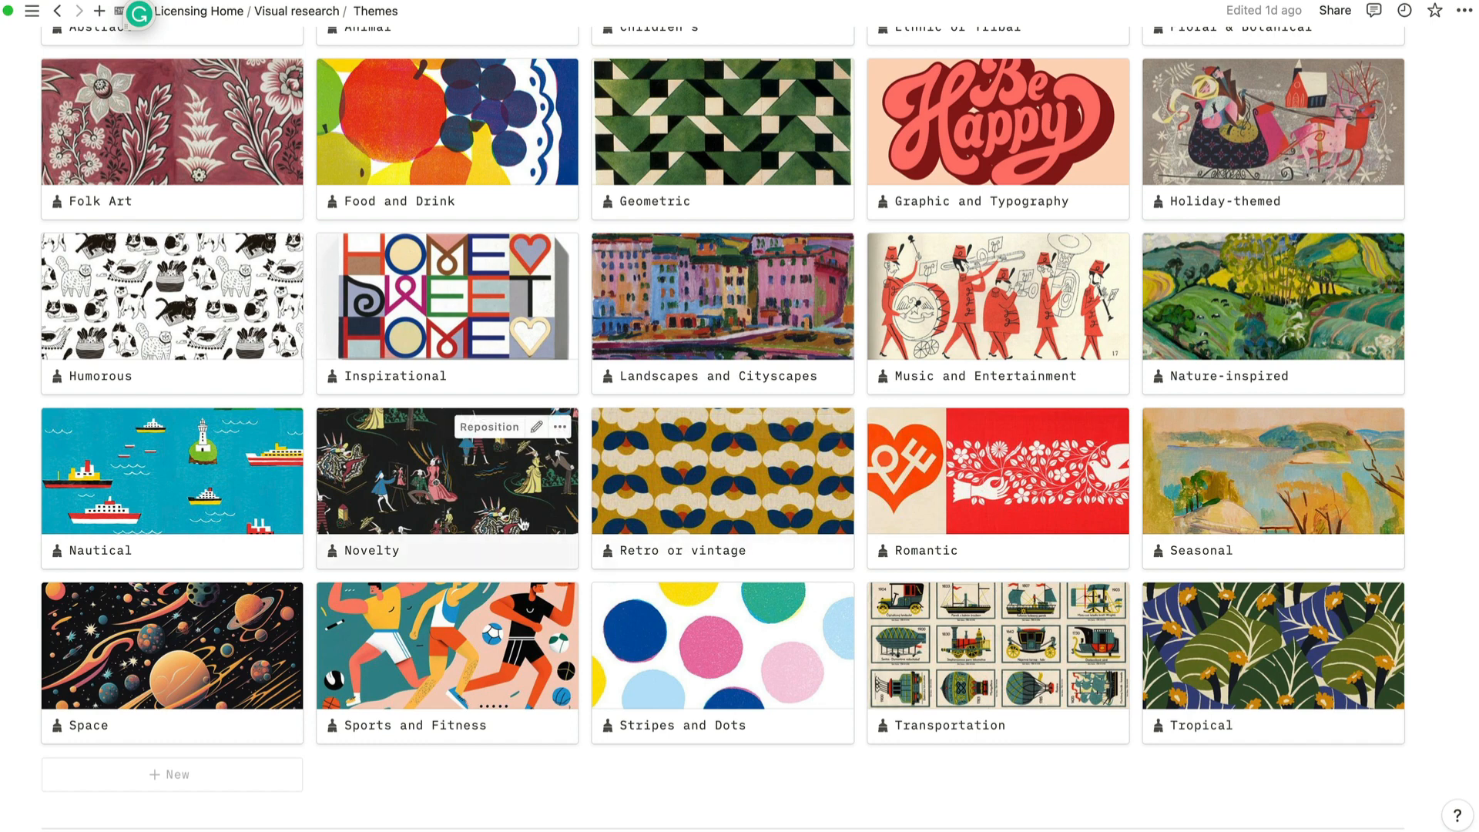
# Open the Nautical theme and examine its Japanese art mood board, including the properties, artwork images and artist description.
pyautogui.click(243, 496)
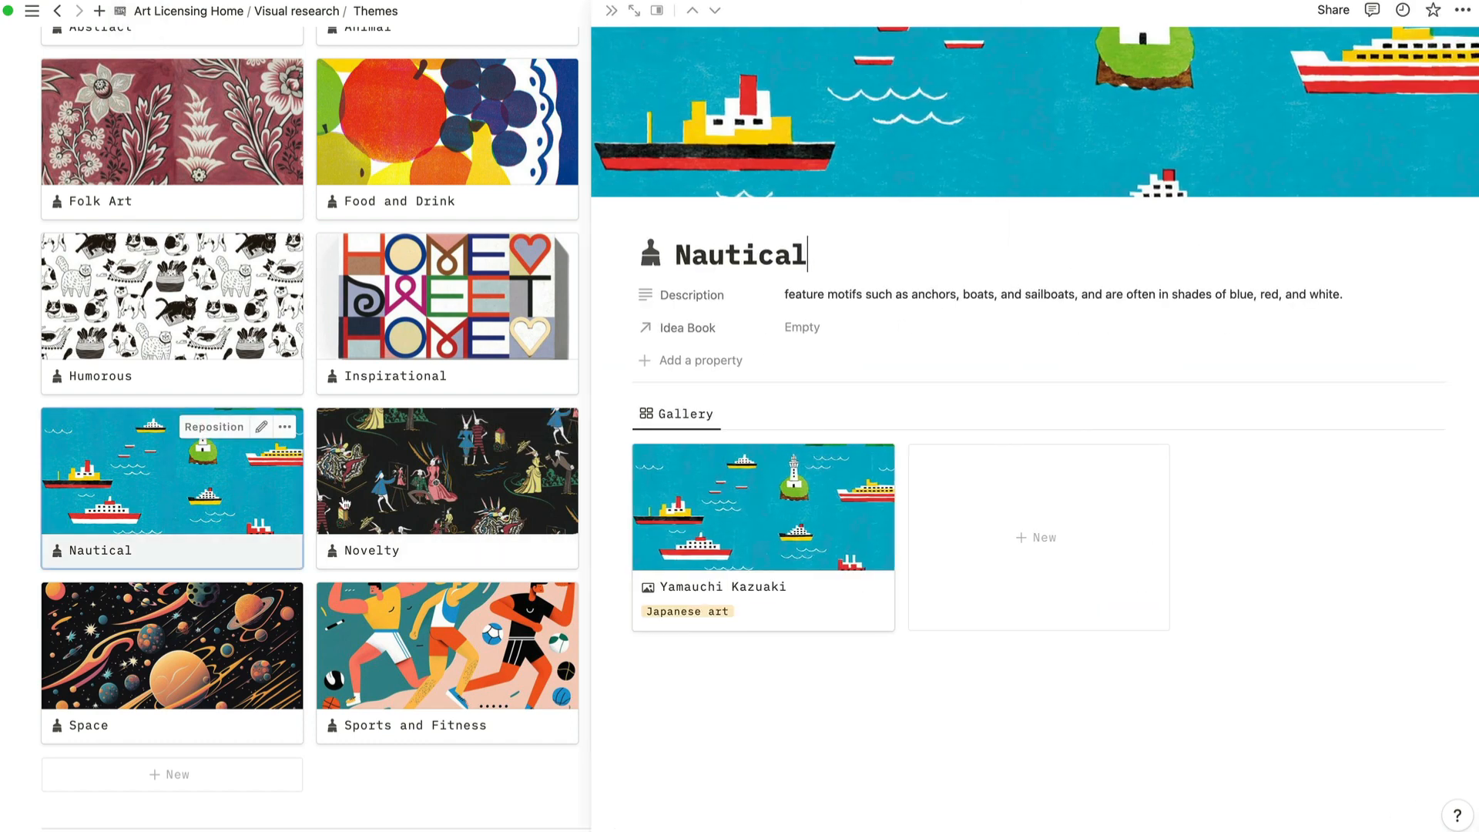
pyautogui.click(740, 519)
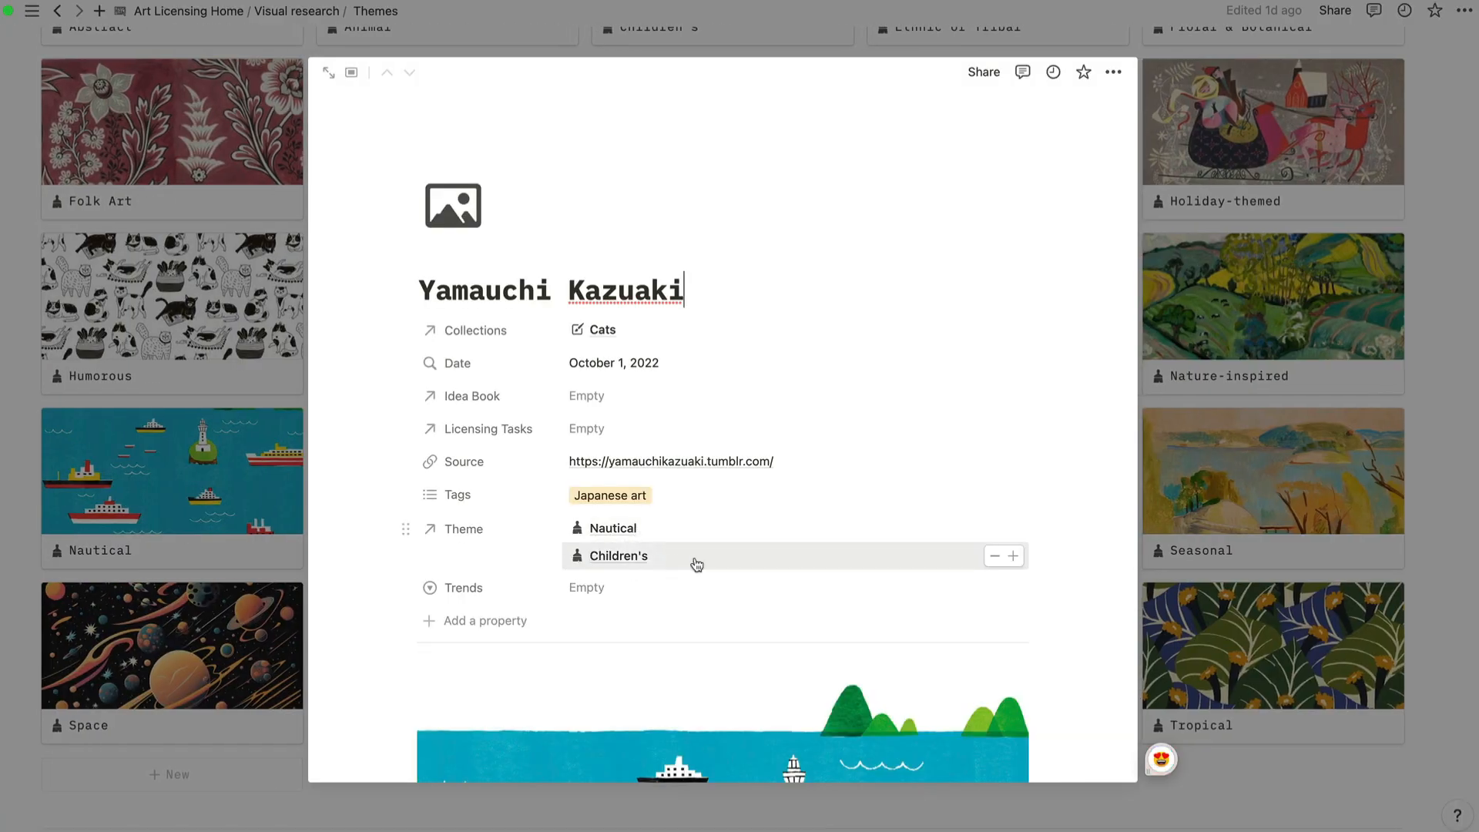
pyautogui.scroll(-8, 694, 561)
pyautogui.scroll(1, 794, 583)
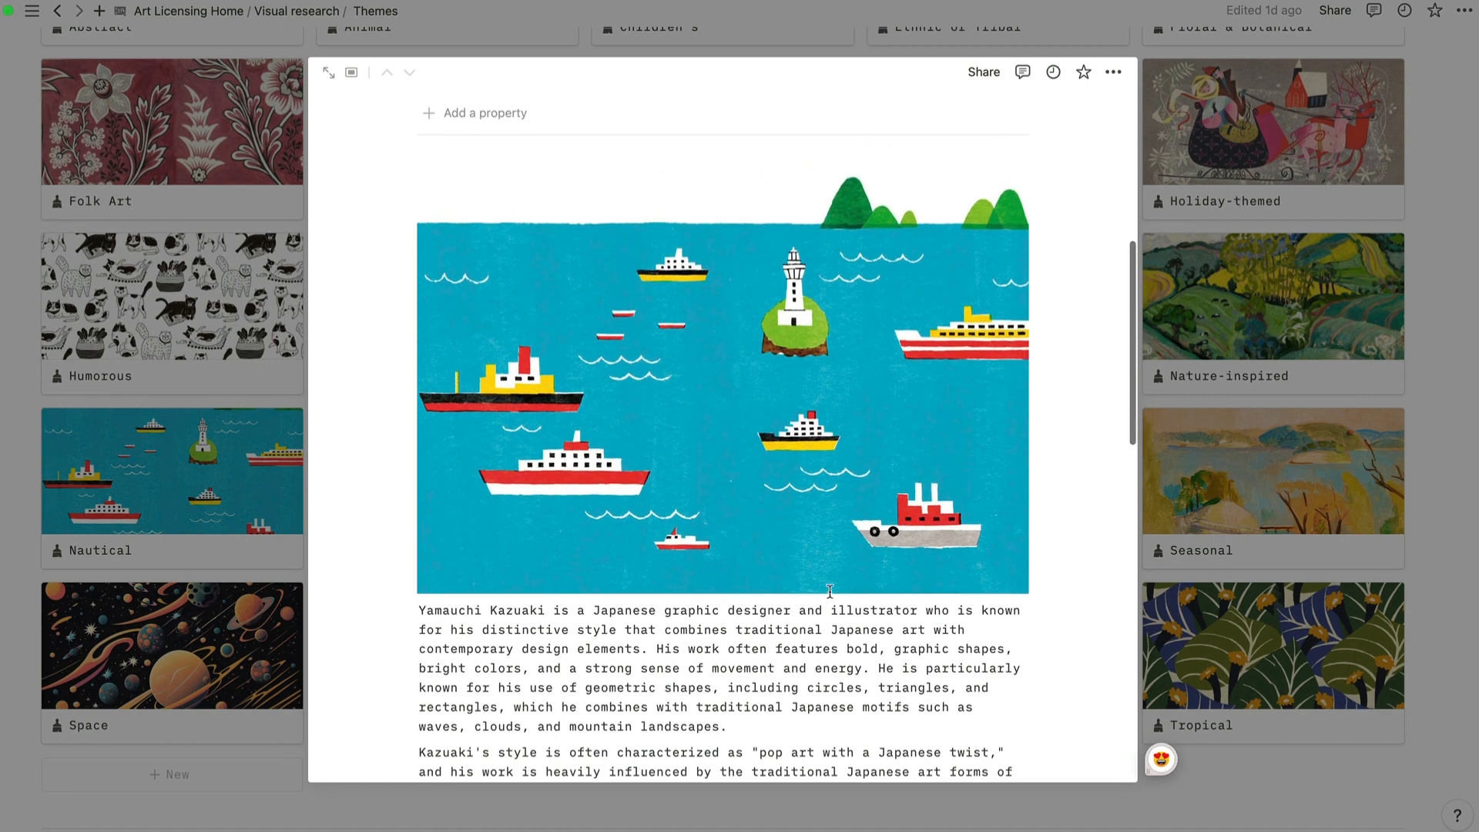
pyautogui.scroll(-10, 813, 591)
pyautogui.scroll(-5, 832, 599)
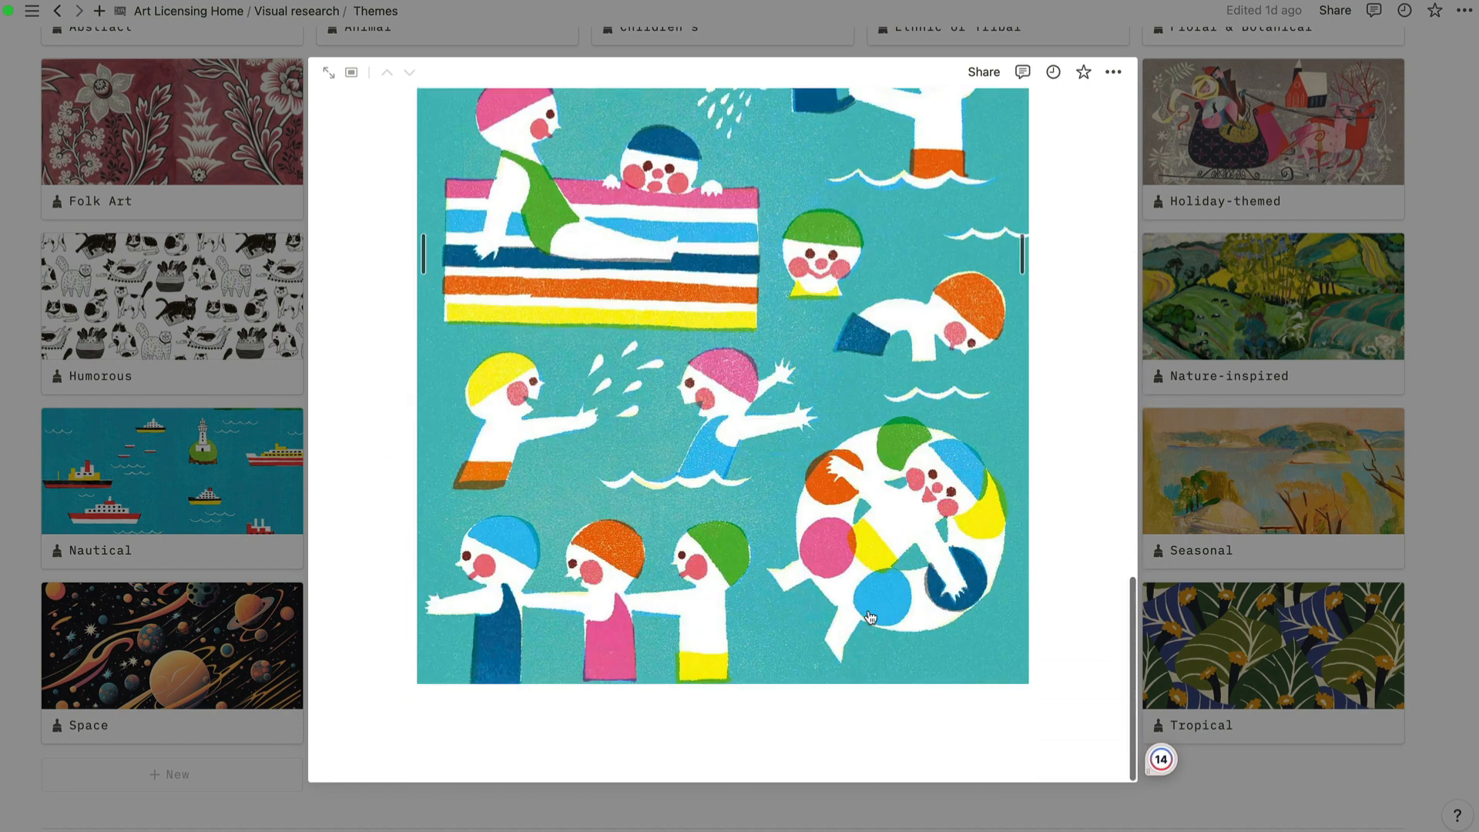
pyautogui.scroll(15, 870, 612)
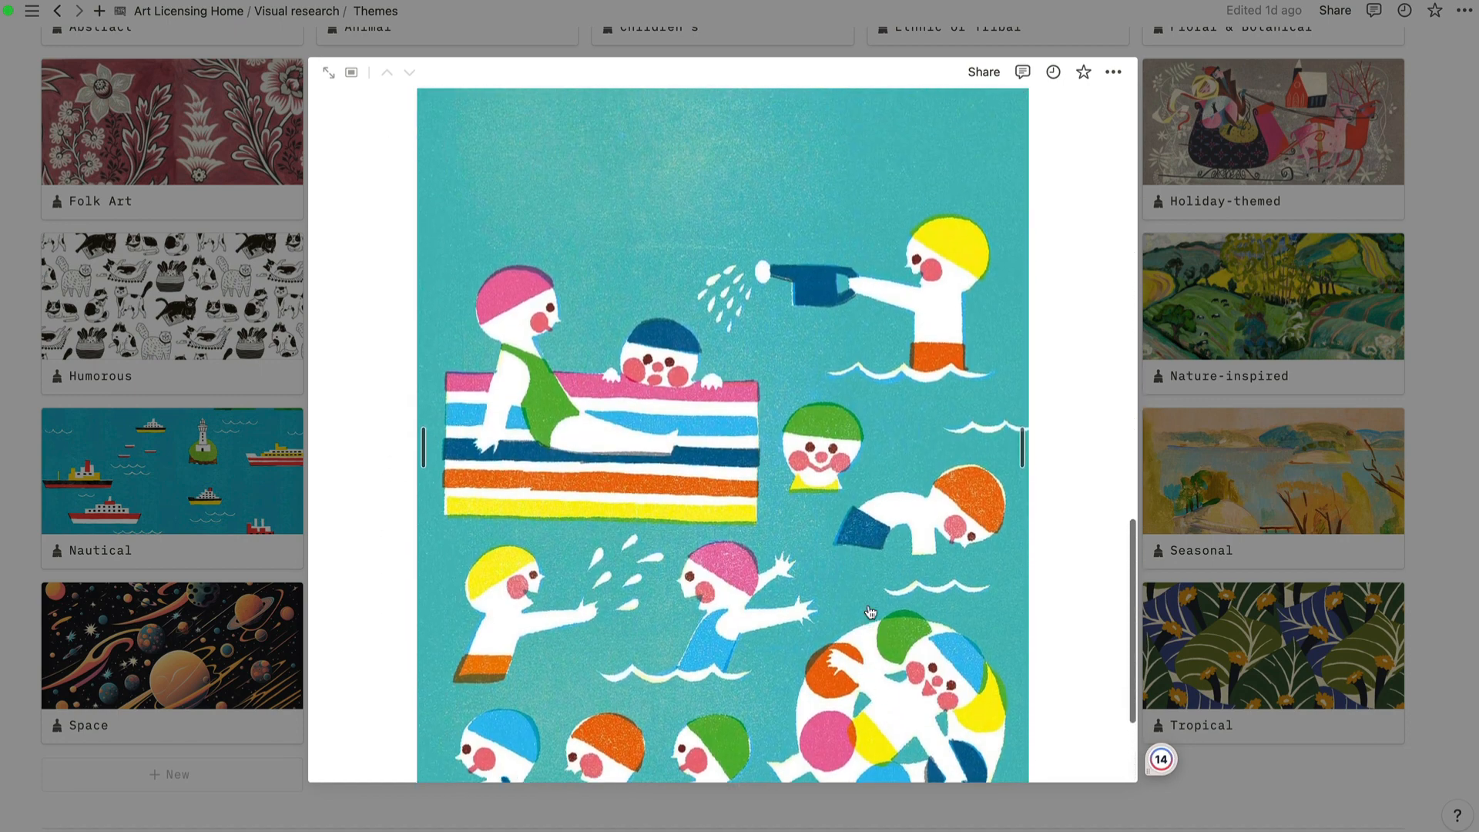
pyautogui.scroll(7, 869, 609)
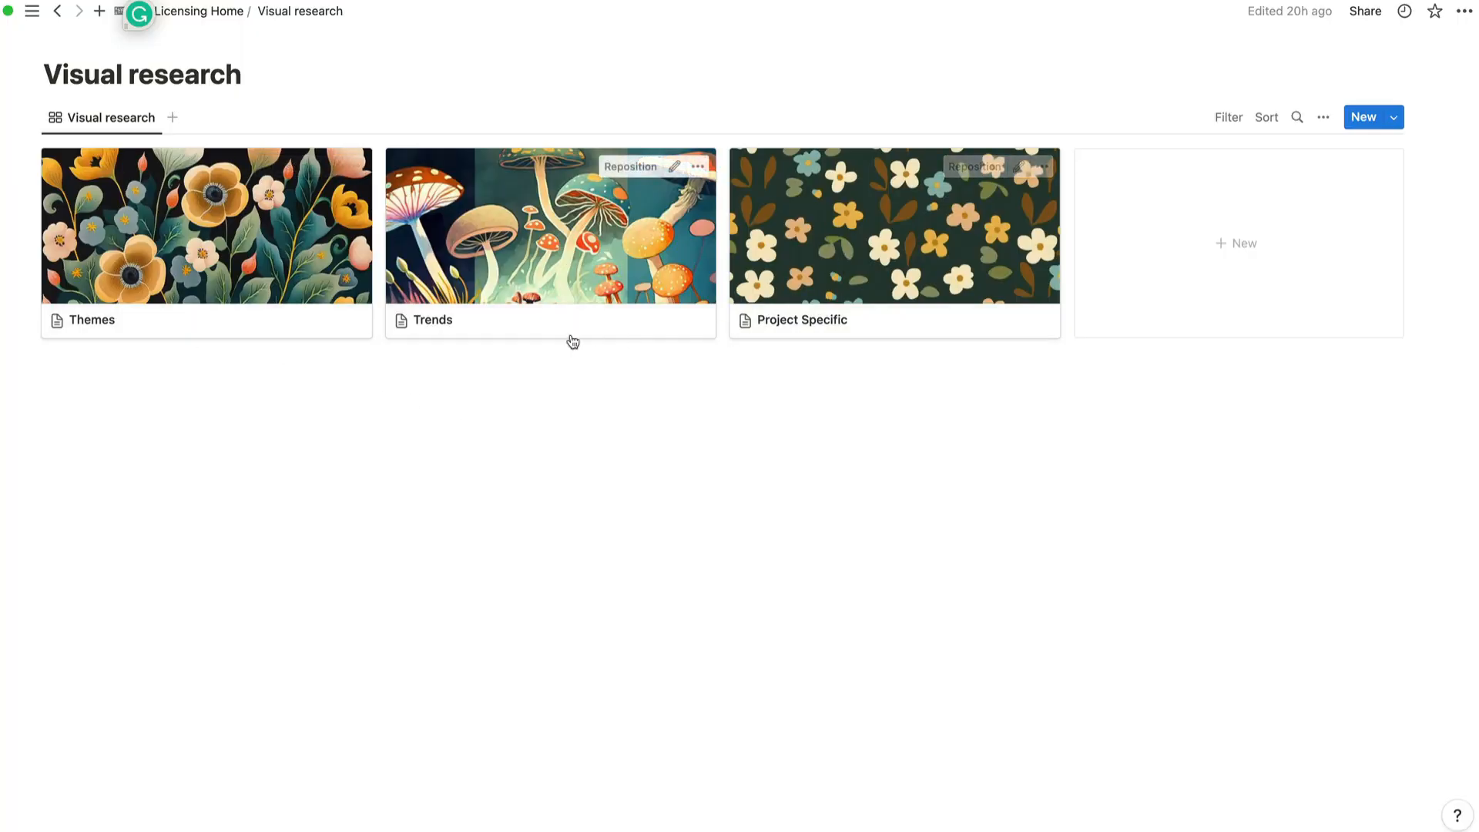
# Open the Trends page from Visual research and examine the Shroom Art mood board's tag and trend properties.
pyautogui.click(568, 267)
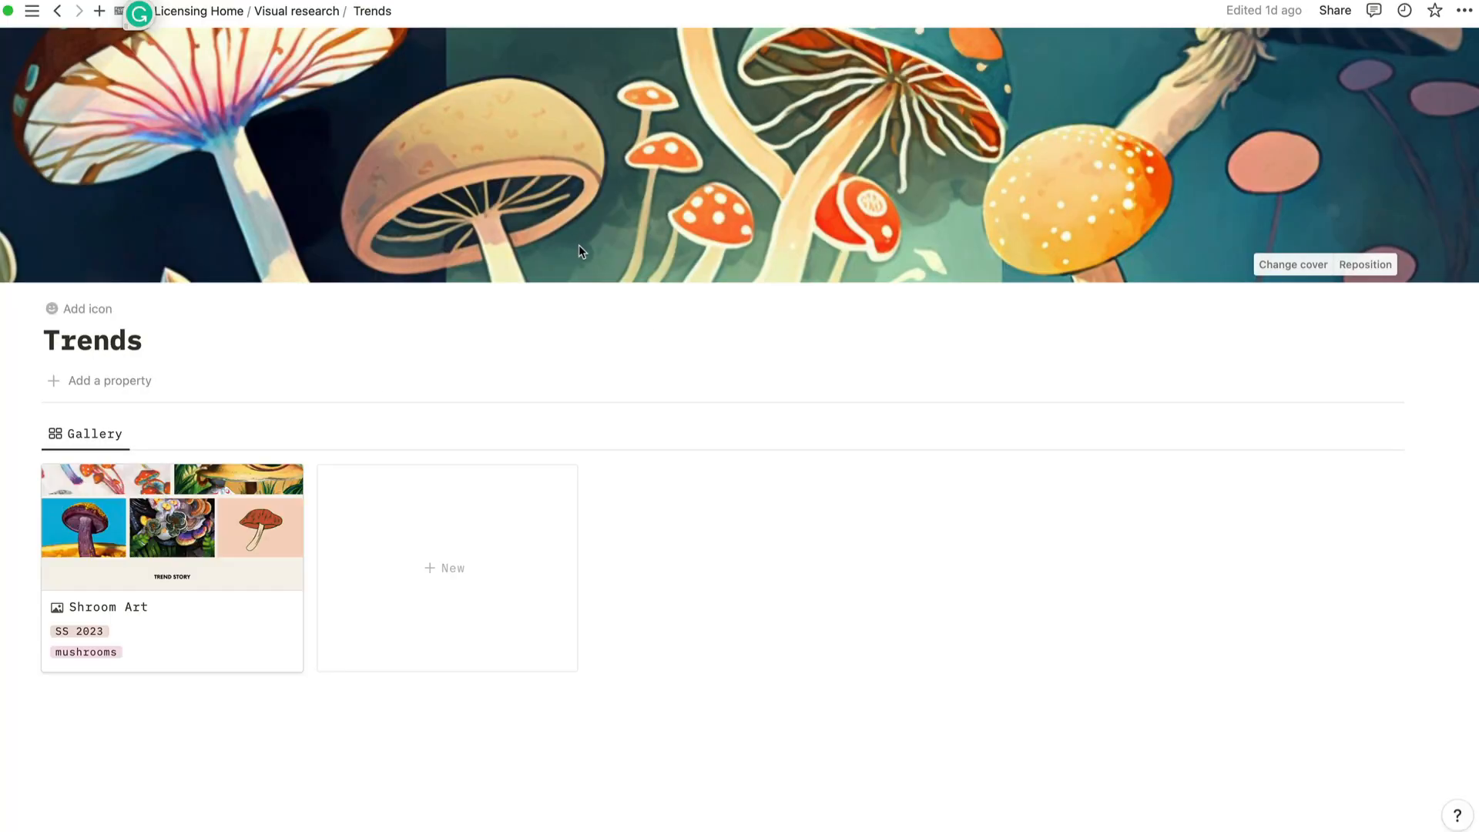
pyautogui.scroll(-2, 672, 483)
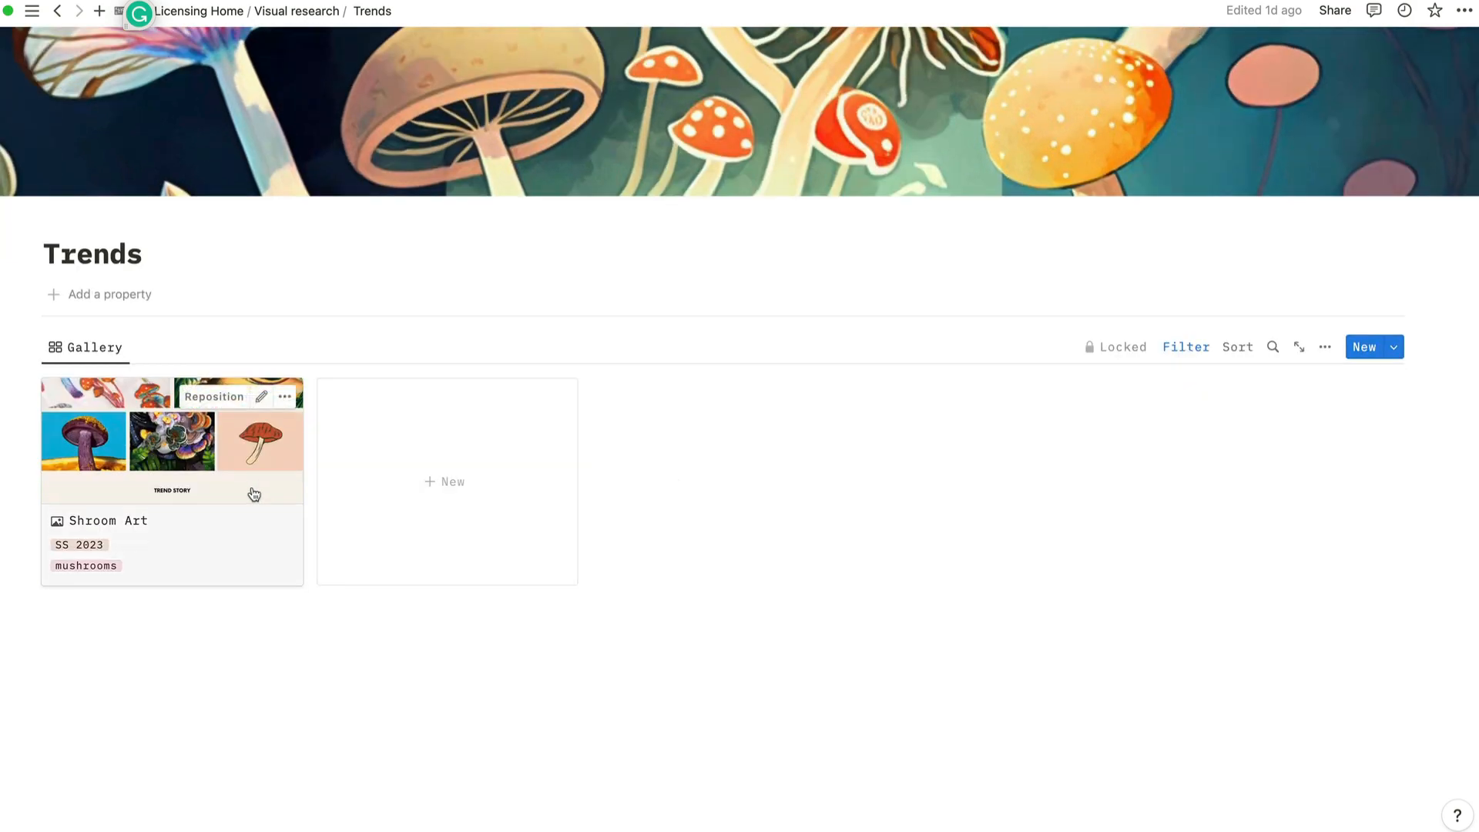
pyautogui.click(218, 460)
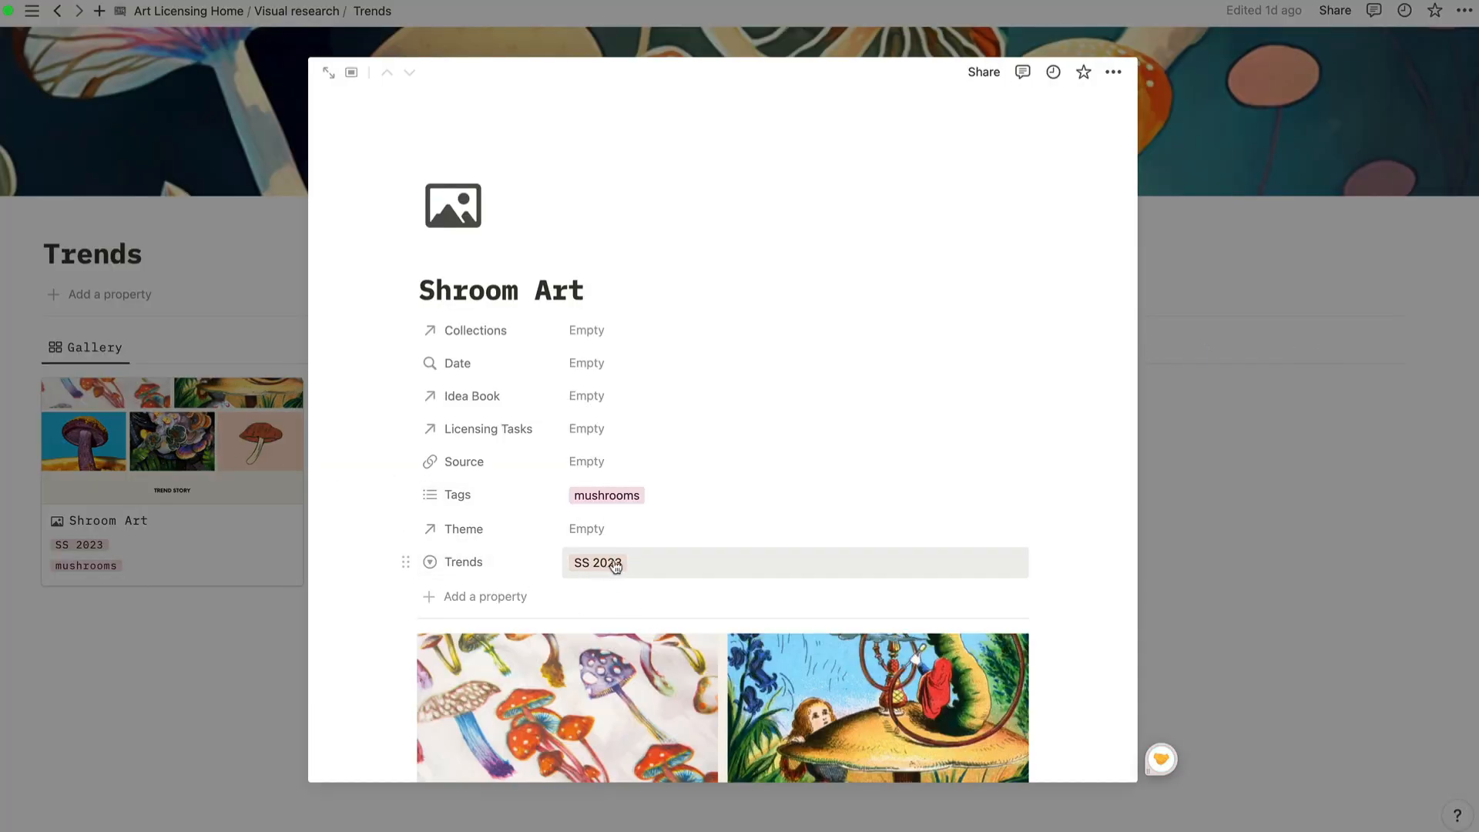
pyautogui.scroll(-2, 620, 577)
pyautogui.scroll(2, 617, 576)
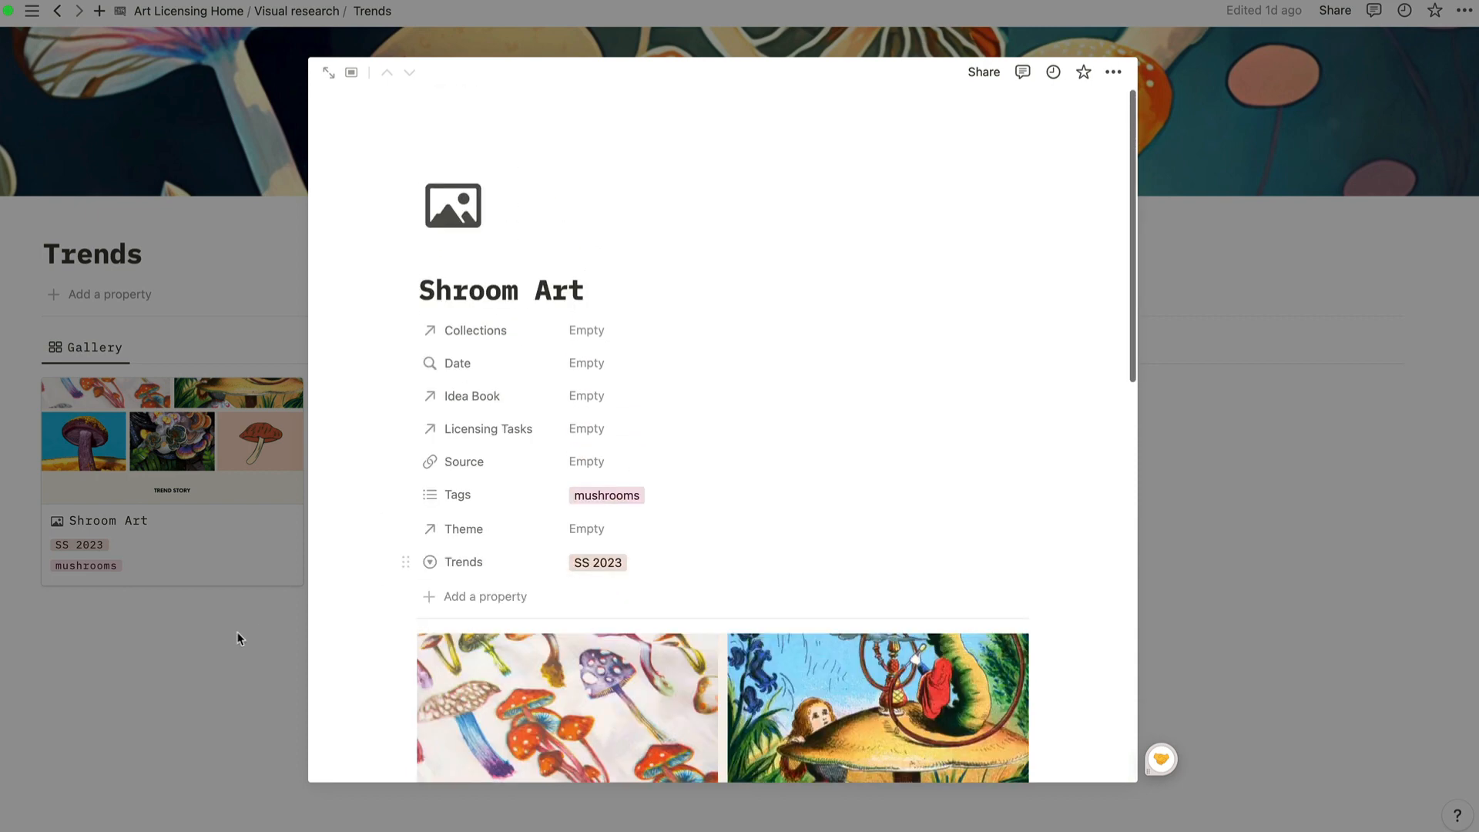
pyautogui.click(228, 684)
# Return to Visual research and open the Project Specific page.
pyautogui.click(290, 11)
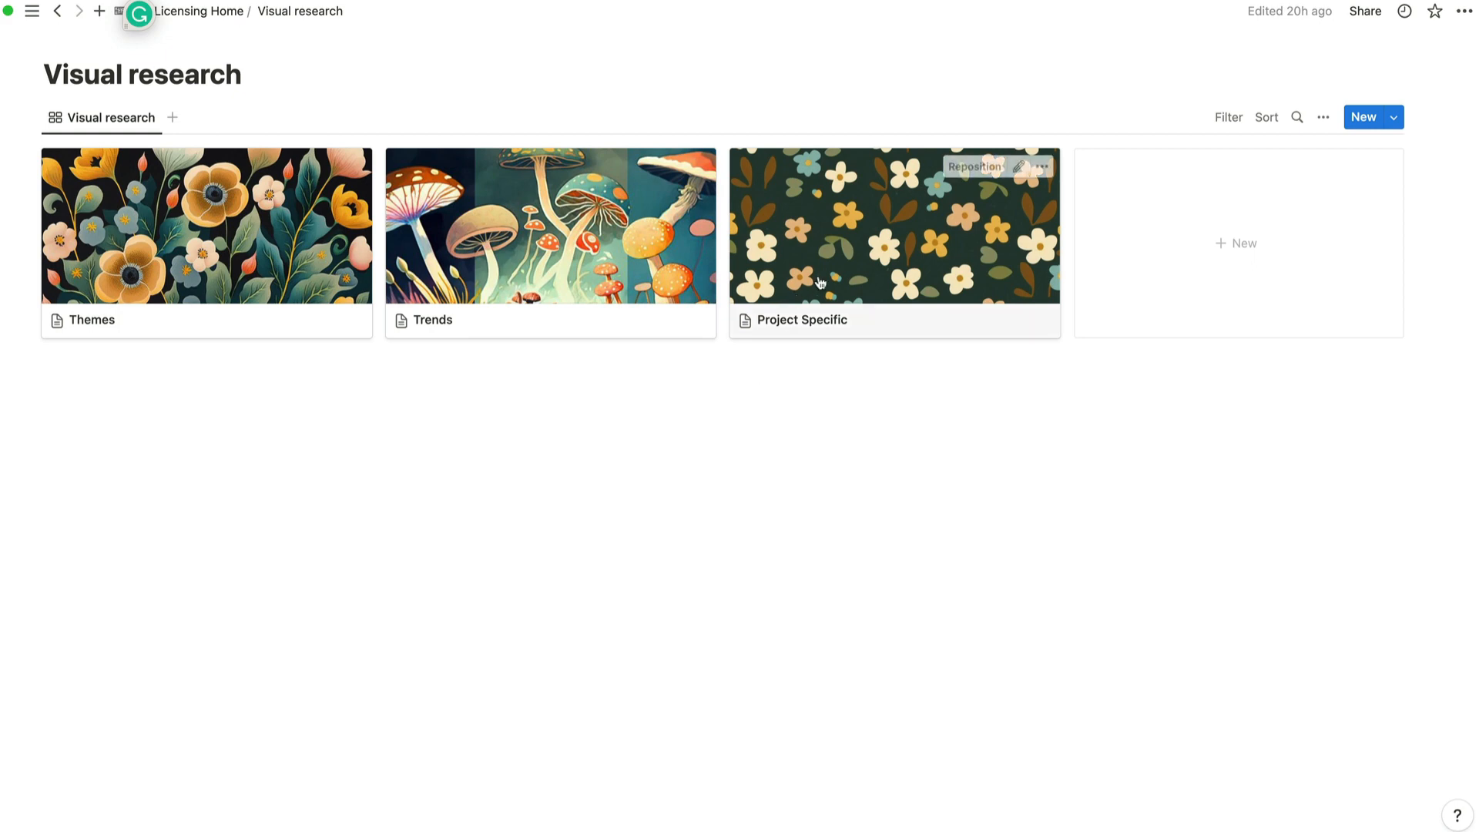
pyautogui.click(883, 268)
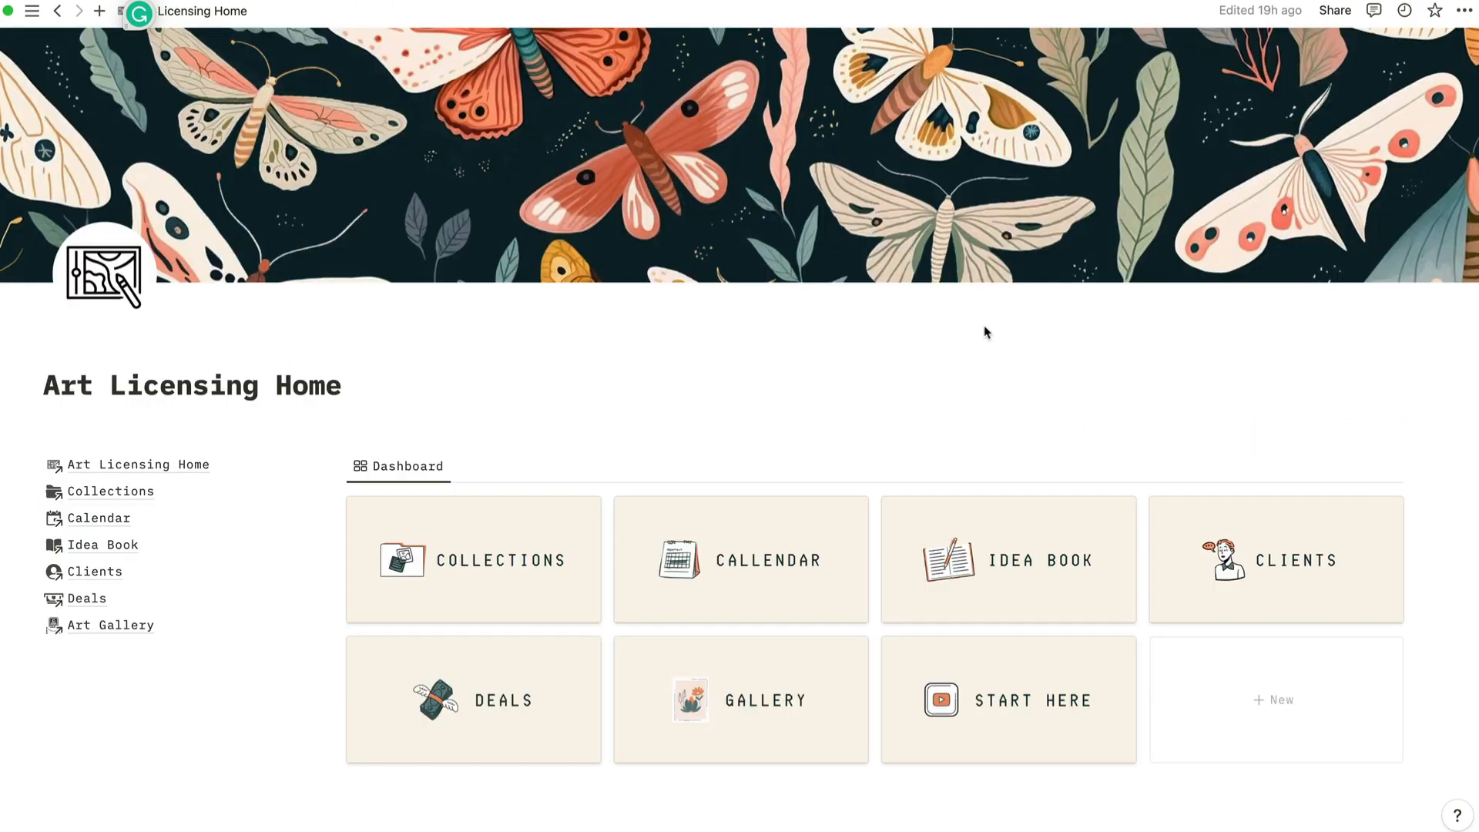
# Look over the Art Licensing Home page, from the Dashboard cards to the Visual research gallery and the footer.
pyautogui.scroll(-3, 984, 330)
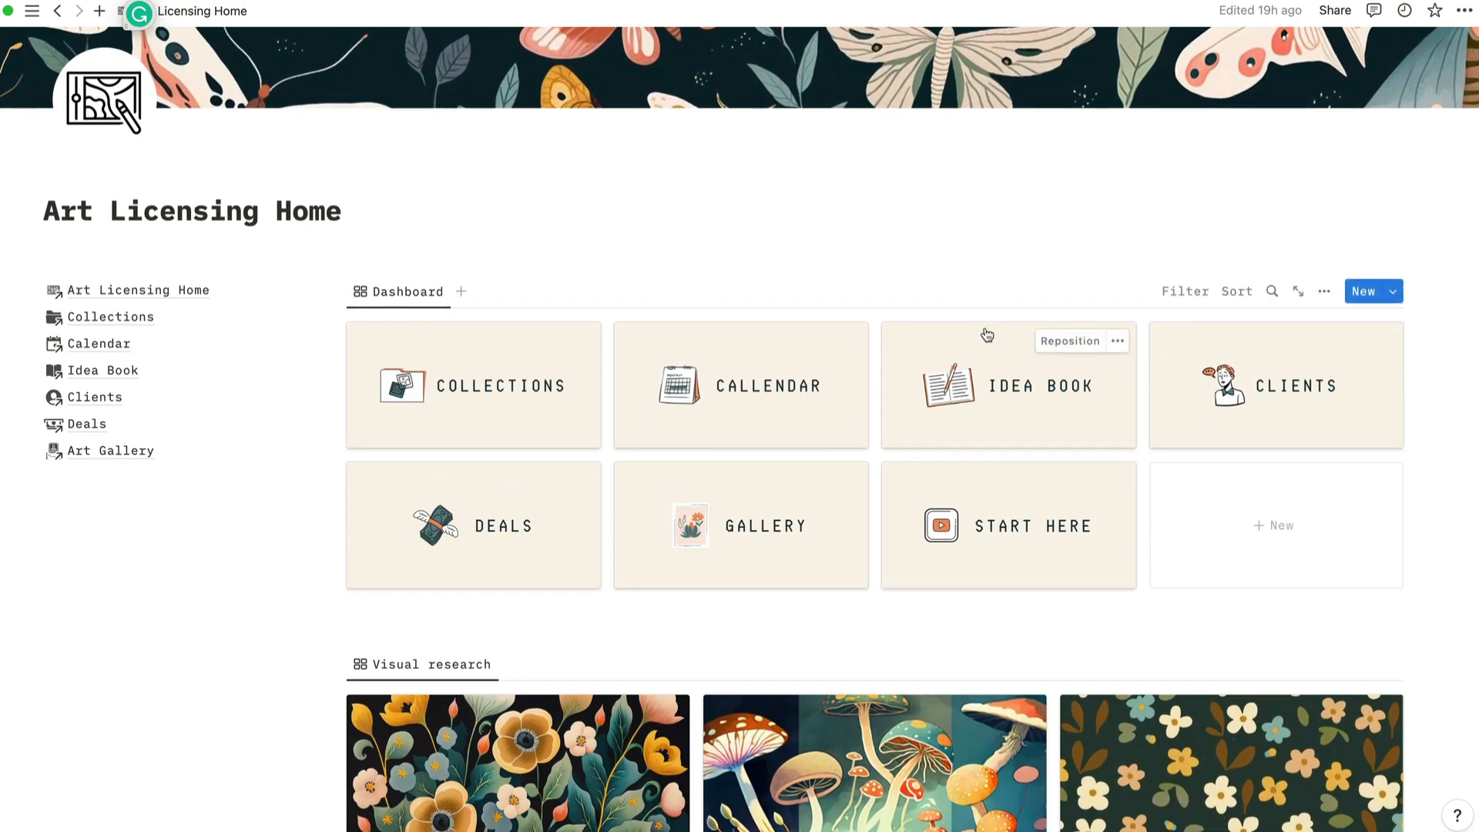
pyautogui.scroll(-4, 985, 328)
pyautogui.scroll(7, 985, 328)
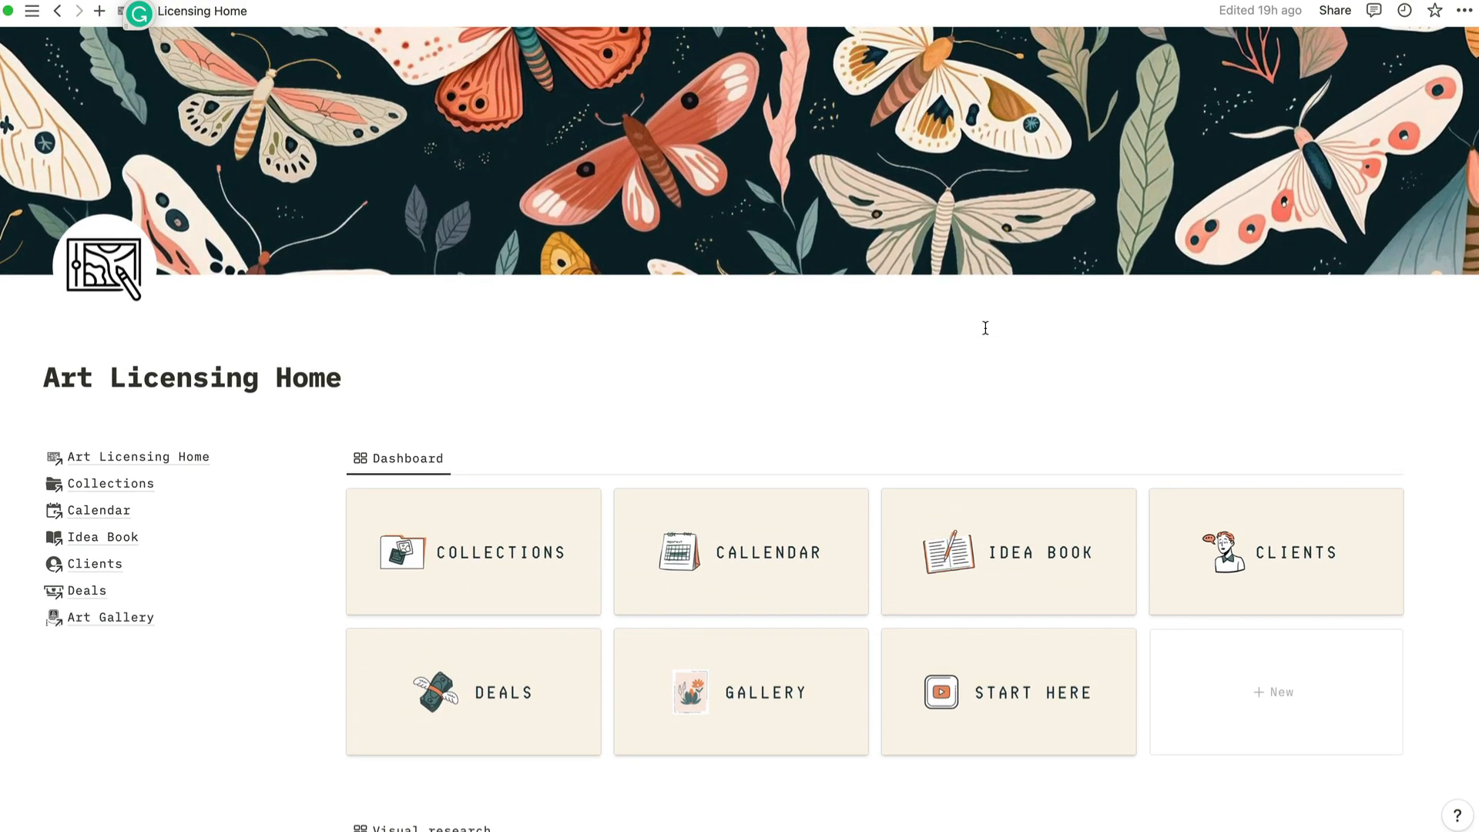
pyautogui.scroll(-2, 985, 328)
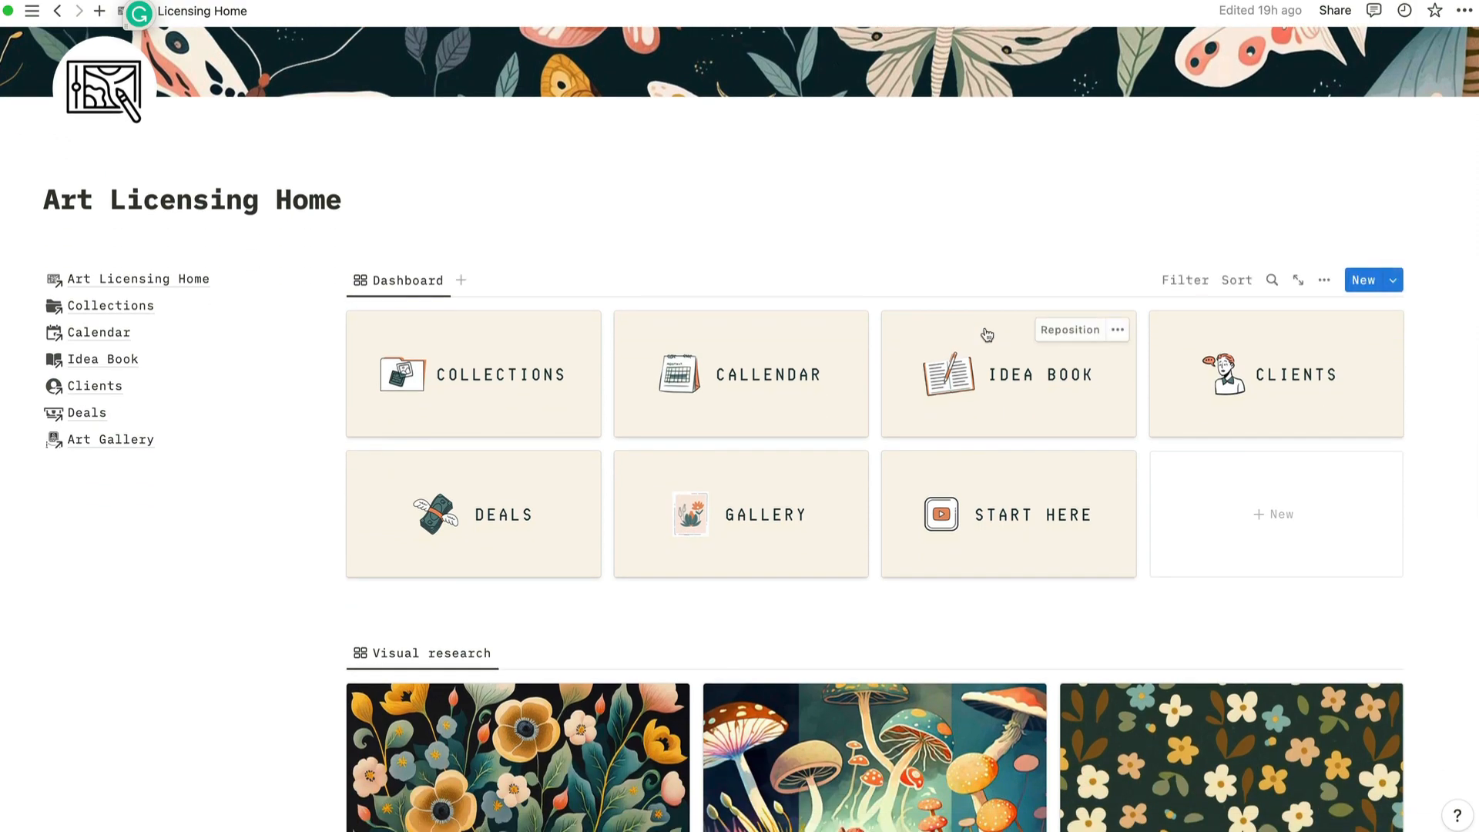
pyautogui.scroll(-6, 933, 478)
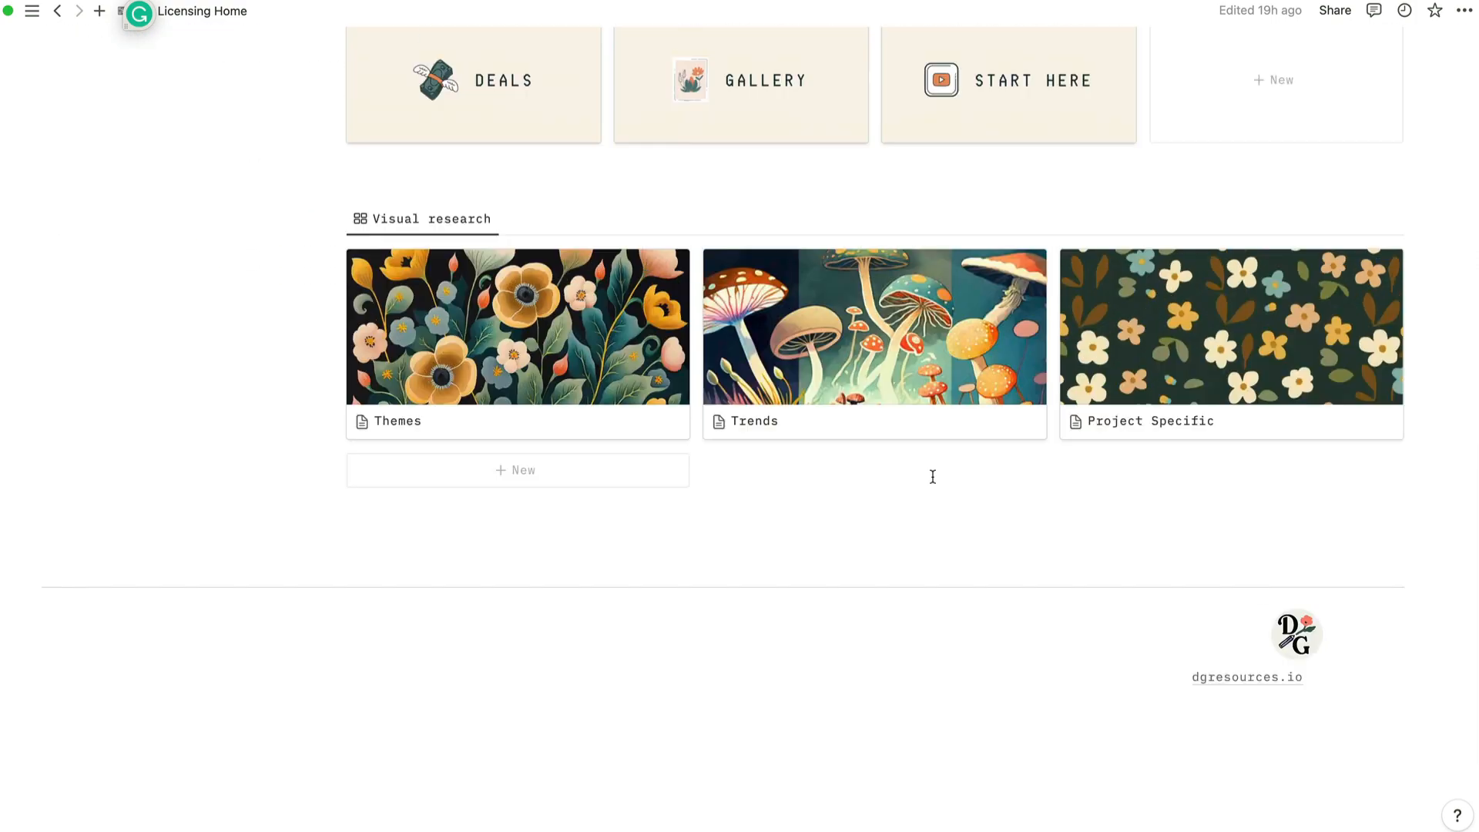
pyautogui.scroll(8, 933, 478)
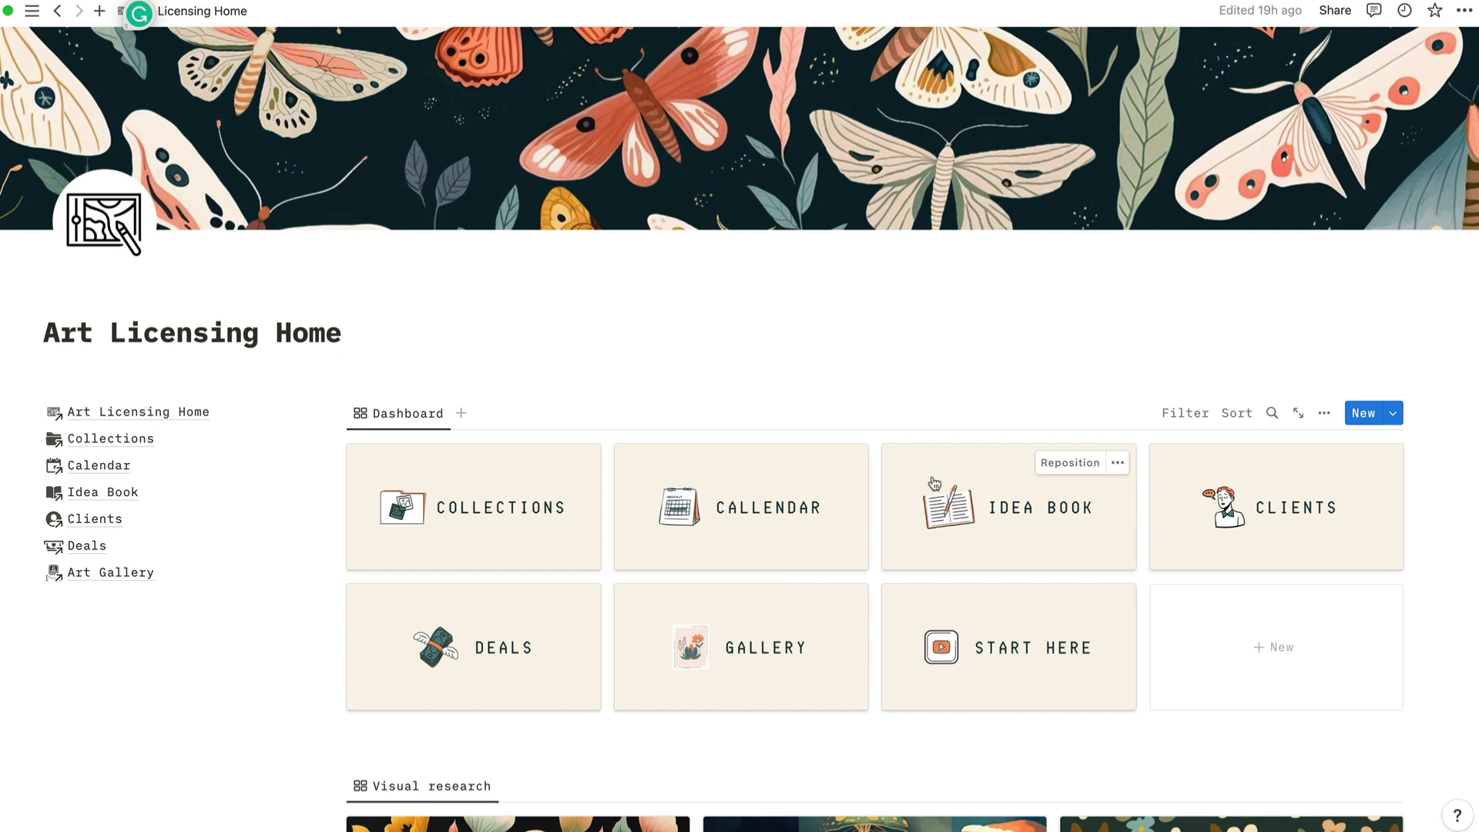
pyautogui.scroll(-5, 934, 485)
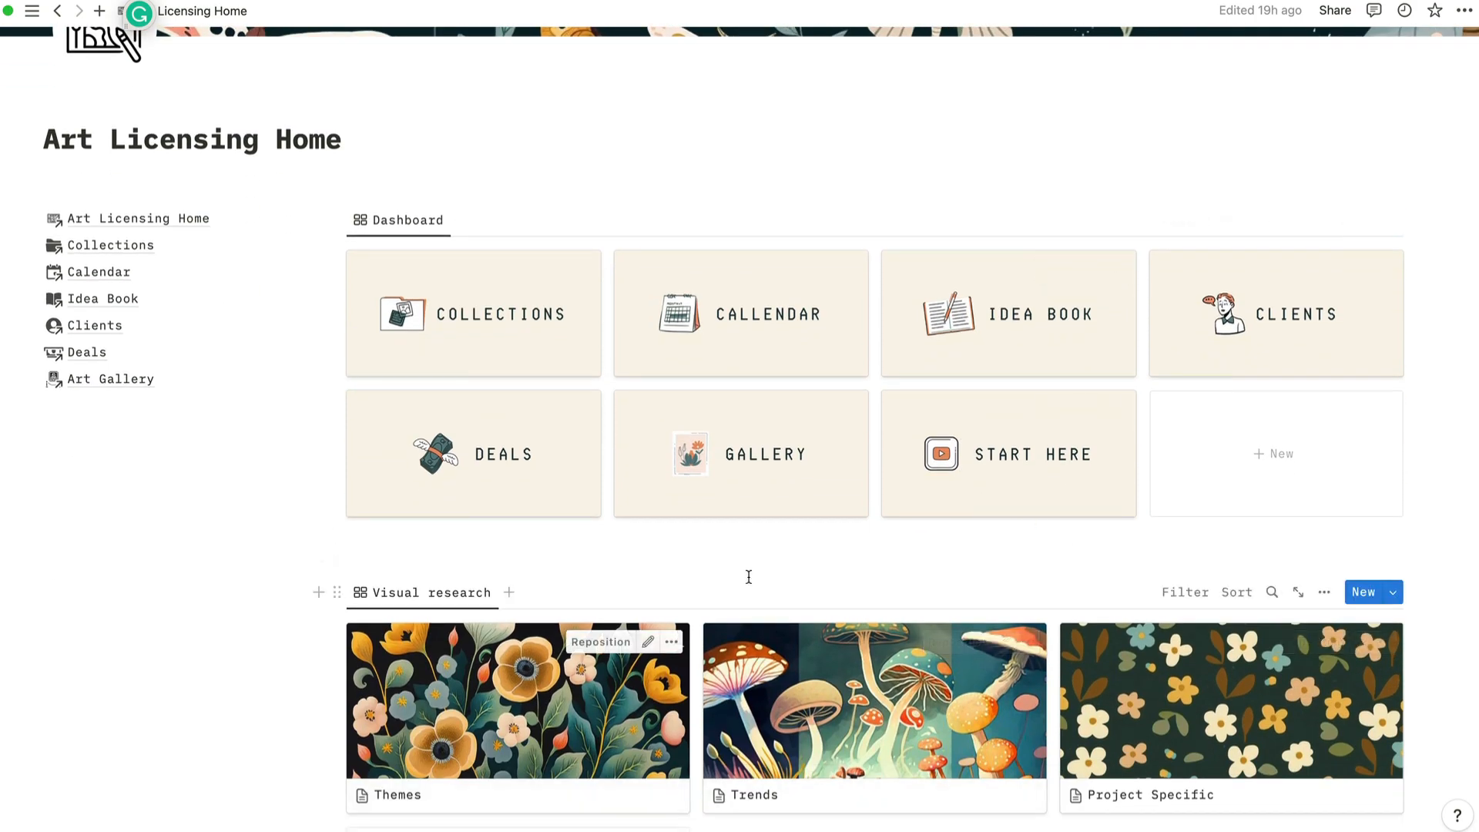
pyautogui.scroll(5, 893, 543)
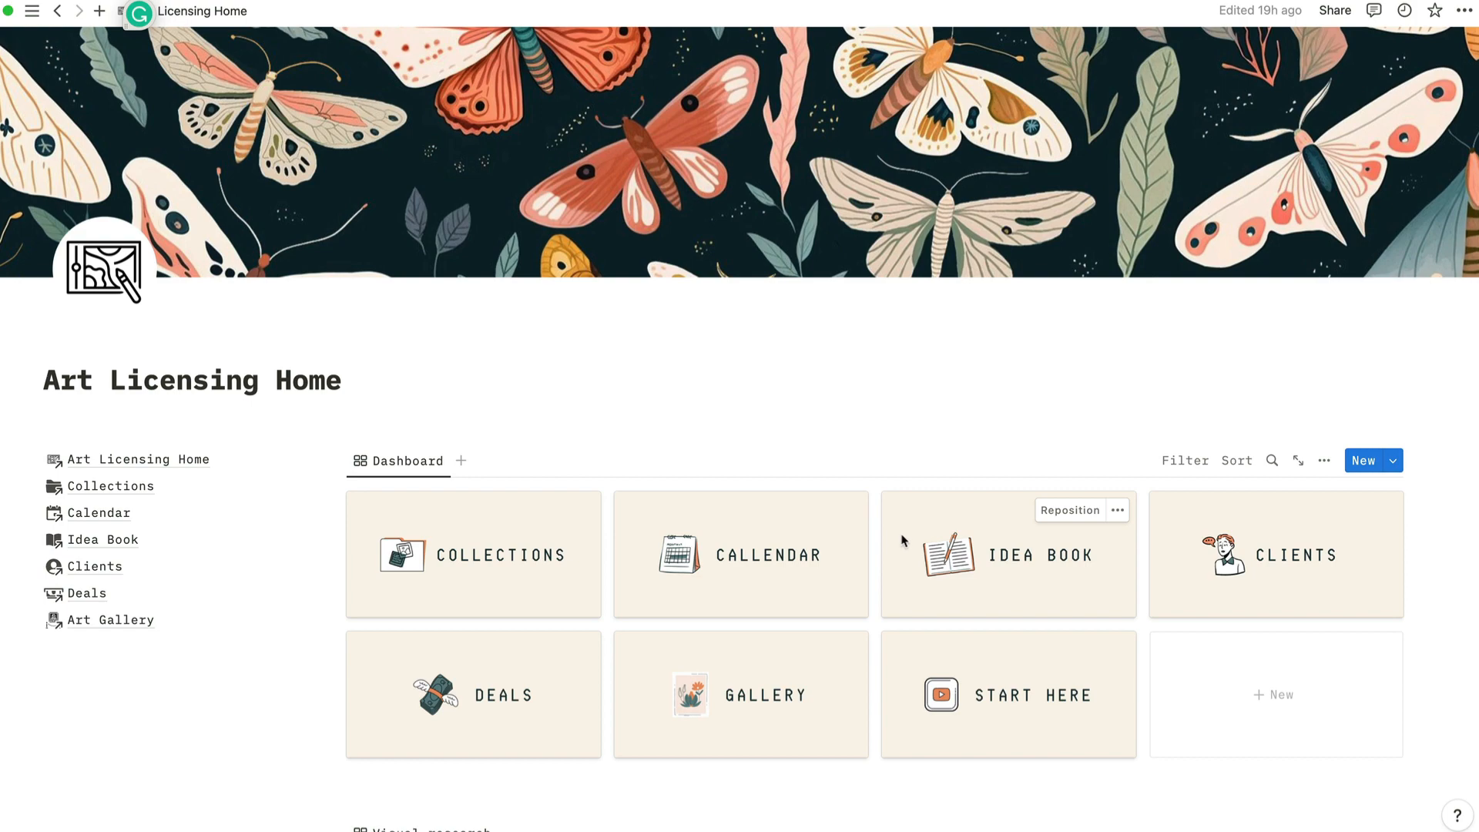
pyautogui.scroll(-15, 893, 555)
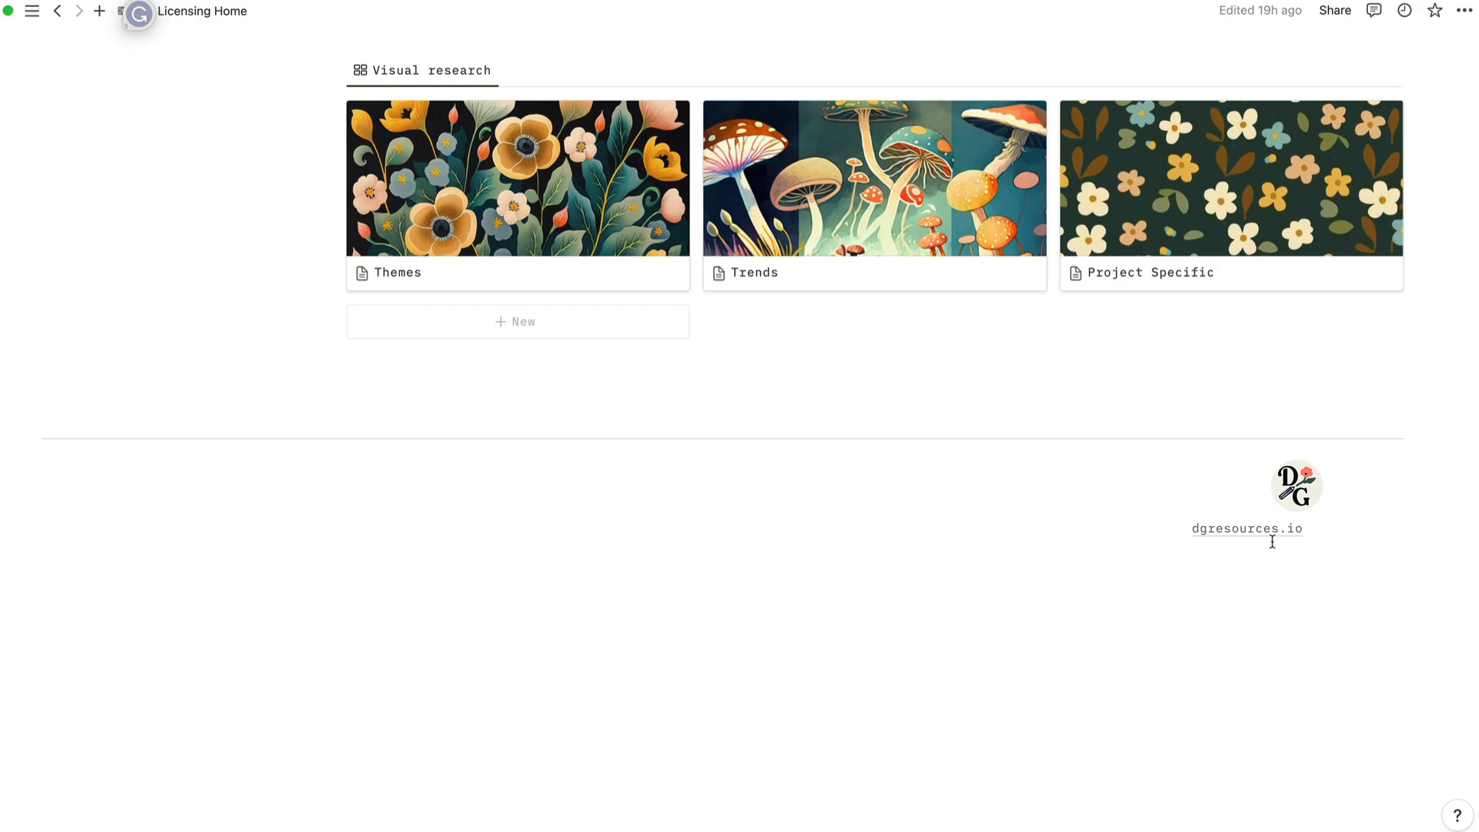
pyautogui.scroll(10, 1279, 543)
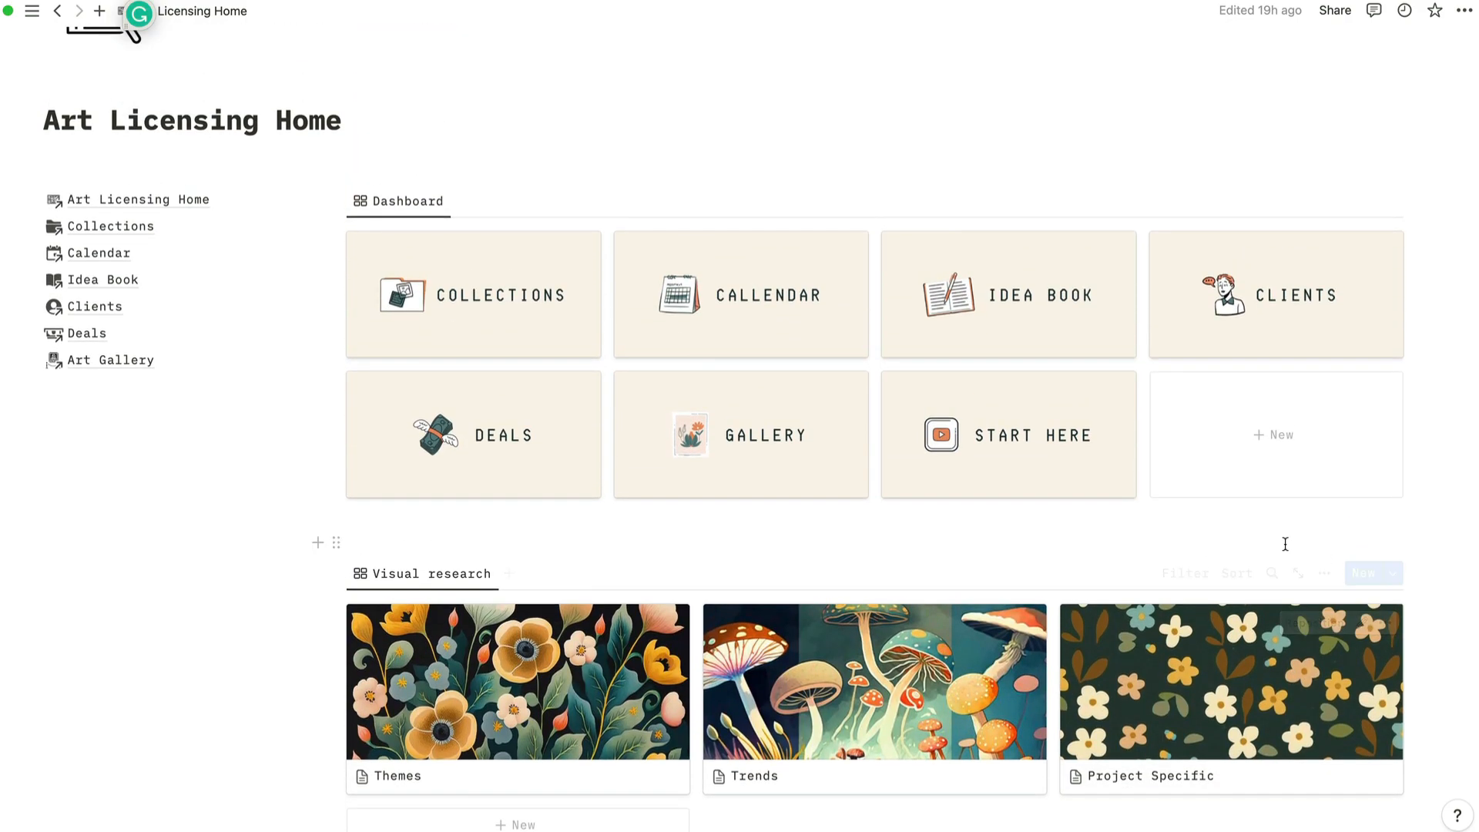
pyautogui.scroll(4, 1284, 543)
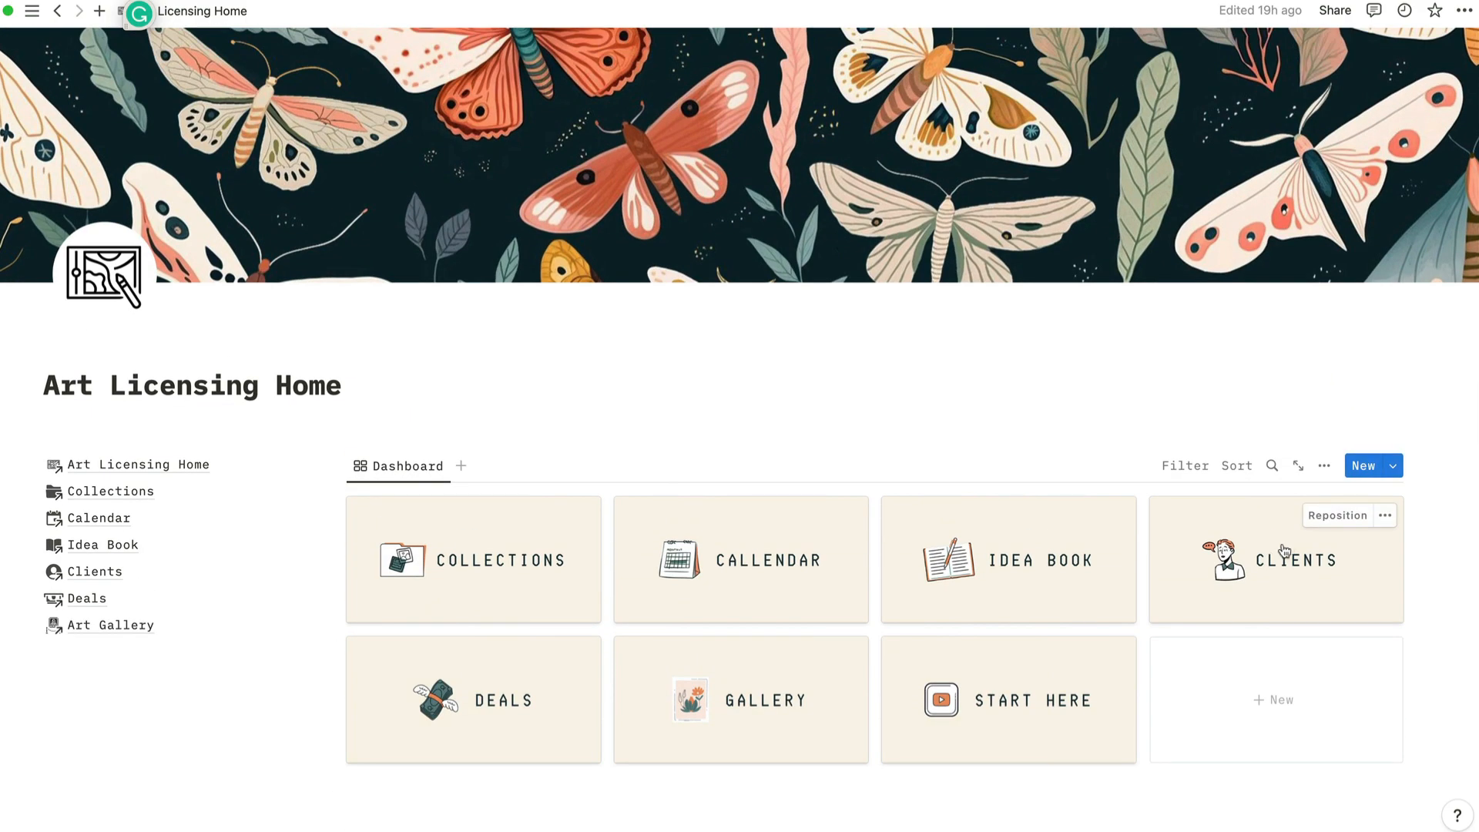